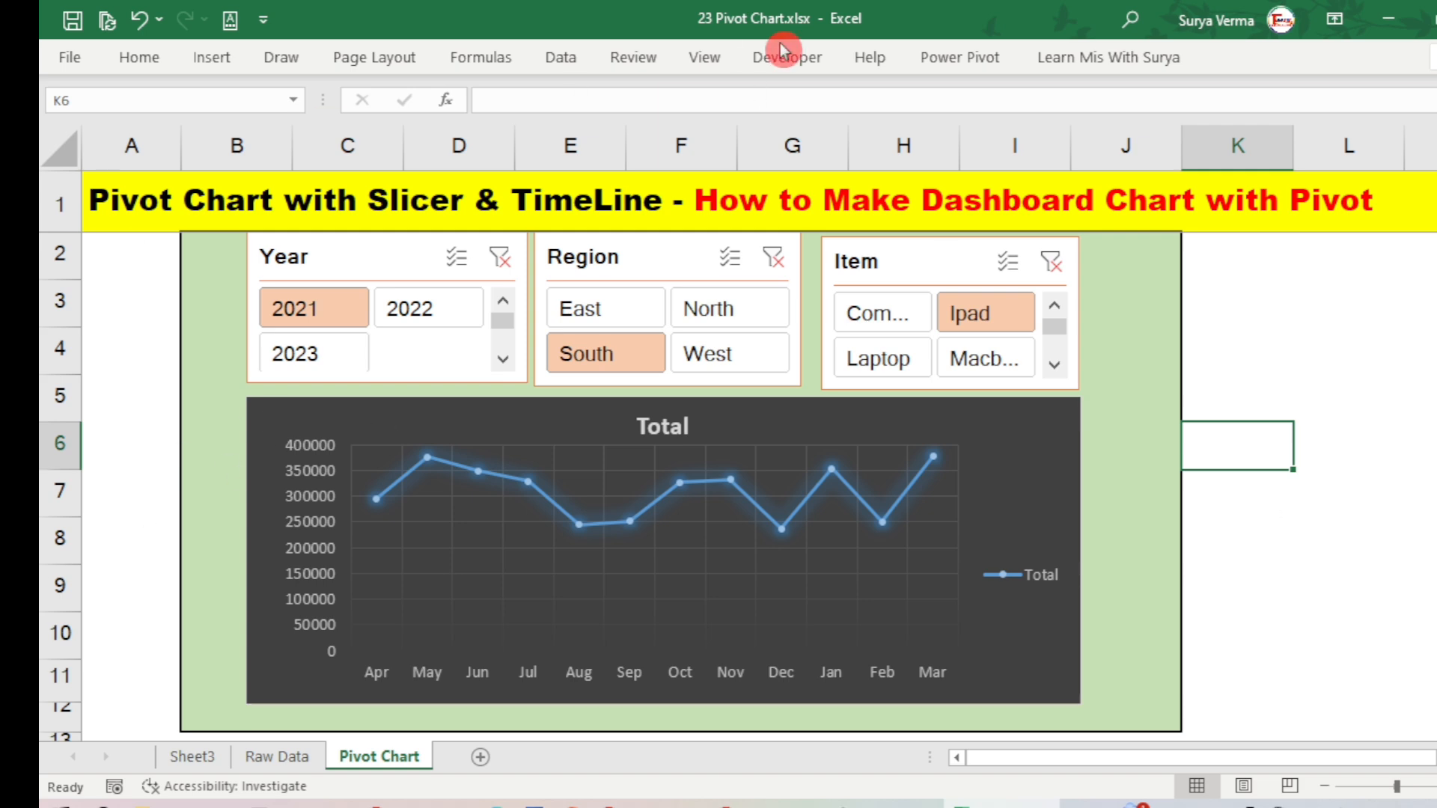
Step: Review the source columns on the Raw Data sheet, from Month across to Total Amount
{"action": "left_click", "coordinate": [571, 346]}
{"action": "left_click", "coordinate": [429, 313]}
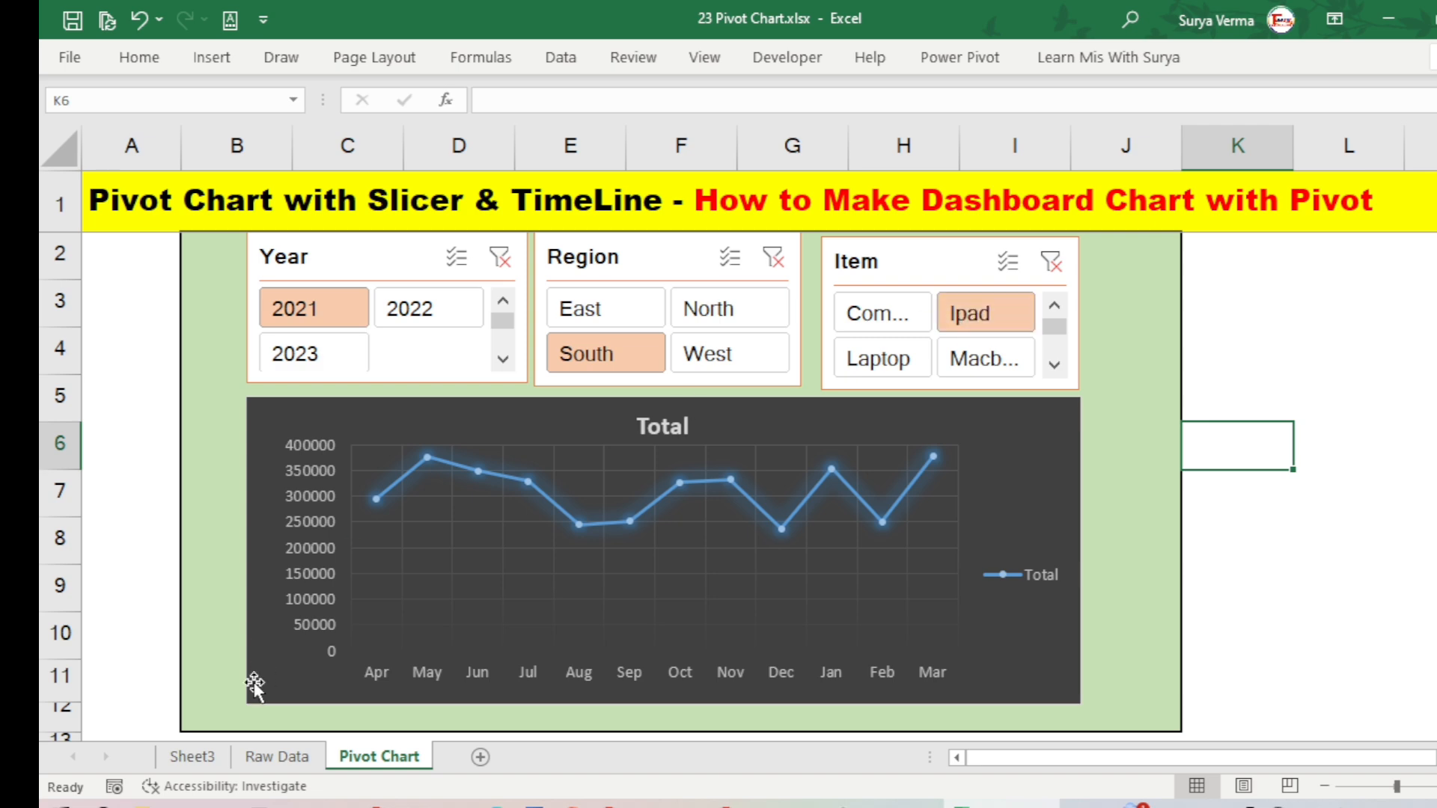
{"action": "left_click", "coordinate": [280, 758]}
{"action": "left_click", "coordinate": [319, 199]}
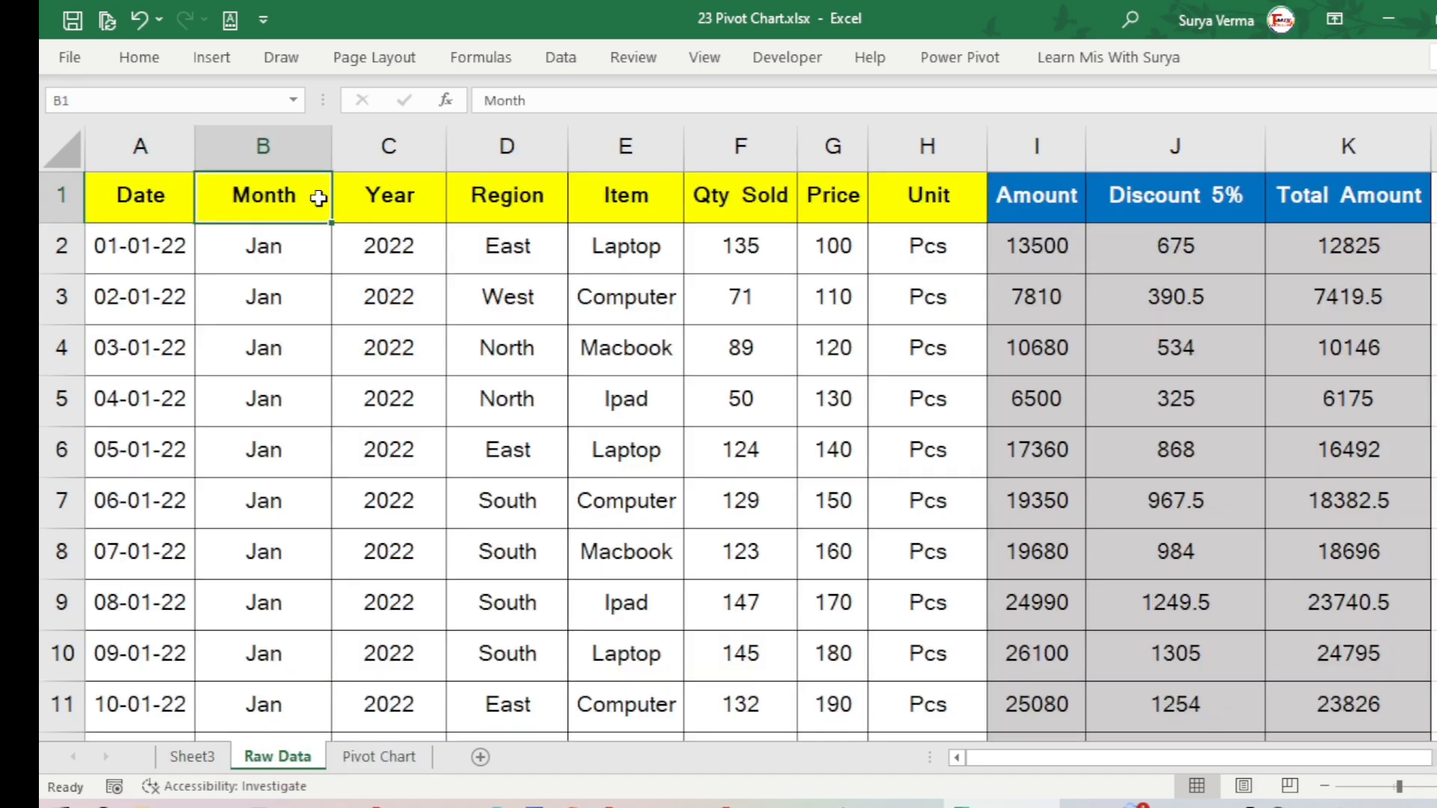
{"action": "key", "text": "ctrl+Right"}
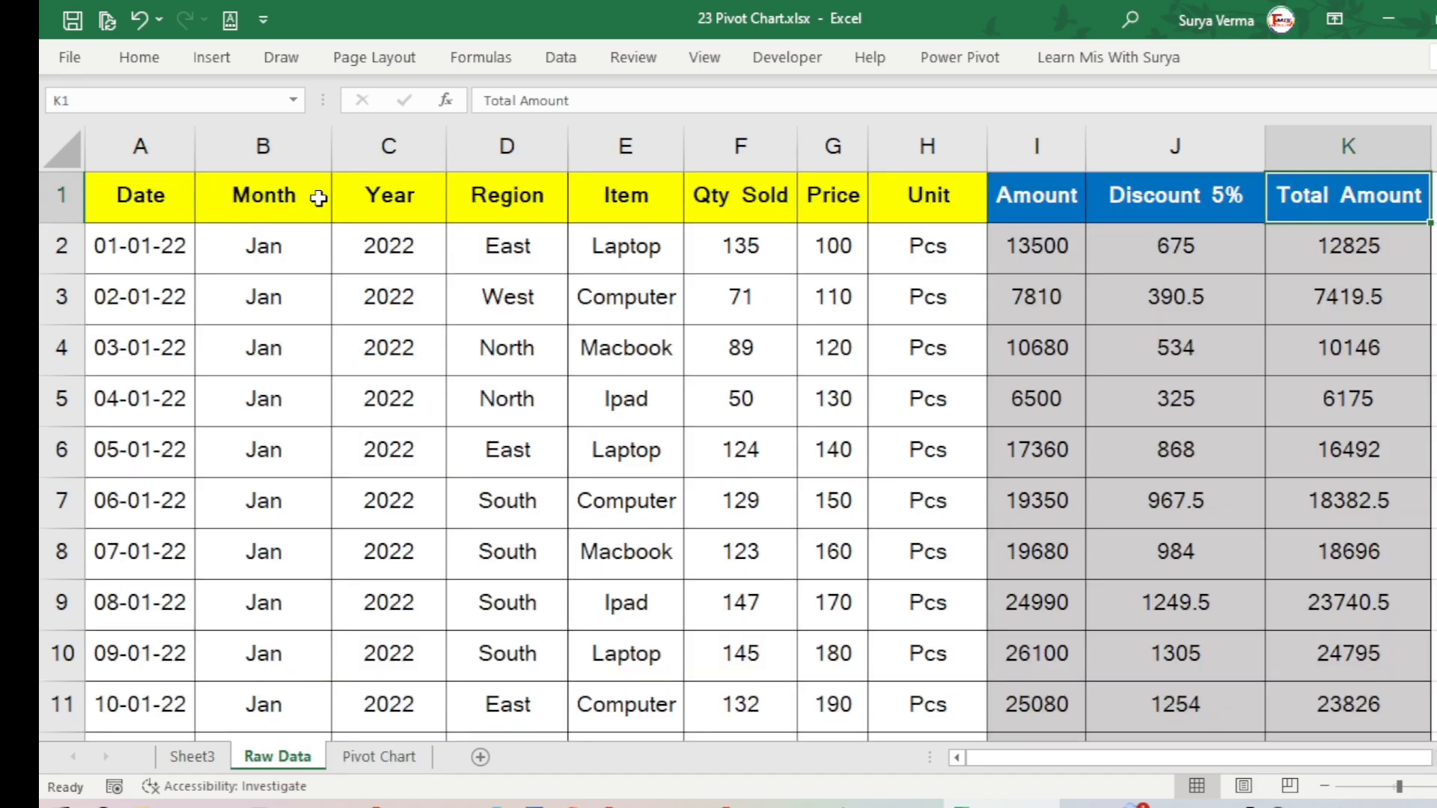
{"action": "key", "text": "Down"}
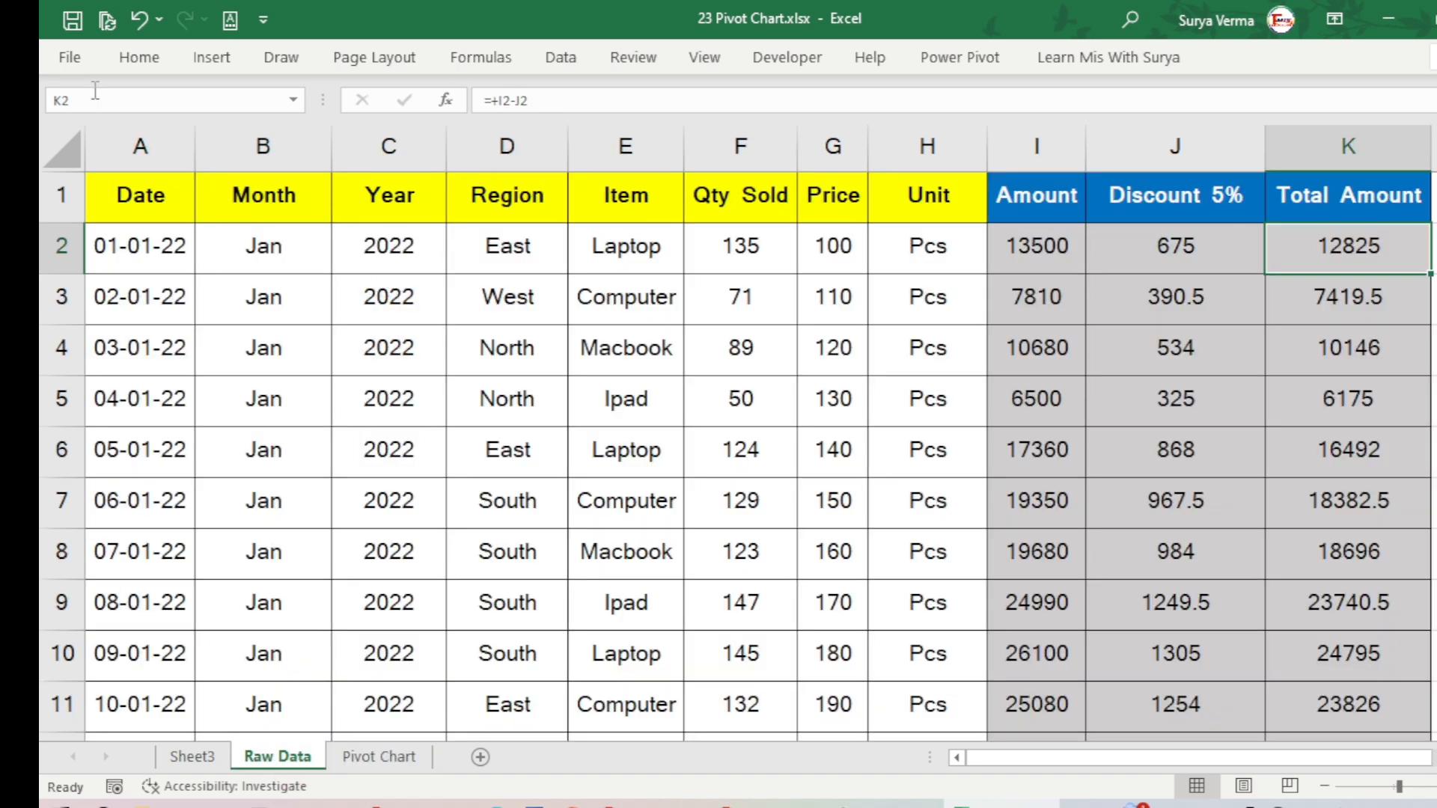
Step: Filter the line chart on the Pivot Chart sheet to year 2022, region East and item Computer
{"action": "left_click", "coordinate": [374, 758]}
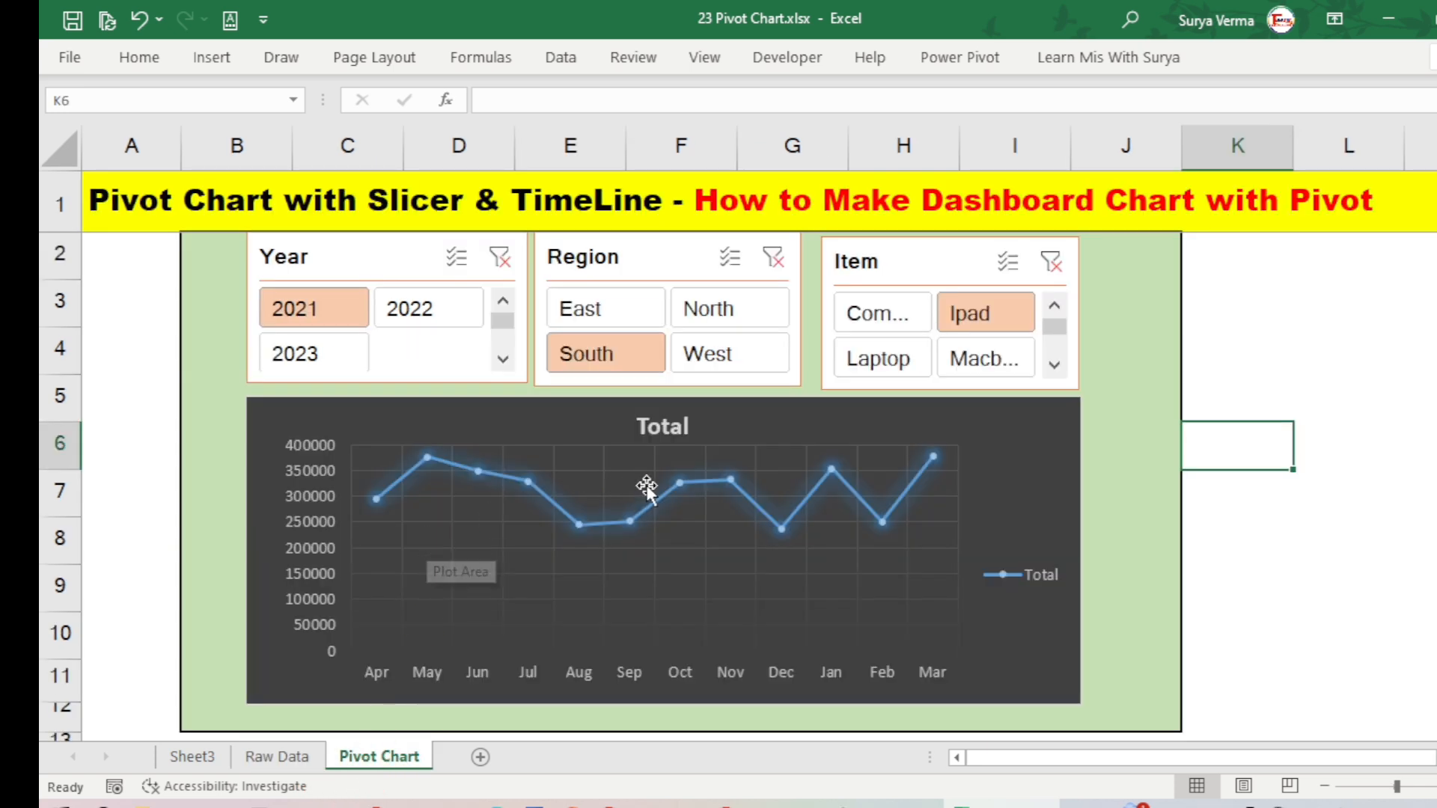
{"action": "left_click", "coordinate": [825, 520]}
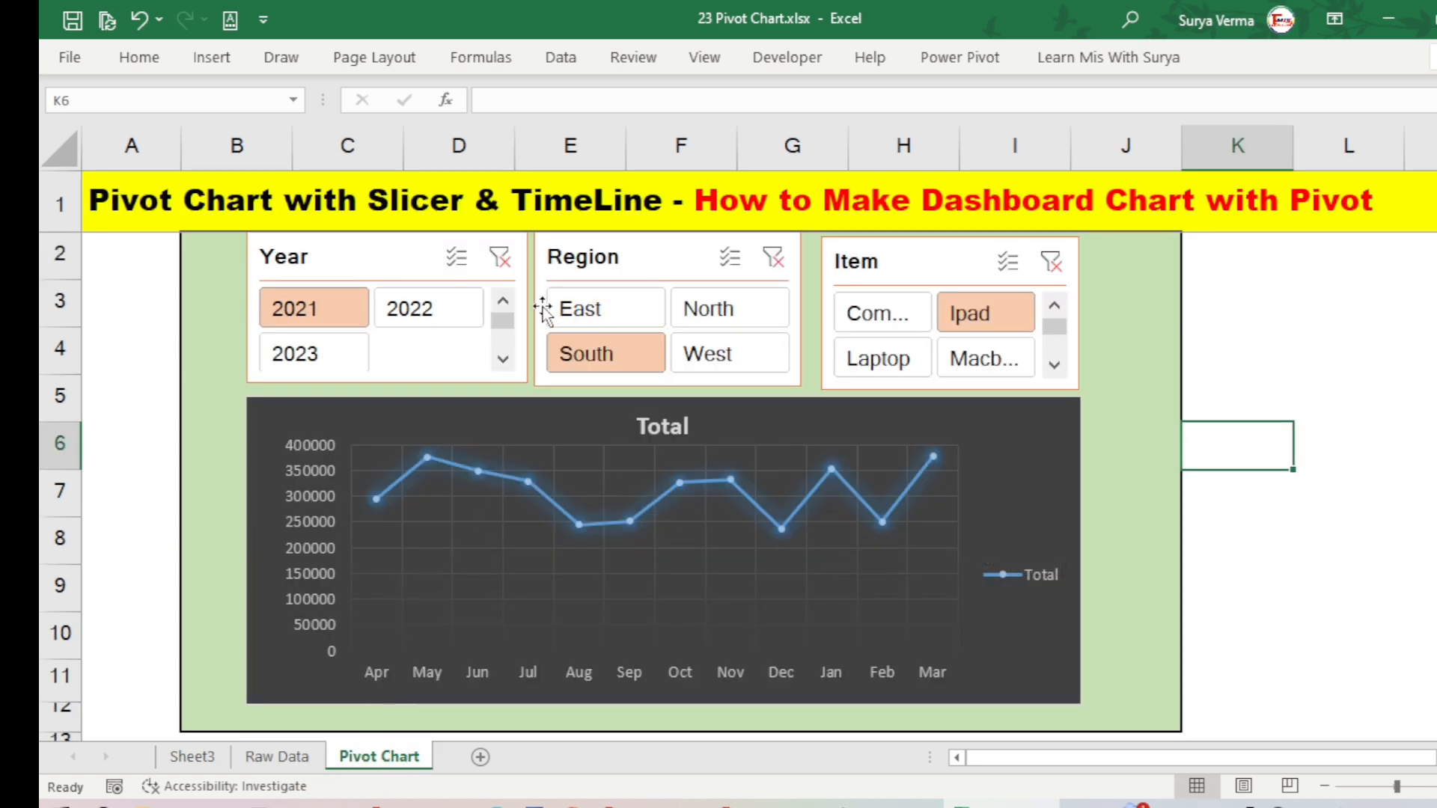
{"action": "left_click", "coordinate": [412, 308]}
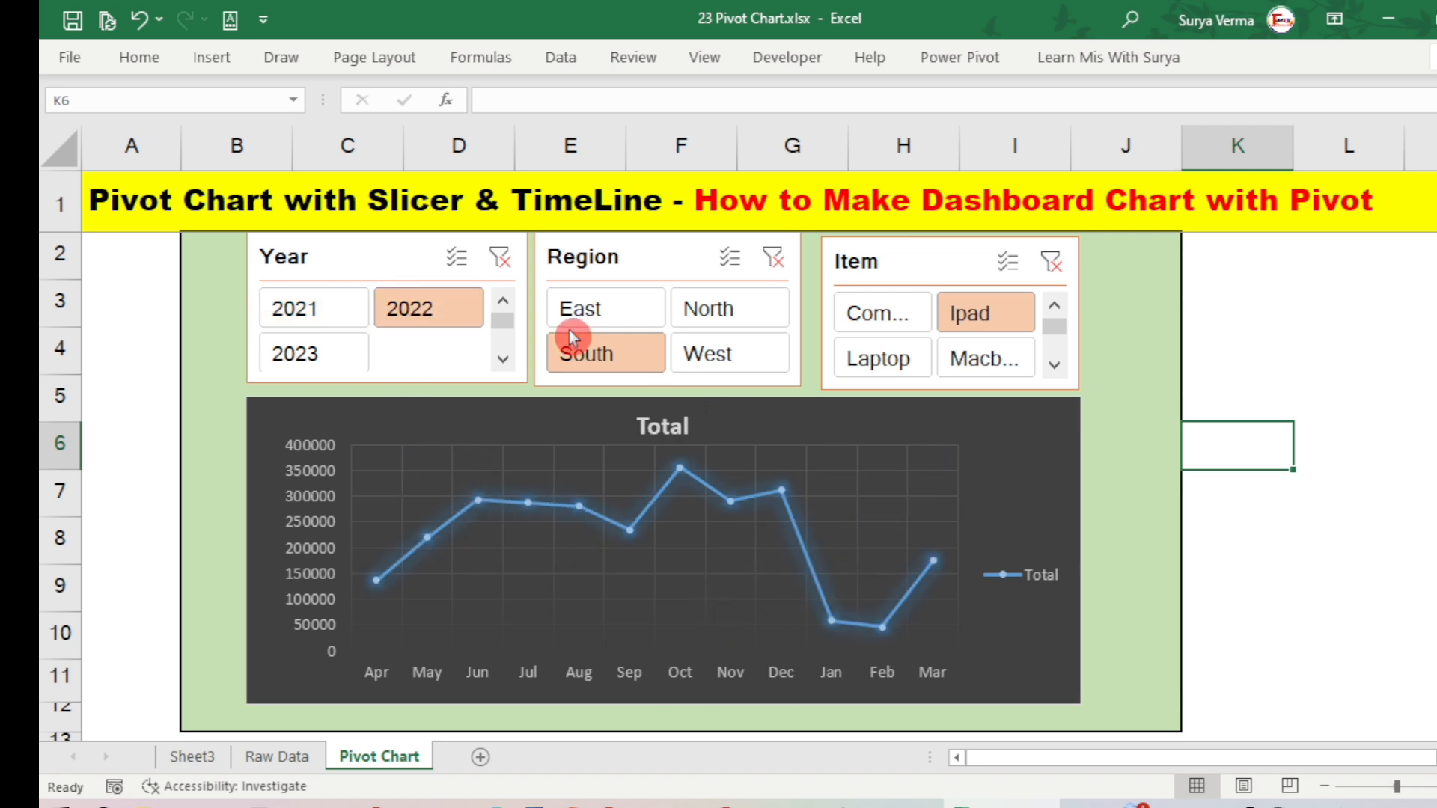
{"action": "left_click", "coordinate": [599, 310]}
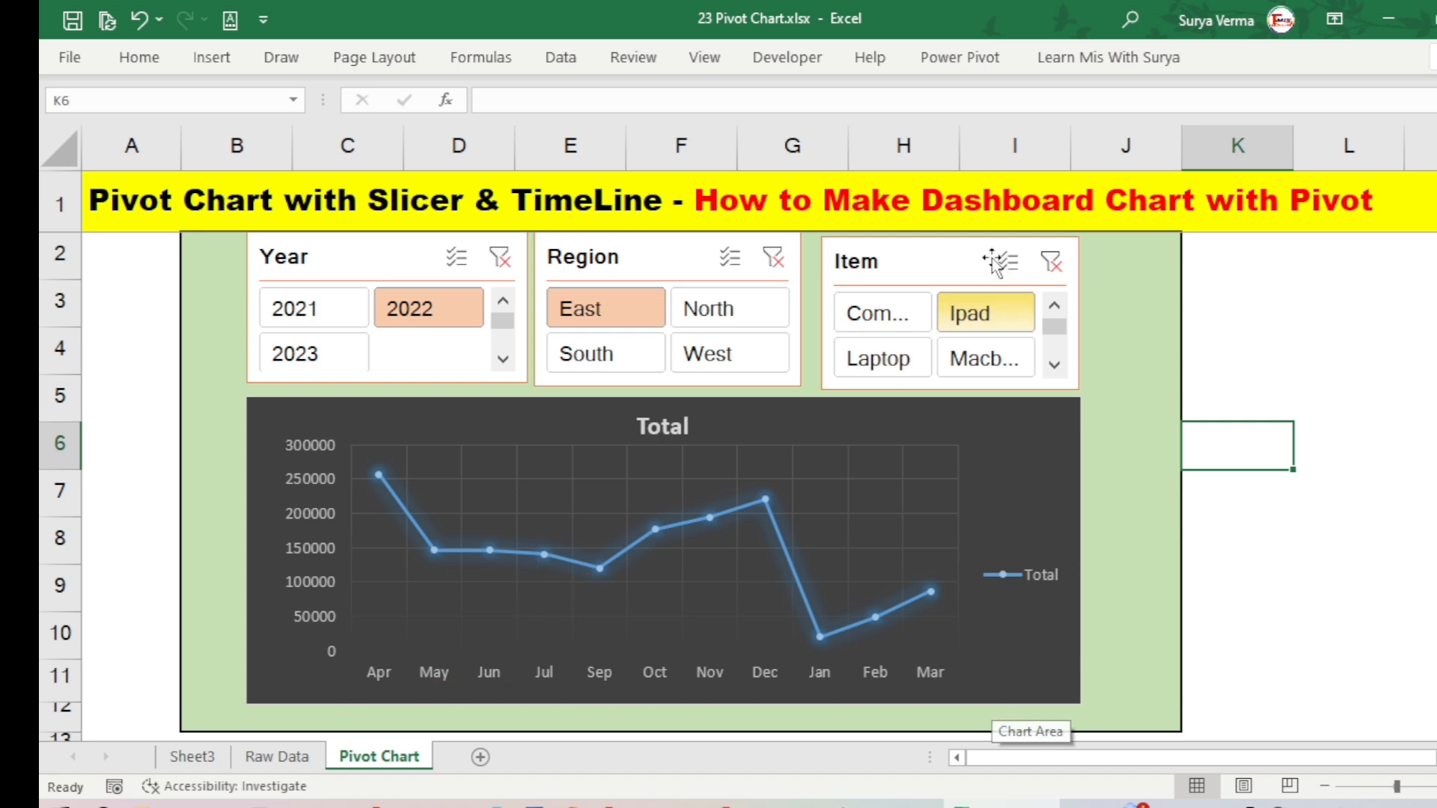
{"action": "left_click", "coordinate": [869, 313]}
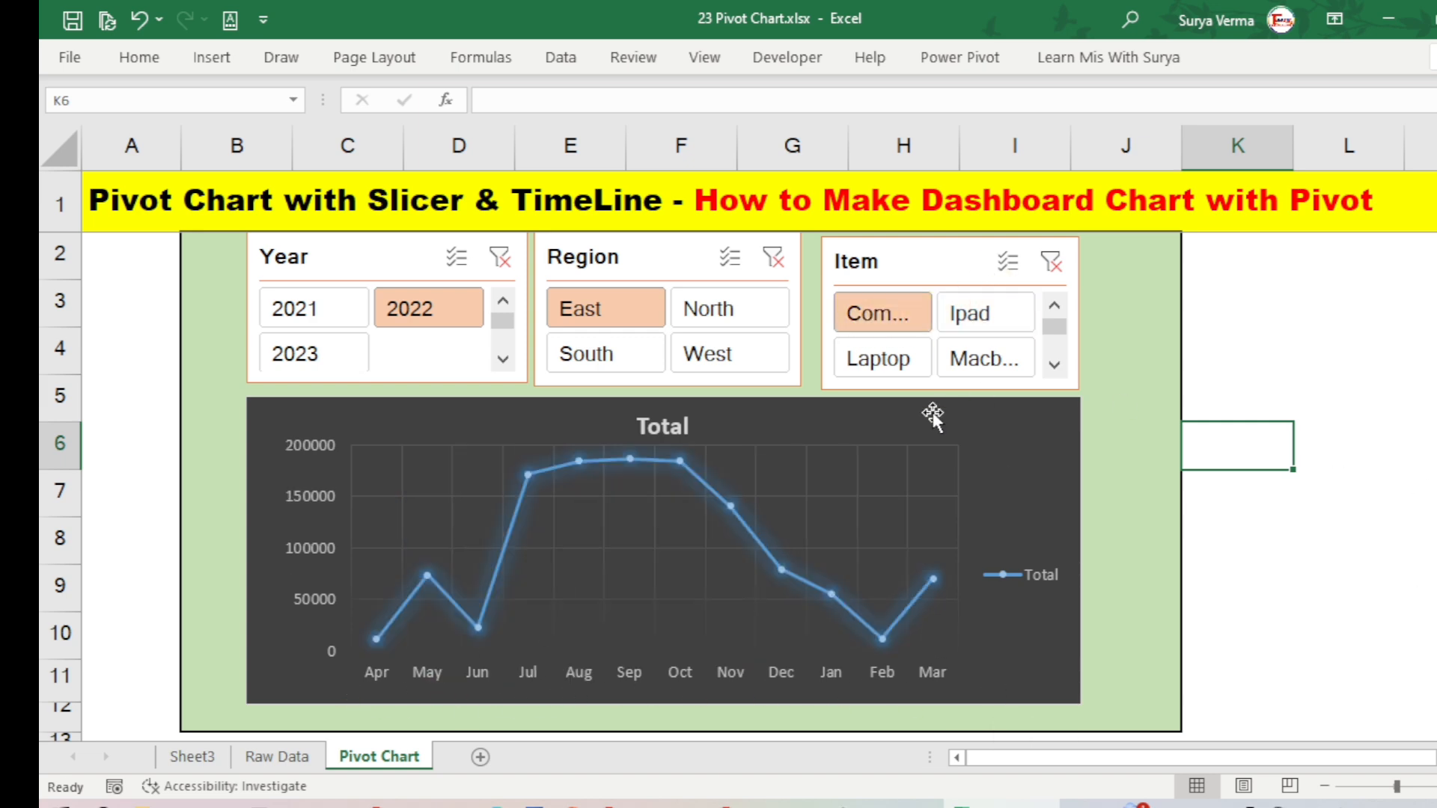
{"action": "left_click", "coordinate": [862, 575]}
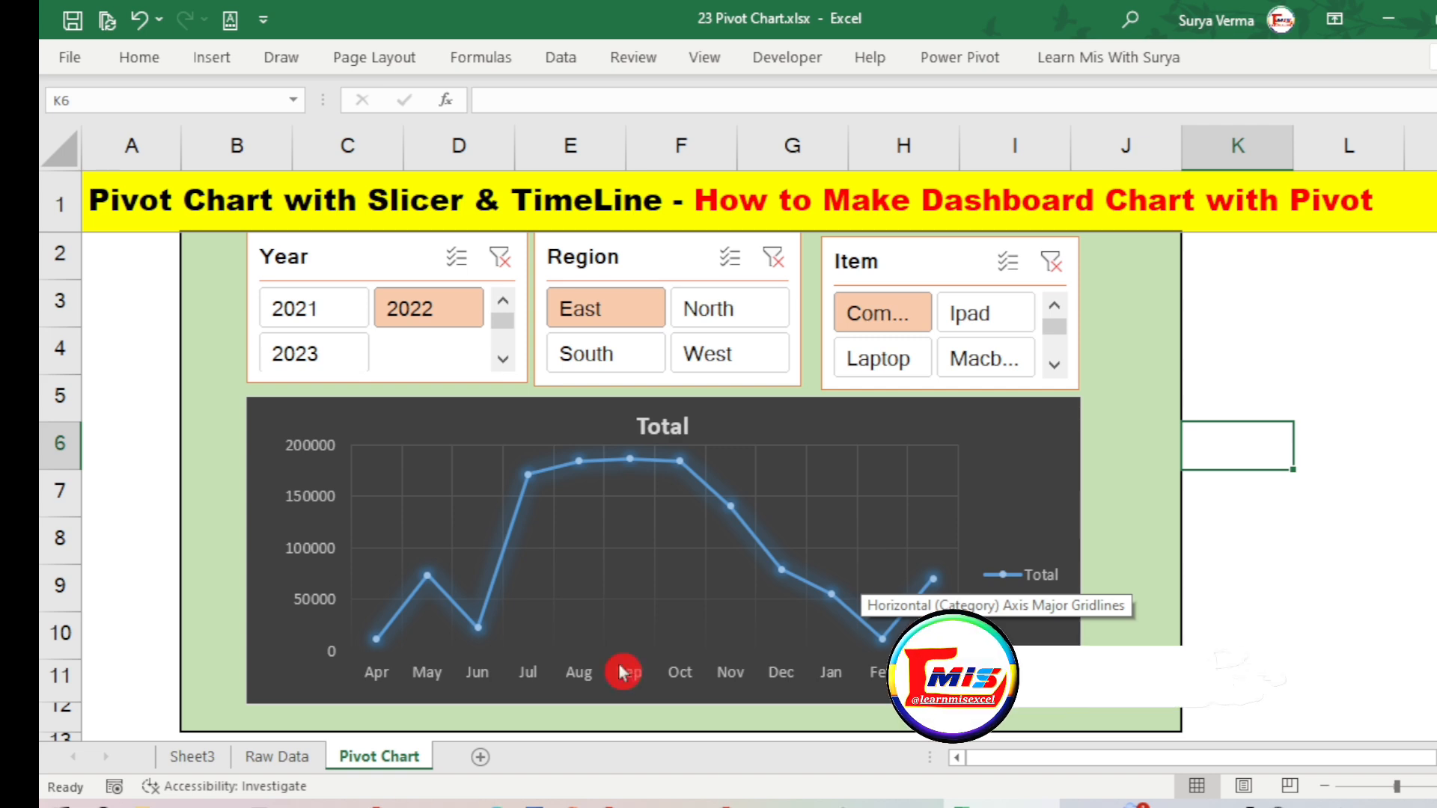
Step: Switch to the browser, look through the Learn MiS channel's YouTube playlists, and return to the Excel workbook
{"action": "mouse_move", "coordinate": [418, 806]}
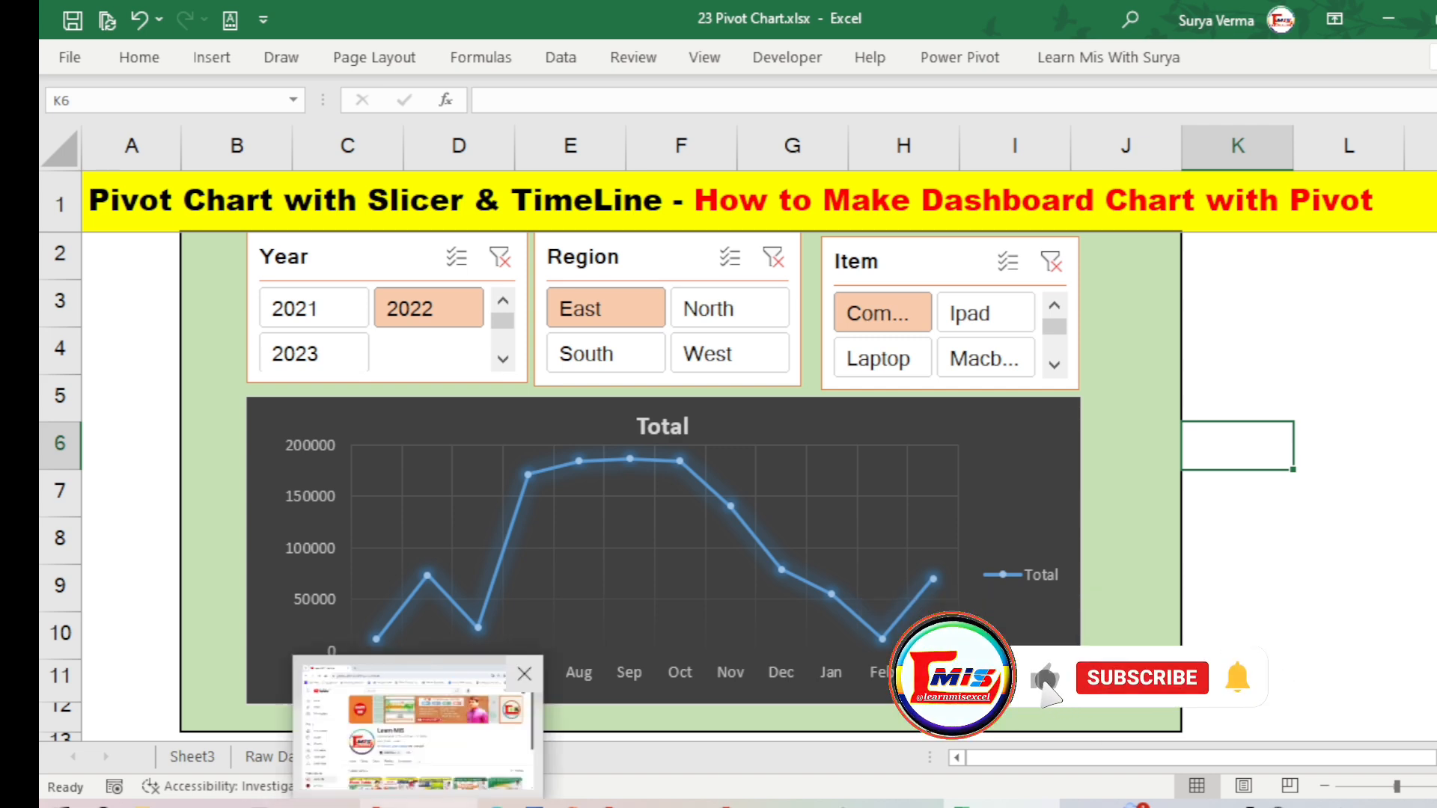
{"action": "left_click", "coordinate": [419, 764]}
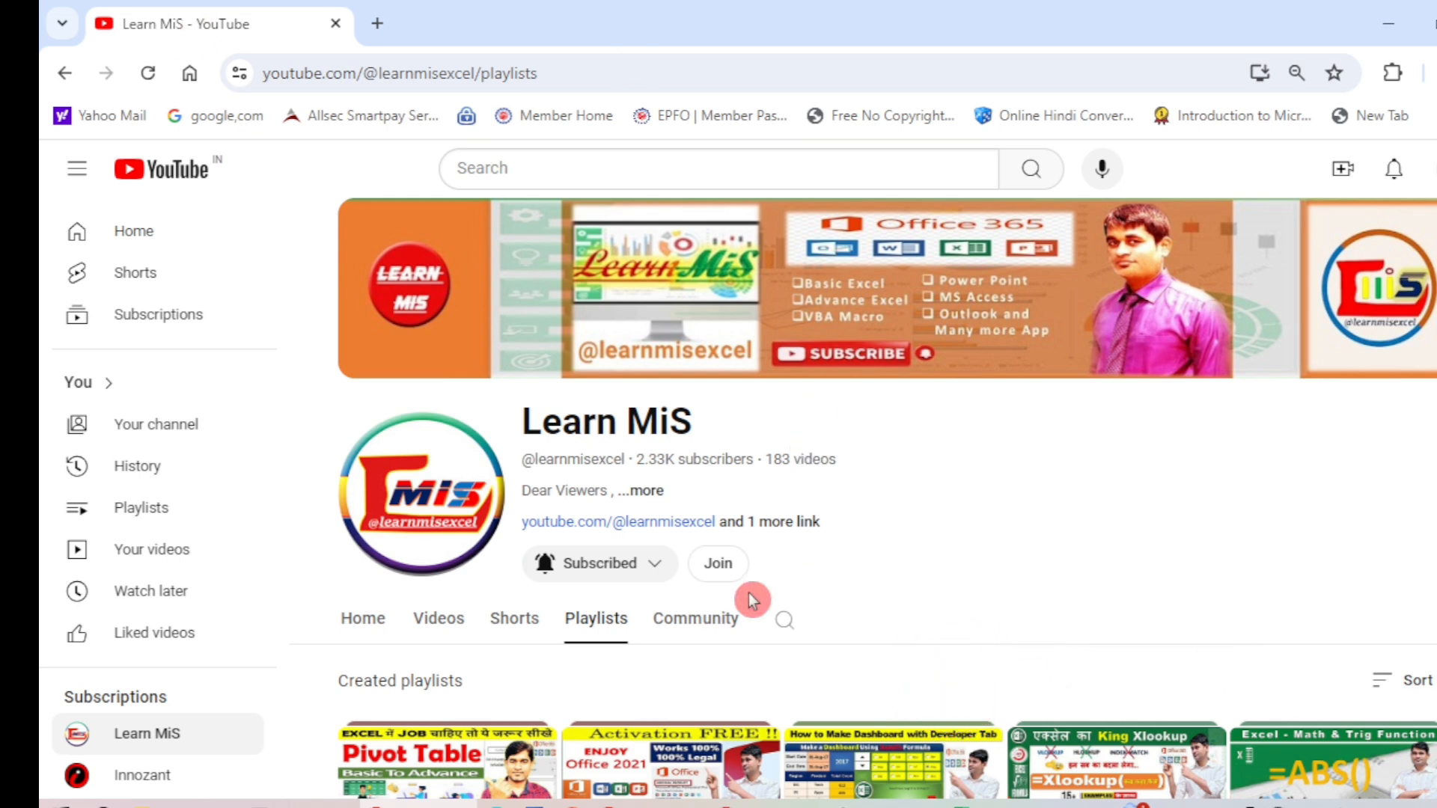
{"action": "scroll", "coordinate": [1027, 437], "scroll_direction": "down", "scroll_amount": 3}
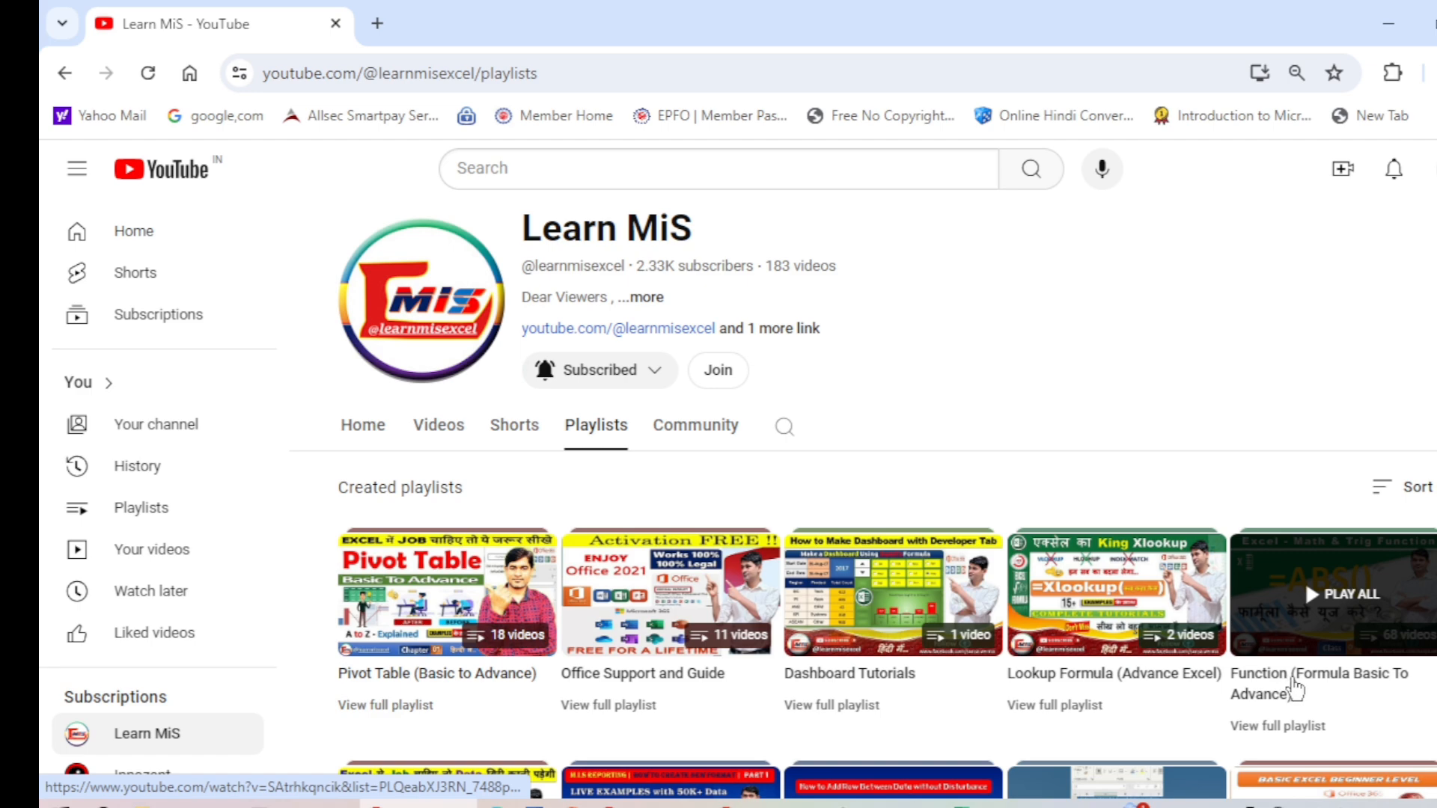
{"action": "scroll", "coordinate": [1294, 685], "scroll_direction": "down", "scroll_amount": 3}
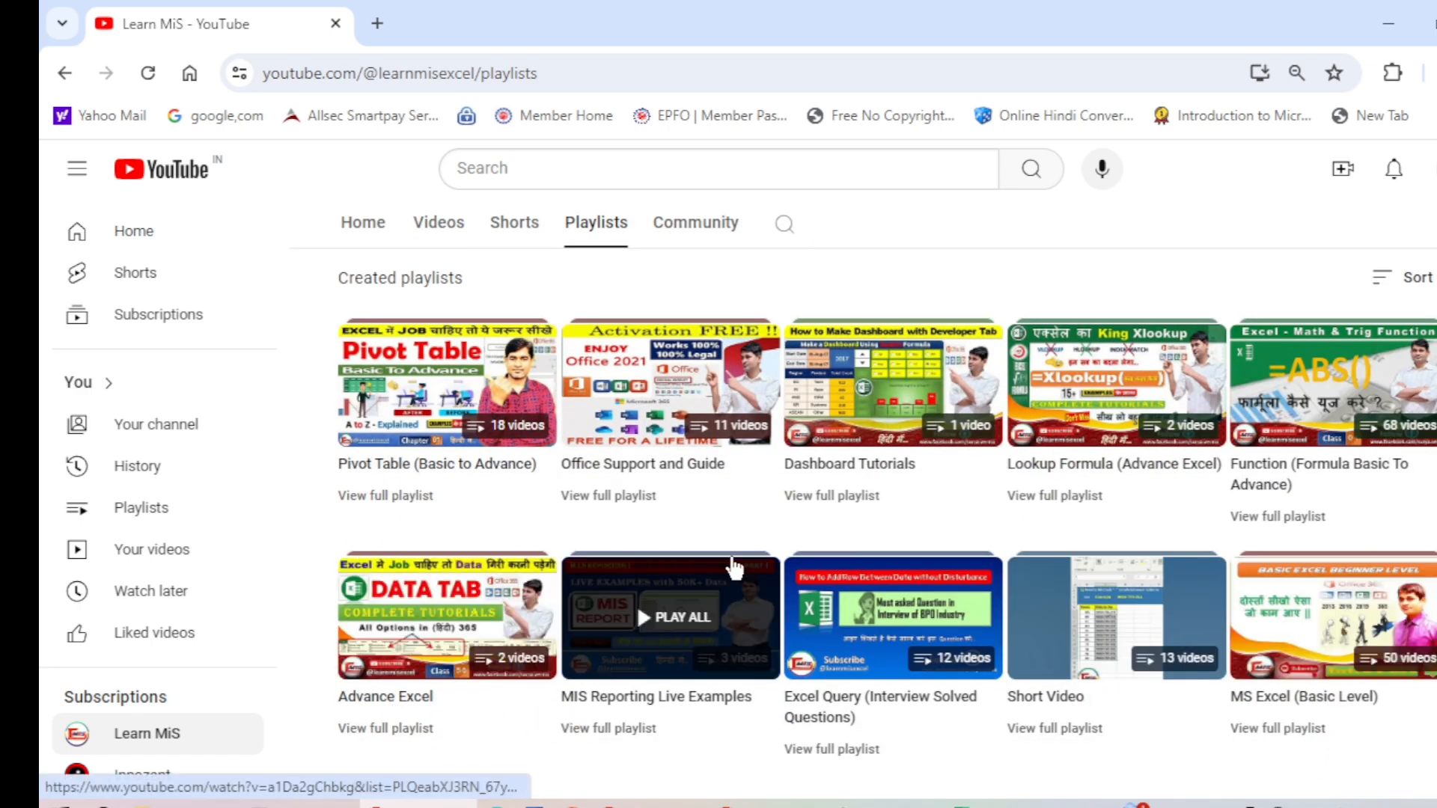
{"action": "scroll", "coordinate": [1079, 531], "scroll_direction": "up", "scroll_amount": 3}
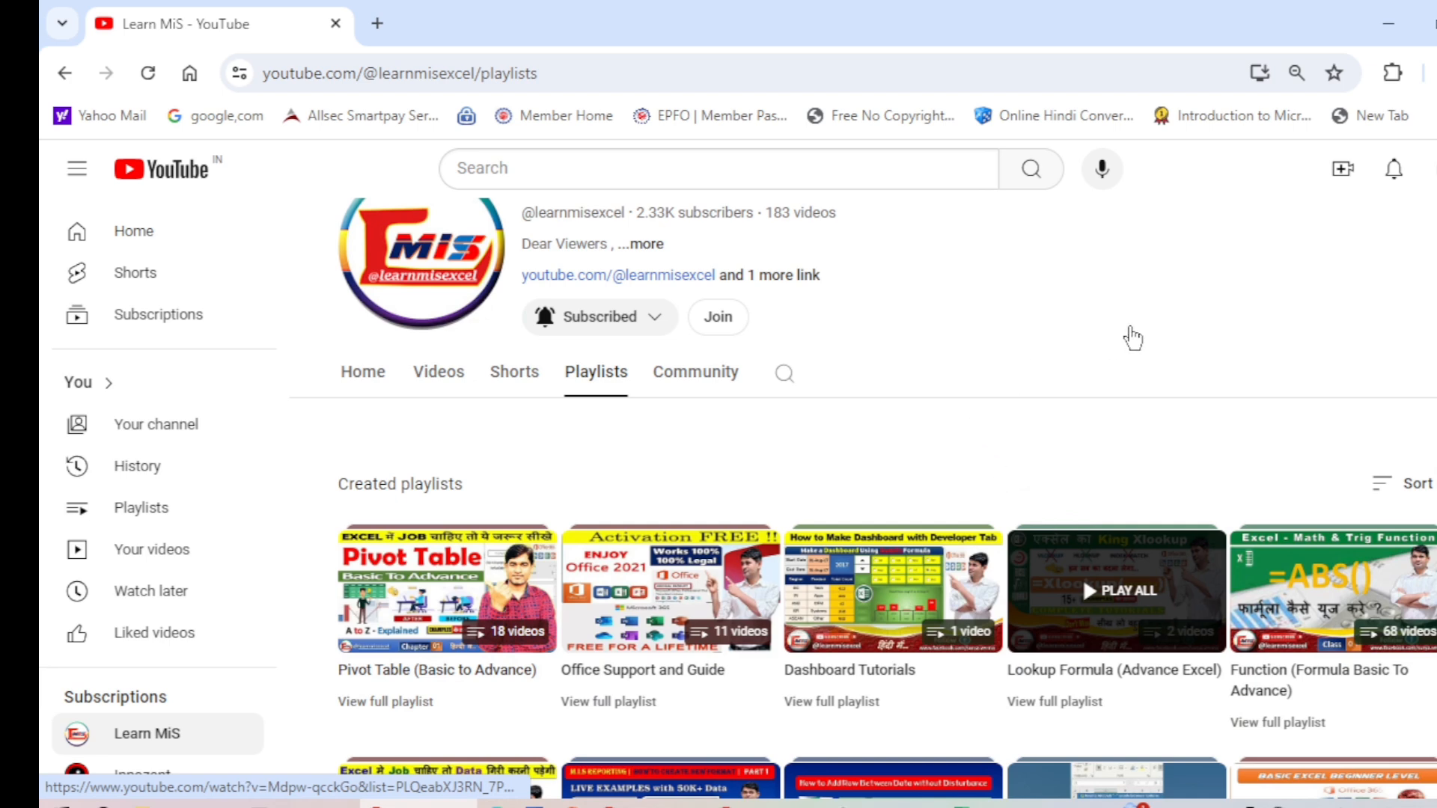
{"action": "scroll", "coordinate": [1129, 336], "scroll_direction": "up", "scroll_amount": 3}
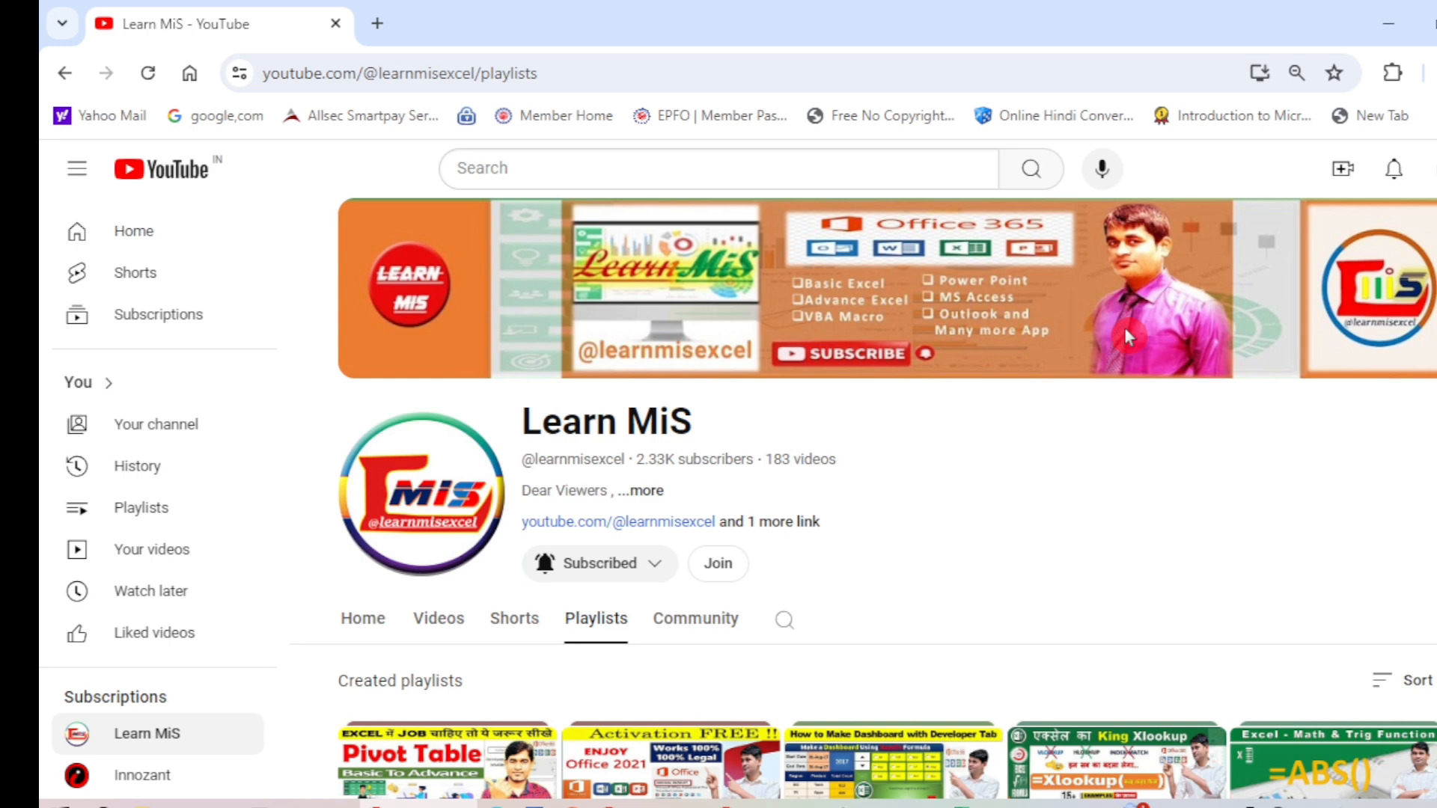
{"action": "left_click", "coordinate": [1391, 30]}
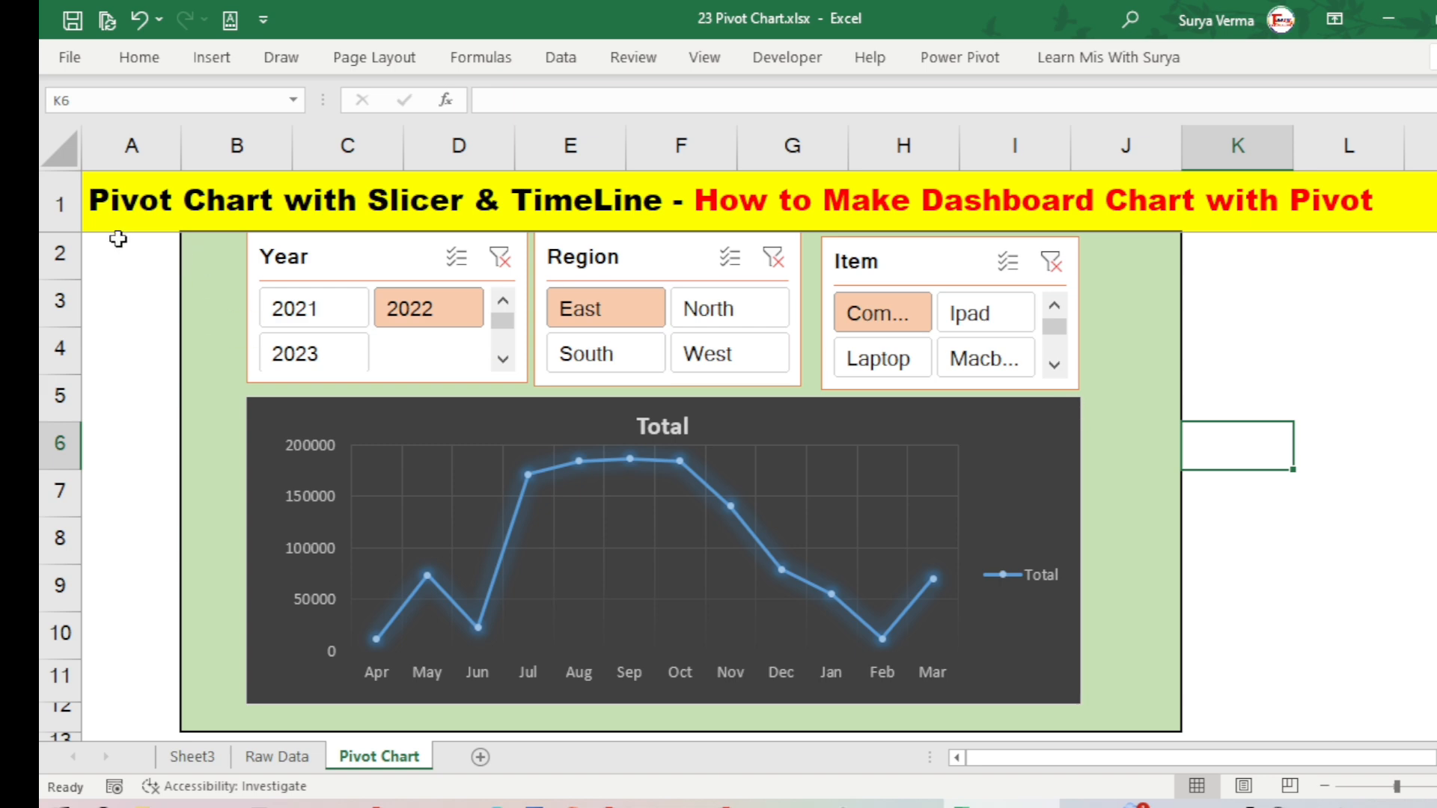
Step: Clear the green background from range A2:K17 on the Pivot Chart sheet and delete the line chart
{"action": "mouse_move", "coordinate": [103, 244]}
{"action": "left_mouse_down"}
{"action": "mouse_move", "coordinate": [299, 257]}
{"action": "mouse_move", "coordinate": [1177, 446]}
{"action": "mouse_move", "coordinate": [1273, 752]}
{"action": "left_mouse_up"}
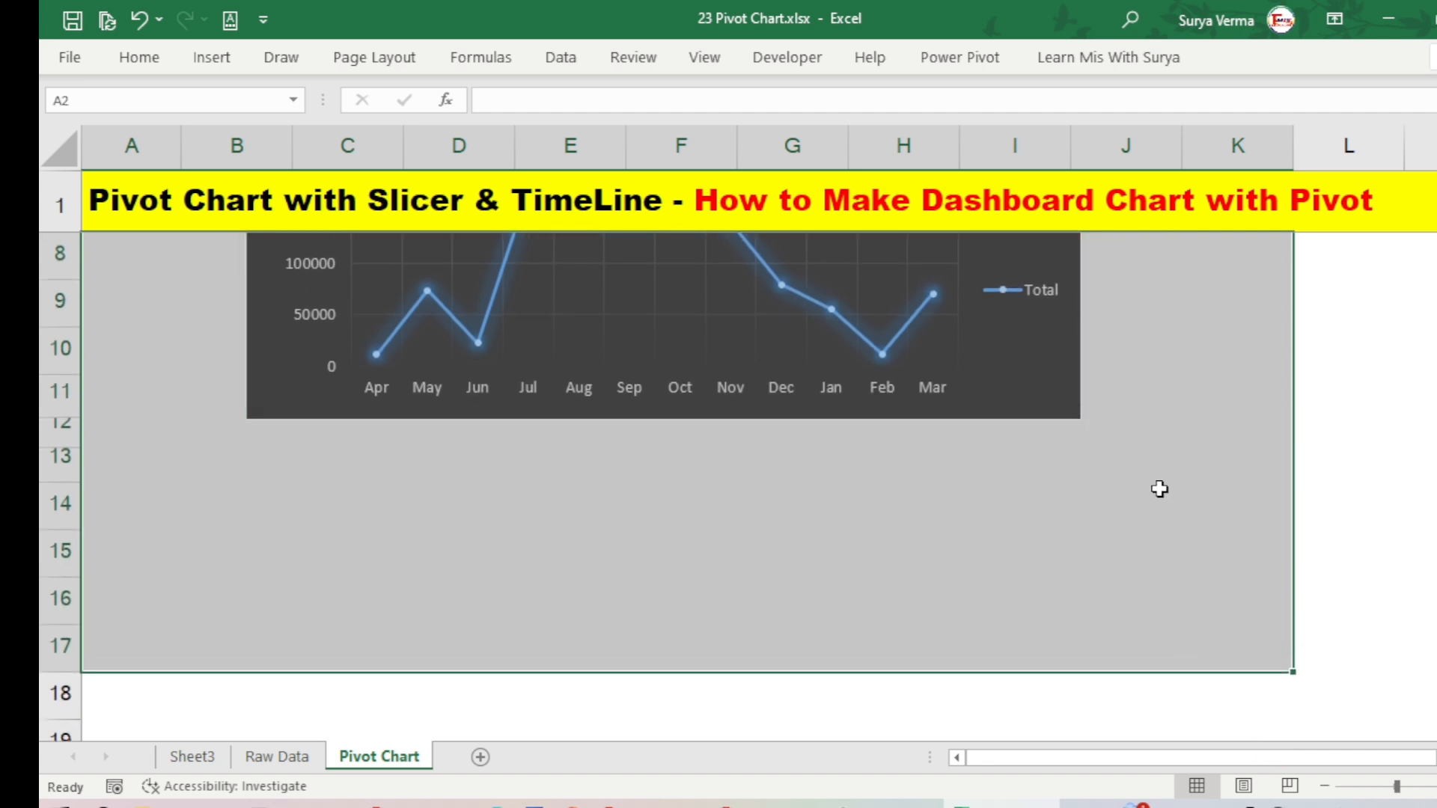
{"action": "left_click", "coordinate": [1019, 388]}
{"action": "key", "text": "Delete"}
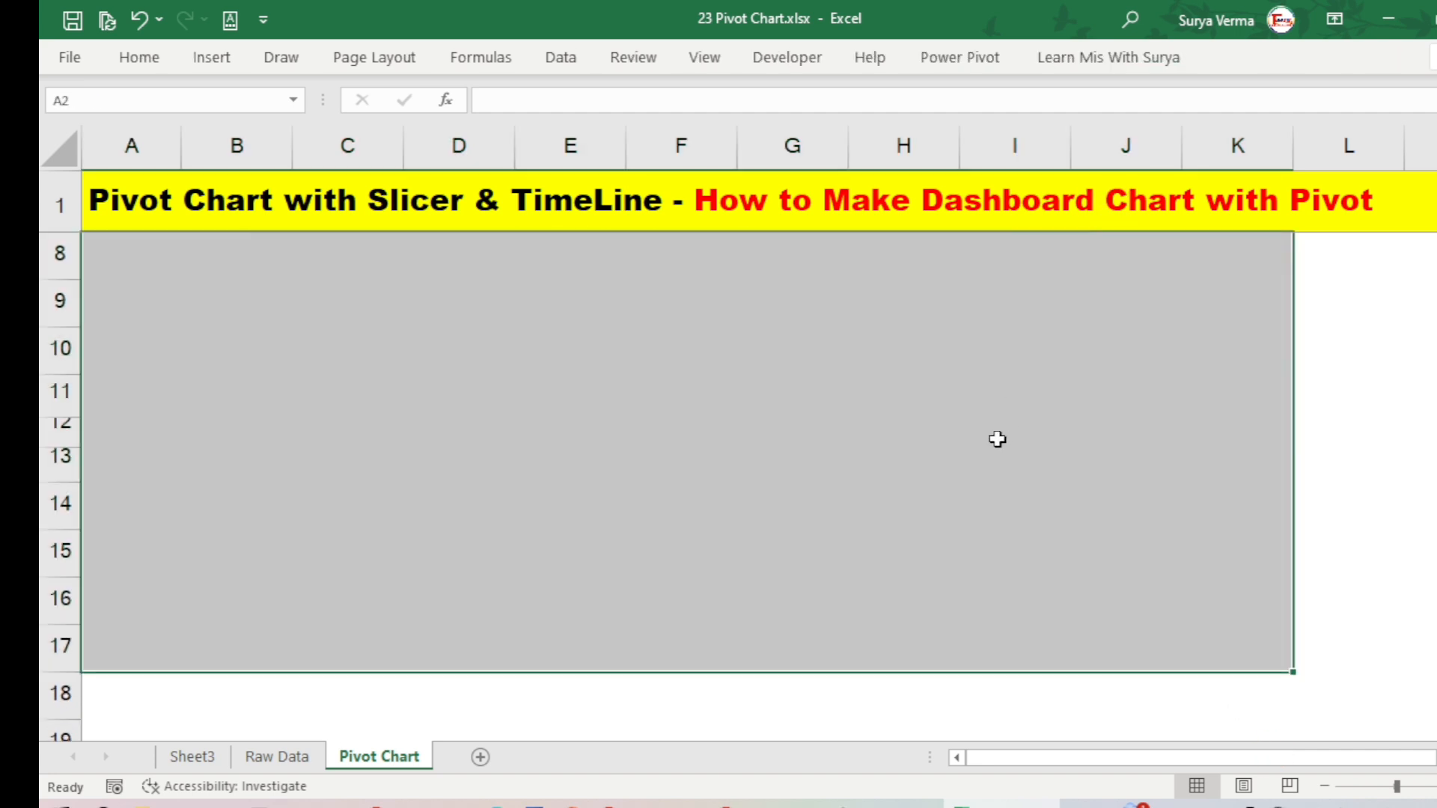
Step: Delete the Year, Region and Item slicers from the Pivot Chart sheet
{"action": "scroll", "coordinate": [981, 445], "scroll_direction": "up", "scroll_amount": 2}
{"action": "left_click", "coordinate": [299, 255]}
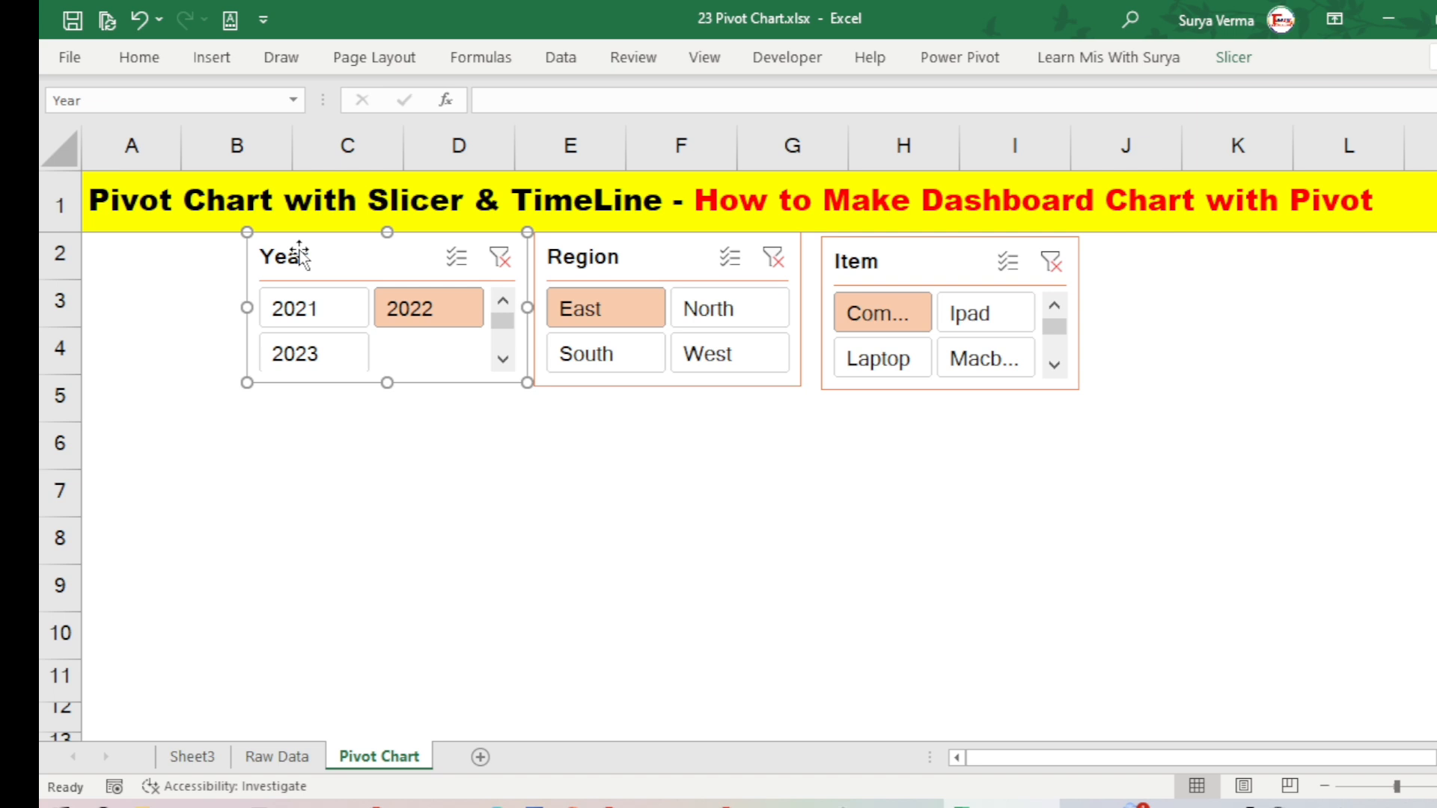
{"action": "key", "text": "Delete"}
{"action": "left_click", "coordinate": [569, 264]}
{"action": "key", "text": "Delete"}
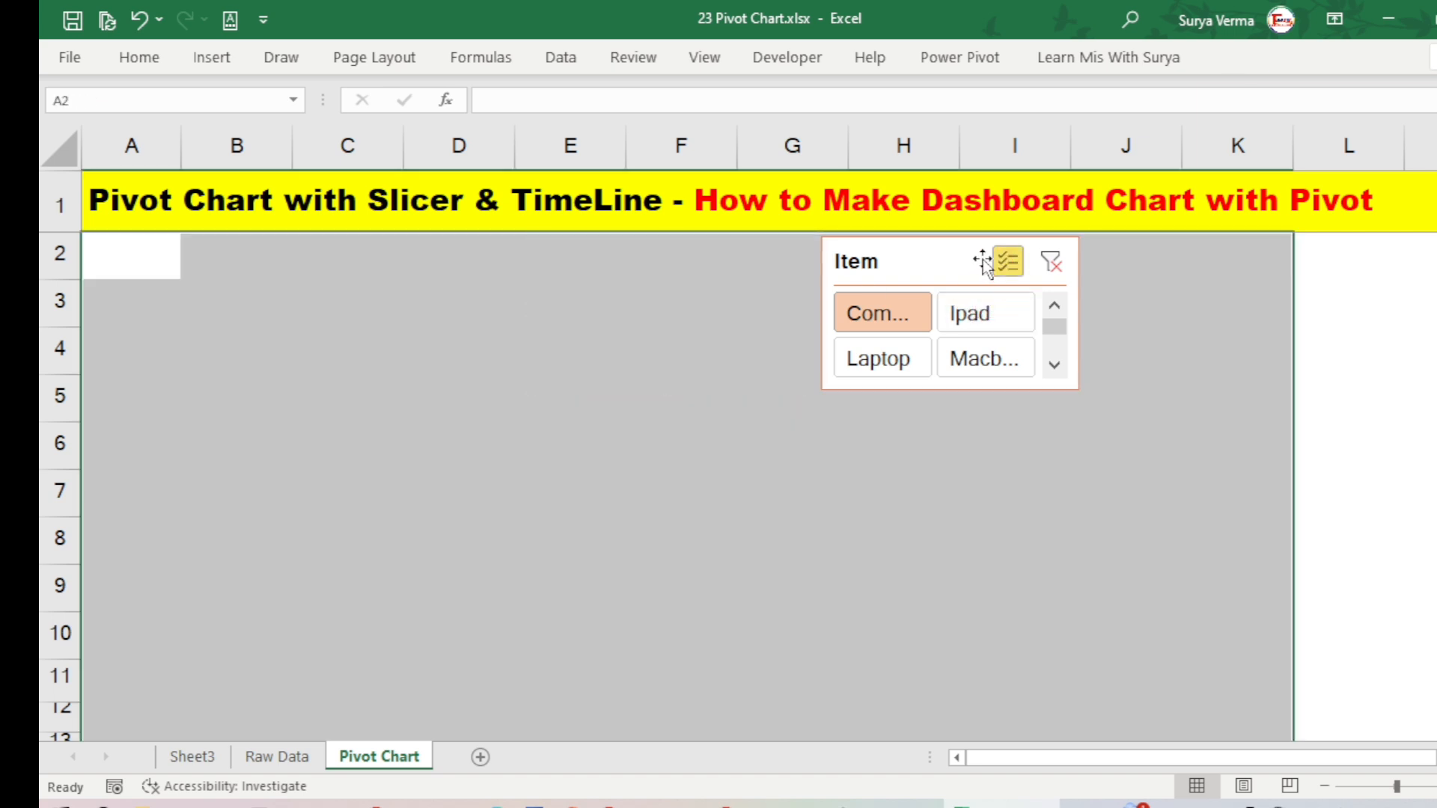
{"action": "left_click", "coordinate": [941, 258]}
{"action": "key", "text": "Delete"}
{"action": "left_click", "coordinate": [1130, 356]}
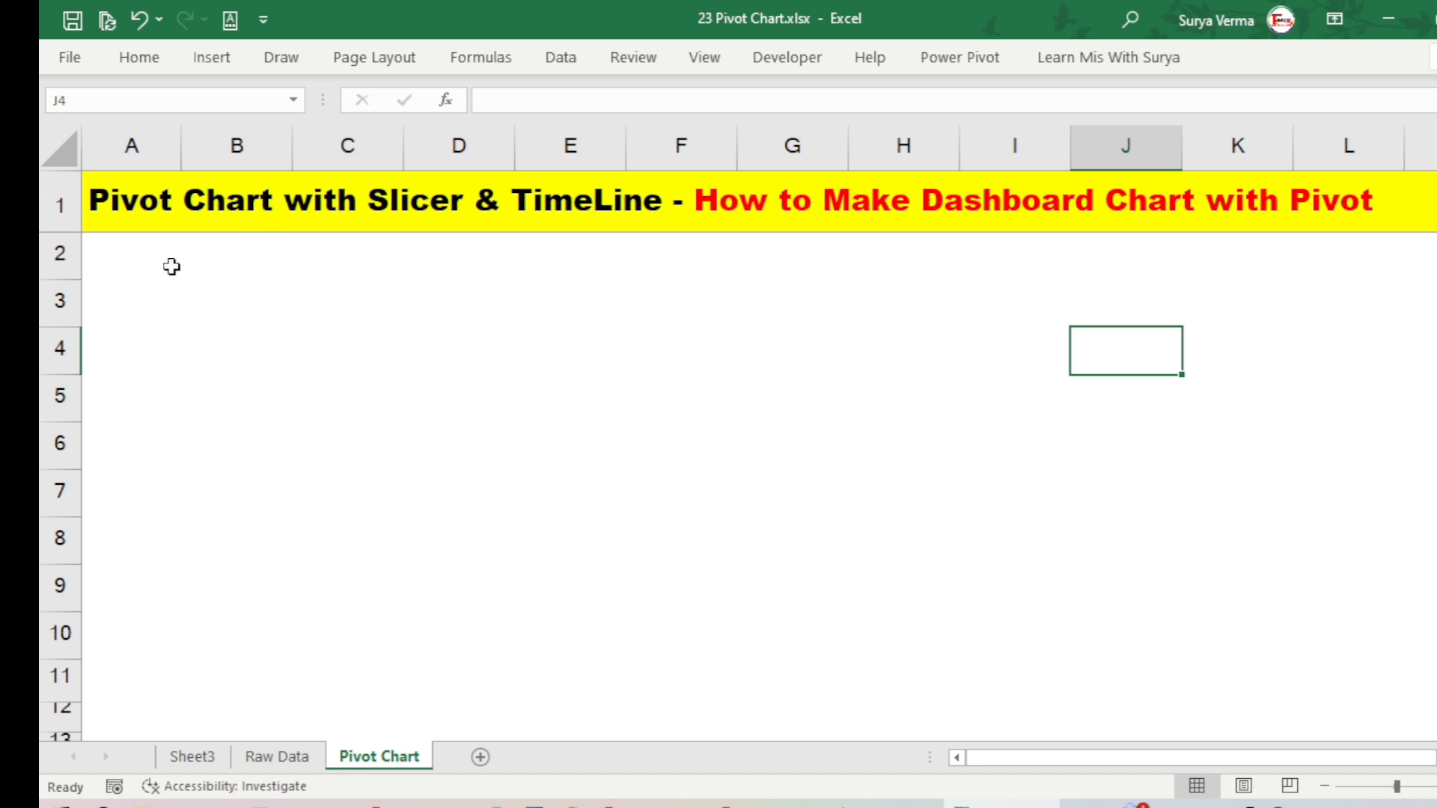
Step: Turn on gridlines for the Pivot Chart sheet
{"action": "left_click", "coordinate": [122, 253]}
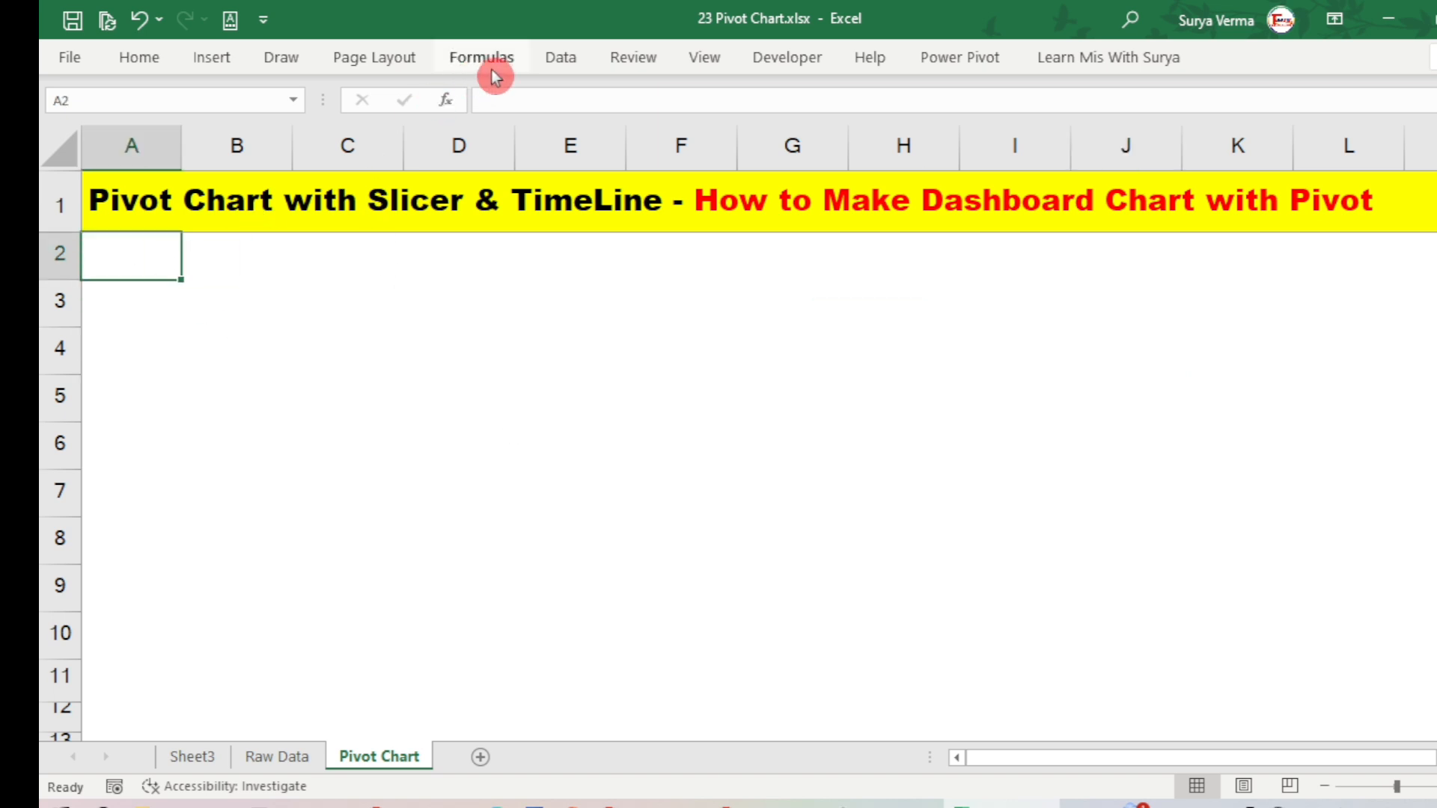
{"action": "left_click", "coordinate": [699, 60]}
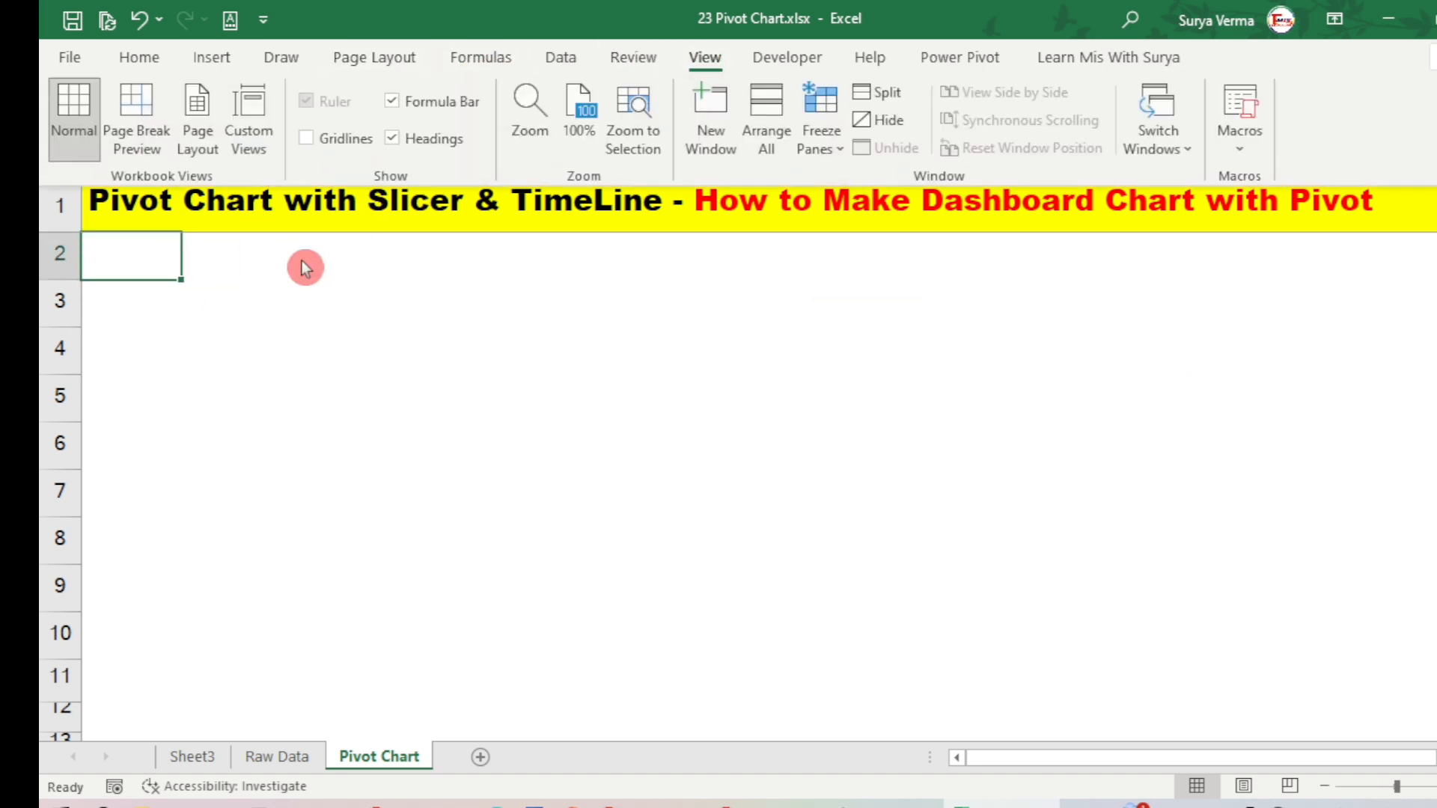
{"action": "left_click", "coordinate": [307, 138]}
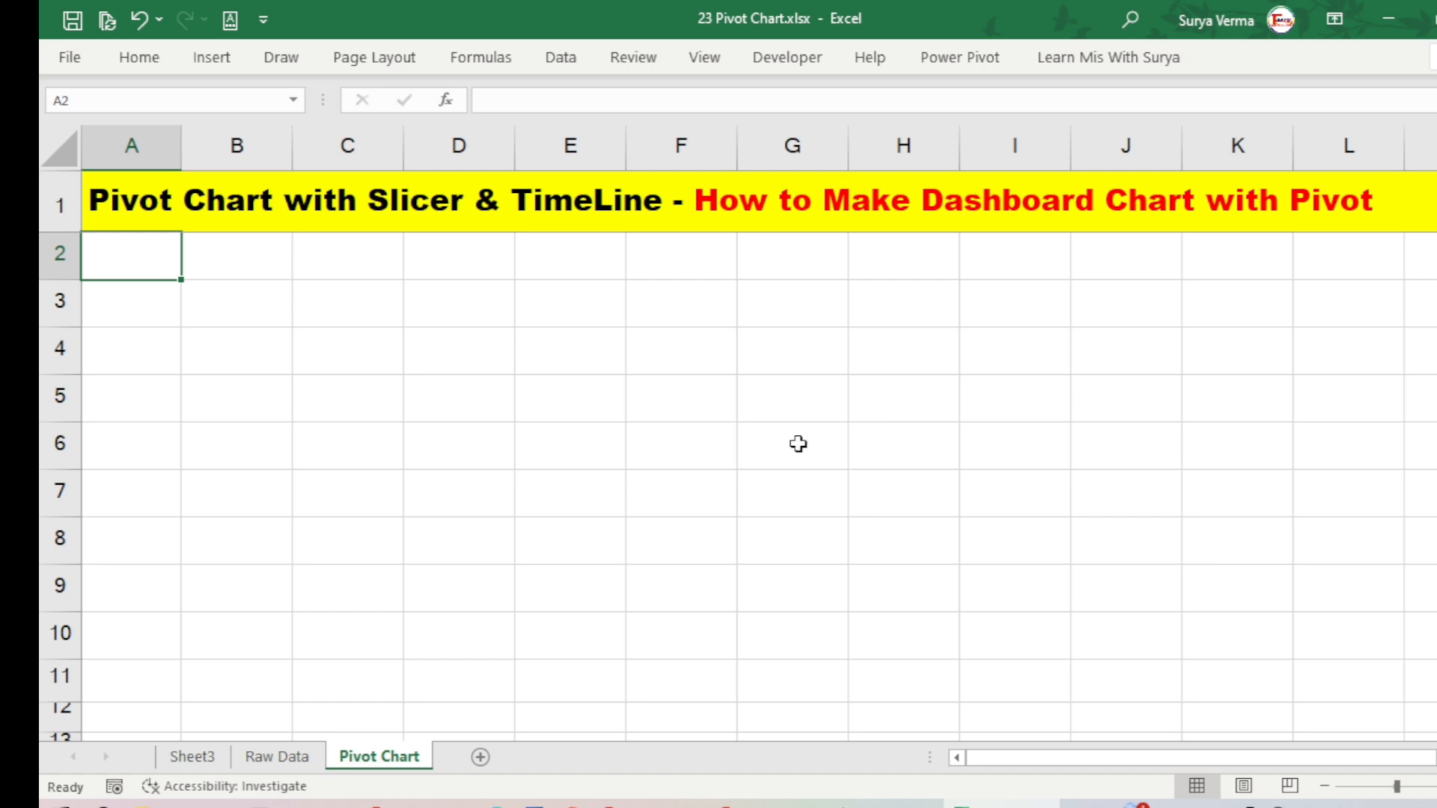
Step: Permanently delete Sheet3, which holds the old pivot table
{"action": "left_click", "coordinate": [190, 758]}
{"action": "right_click", "coordinate": [190, 764]}
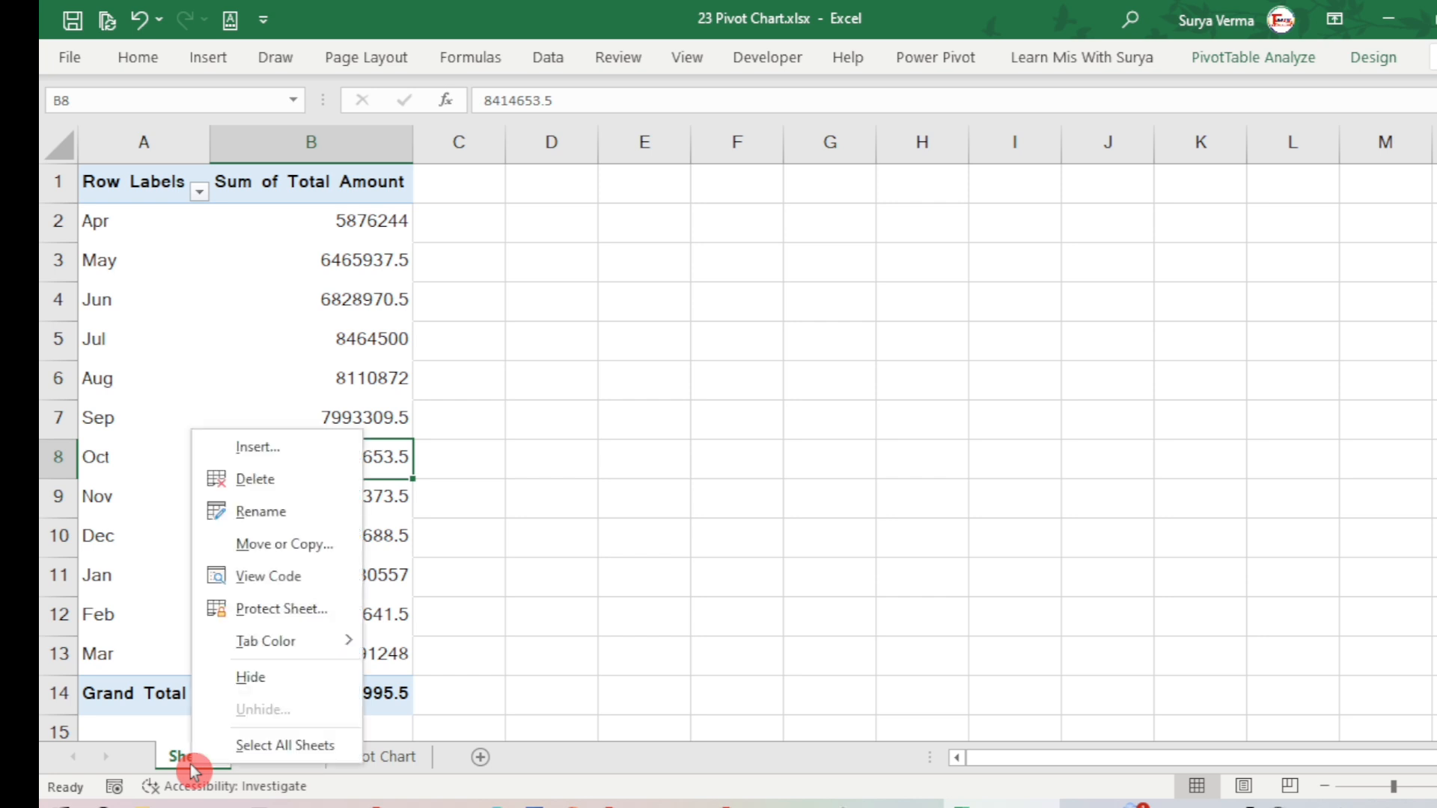
{"action": "left_click", "coordinate": [255, 491]}
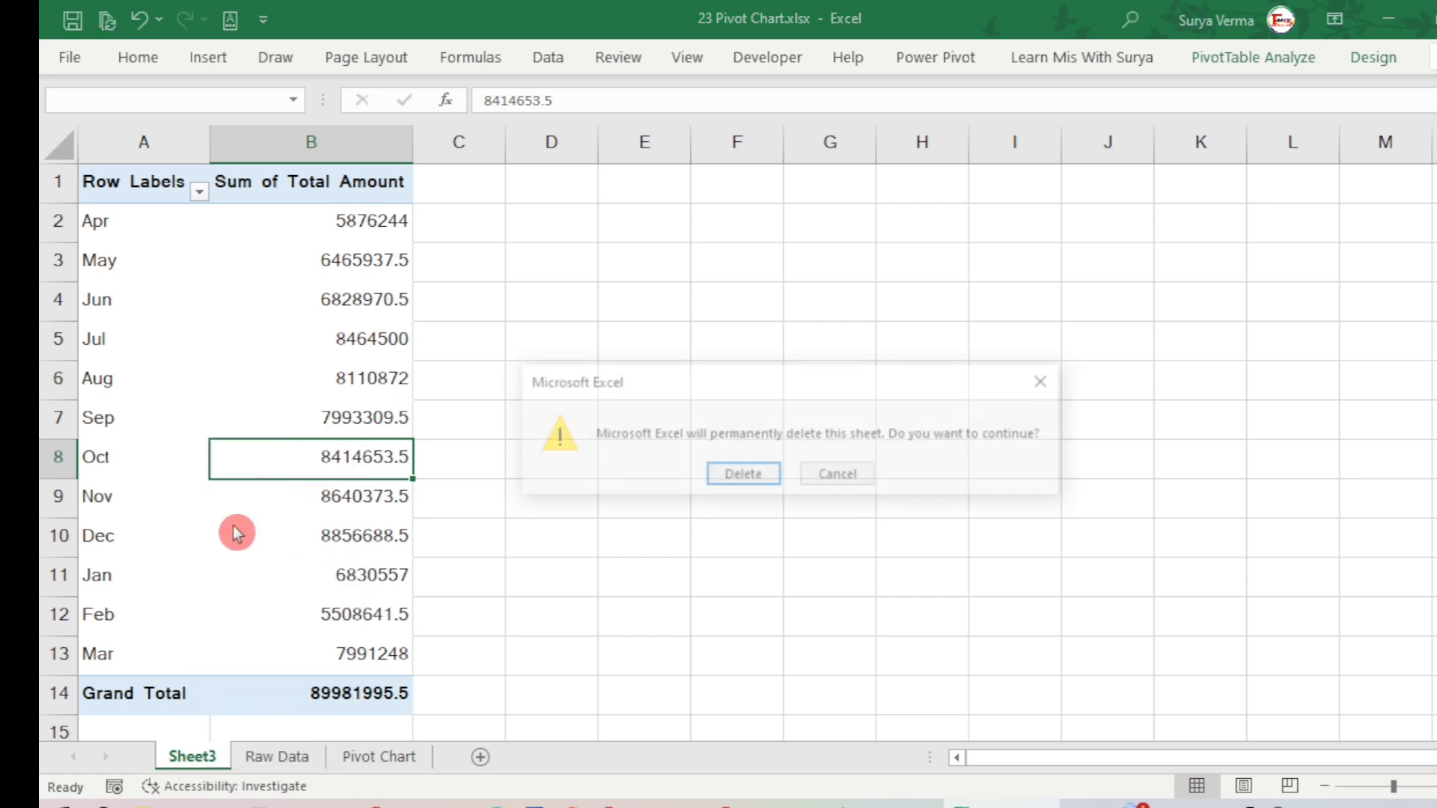
{"action": "left_click", "coordinate": [700, 475]}
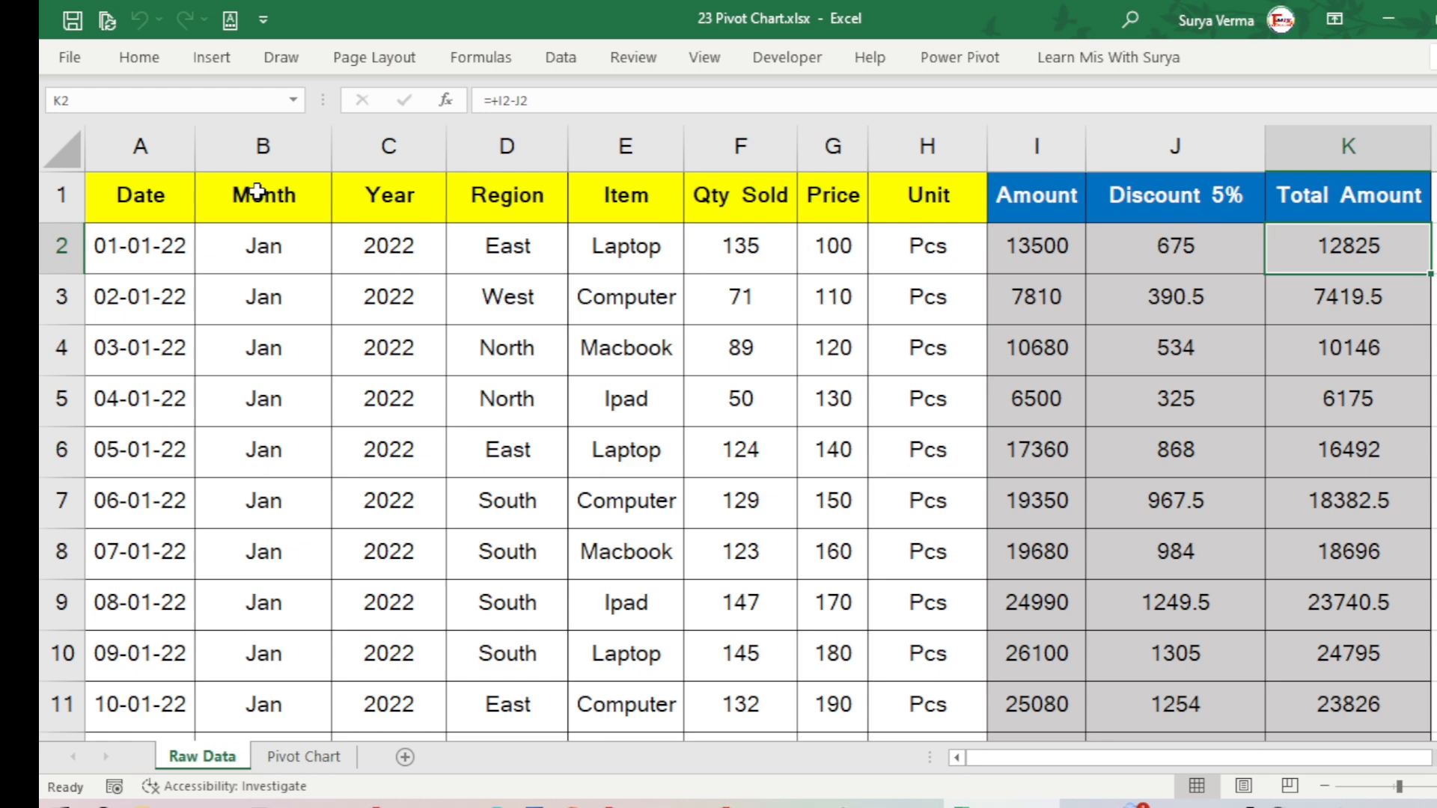
Step: Go through the header columns of the Raw Data sheet, from Date to Total Amount and back
{"action": "left_click", "coordinate": [254, 193]}
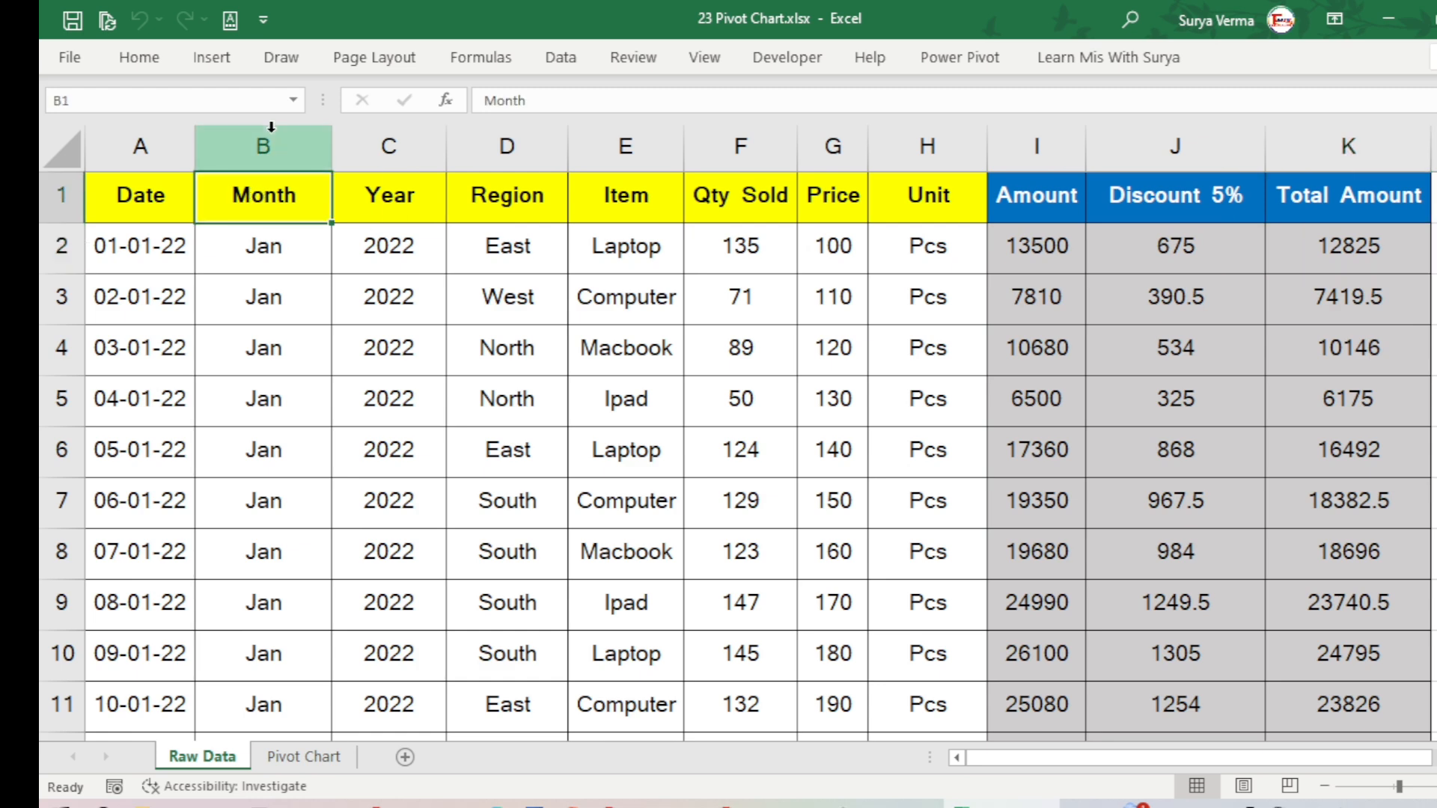
{"action": "key", "text": "Left"}
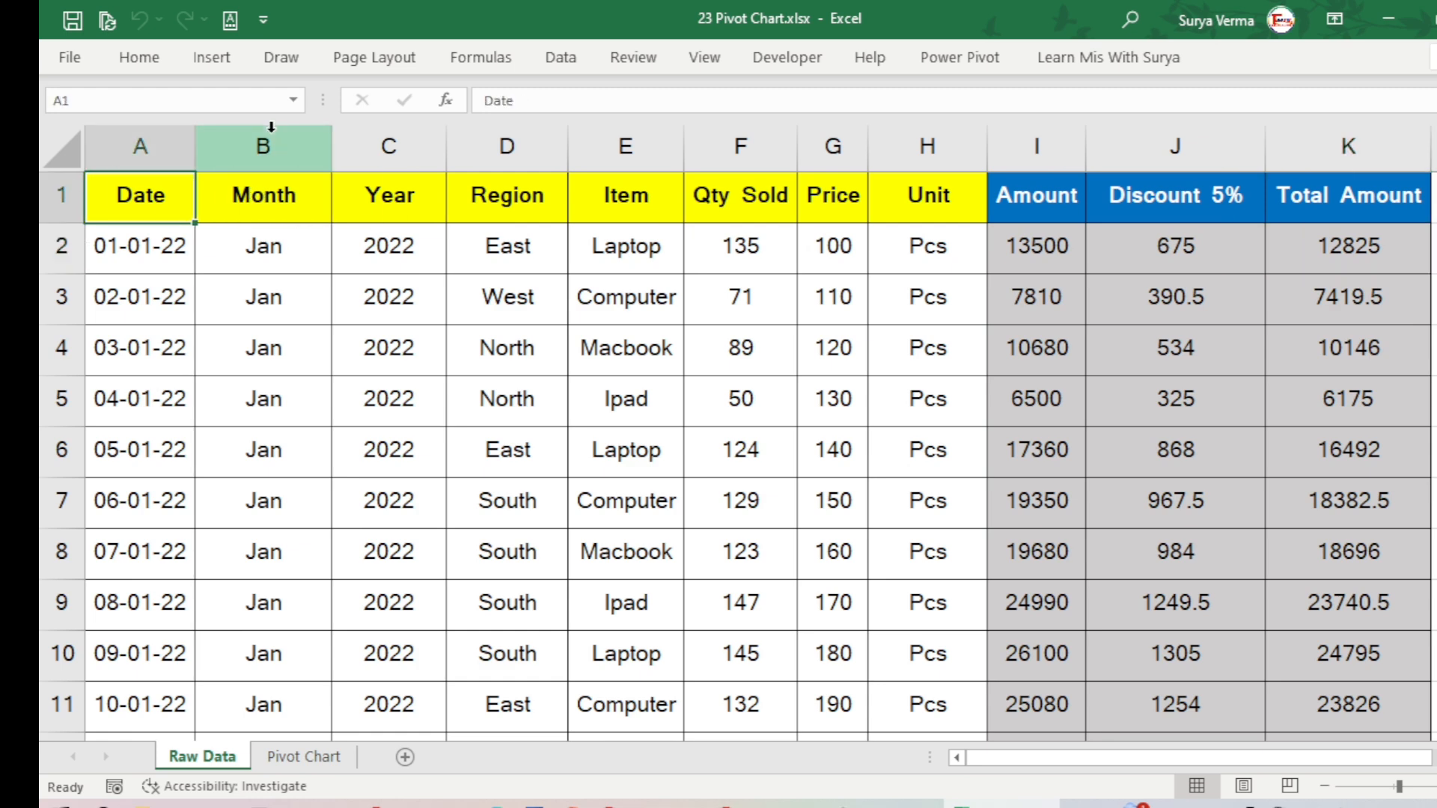
{"action": "key", "text": "Right"}
{"action": "key", "text": "Right"}
{"action": "key", "text": "Right"}
{"action": "key", "text": "Right"}
{"action": "key", "text": "Right"}
{"action": "key", "text": "Right"}
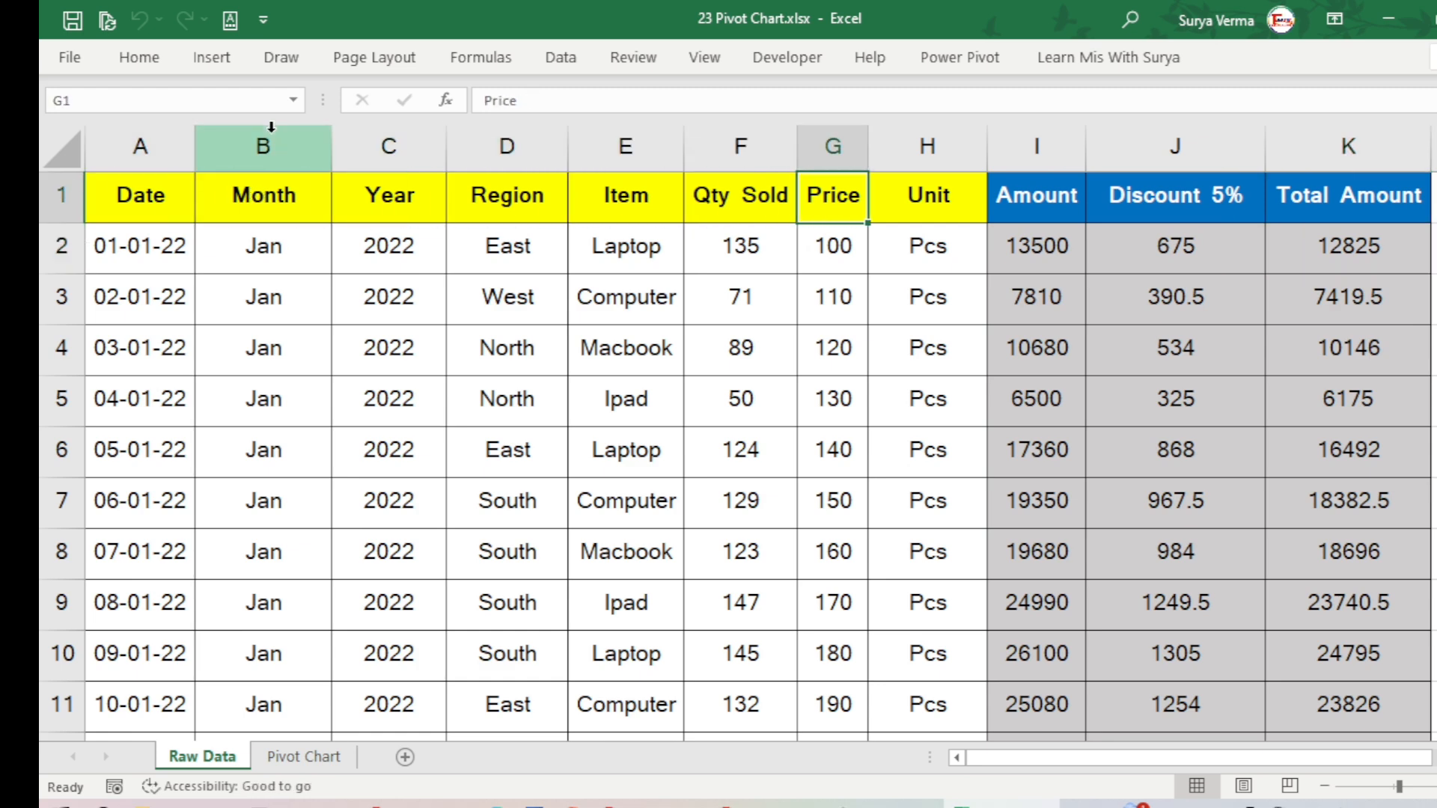
{"action": "key", "text": "ctrl+Right"}
{"action": "key", "text": "Left"}
{"action": "key", "text": "Left"}
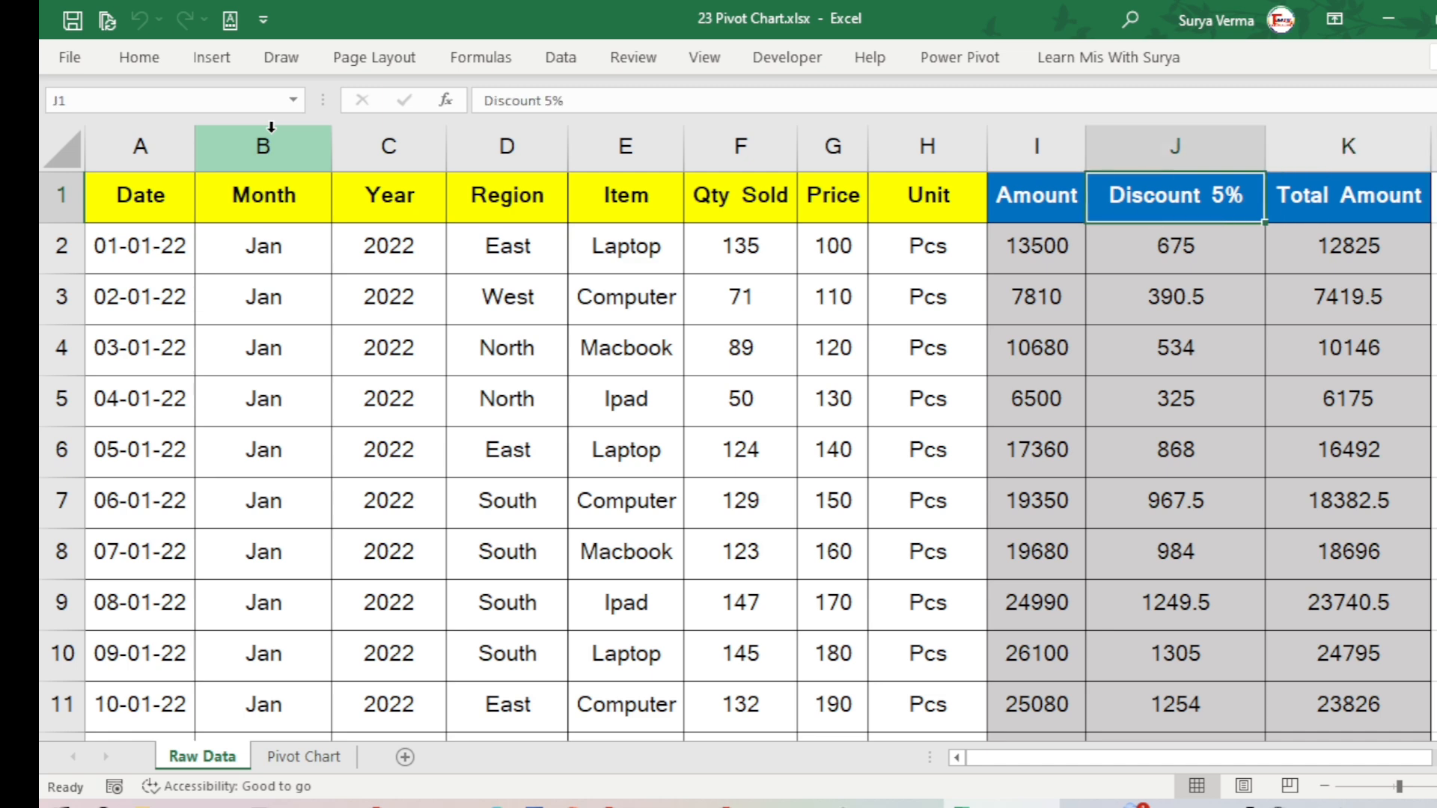
{"action": "key", "text": "Left"}
{"action": "key", "text": "Left"}
{"action": "key", "text": "ctrl+Left"}
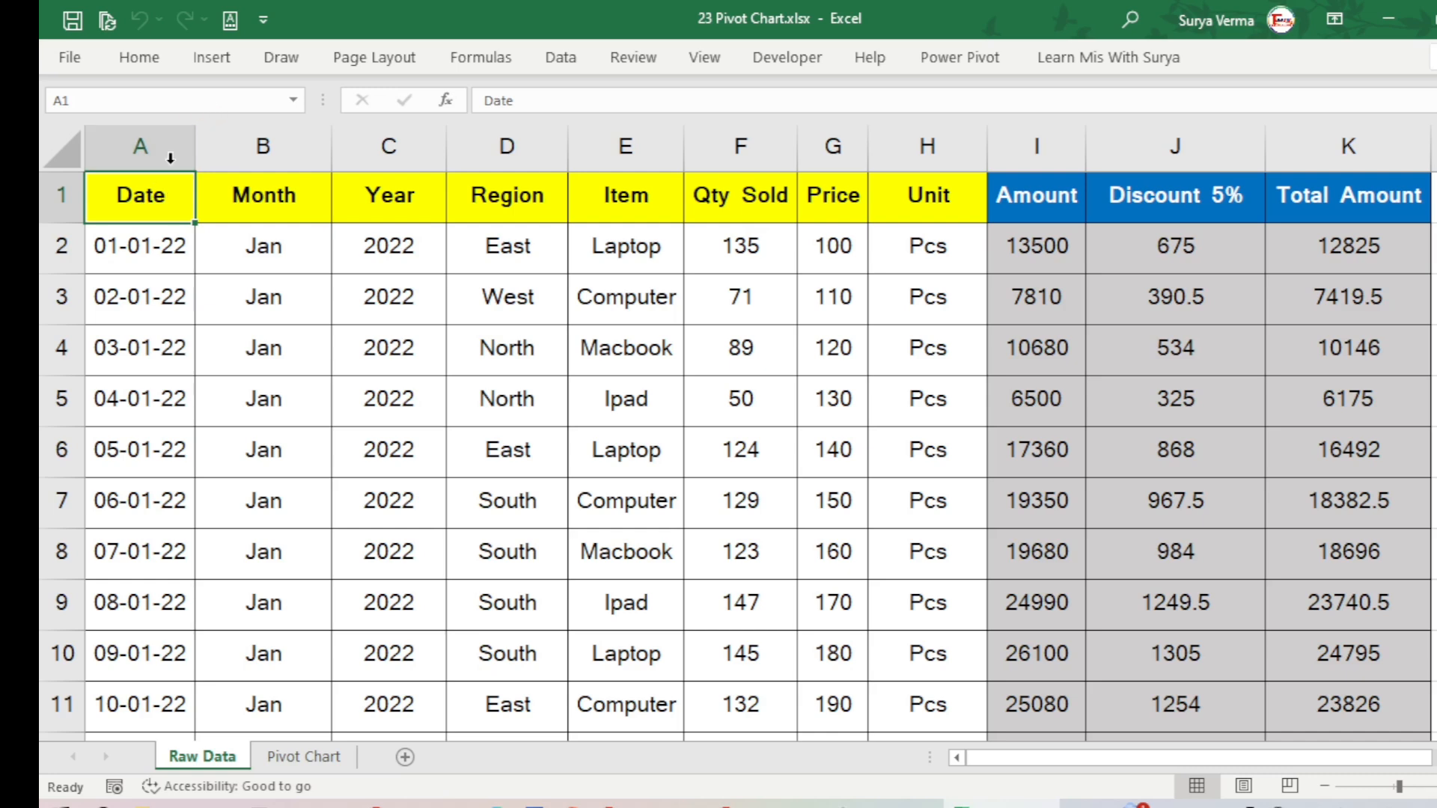
{"action": "left_click", "coordinate": [212, 57]}
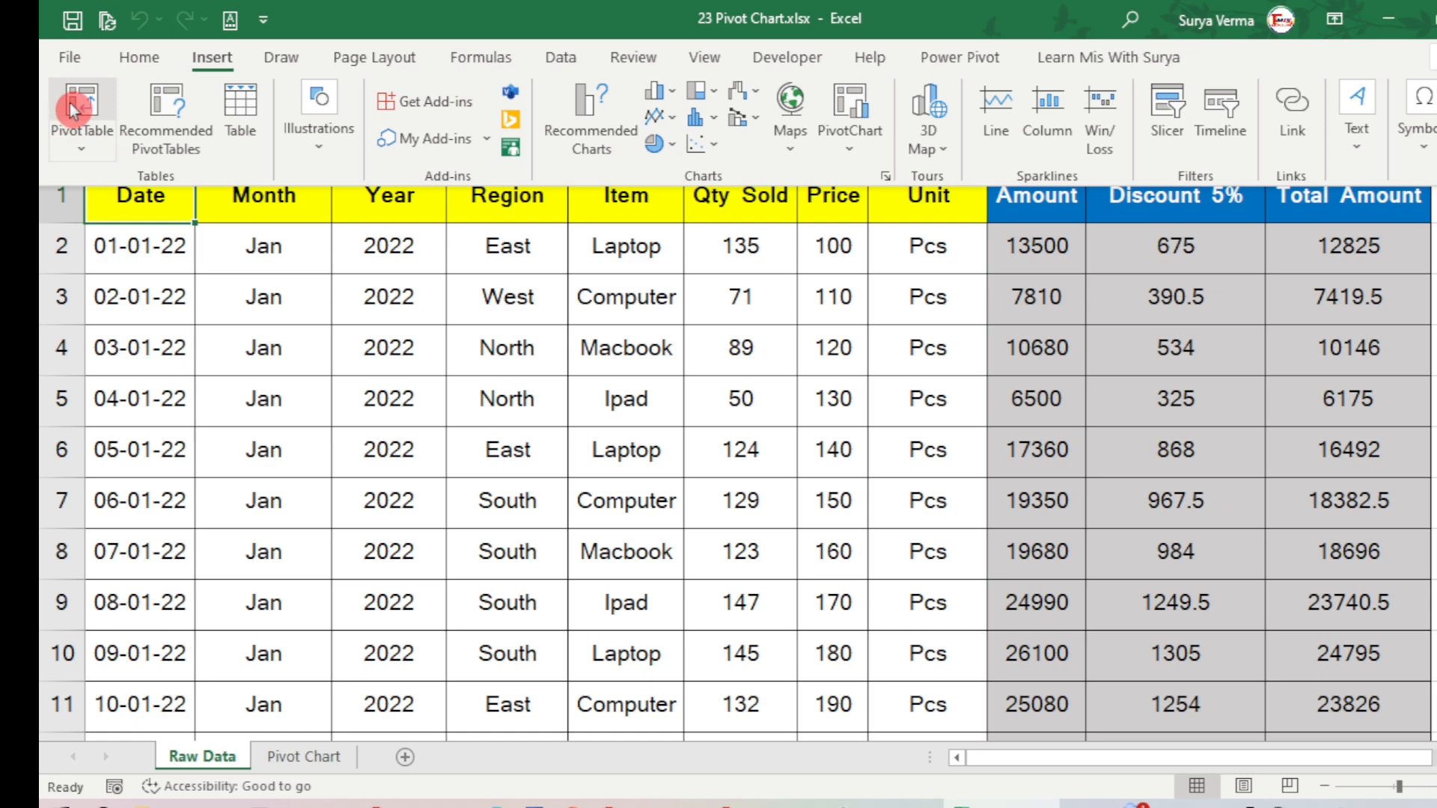
{"action": "left_click", "coordinate": [854, 155]}
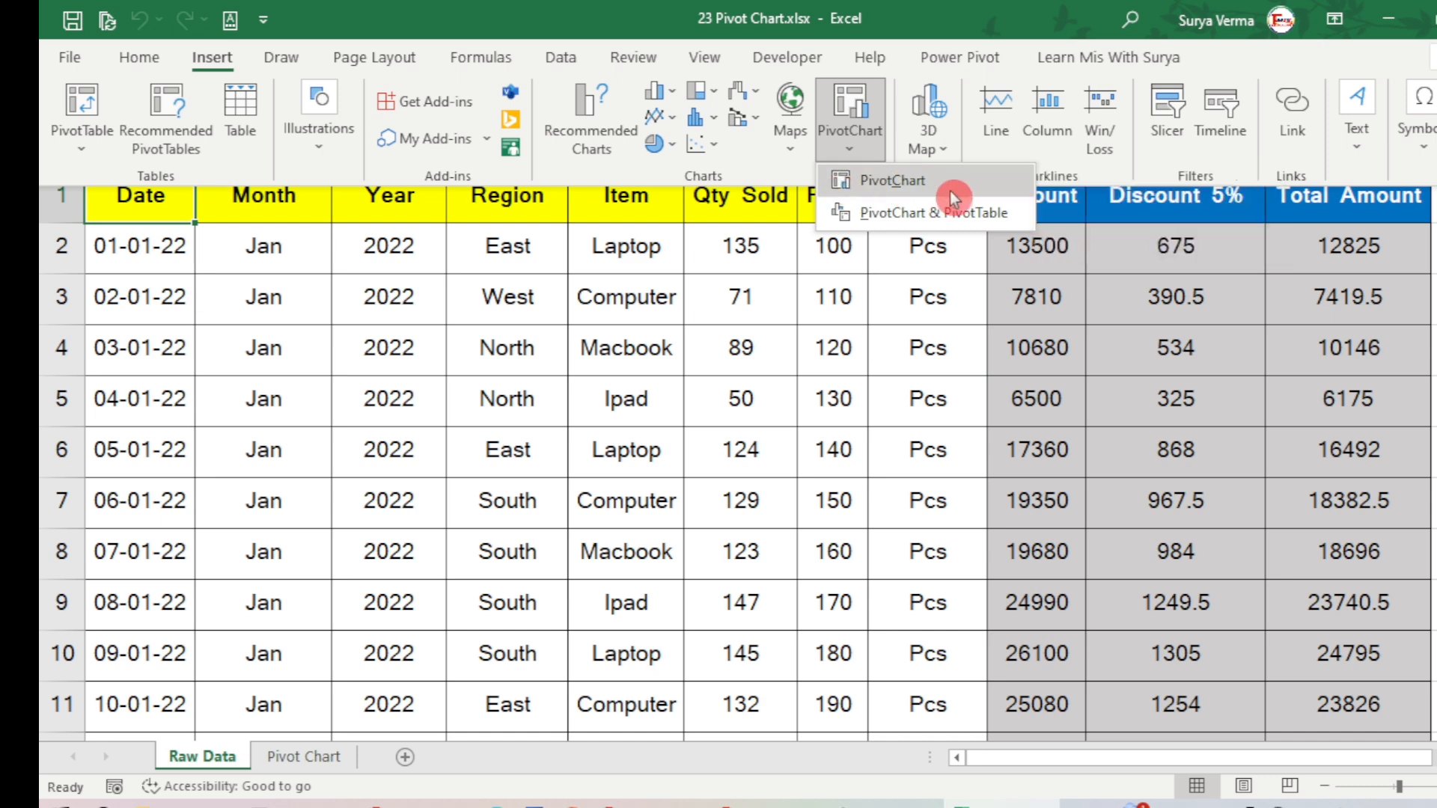
{"action": "left_click", "coordinate": [905, 186]}
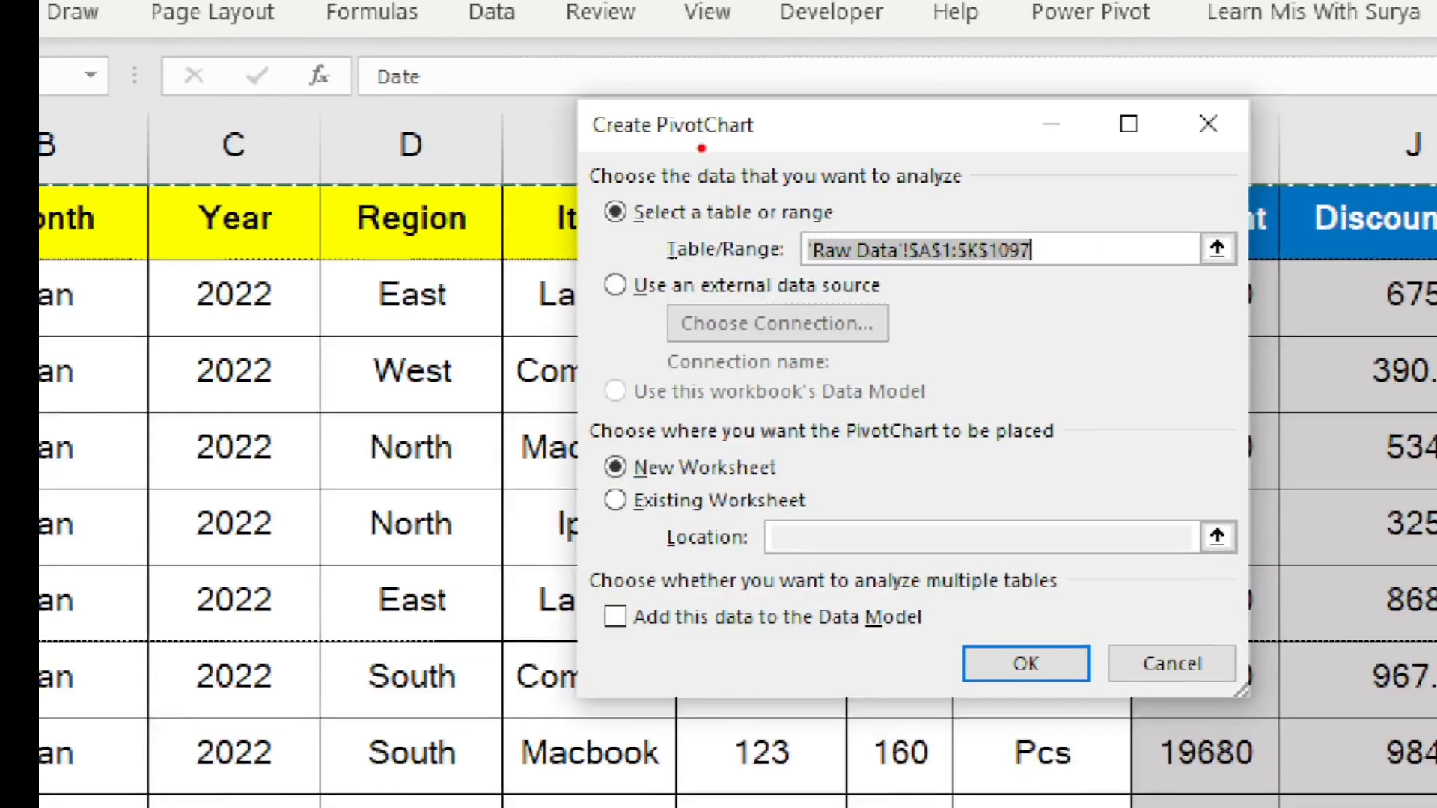
{"action": "left_click_drag", "start_coordinate": [629, 150], "coordinate": [760, 154]}
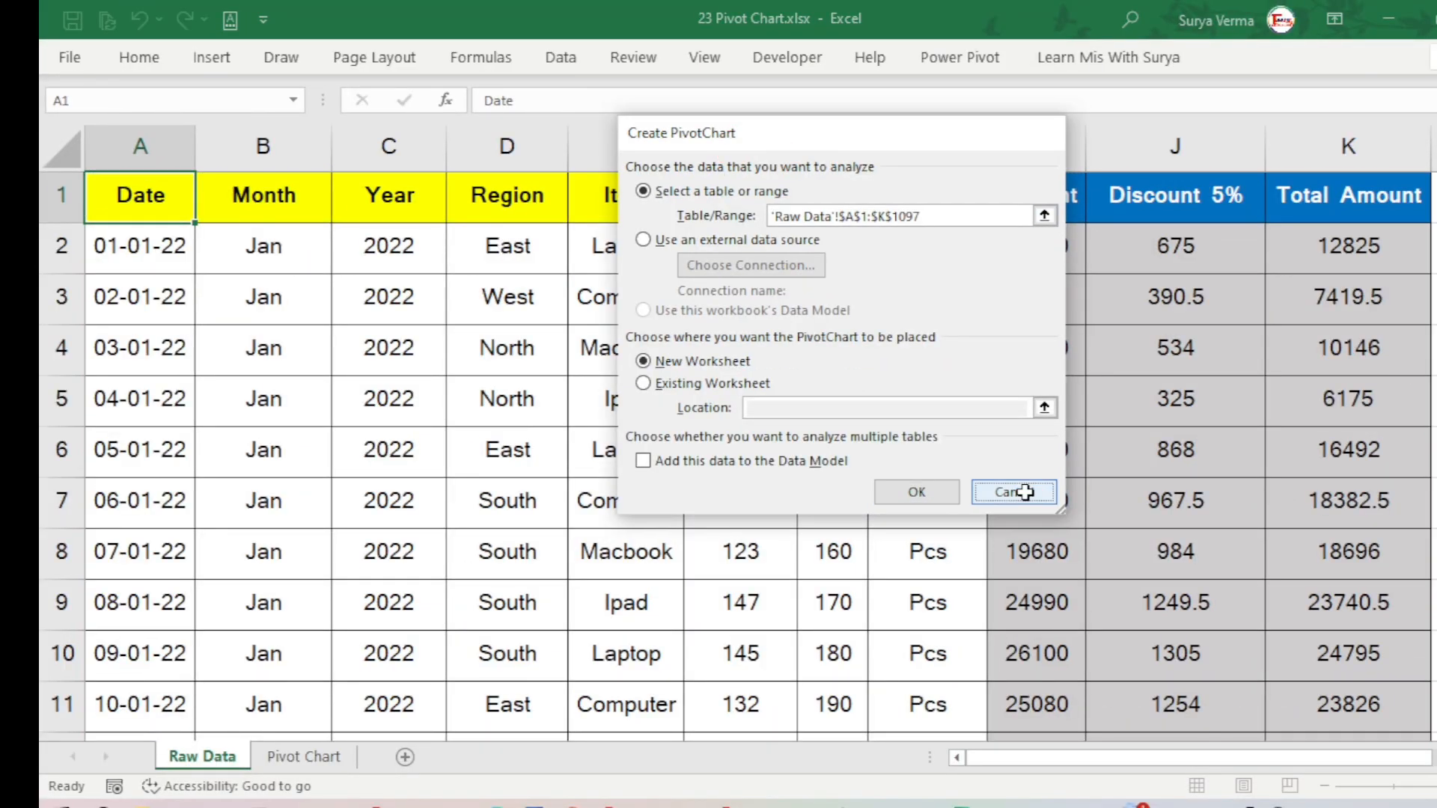
{"action": "left_click", "coordinate": [1018, 494]}
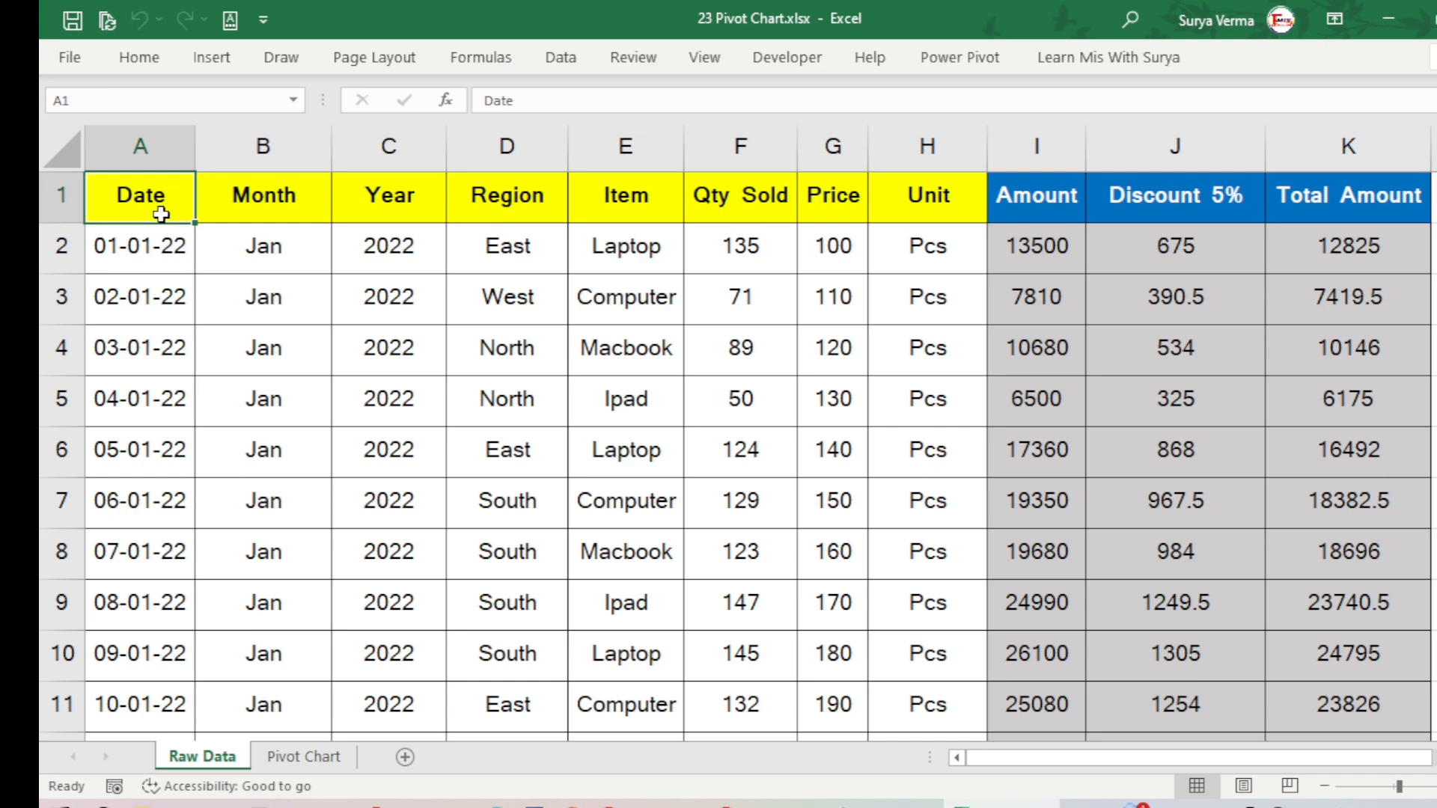
{"action": "key", "text": "alt+n"}
{"action": "key", "text": "v"}
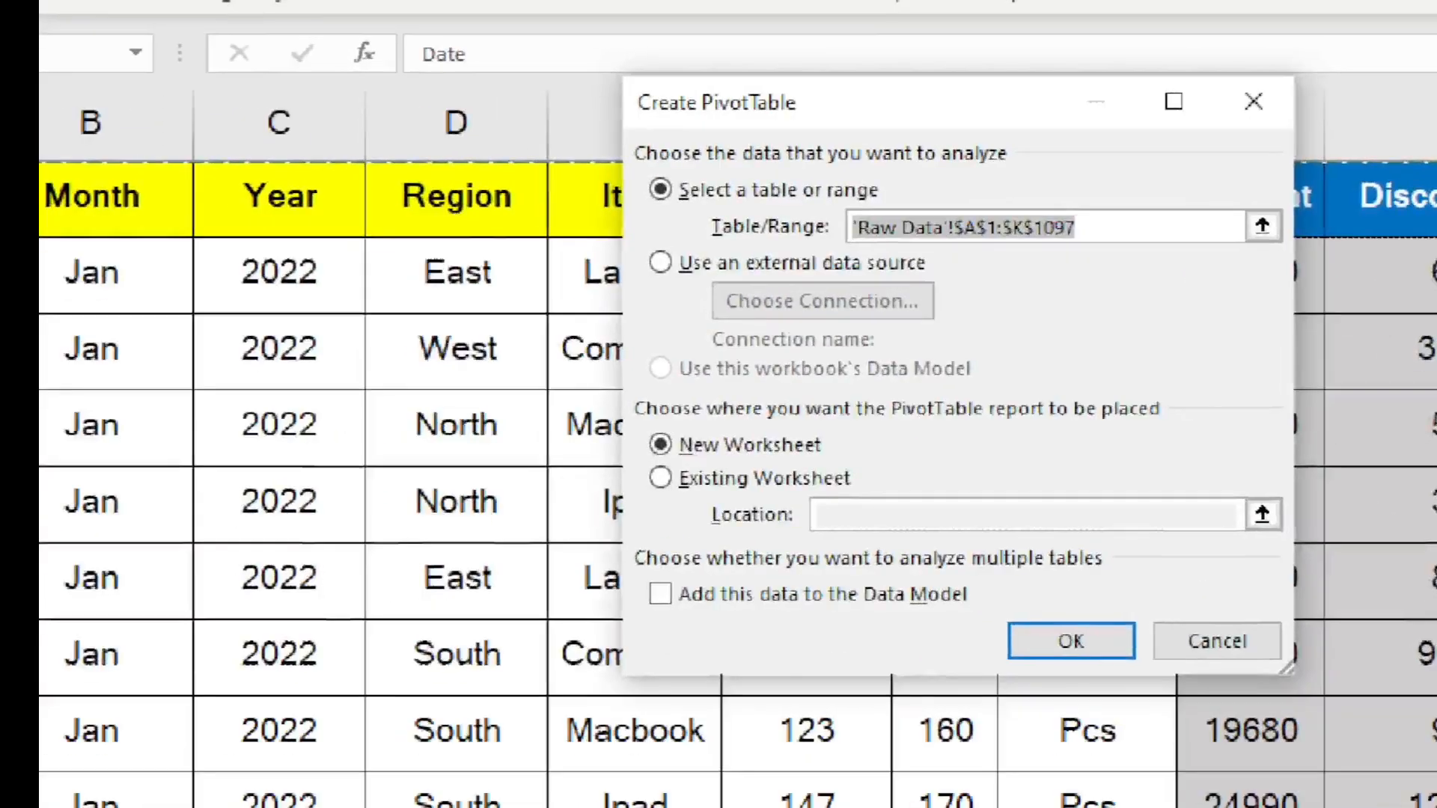
{"action": "left_click_drag", "start_coordinate": [640, 131], "coordinate": [799, 130]}
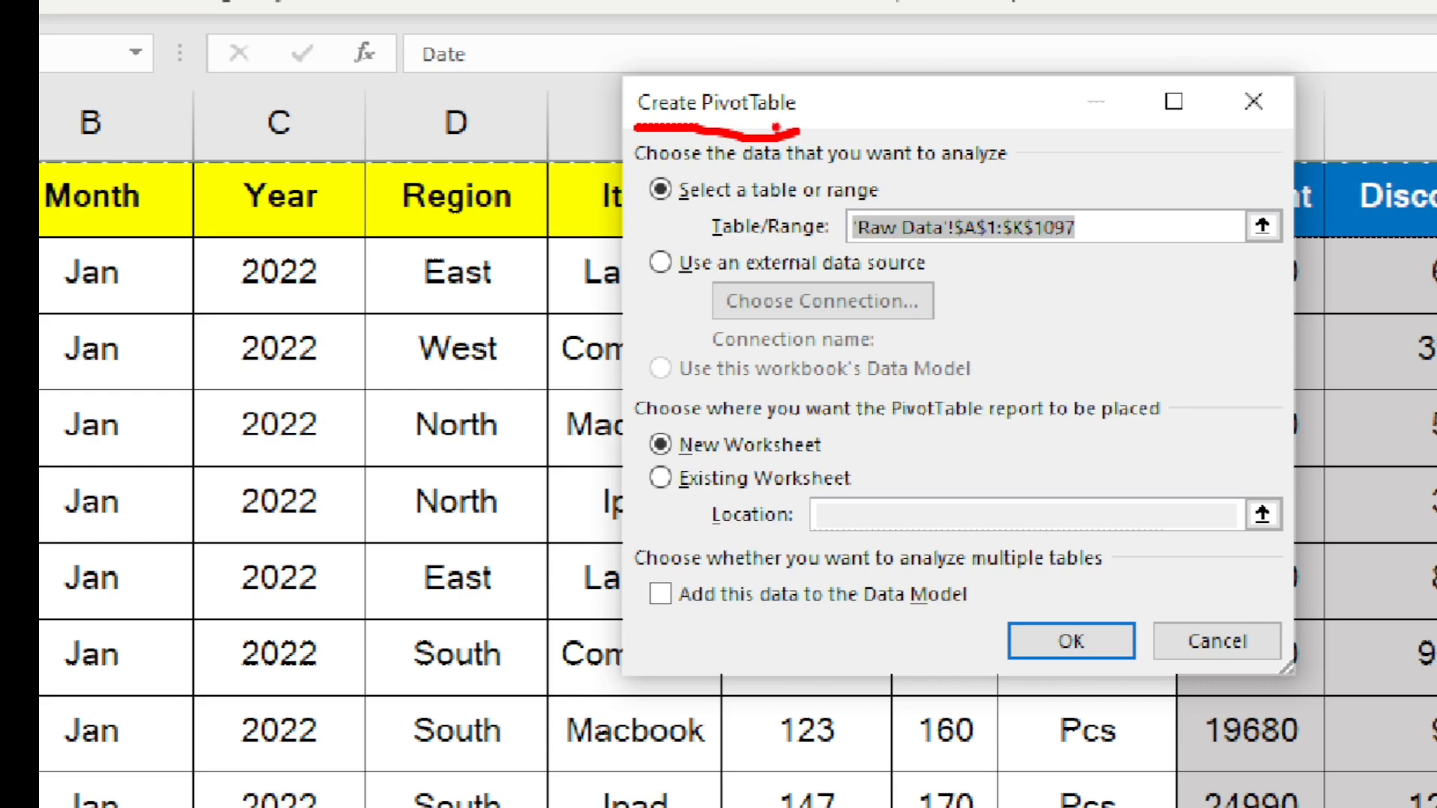
{"action": "left_click_drag", "start_coordinate": [757, 124], "coordinate": [802, 128]}
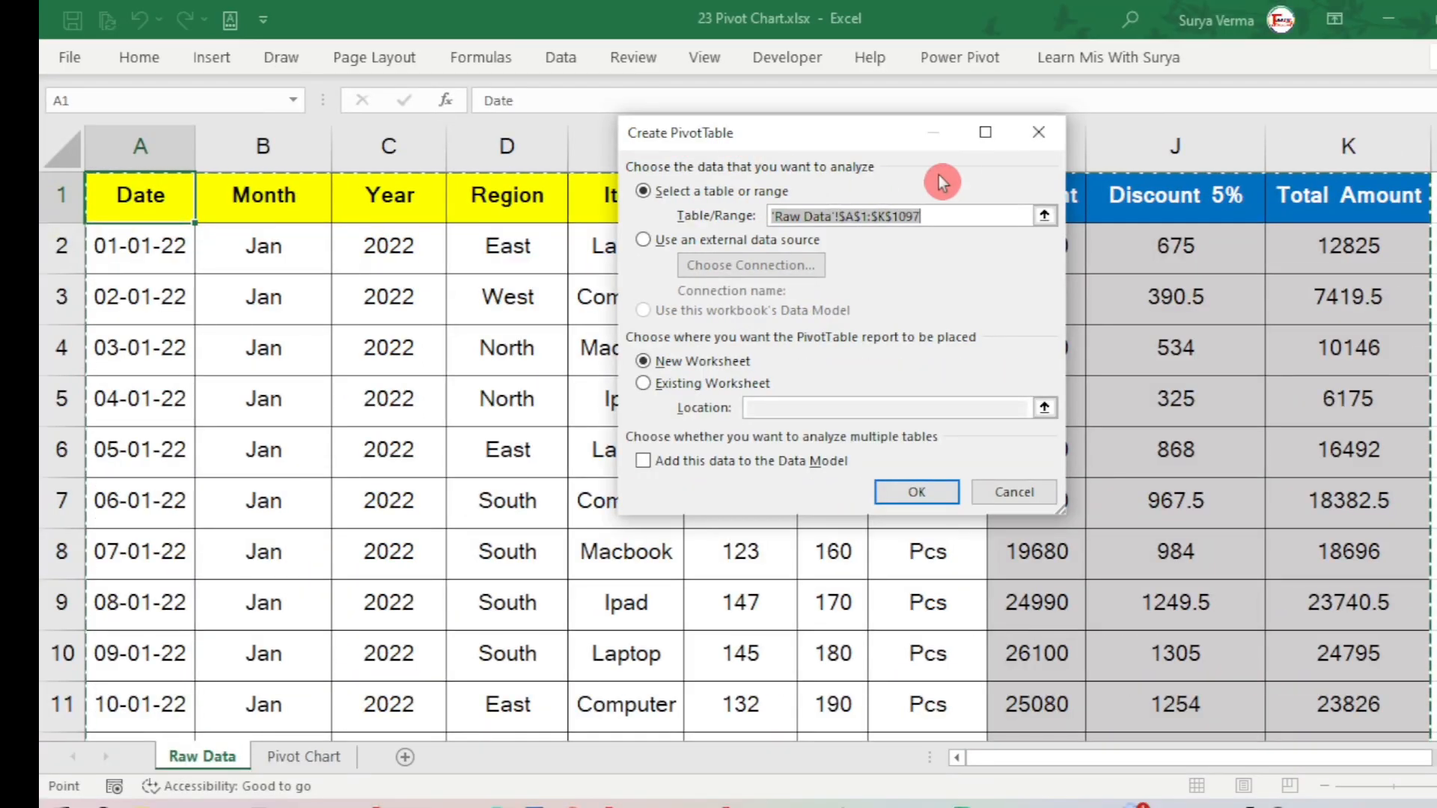
{"action": "left_click", "coordinate": [1030, 146]}
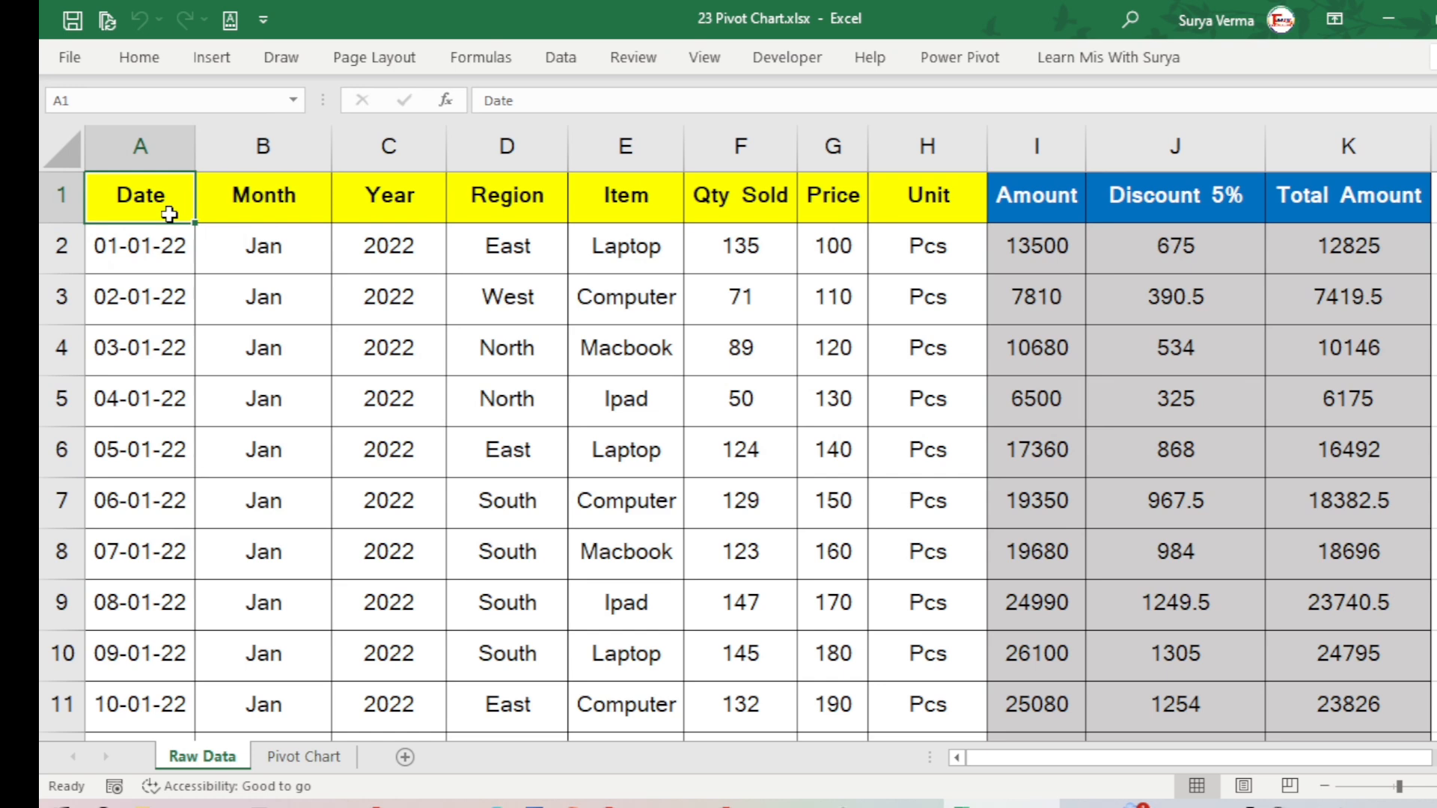
Step: Insert a PivotChart based on the Raw Data range A1:K1097, placed on a new worksheet
{"action": "left_click", "coordinate": [208, 57]}
{"action": "left_click", "coordinate": [853, 146]}
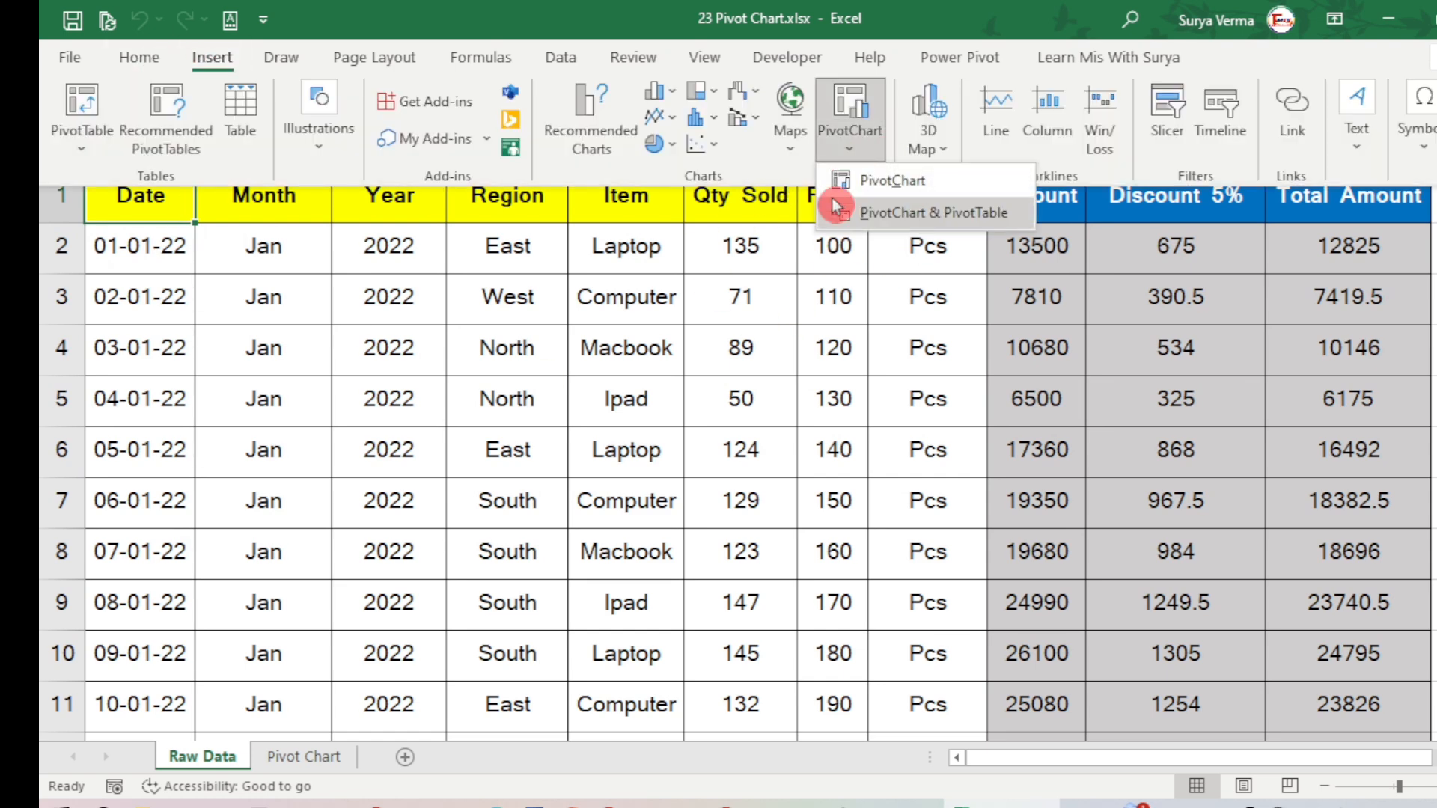
{"action": "left_click", "coordinate": [881, 194]}
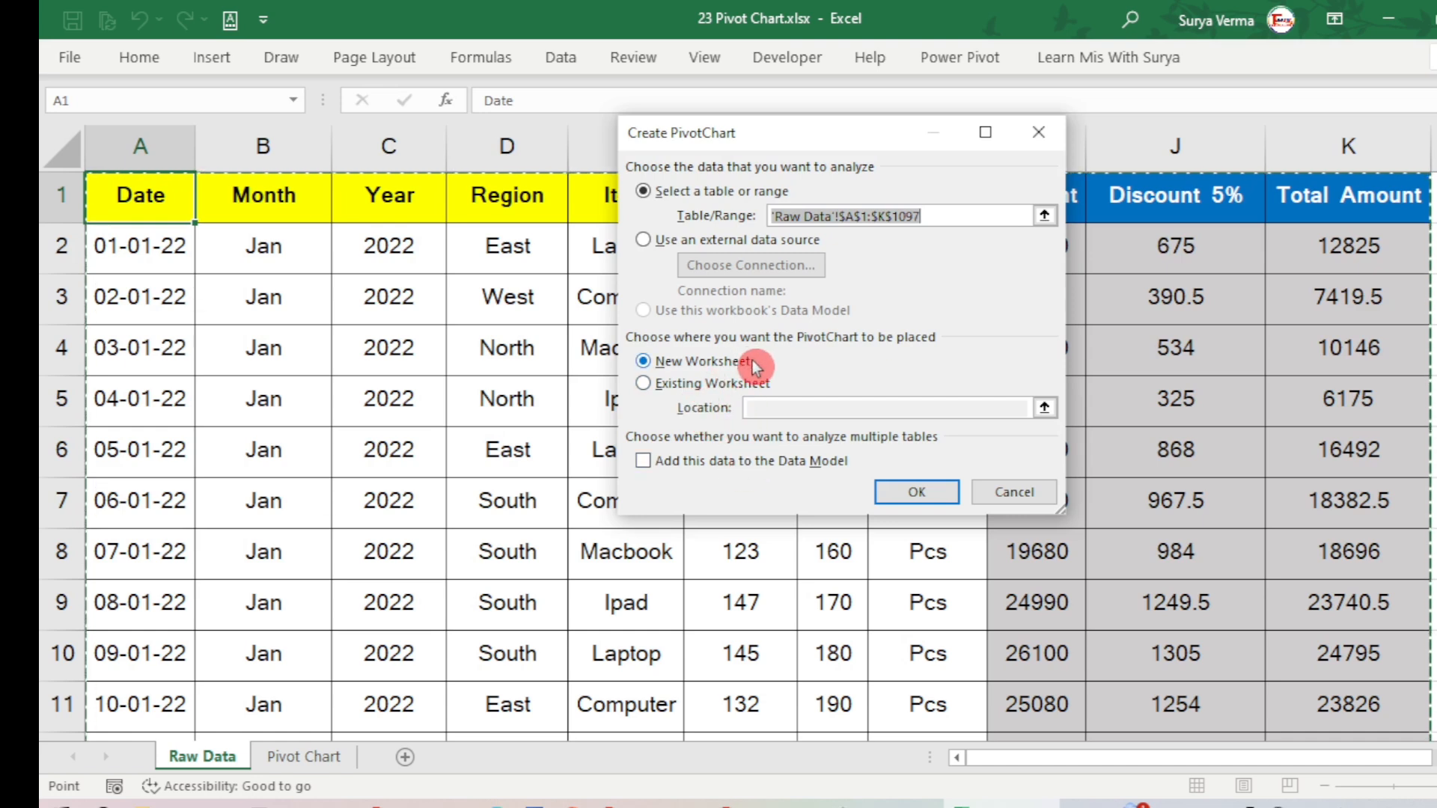
{"action": "left_click", "coordinate": [910, 492]}
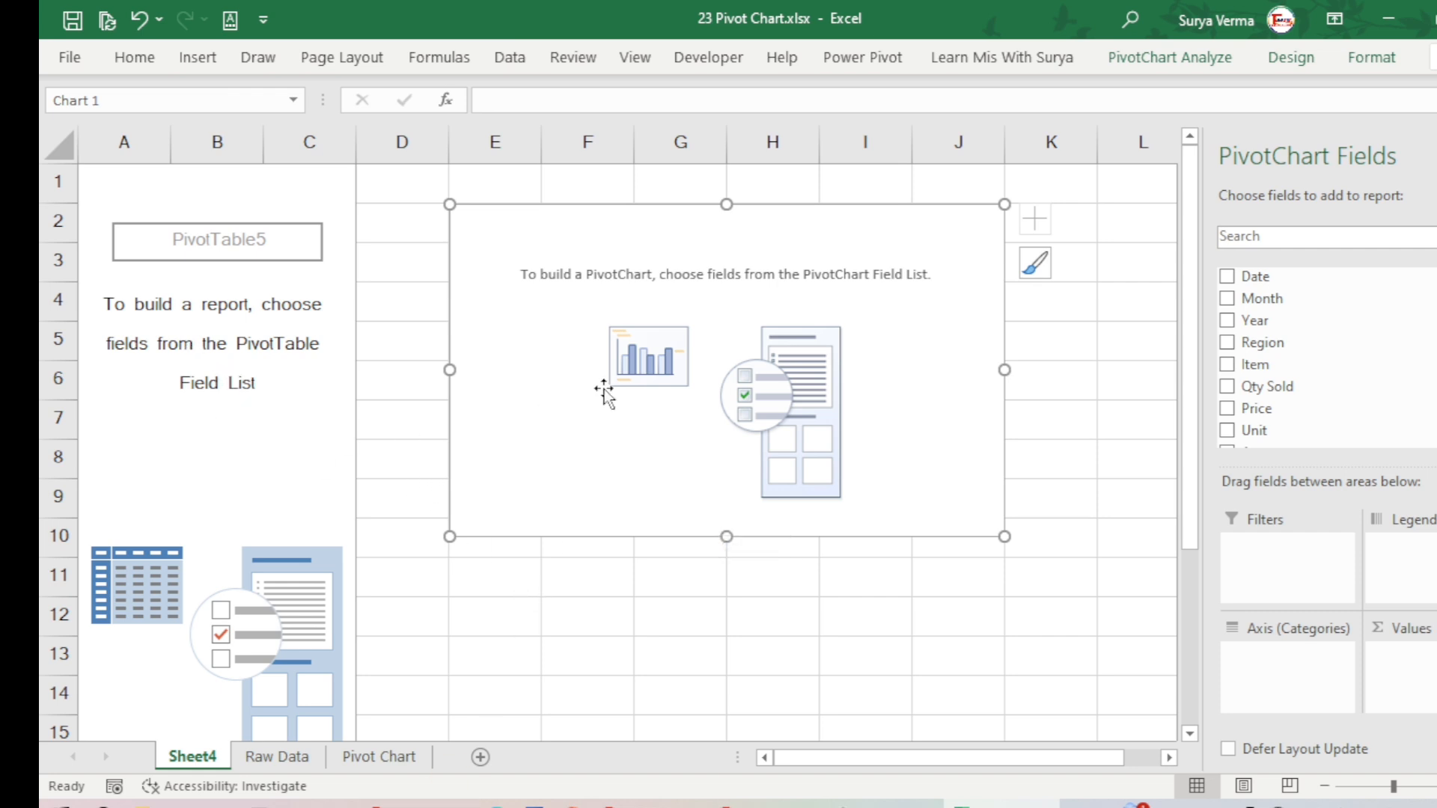
{"action": "left_click", "coordinate": [292, 457]}
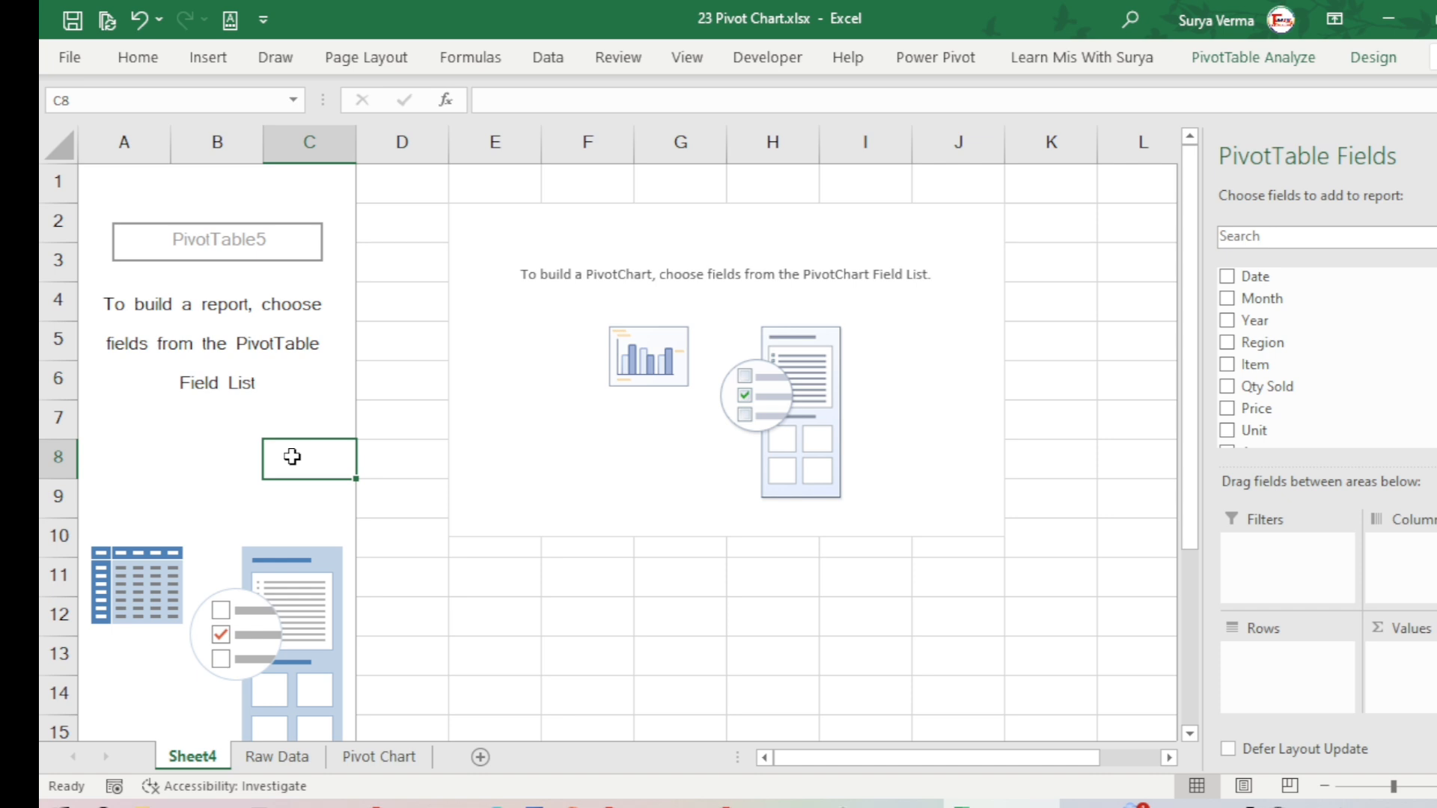
{"action": "left_click", "coordinate": [570, 491]}
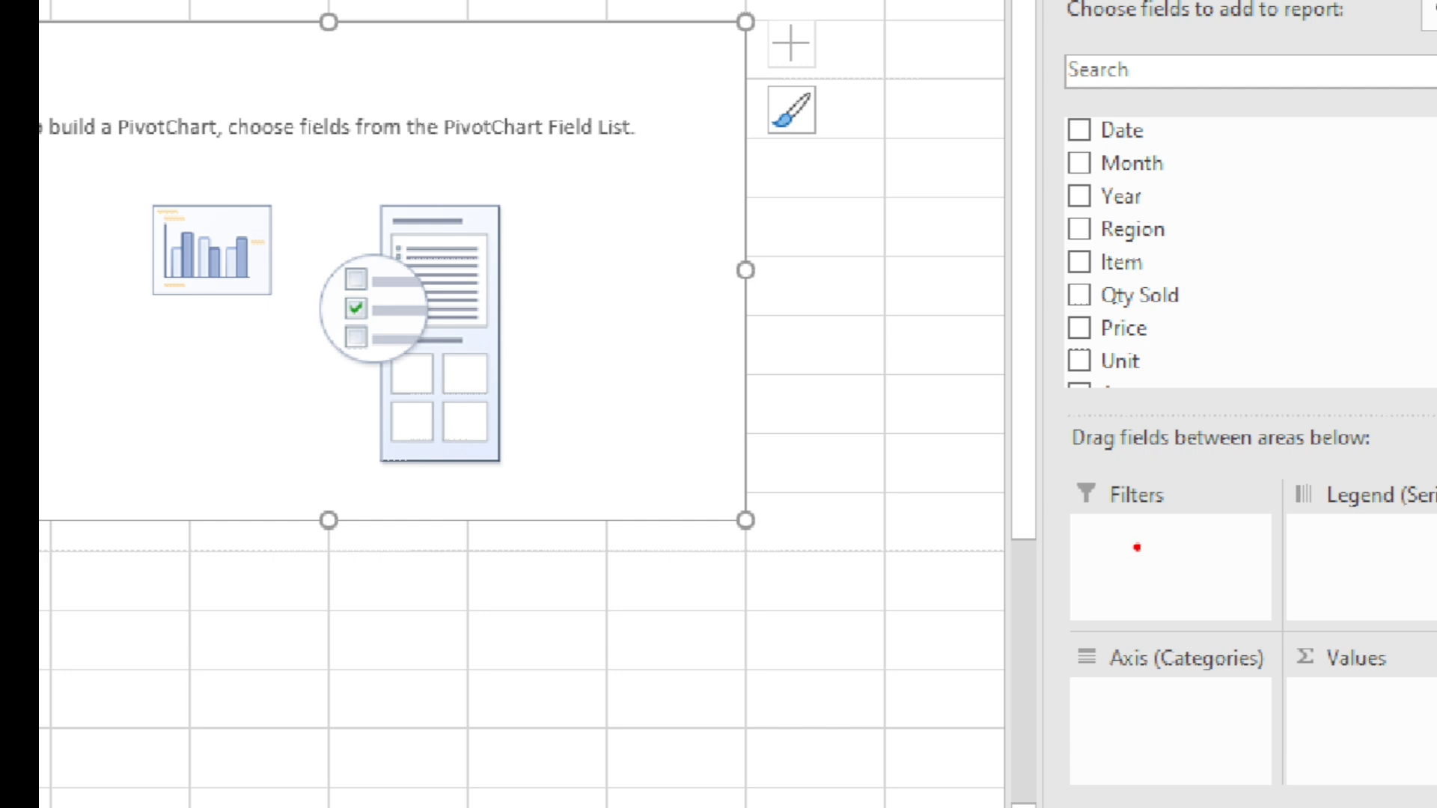
{"action": "left_click_drag", "start_coordinate": [1123, 542], "coordinate": [1210, 542]}
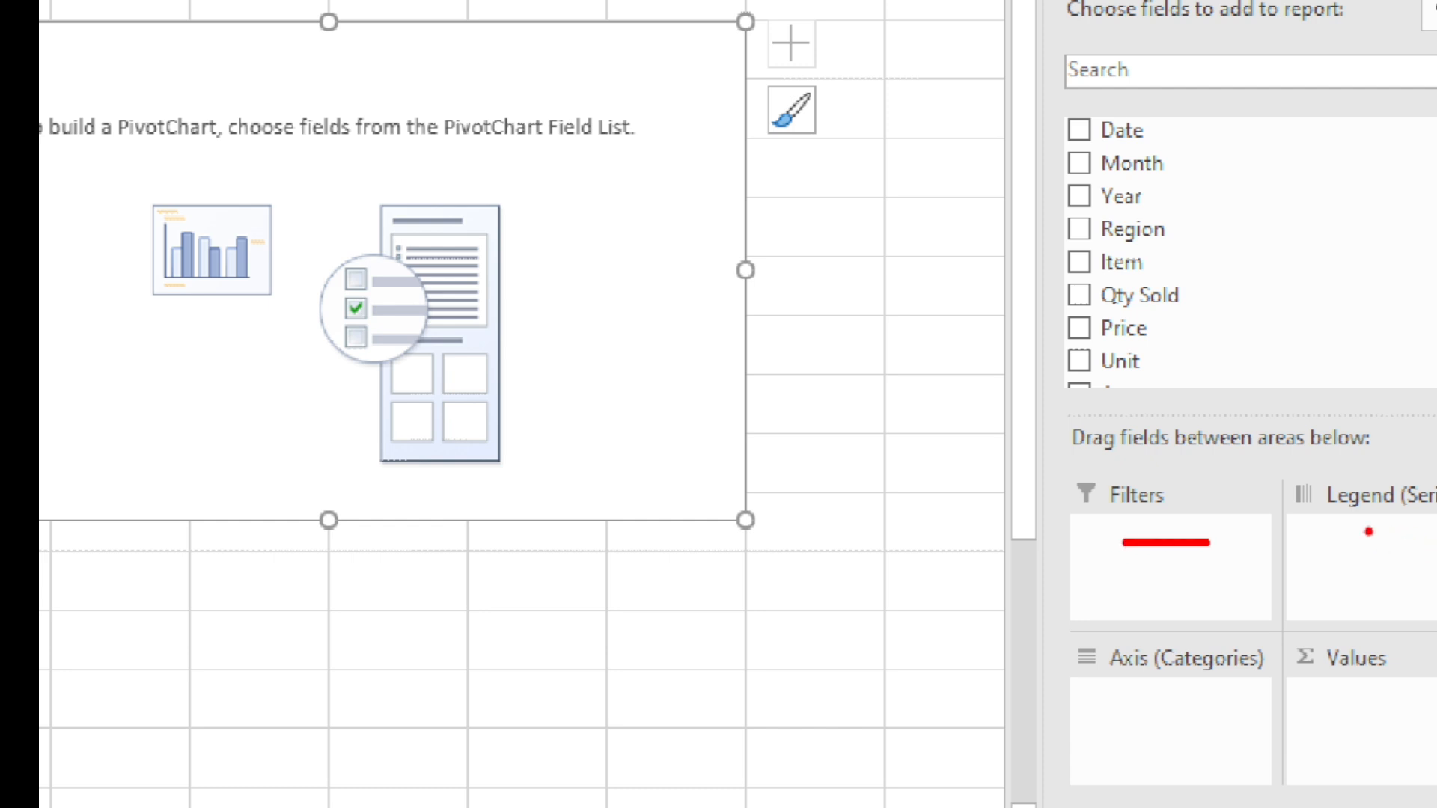
{"action": "left_click_drag", "start_coordinate": [1368, 533], "coordinate": [1434, 533]}
{"action": "left_click_drag", "start_coordinate": [1123, 710], "coordinate": [1248, 707]}
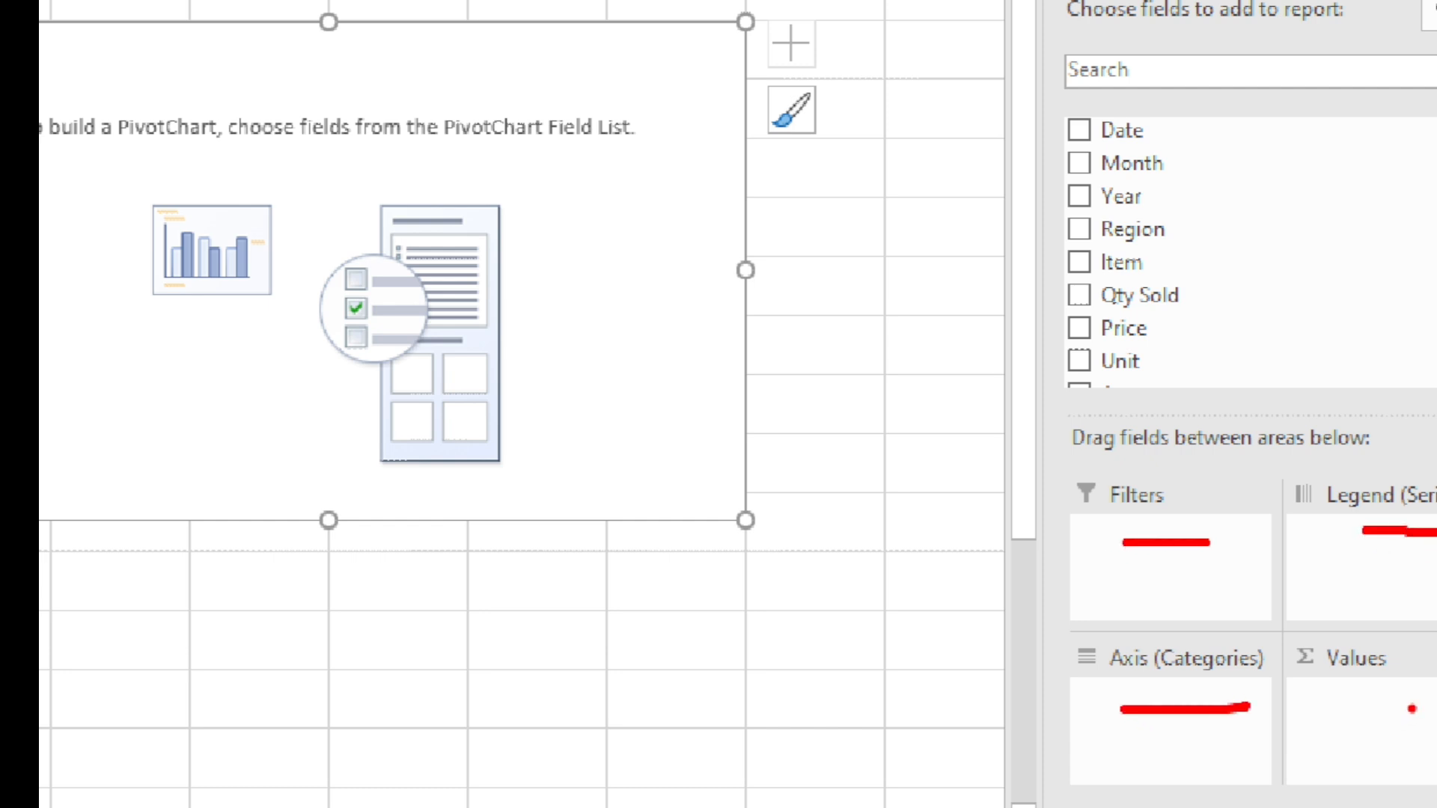
{"action": "left_click_drag", "start_coordinate": [1352, 701], "coordinate": [1436, 701]}
{"action": "left_click_drag", "start_coordinate": [1228, 137], "coordinate": [1243, 294]}
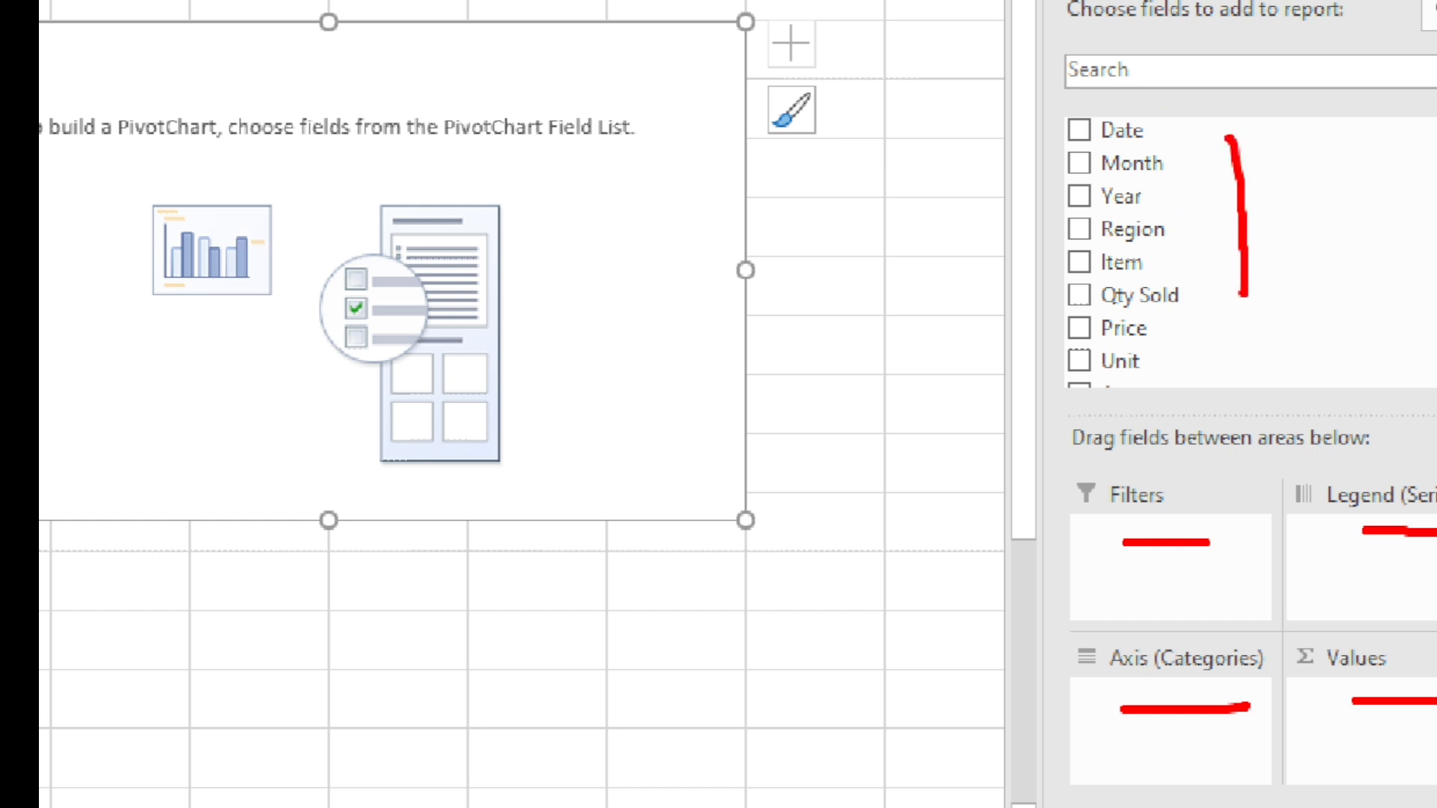
{"action": "left_click_drag", "start_coordinate": [1323, 538], "coordinate": [1388, 539]}
{"action": "left_click_drag", "start_coordinate": [1091, 707], "coordinate": [1172, 705]}
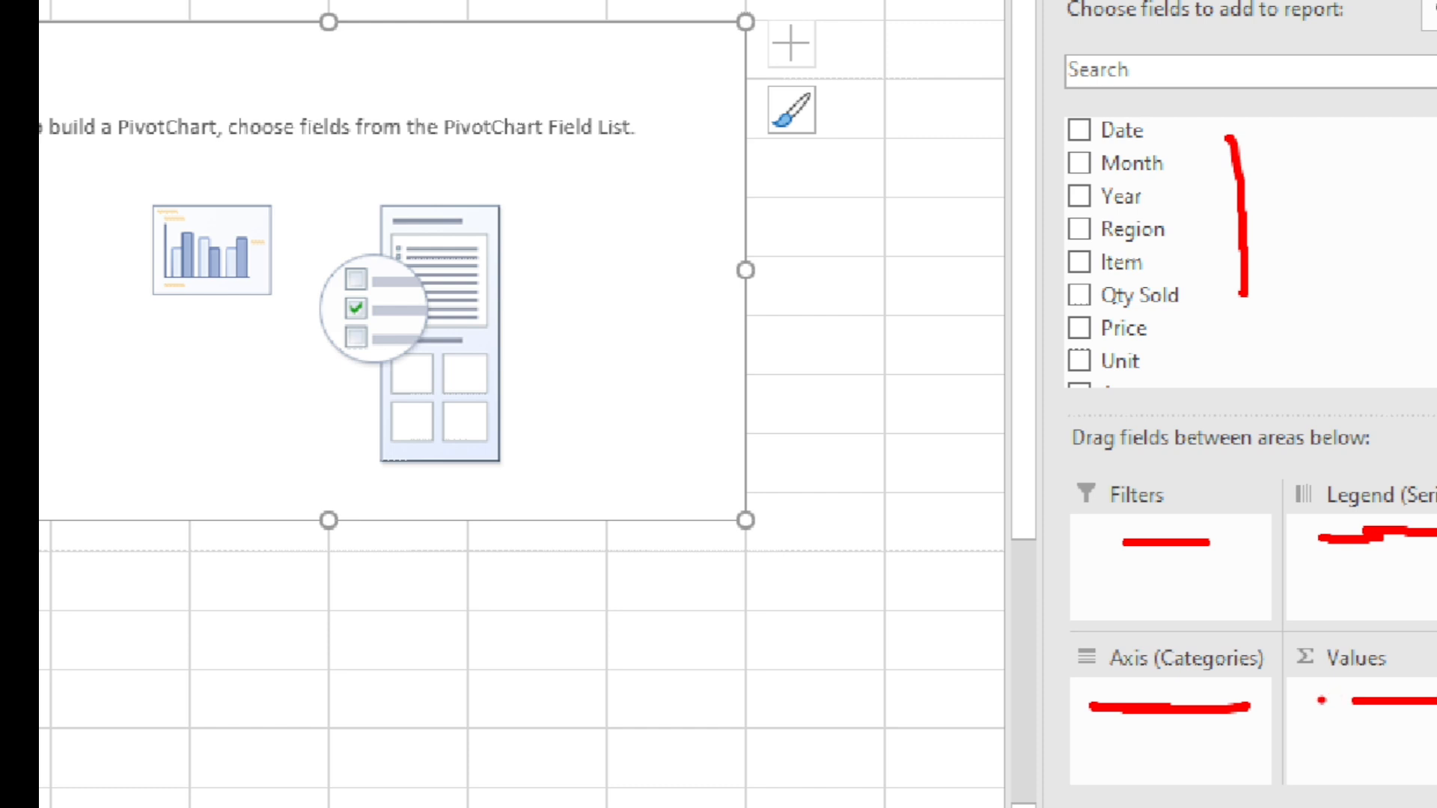
{"action": "left_click_drag", "start_coordinate": [1319, 701], "coordinate": [1397, 708]}
{"action": "key", "text": "Escape"}
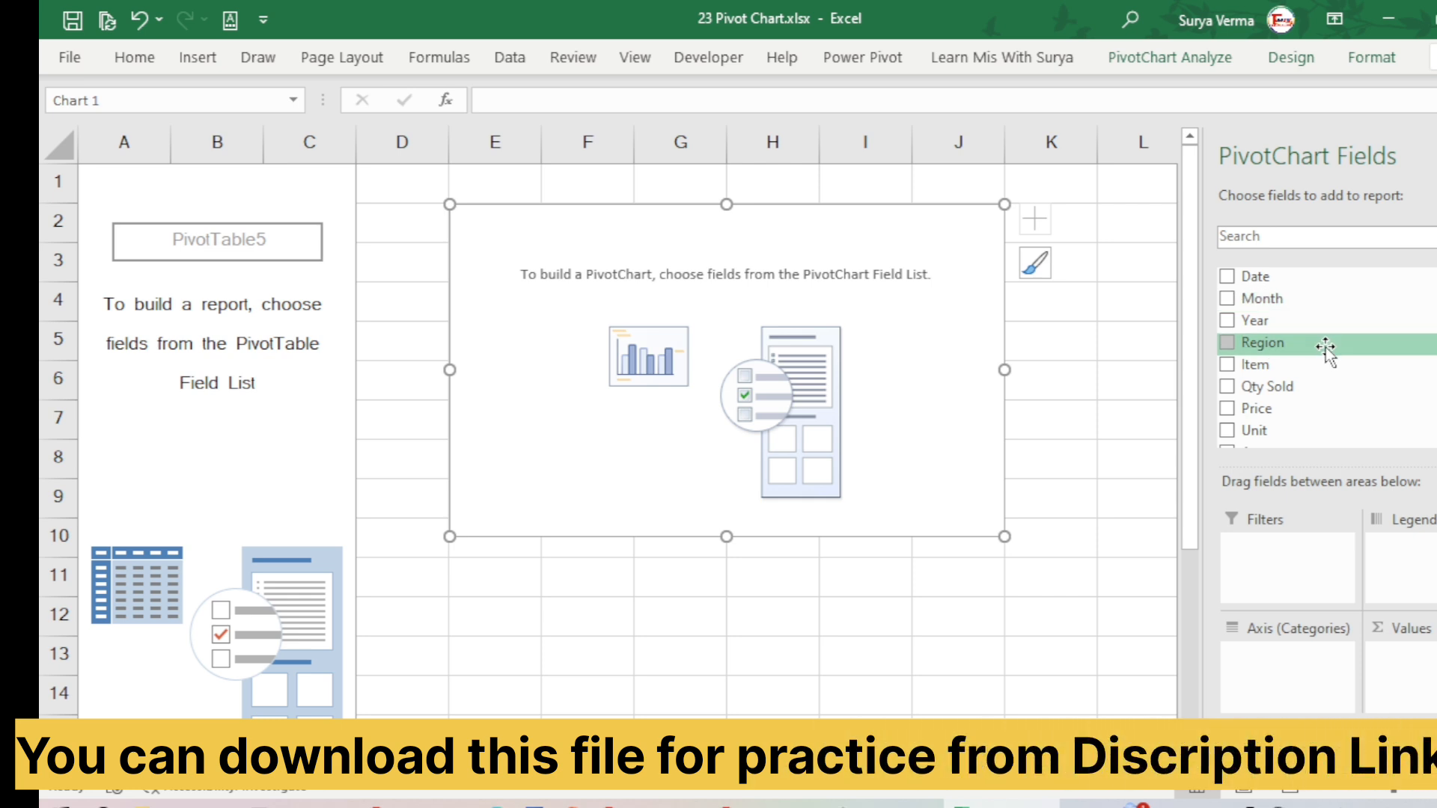
Step: Add Total Amount to the pivot chart's Values area and Month to its Axis (Categories) area
{"action": "scroll", "coordinate": [1326, 349], "scroll_direction": "down", "scroll_amount": 3}
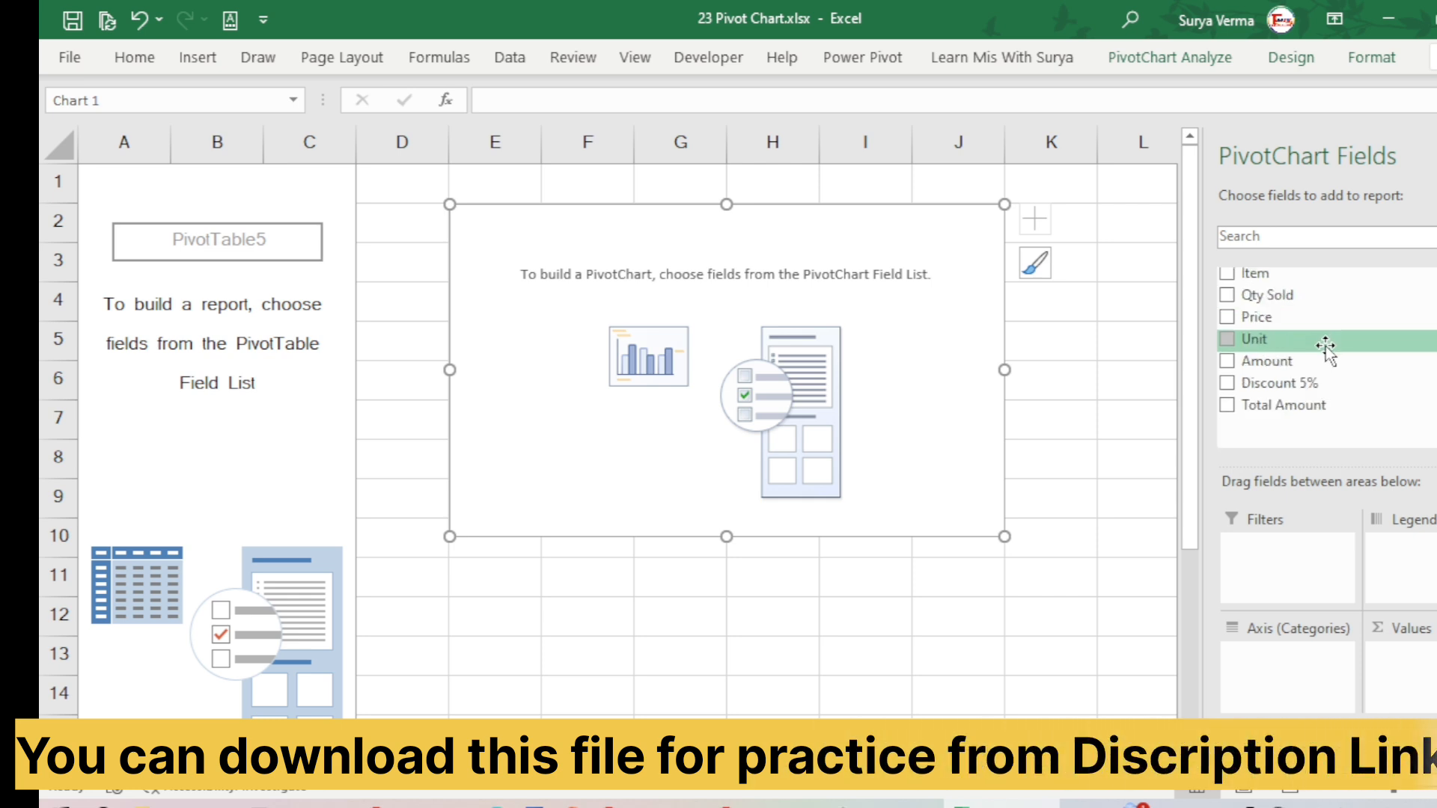
{"action": "mouse_move", "coordinate": [1271, 426]}
{"action": "left_mouse_down"}
{"action": "mouse_move", "coordinate": [1399, 676]}
{"action": "mouse_move", "coordinate": [1429, 685]}
{"action": "left_mouse_up"}
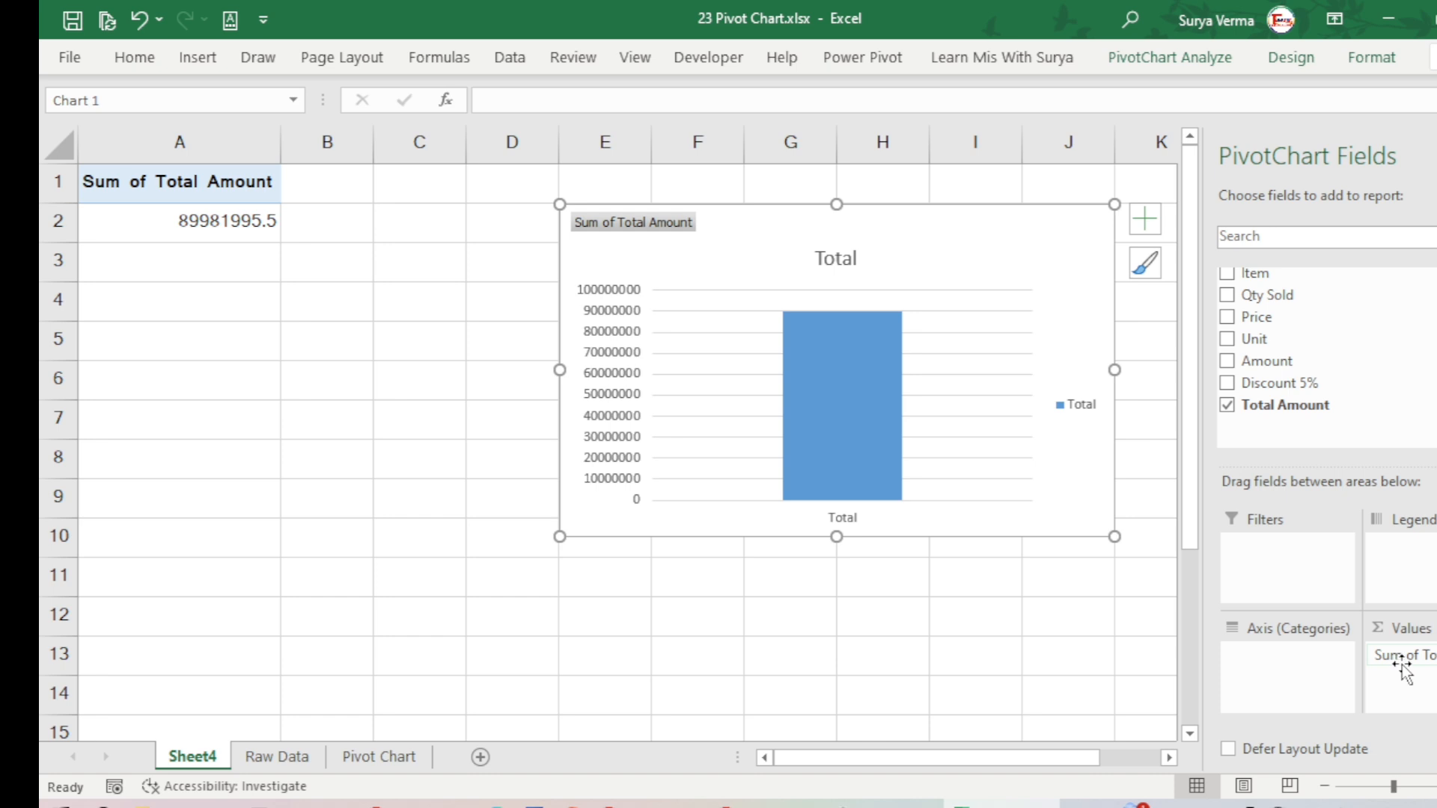
{"action": "mouse_move", "coordinate": [857, 446]}
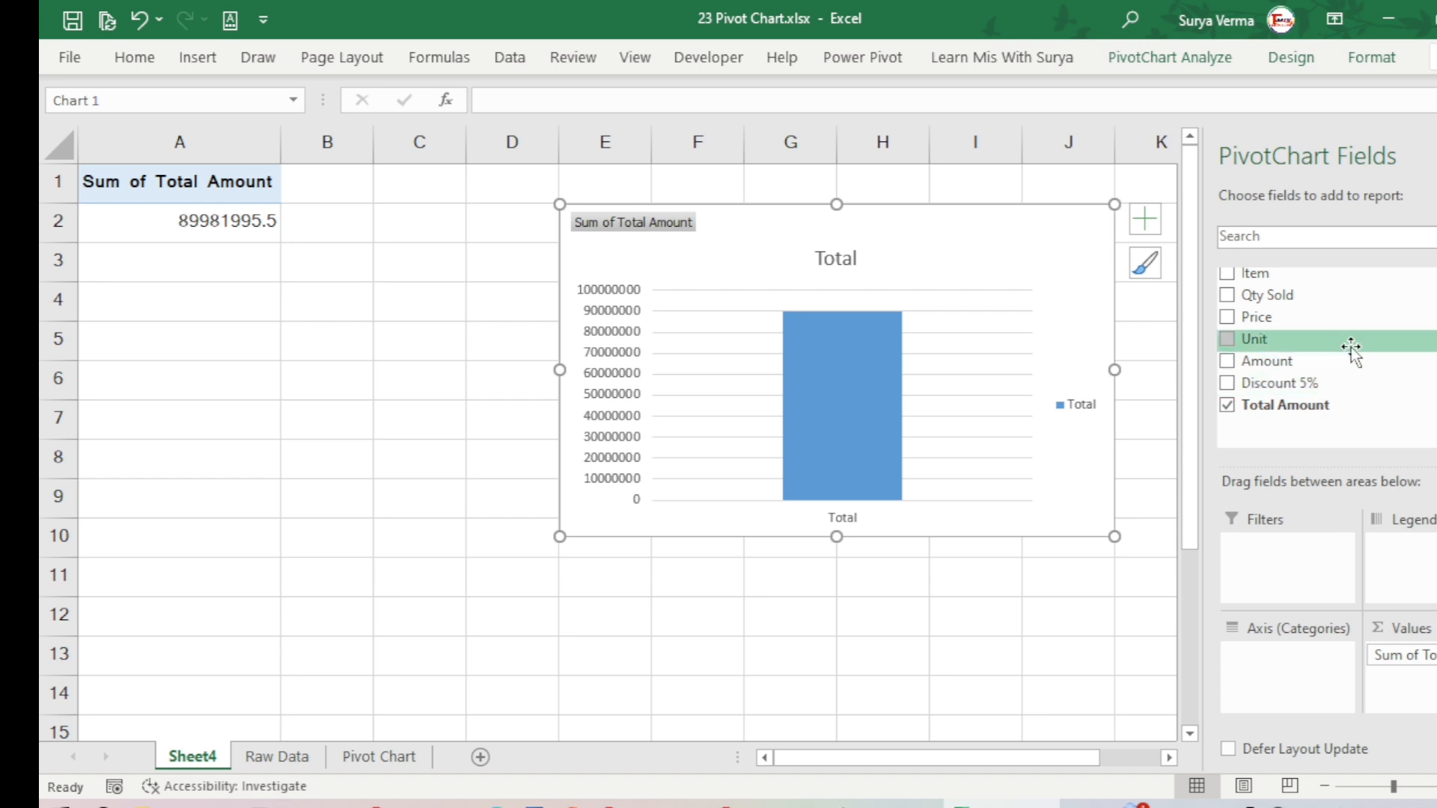
{"action": "scroll", "coordinate": [1352, 348], "scroll_direction": "up", "scroll_amount": 2}
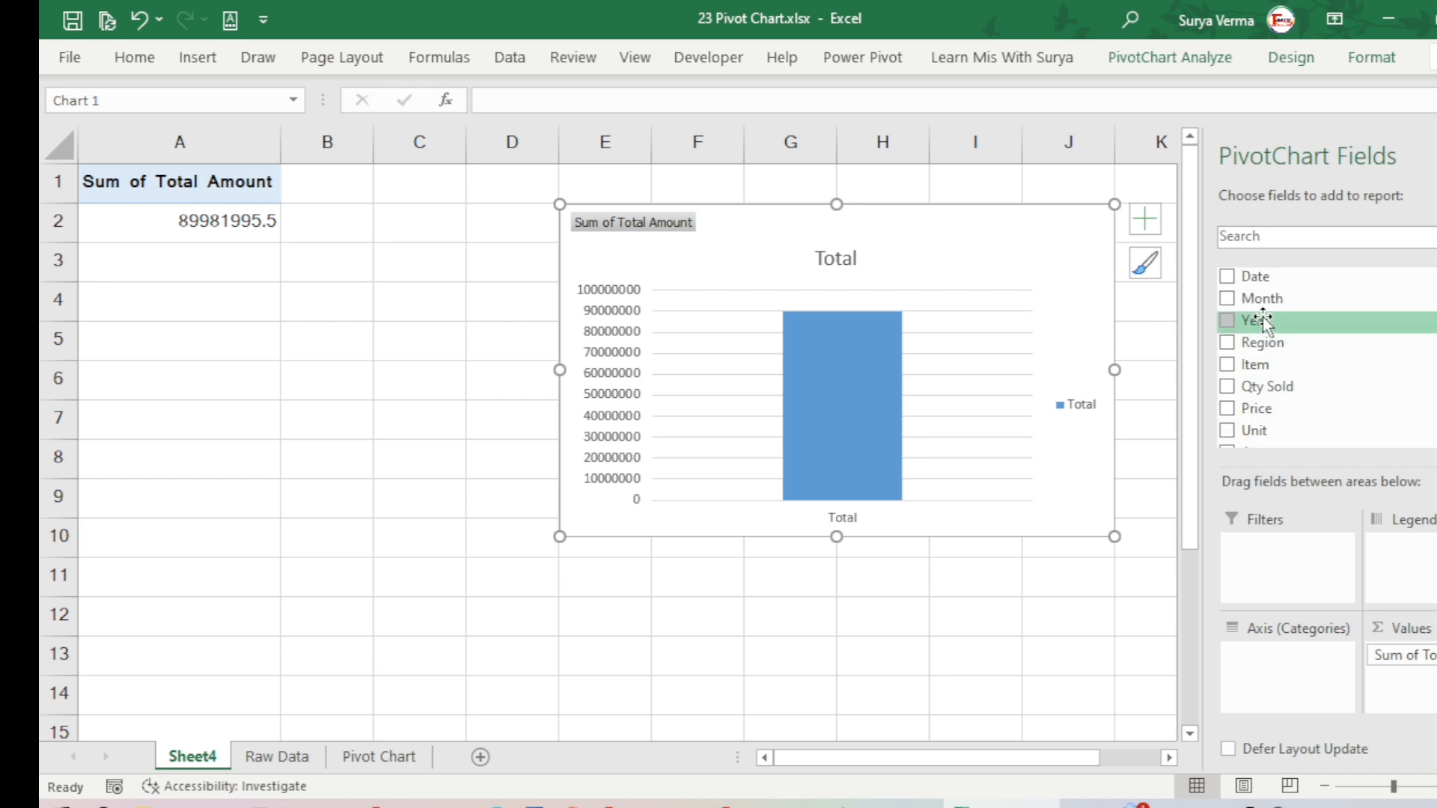
{"action": "left_click_drag", "start_coordinate": [1273, 298], "coordinate": [1286, 667]}
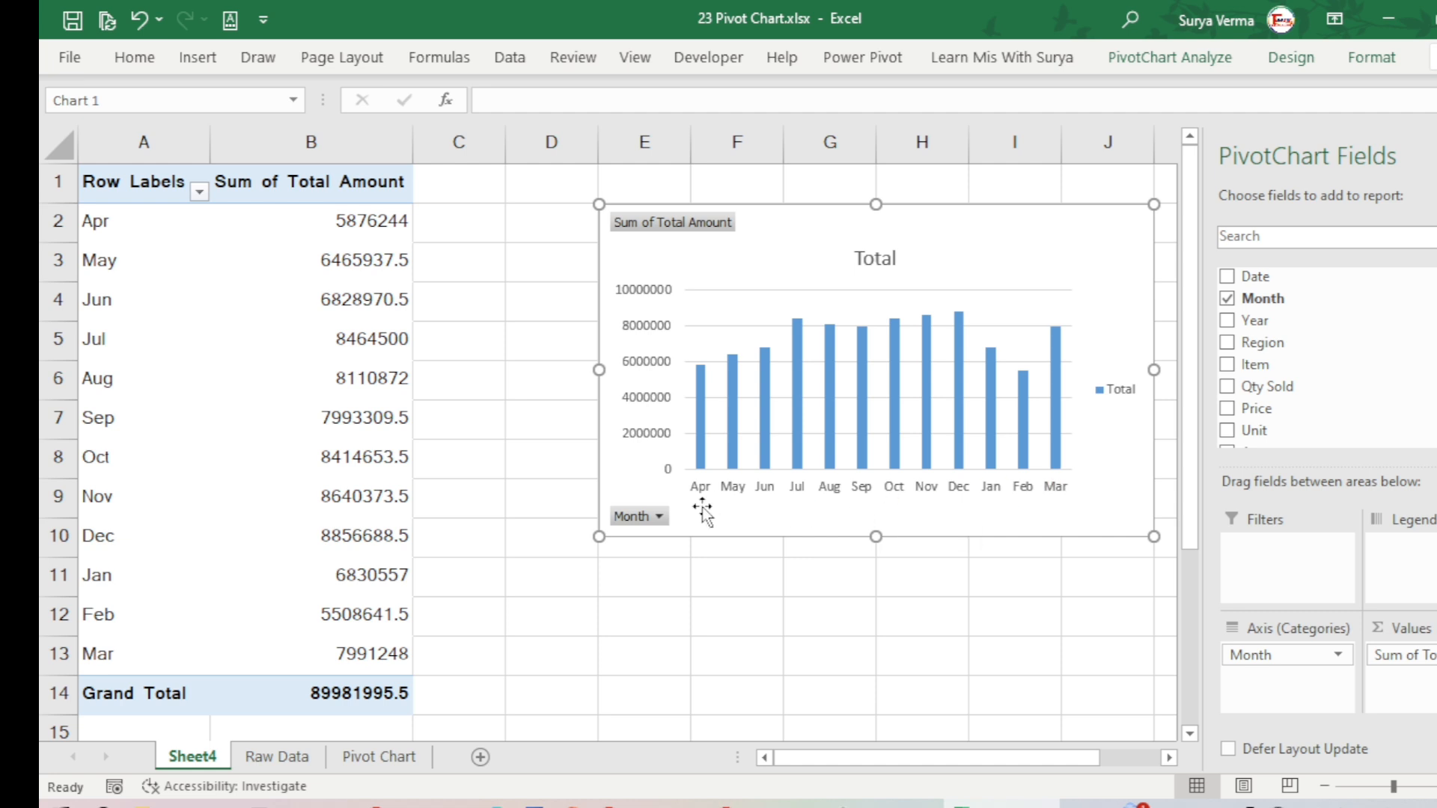
Step: Sort the pivot chart's Month field A to Z, and finally Z to A
{"action": "left_click", "coordinate": [659, 518]}
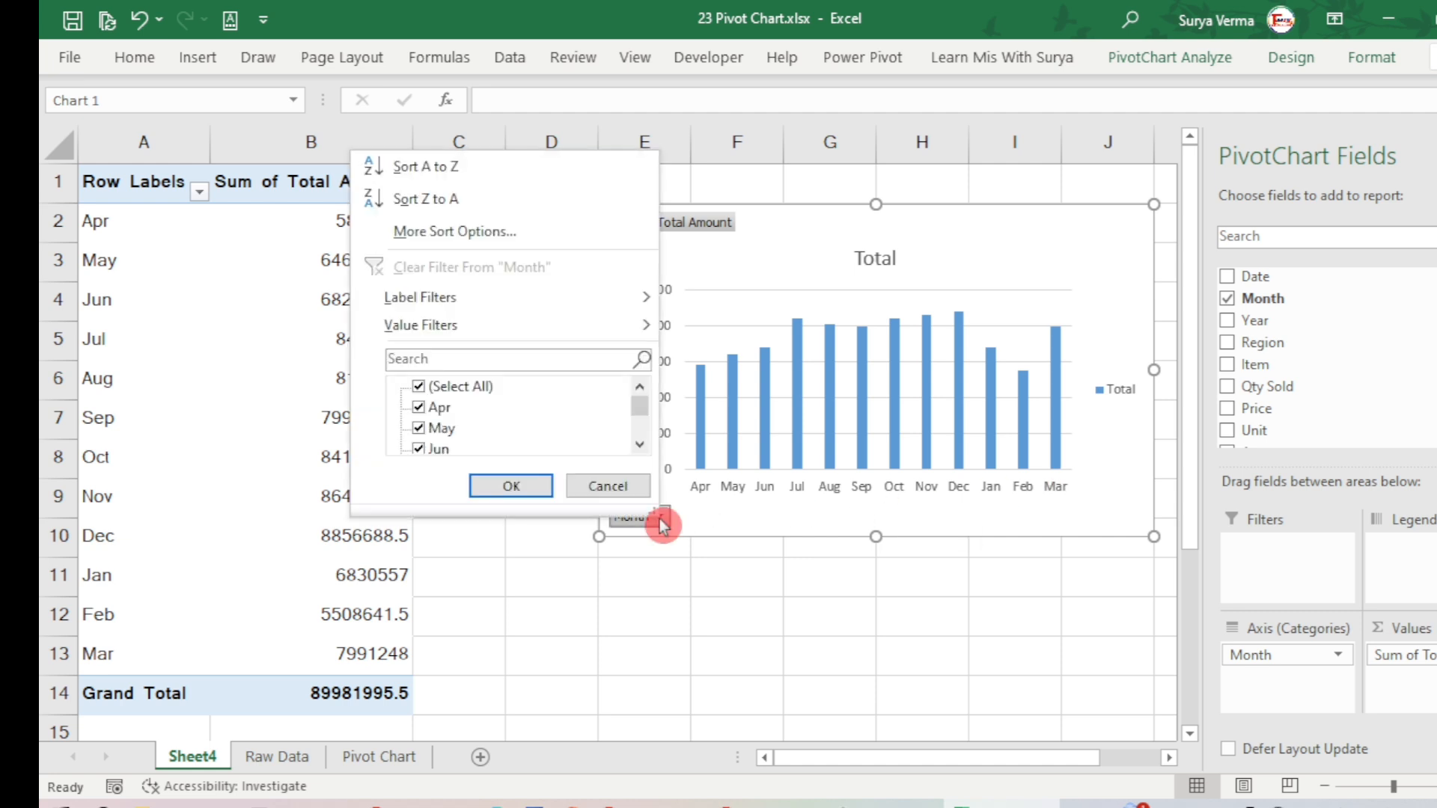
{"action": "left_click", "coordinate": [410, 167]}
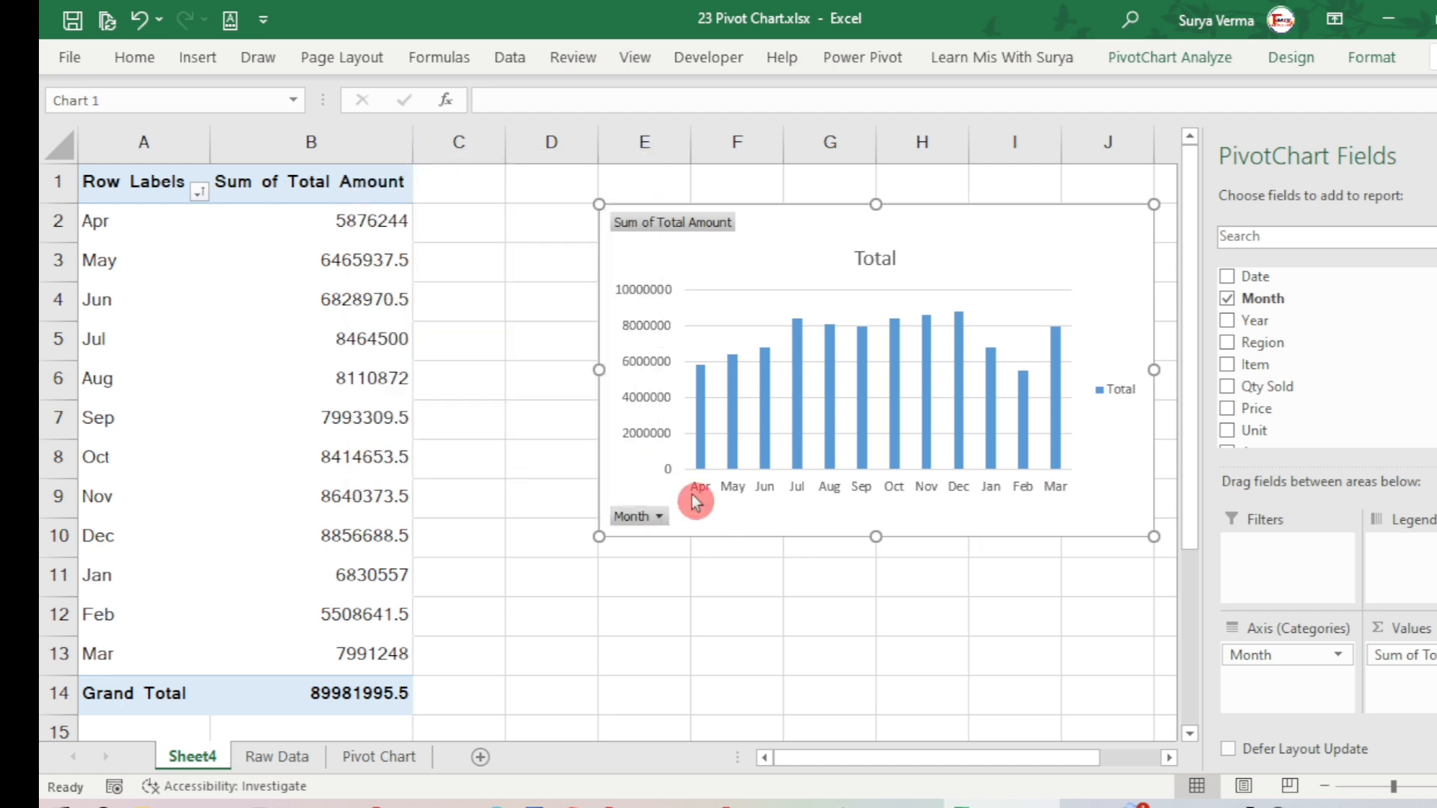
{"action": "left_click", "coordinate": [658, 517]}
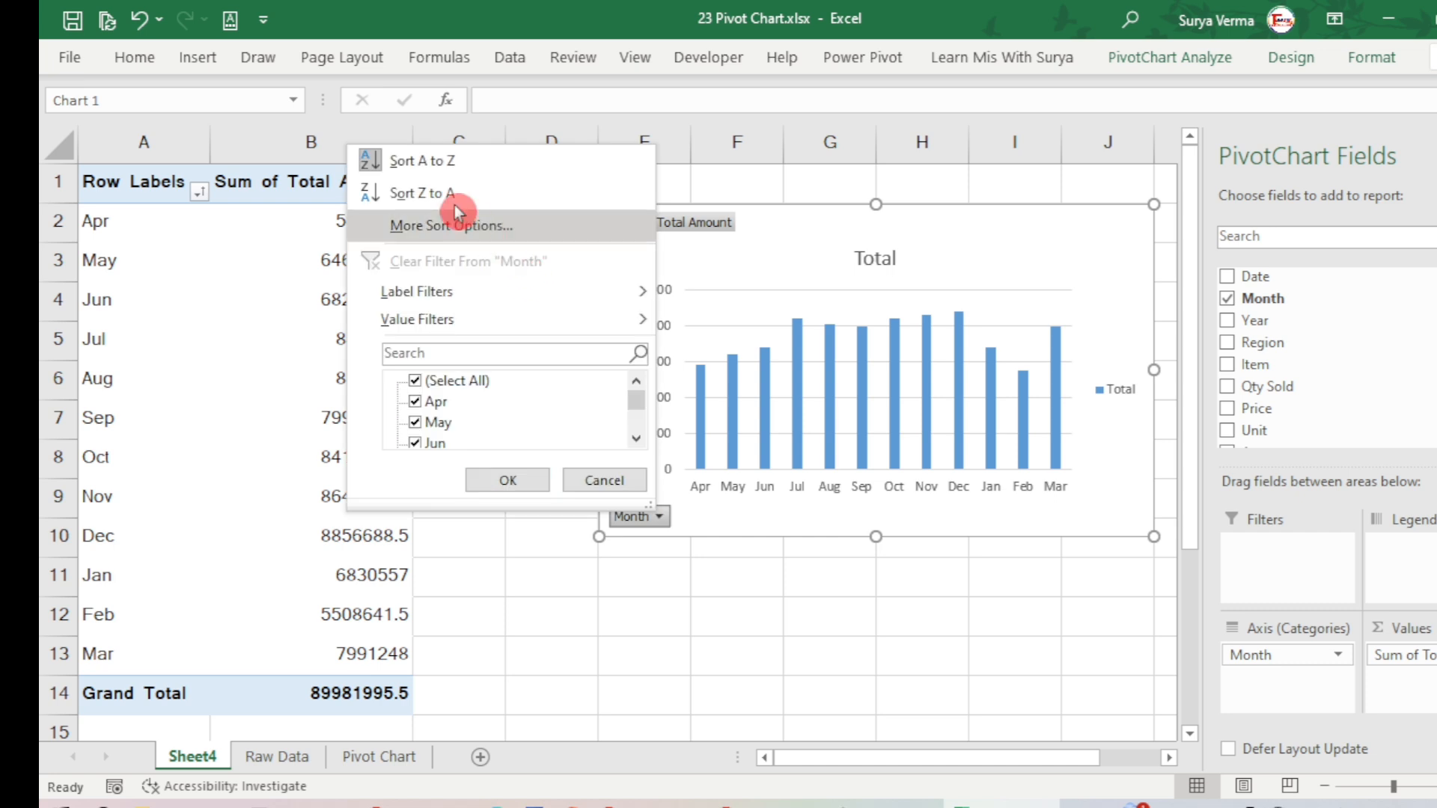
{"action": "left_click", "coordinate": [415, 201]}
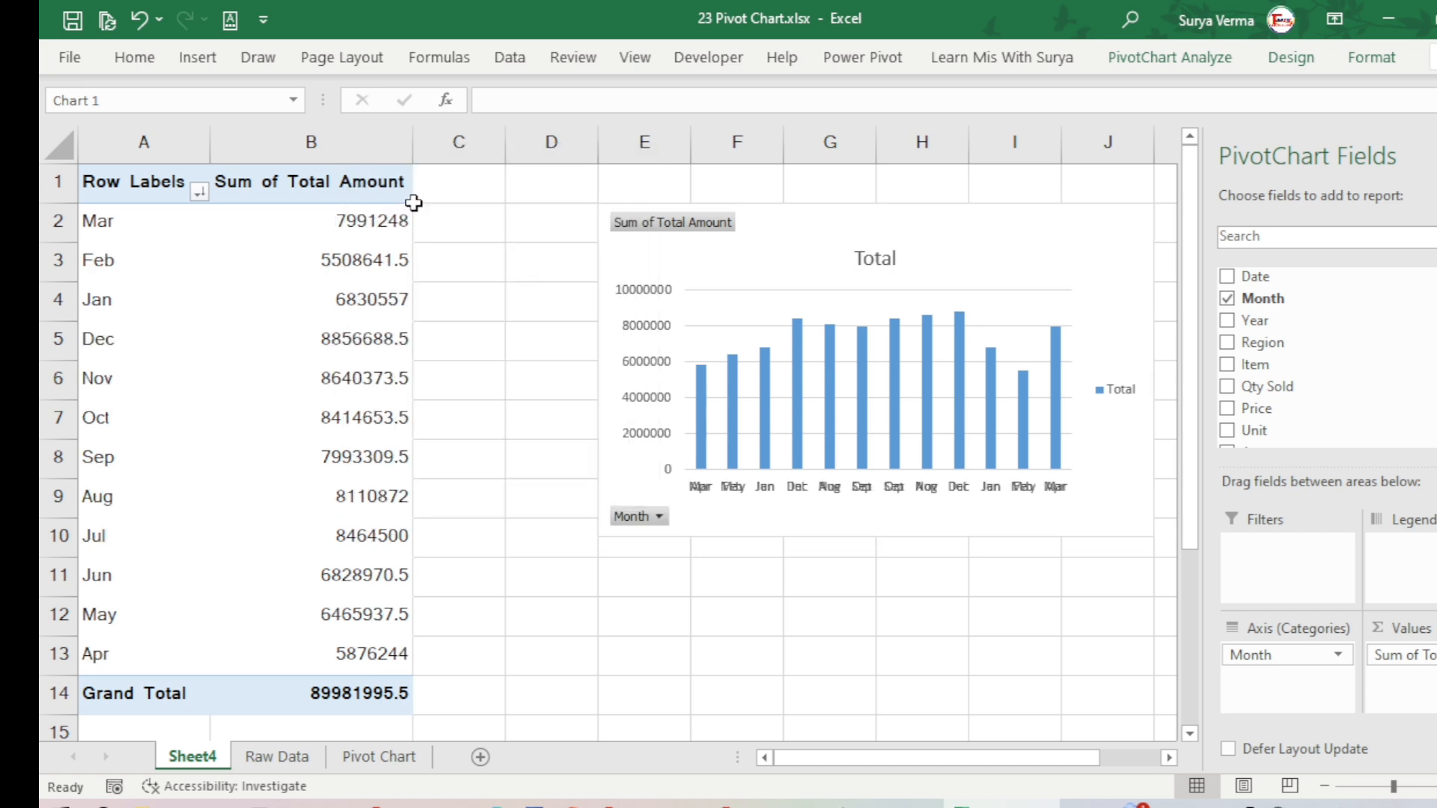
{"action": "left_click", "coordinate": [729, 504]}
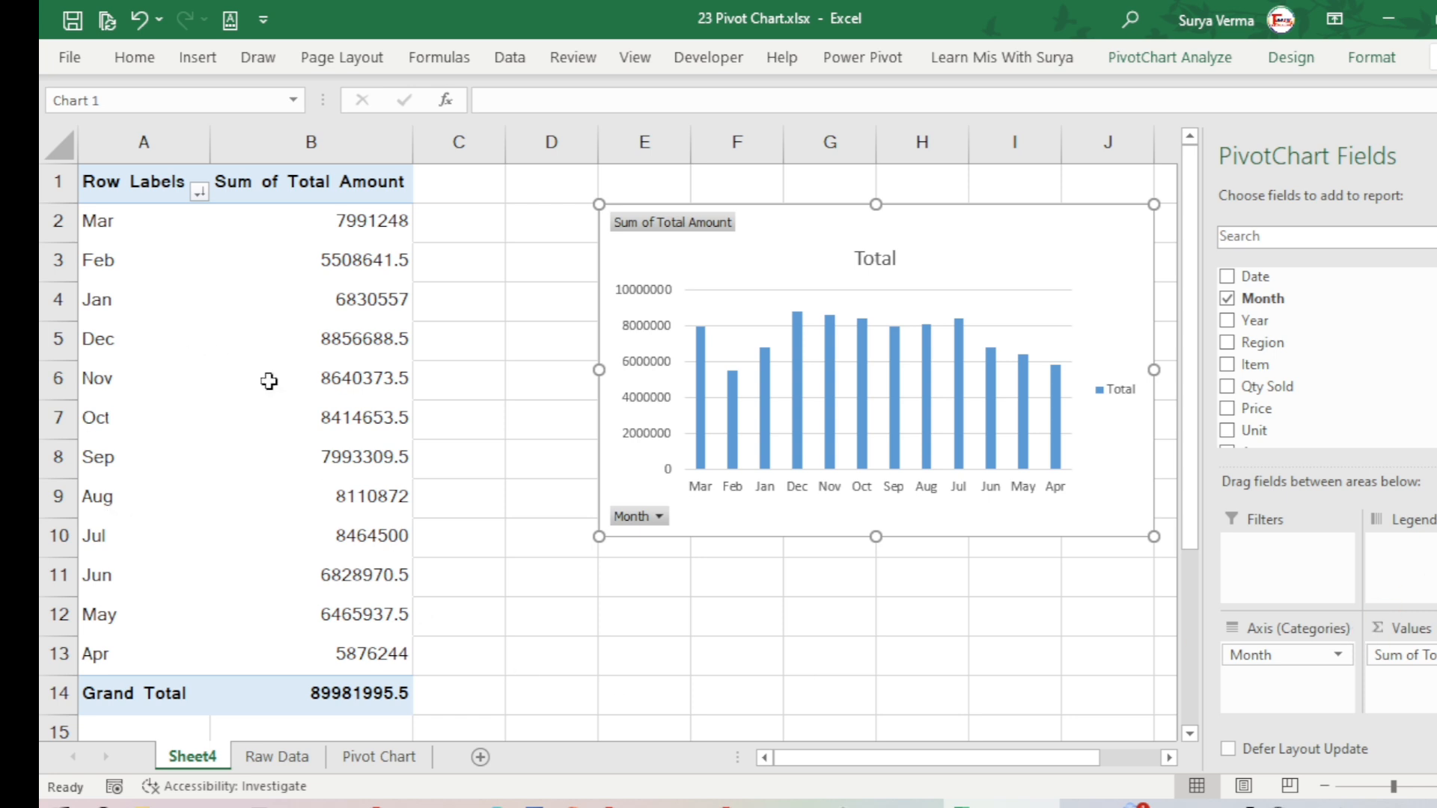
Step: Add Year to the pivot chart's Filters area and Region to its Legend area
{"action": "mouse_move", "coordinate": [280, 261]}
{"action": "left_click", "coordinate": [1281, 569]}
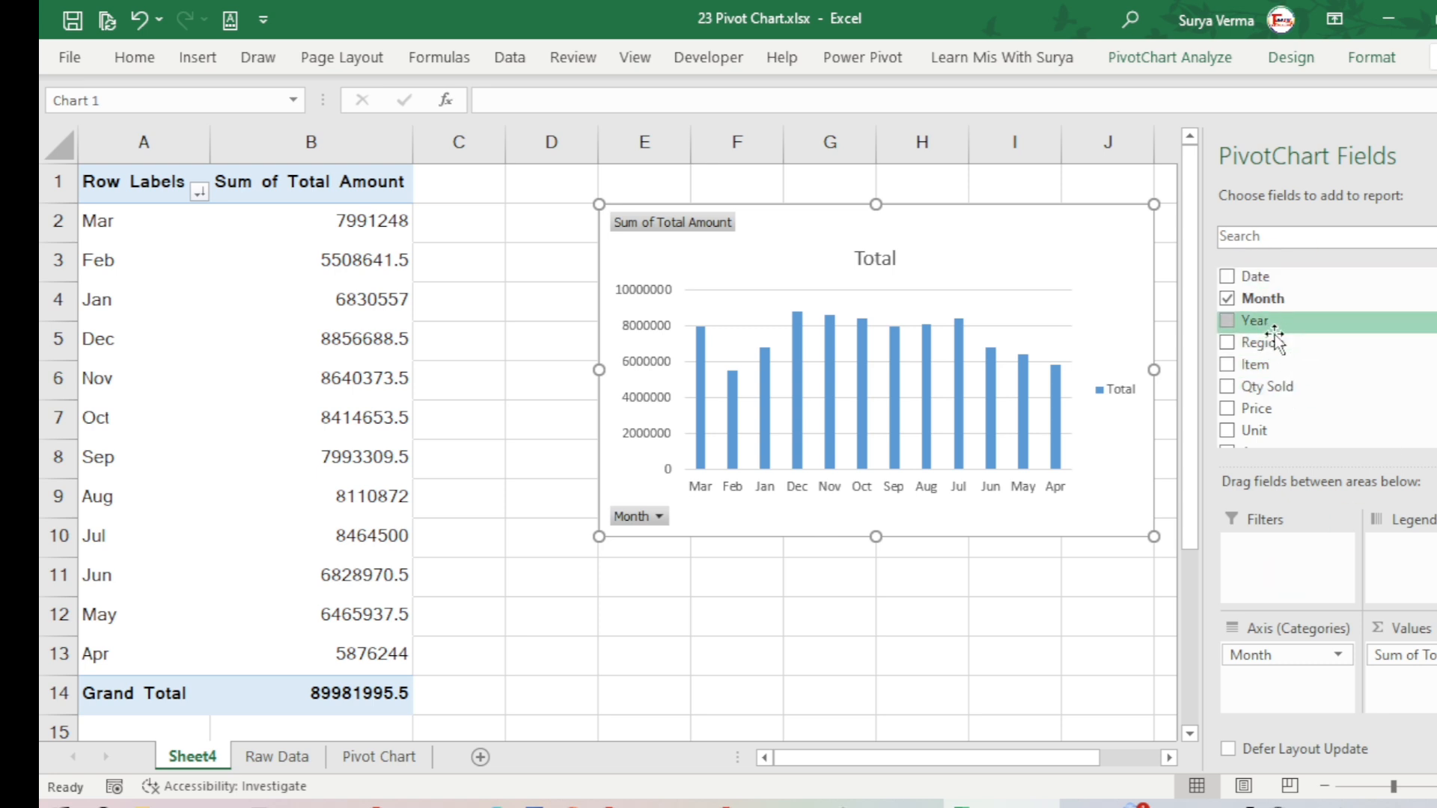
{"action": "left_click_drag", "start_coordinate": [1277, 333], "coordinate": [1280, 563]}
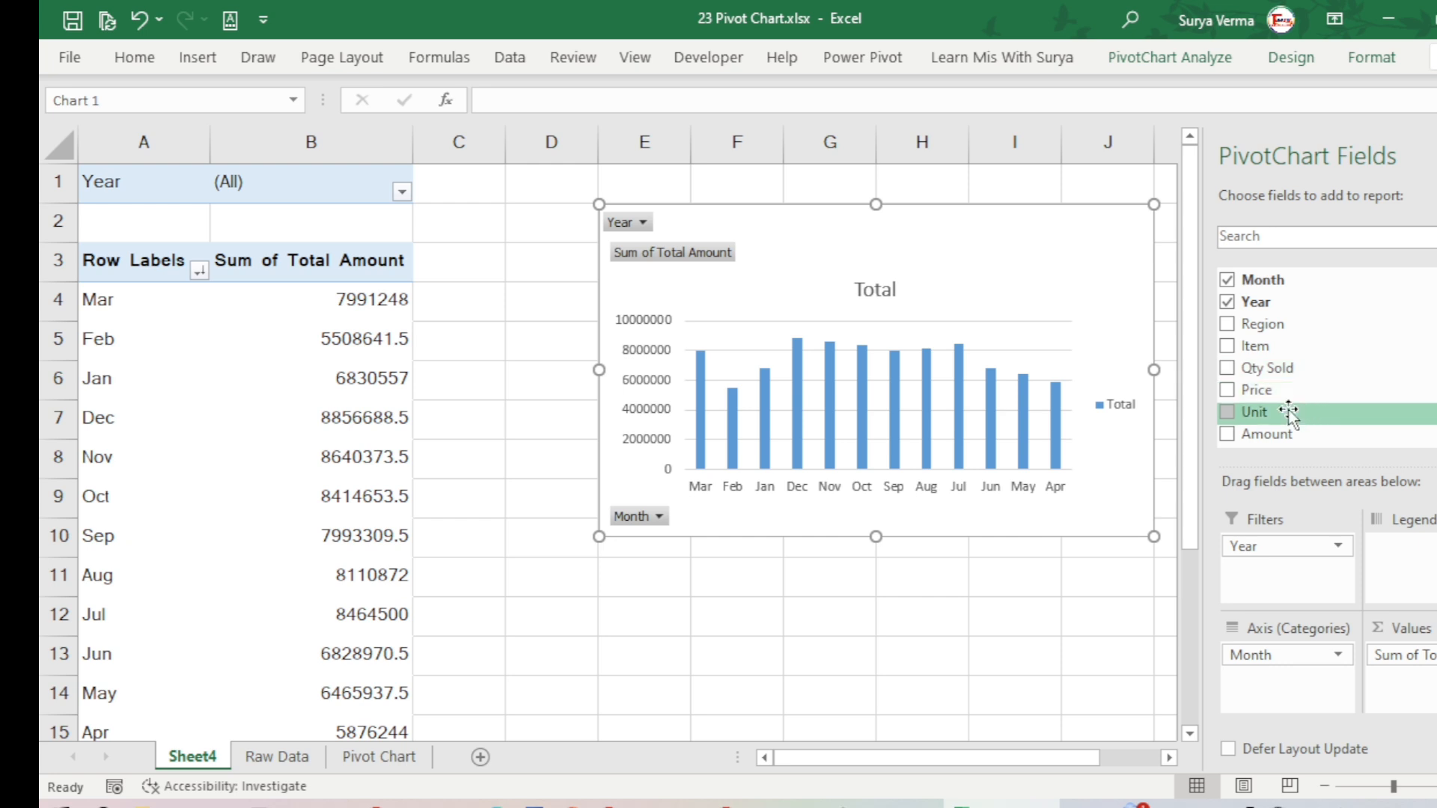
{"action": "left_click_drag", "start_coordinate": [1291, 327], "coordinate": [1426, 550]}
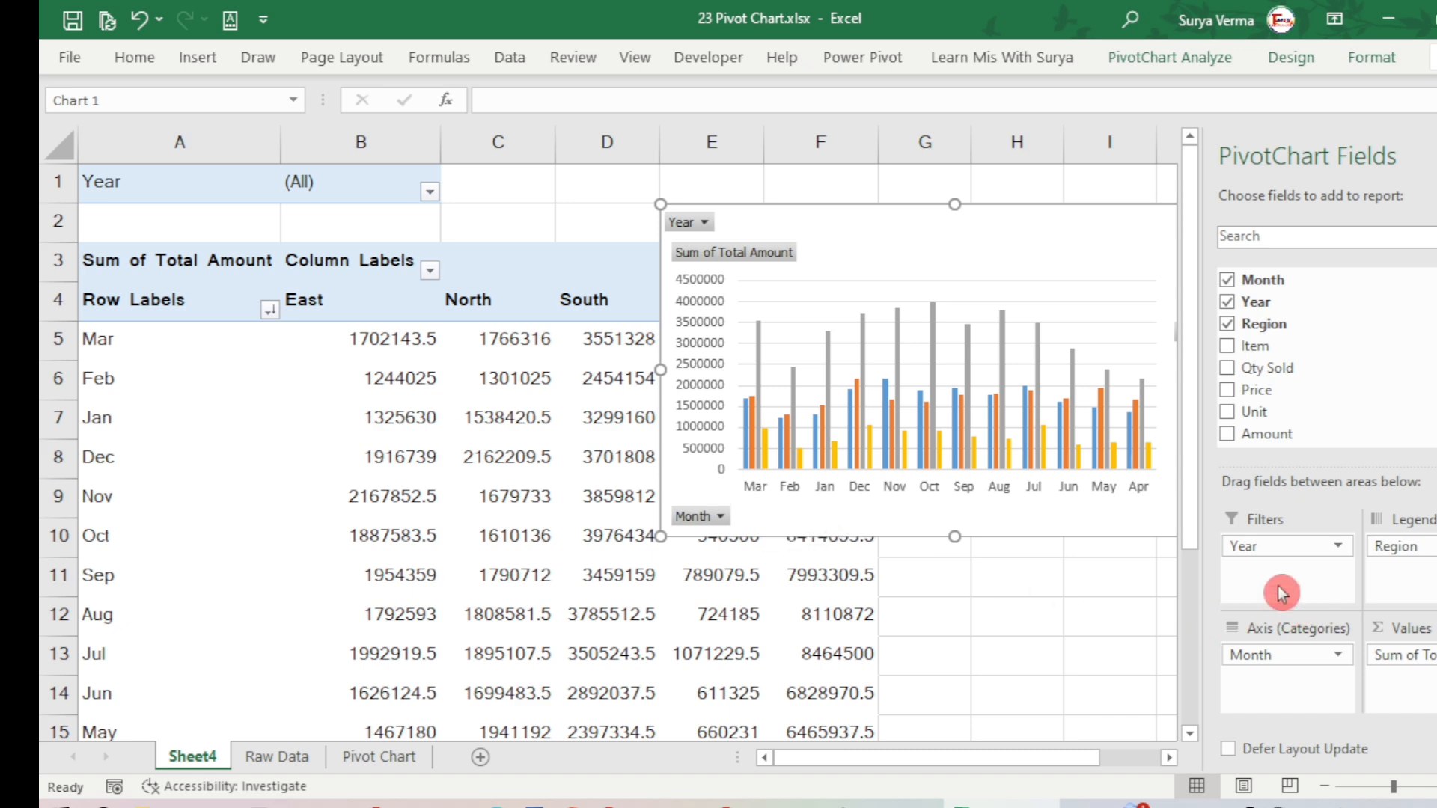
Step: Move the pivot chart clear of the pivot table's region columns, starting near cell H3
{"action": "left_click", "coordinate": [315, 310]}
{"action": "left_click", "coordinate": [551, 312]}
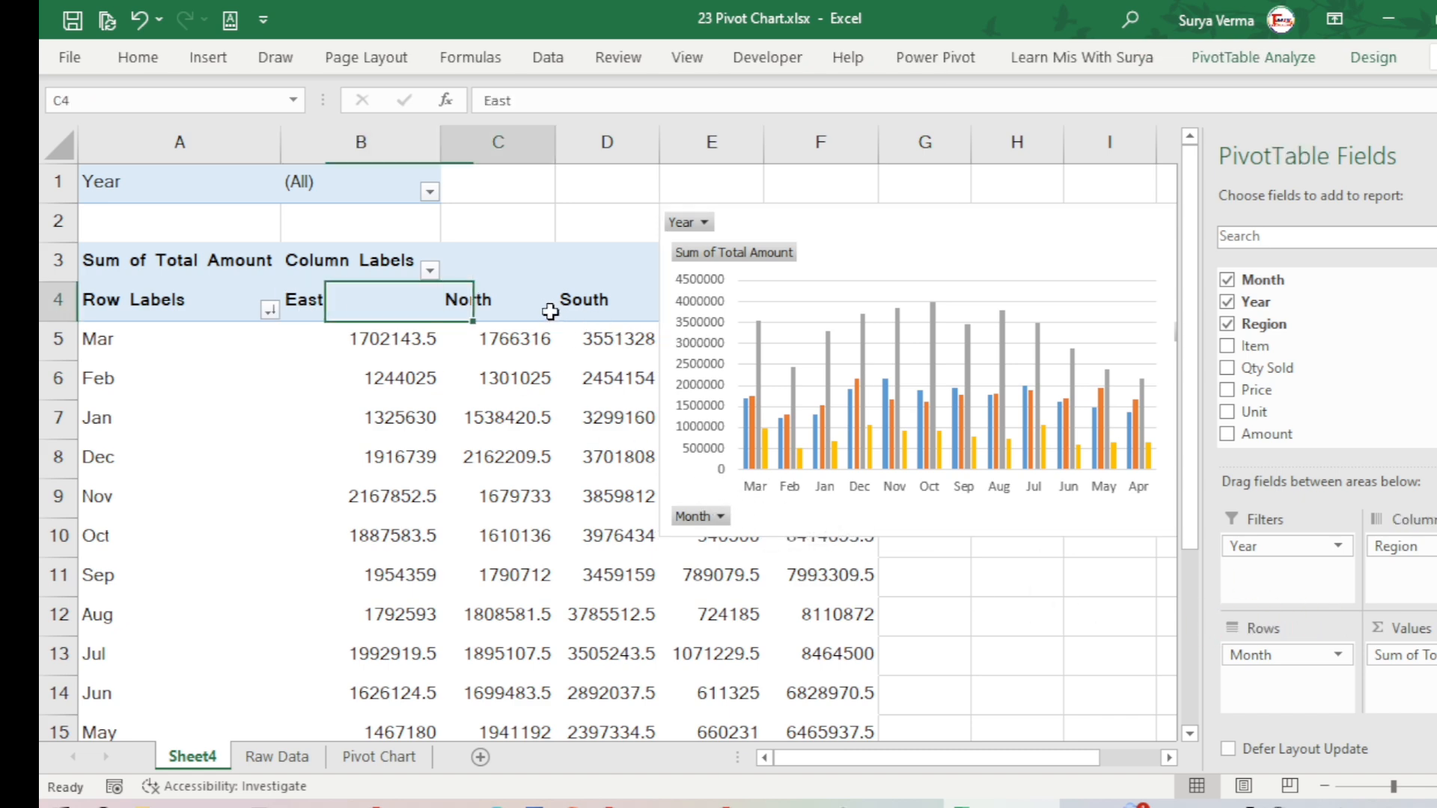
{"action": "left_click", "coordinate": [558, 311]}
{"action": "left_click", "coordinate": [1170, 758]}
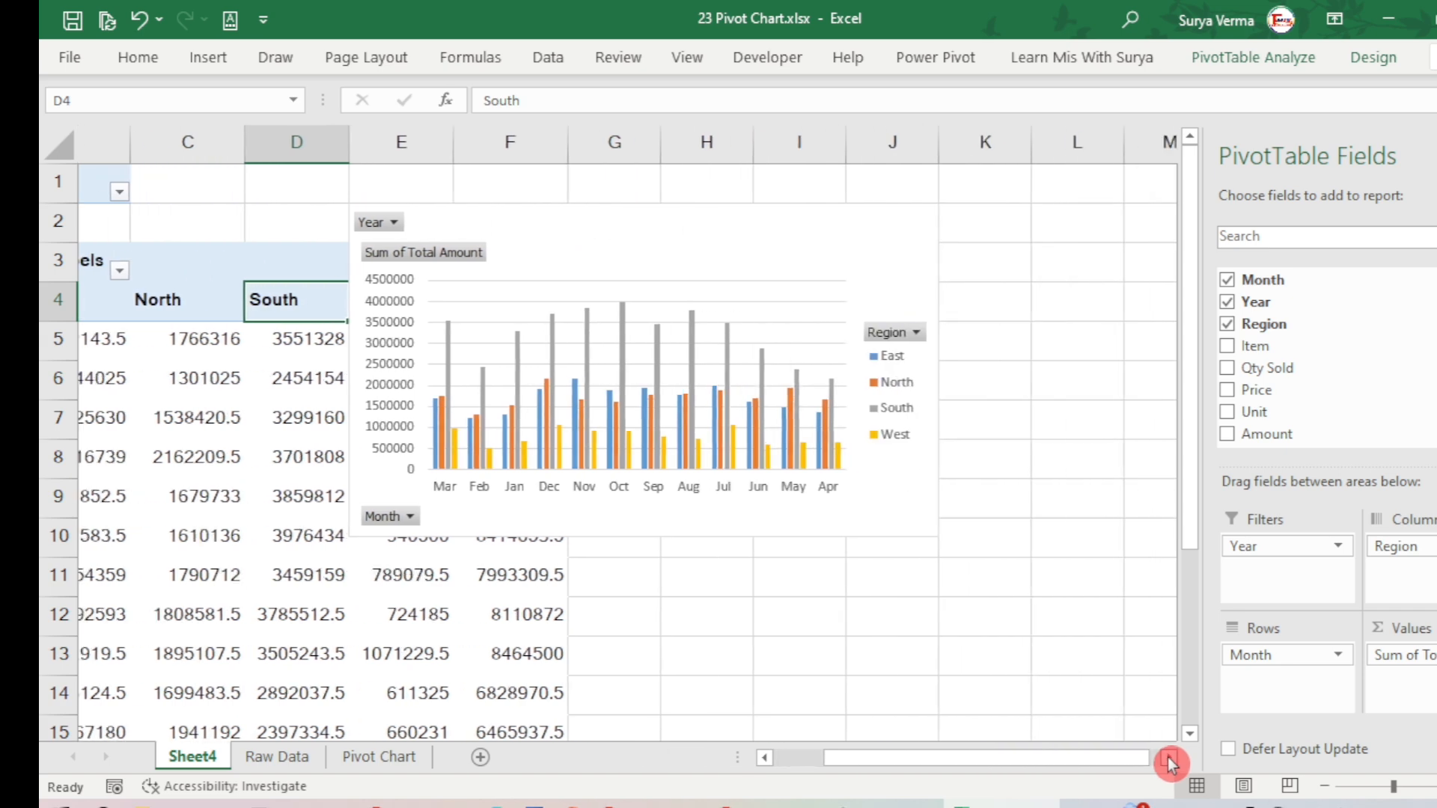
{"action": "left_click_drag", "start_coordinate": [567, 250], "coordinate": [838, 272]}
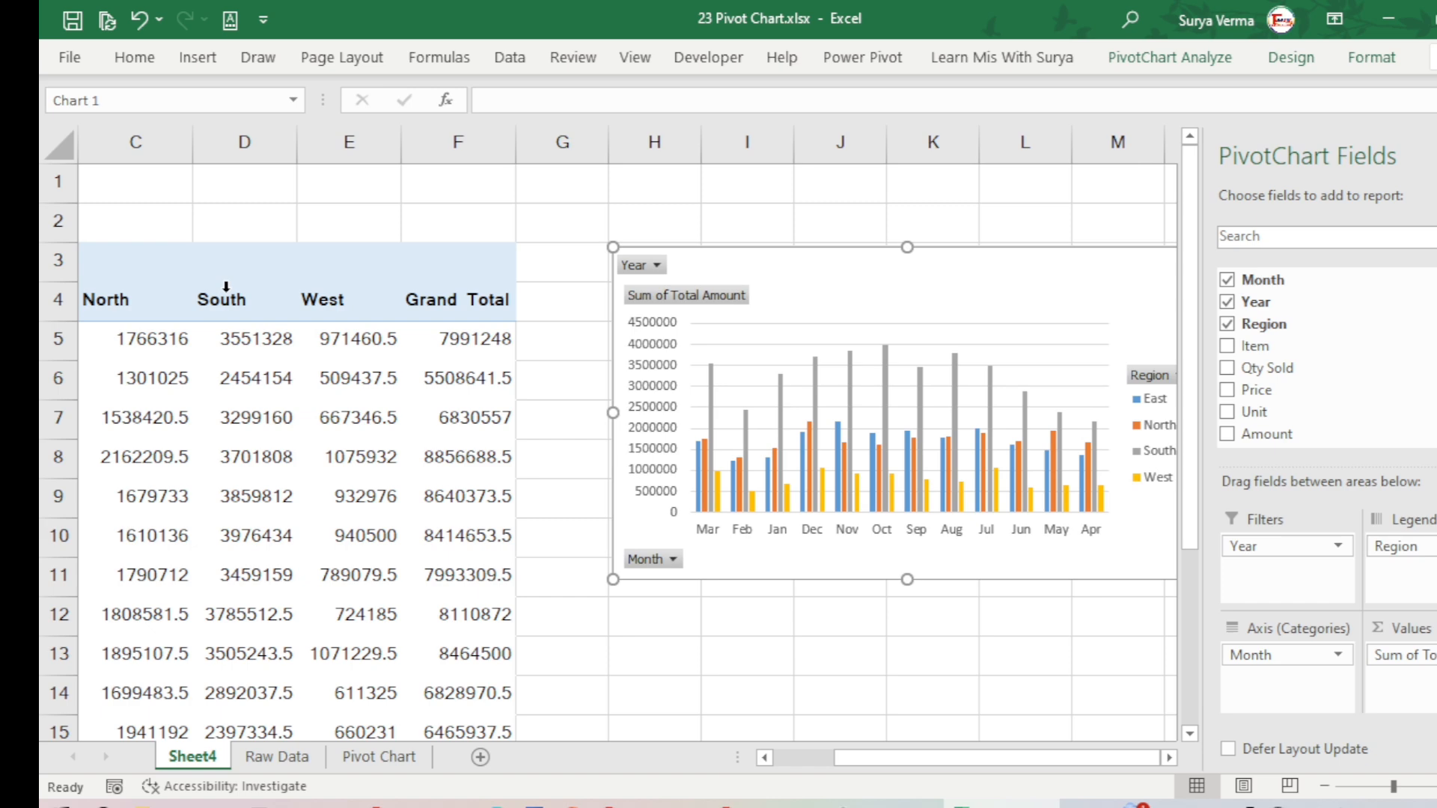
Step: Remove Region from the pivot chart's Legend area, move the chart to start near cell E2, and close the field list
{"action": "mouse_move", "coordinate": [699, 529]}
{"action": "left_mouse_down"}
{"action": "mouse_move", "coordinate": [723, 524]}
{"action": "mouse_move", "coordinate": [708, 464]}
{"action": "left_mouse_up"}
{"action": "left_click", "coordinate": [1417, 549]}
{"action": "left_click_drag", "start_coordinate": [1417, 549], "coordinate": [1343, 364]}
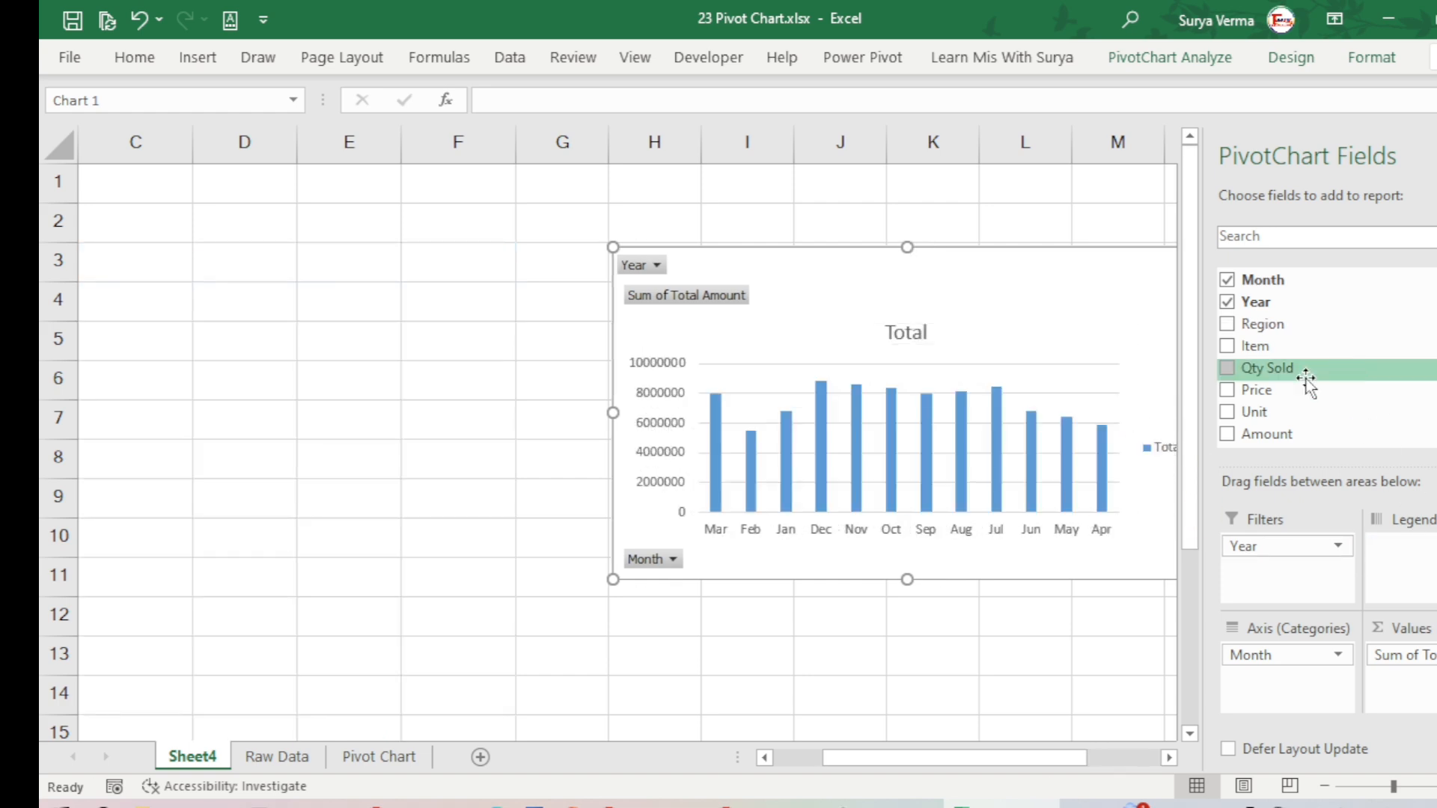
{"action": "left_click_drag", "start_coordinate": [920, 756], "coordinate": [561, 732]}
{"action": "left_click_drag", "start_coordinate": [1056, 264], "coordinate": [726, 236]}
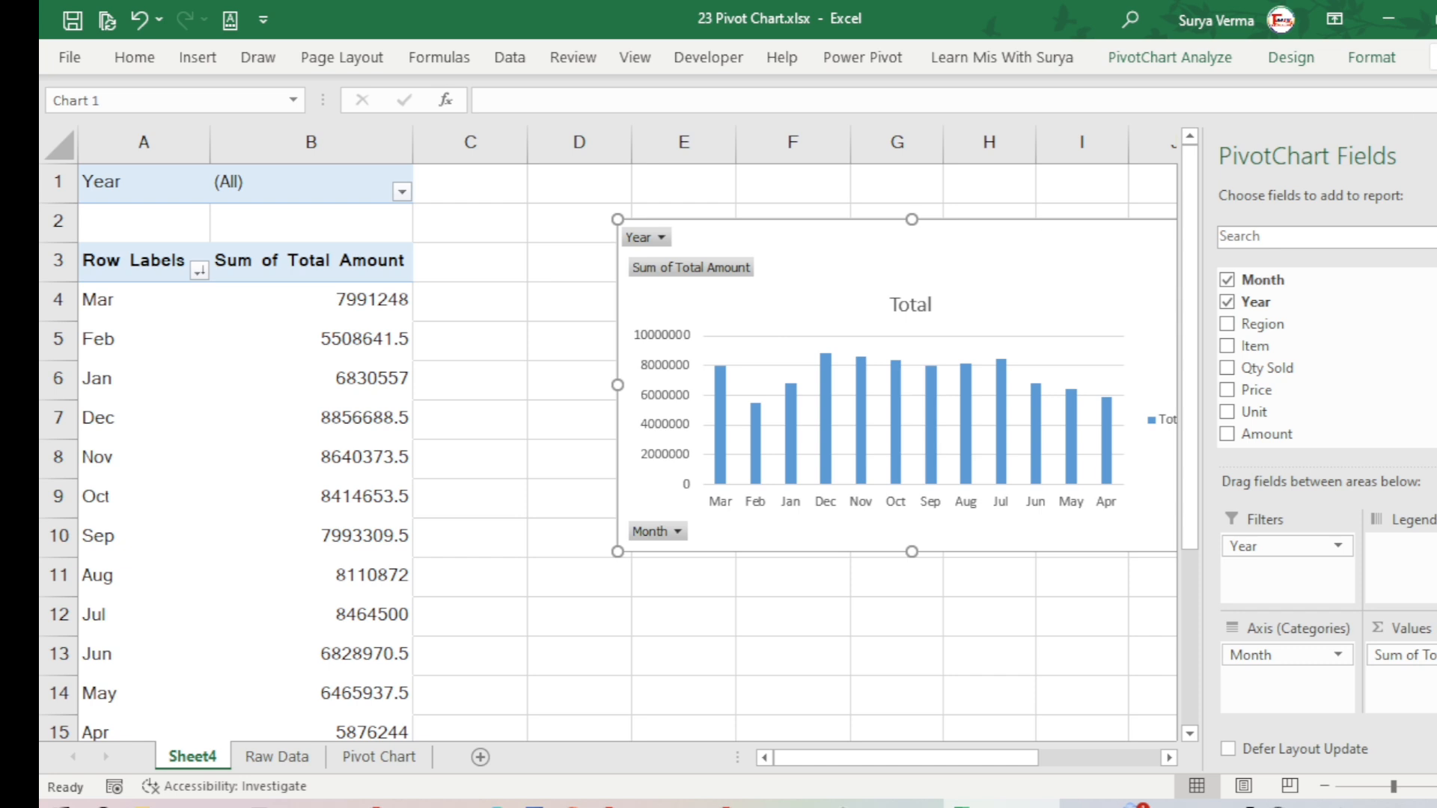
{"action": "left_click", "coordinate": [1436, 156]}
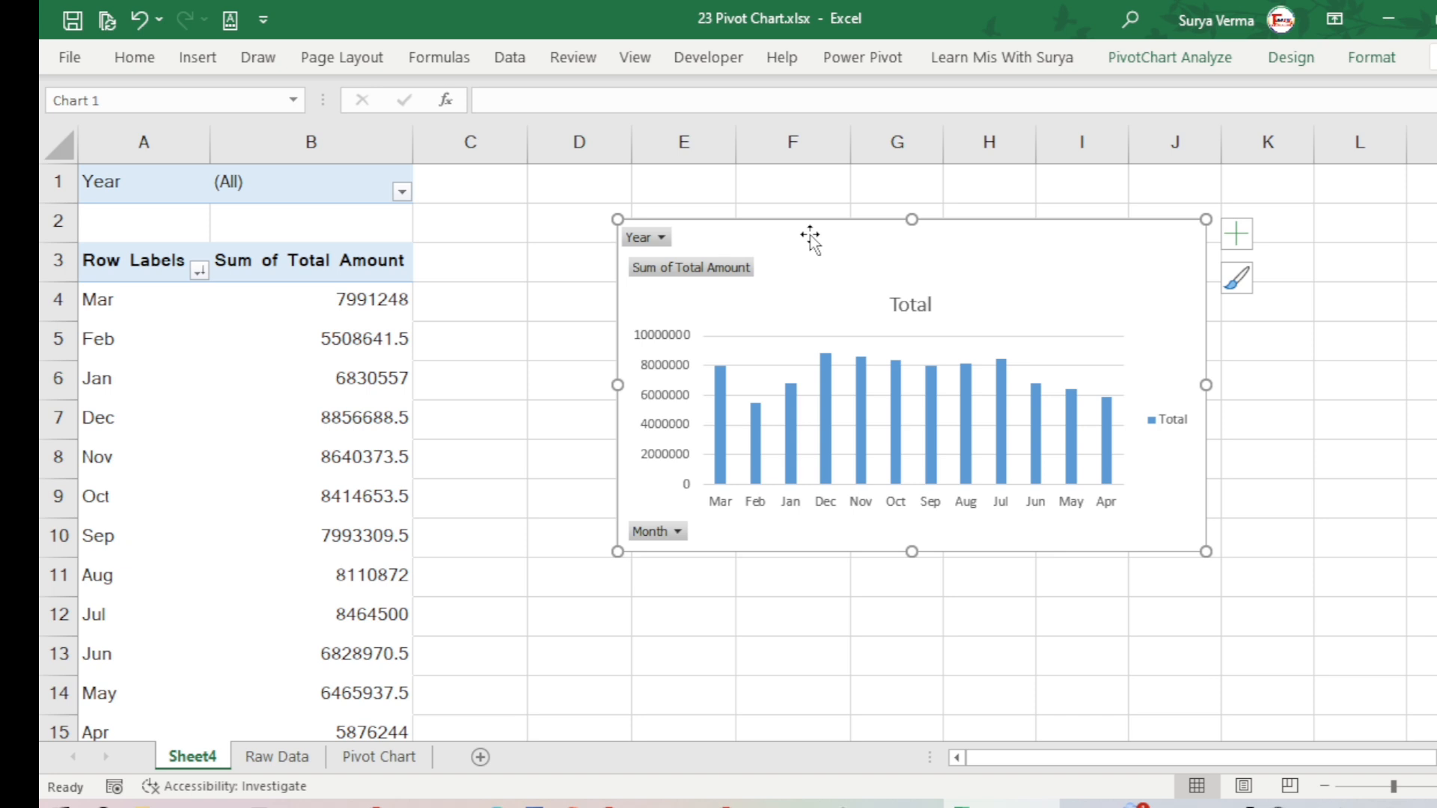
Step: Cut the pivot chart from Sheet4 and paste it onto the Pivot Chart sheet, positioned to start near cell B3
{"action": "key", "text": "Delete"}
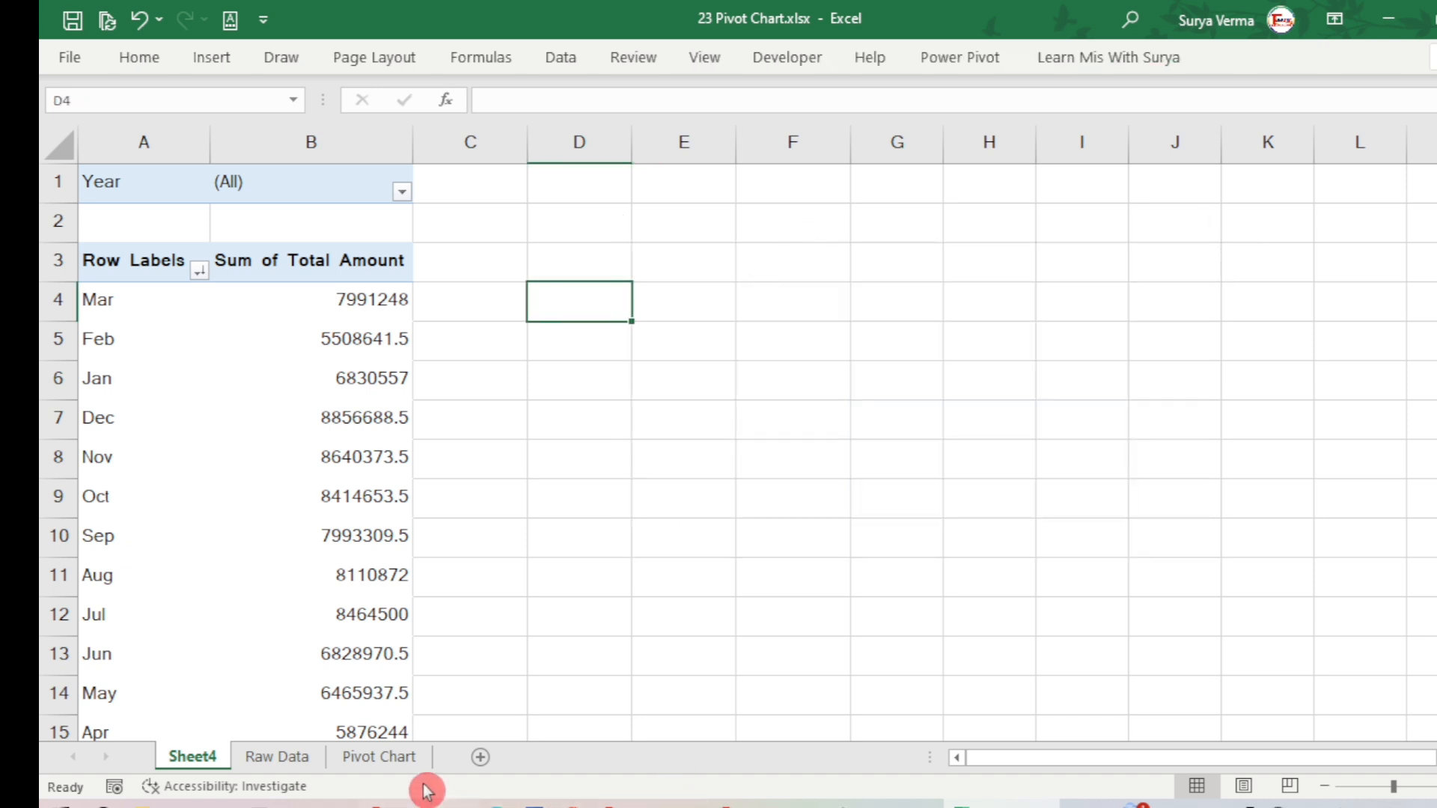
{"action": "left_click", "coordinate": [384, 759]}
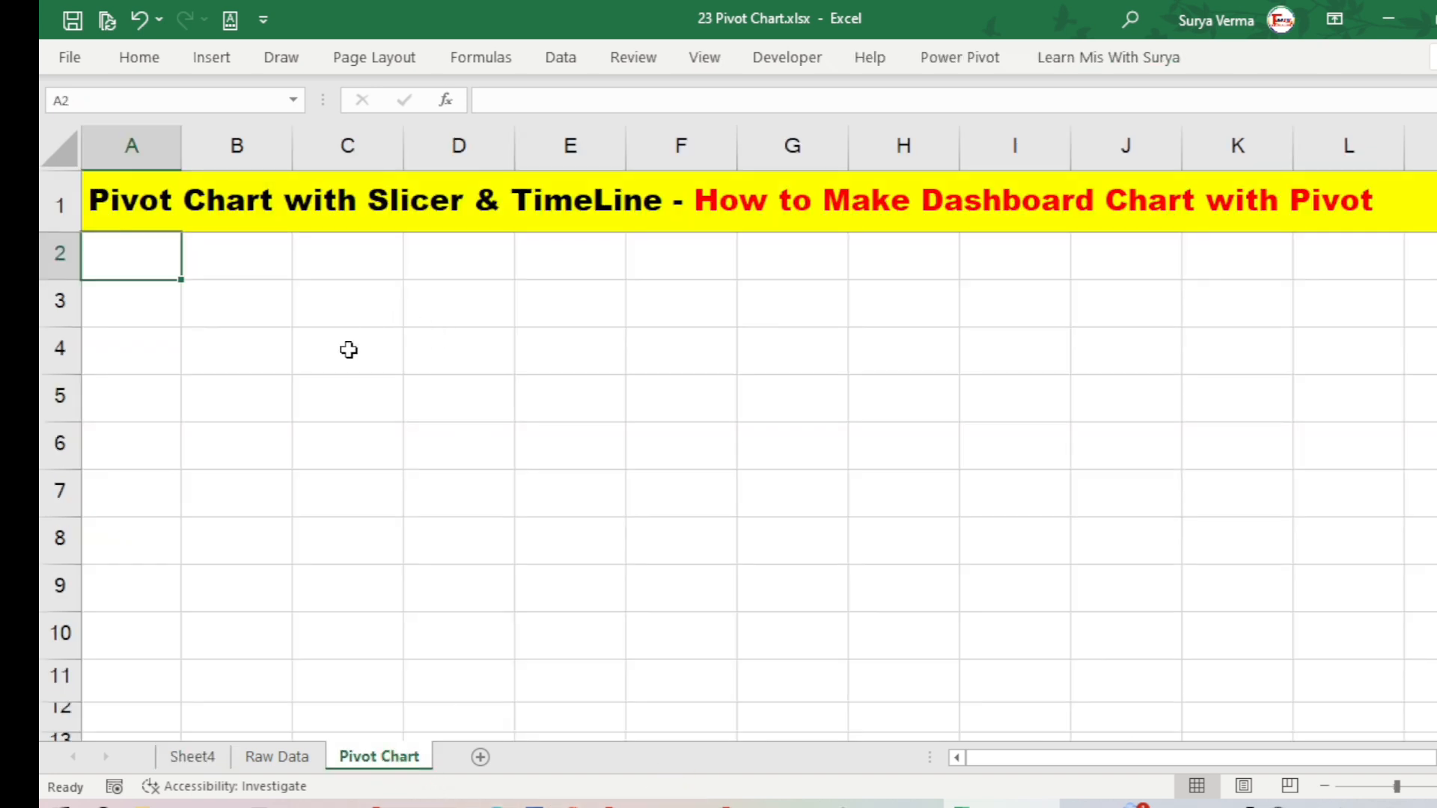
{"action": "left_click", "coordinate": [335, 473]}
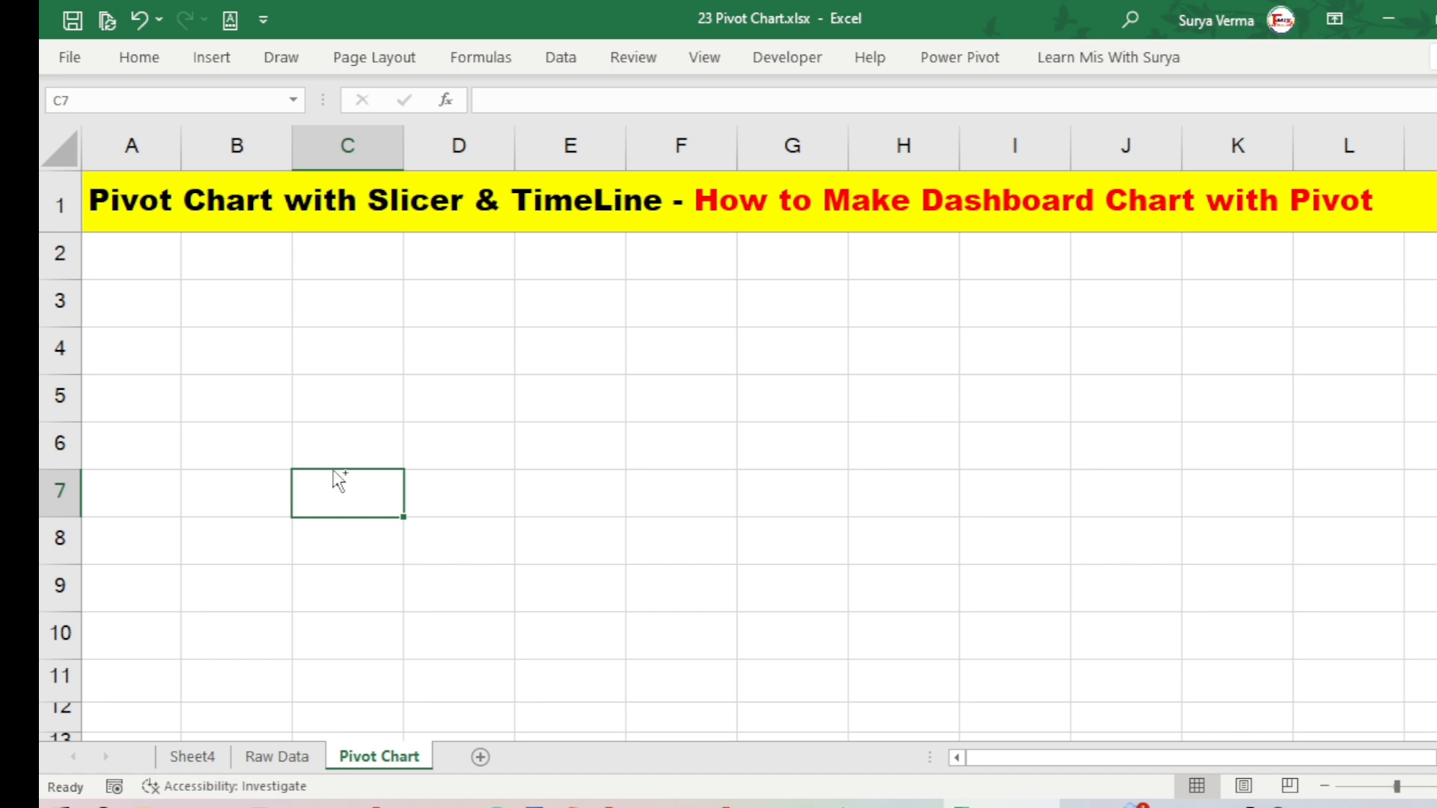
{"action": "key", "text": "ctrl+v"}
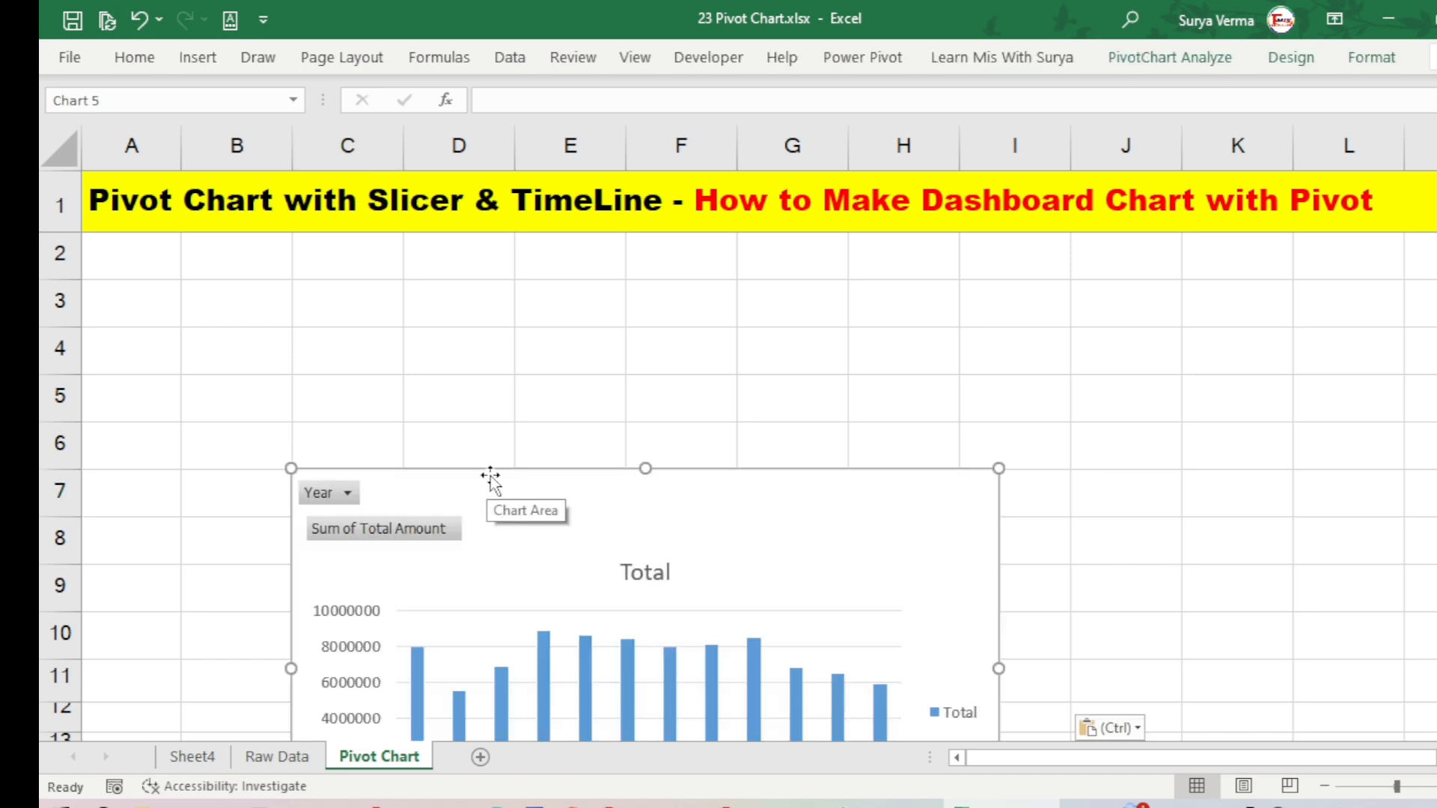
{"action": "left_click_drag", "start_coordinate": [490, 477], "coordinate": [396, 299]}
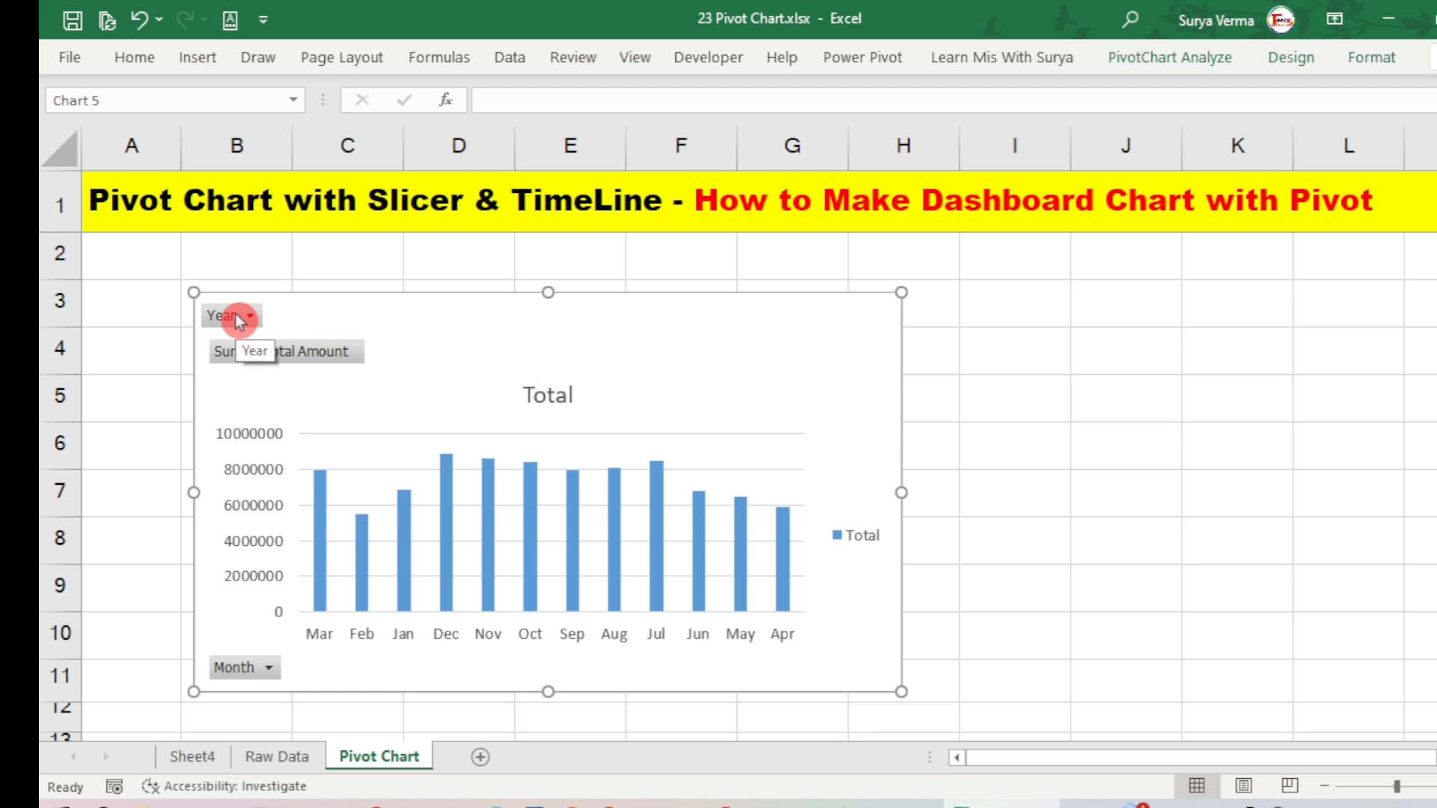
Step: Remove Year from the Filters area of the Sheet4 pivot table and return to the Pivot Chart sheet
{"action": "left_click", "coordinate": [198, 759]}
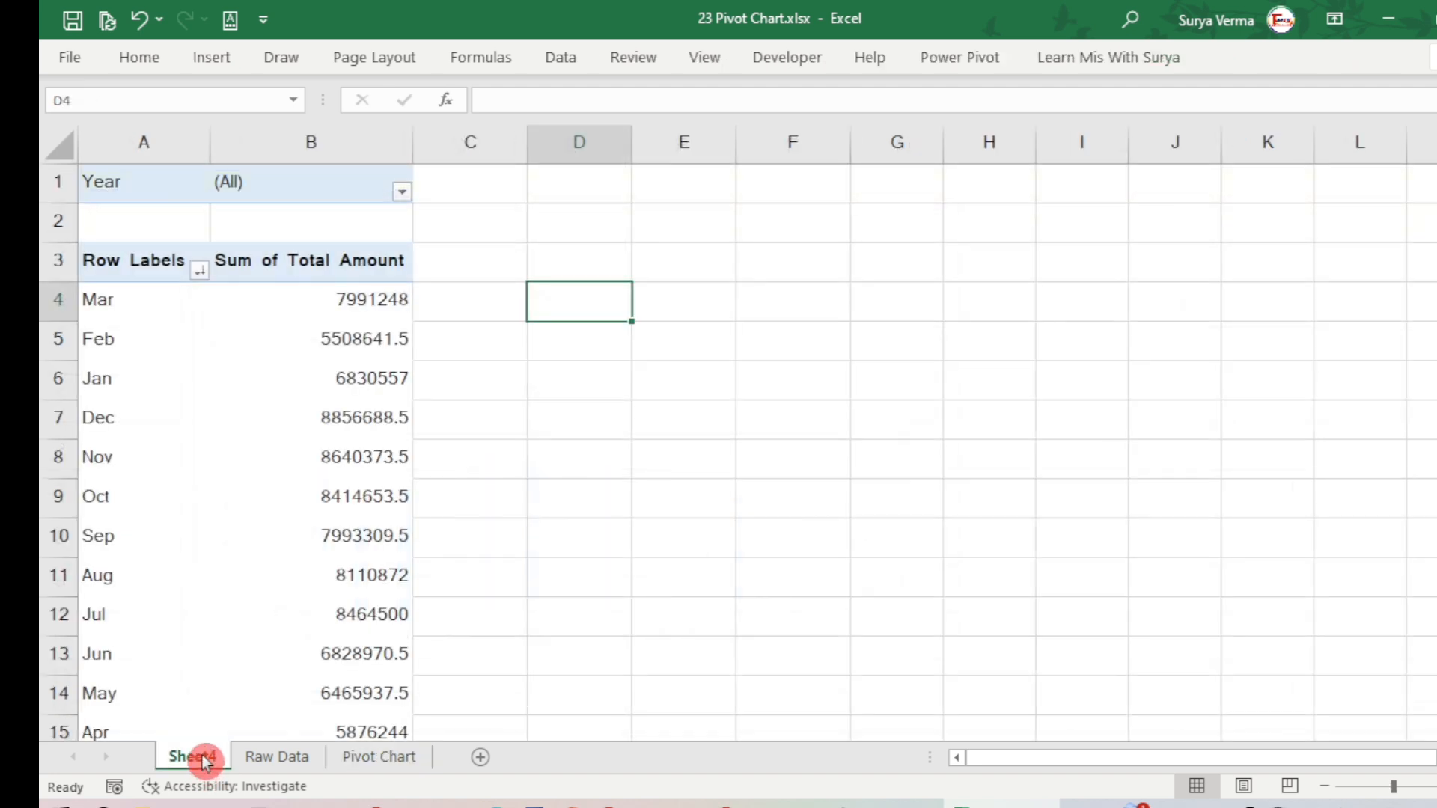
{"action": "left_click", "coordinate": [315, 333]}
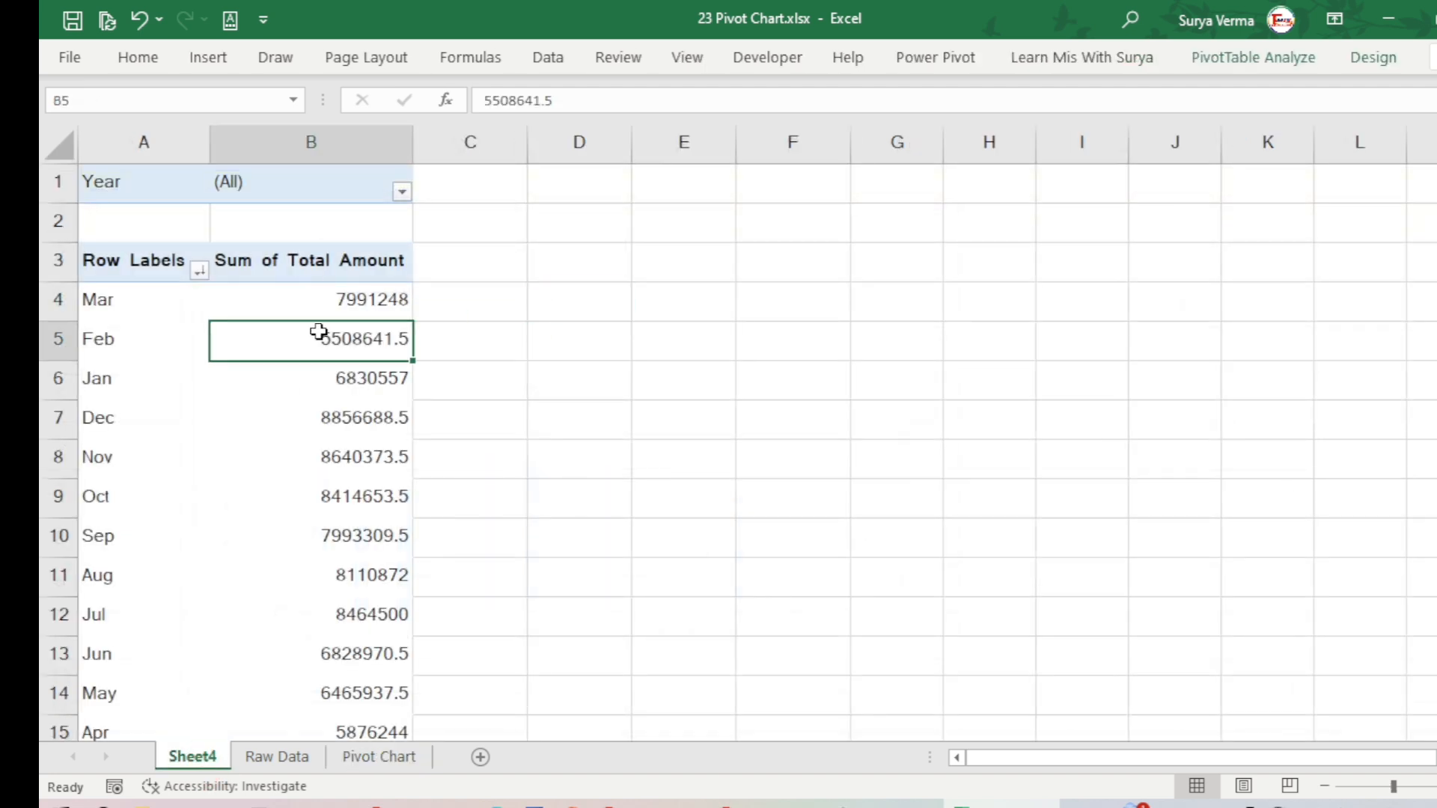
{"action": "left_click", "coordinate": [1277, 56]}
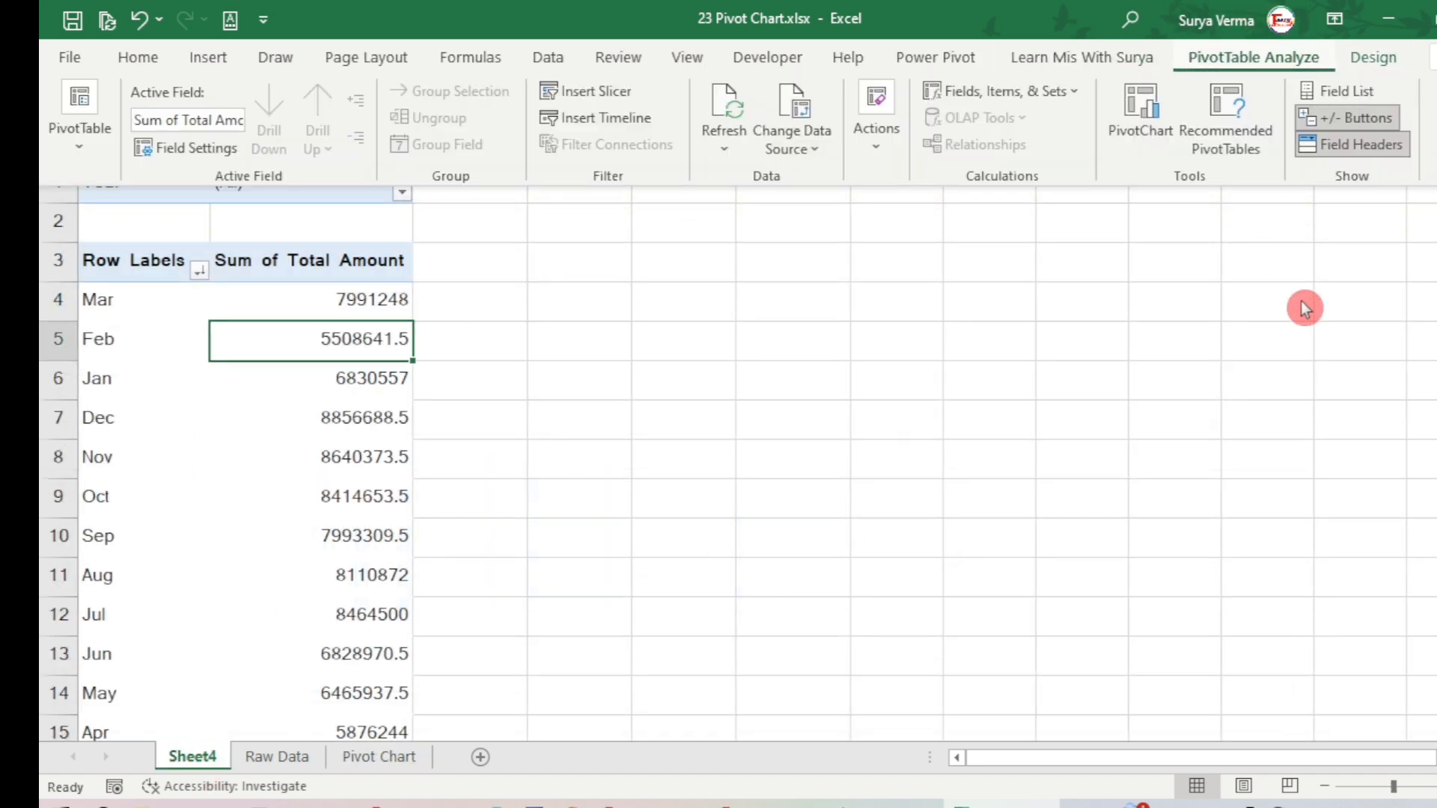
{"action": "left_click", "coordinate": [1324, 90]}
{"action": "left_click_drag", "start_coordinate": [1280, 550], "coordinate": [1345, 382]}
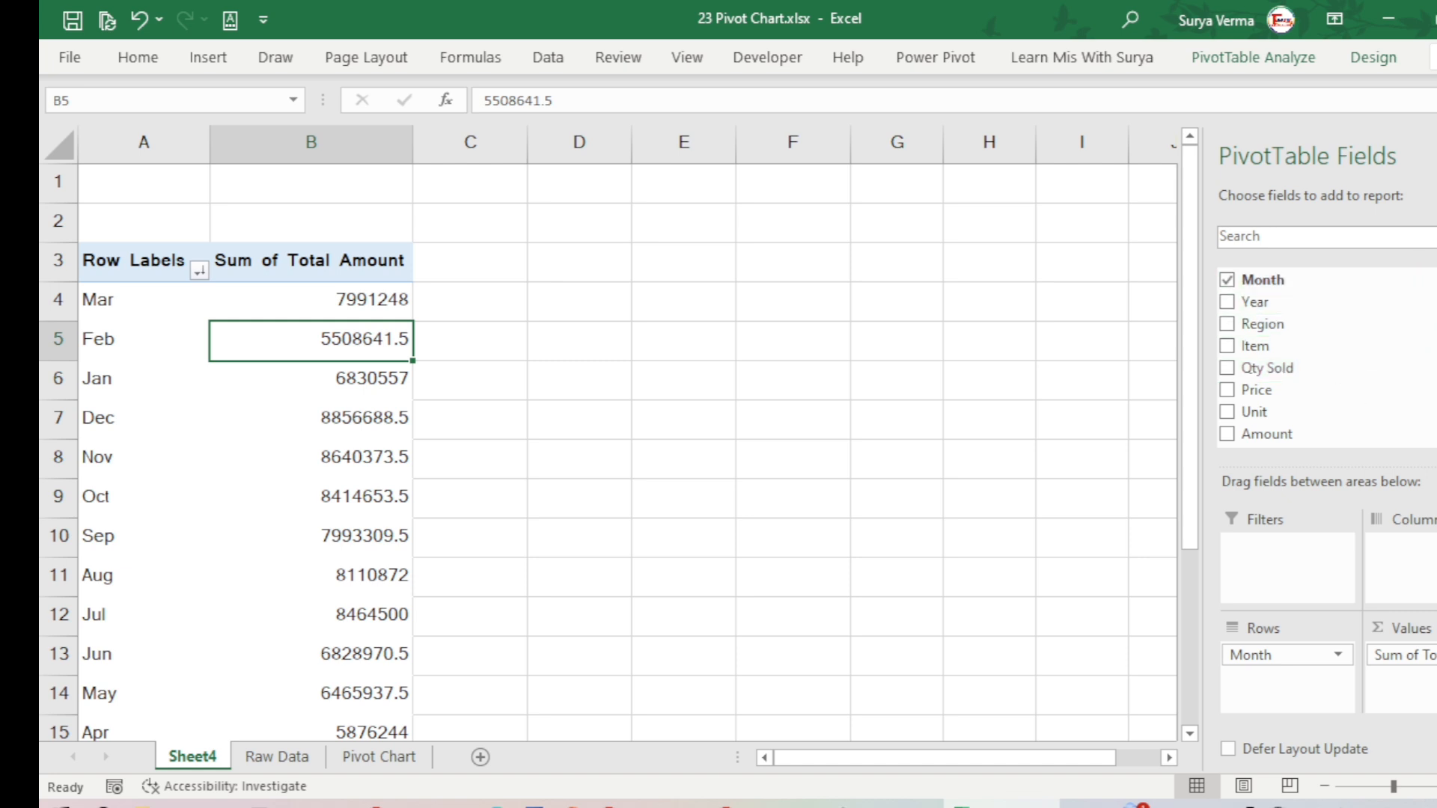
{"action": "left_click", "coordinate": [382, 757]}
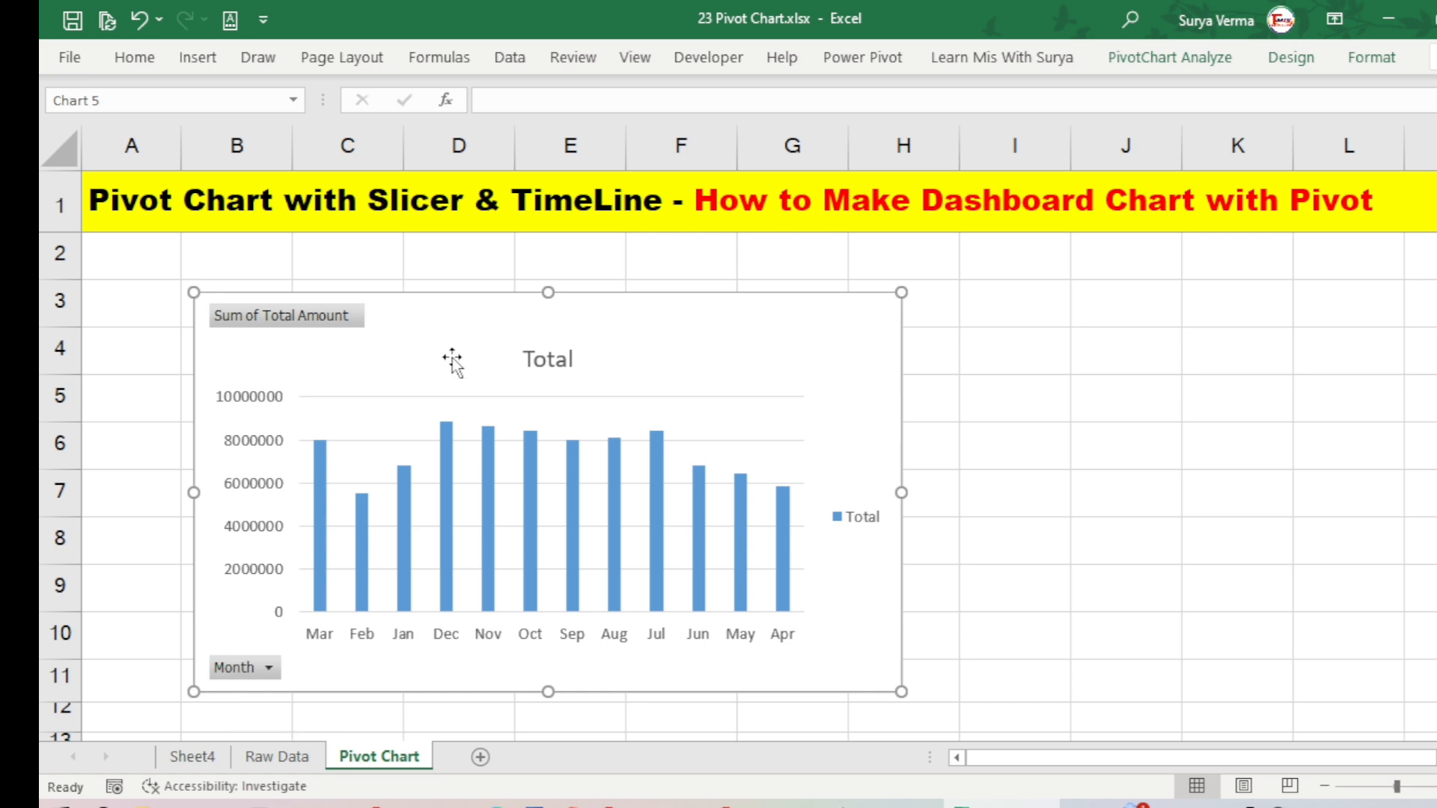
Step: Hide the value field button and the axis field button on the pivot chart
{"action": "left_click", "coordinate": [326, 321]}
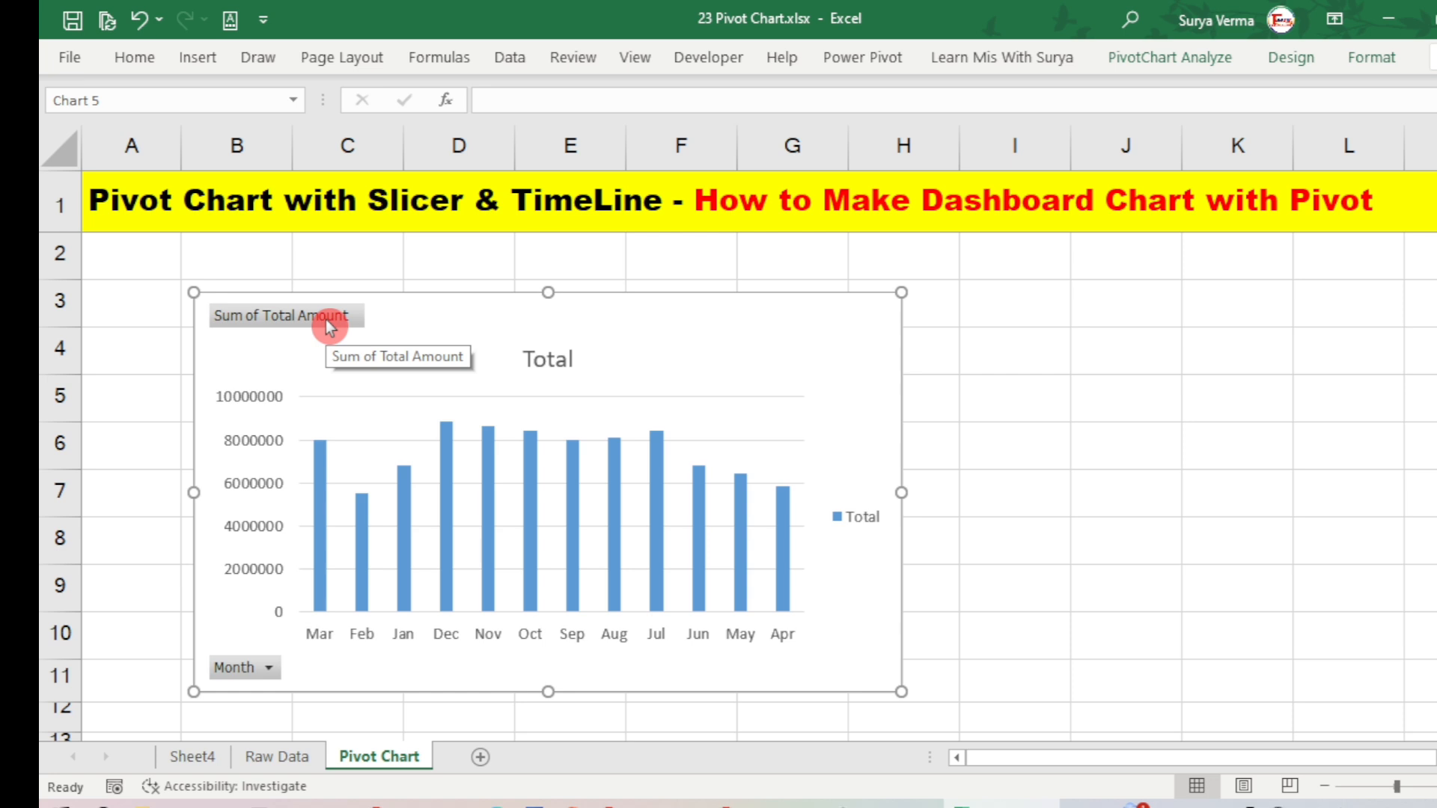
{"action": "right_click", "coordinate": [326, 321]}
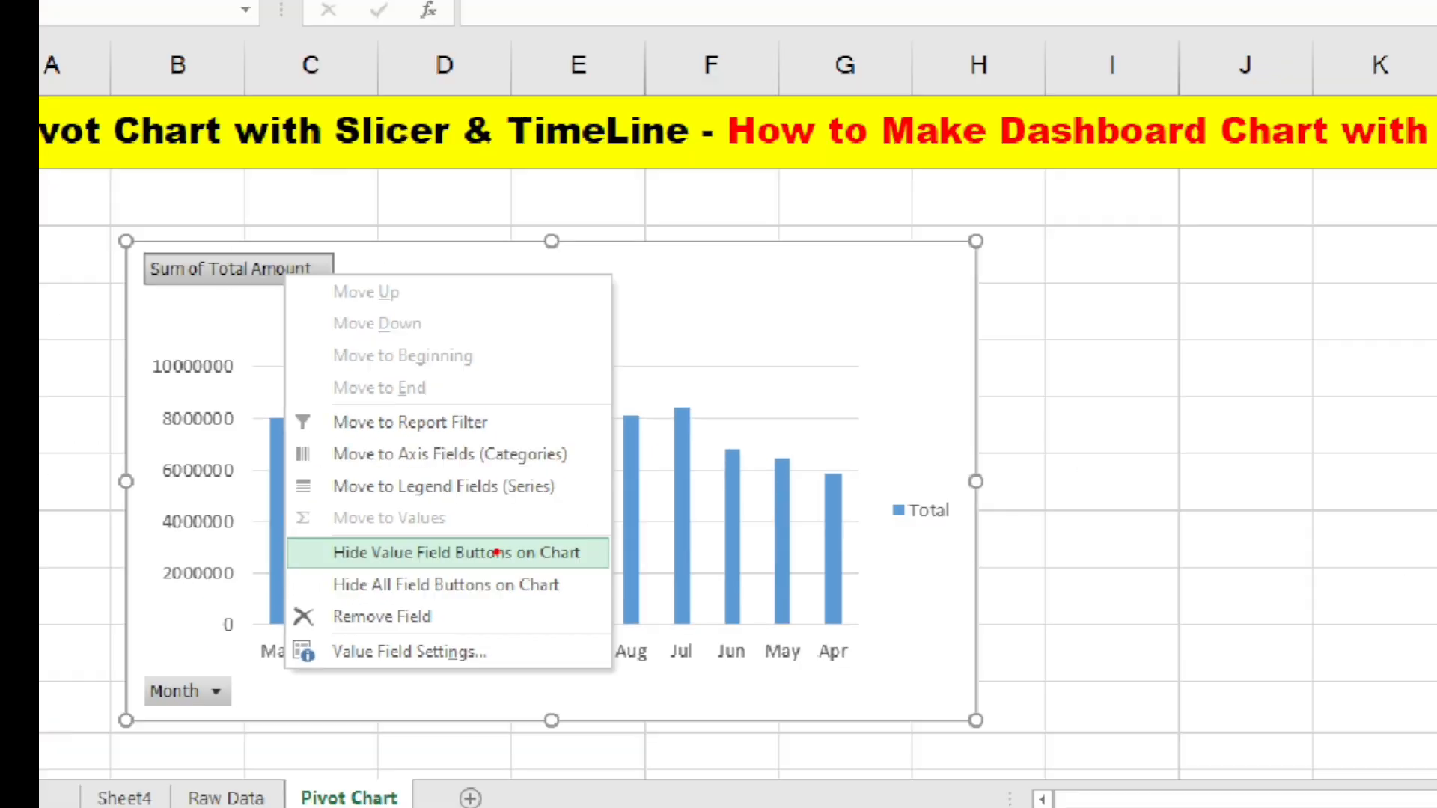
{"action": "key", "text": "Escape"}
{"action": "right_click", "coordinate": [226, 195]}
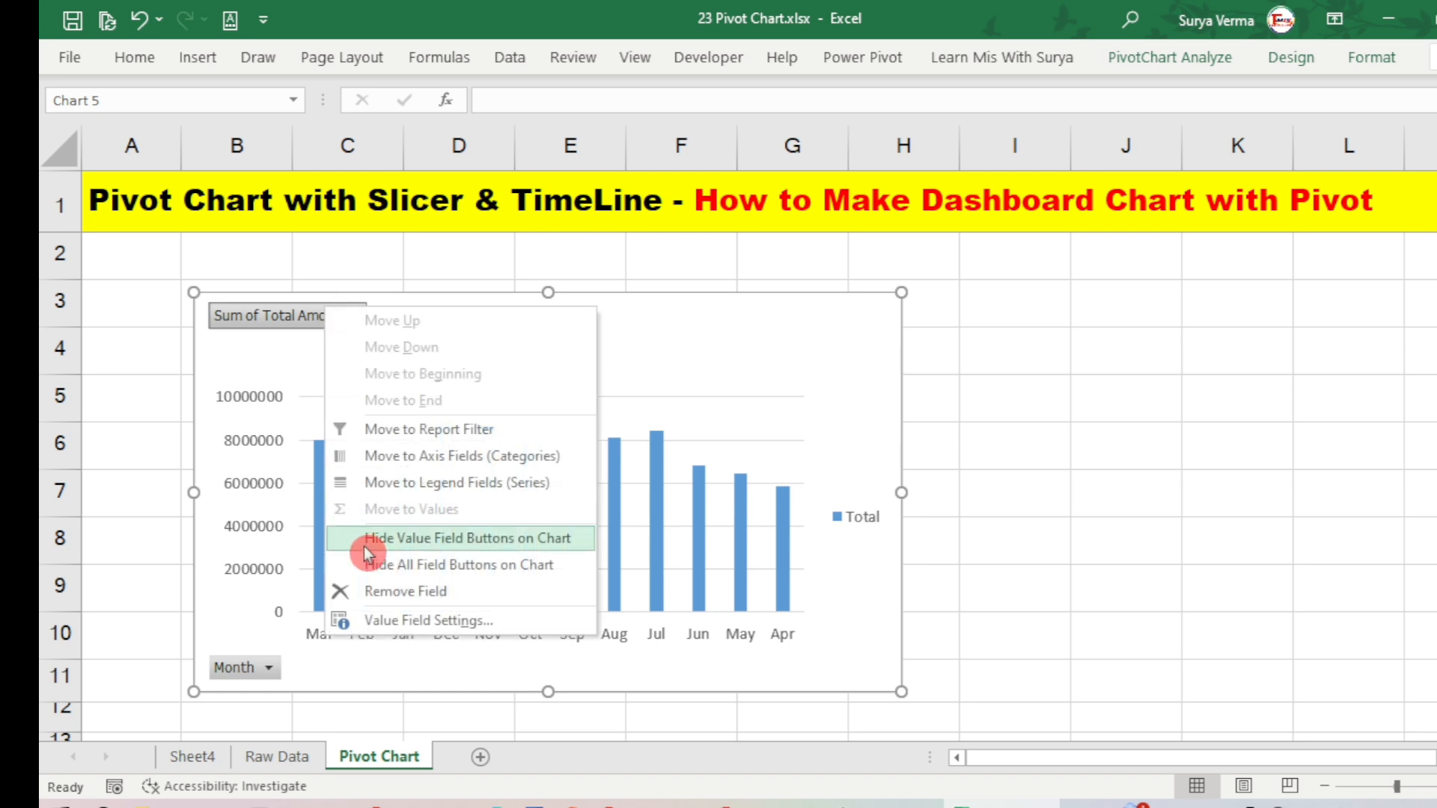
{"action": "left_click", "coordinate": [415, 547]}
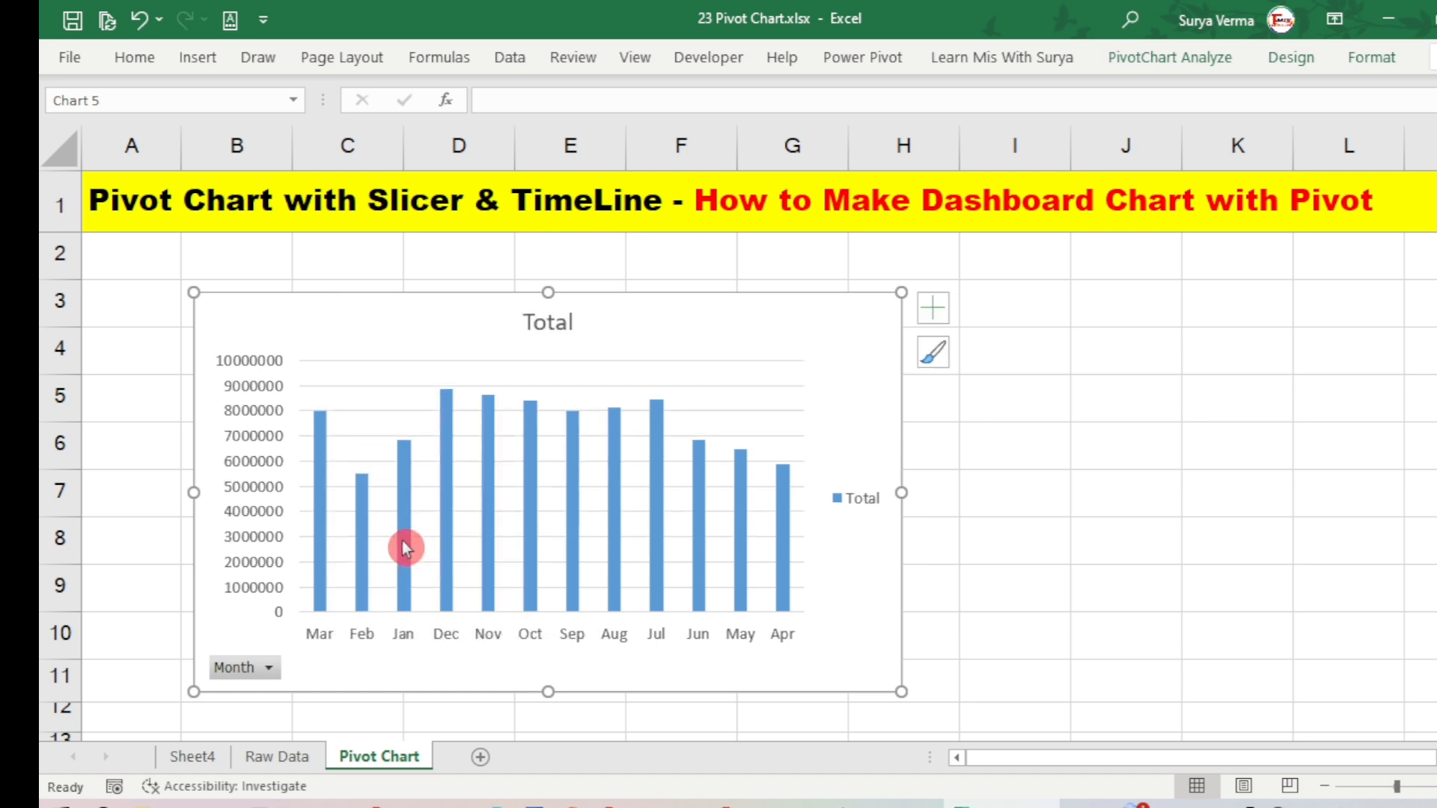
{"action": "right_click", "coordinate": [227, 667]}
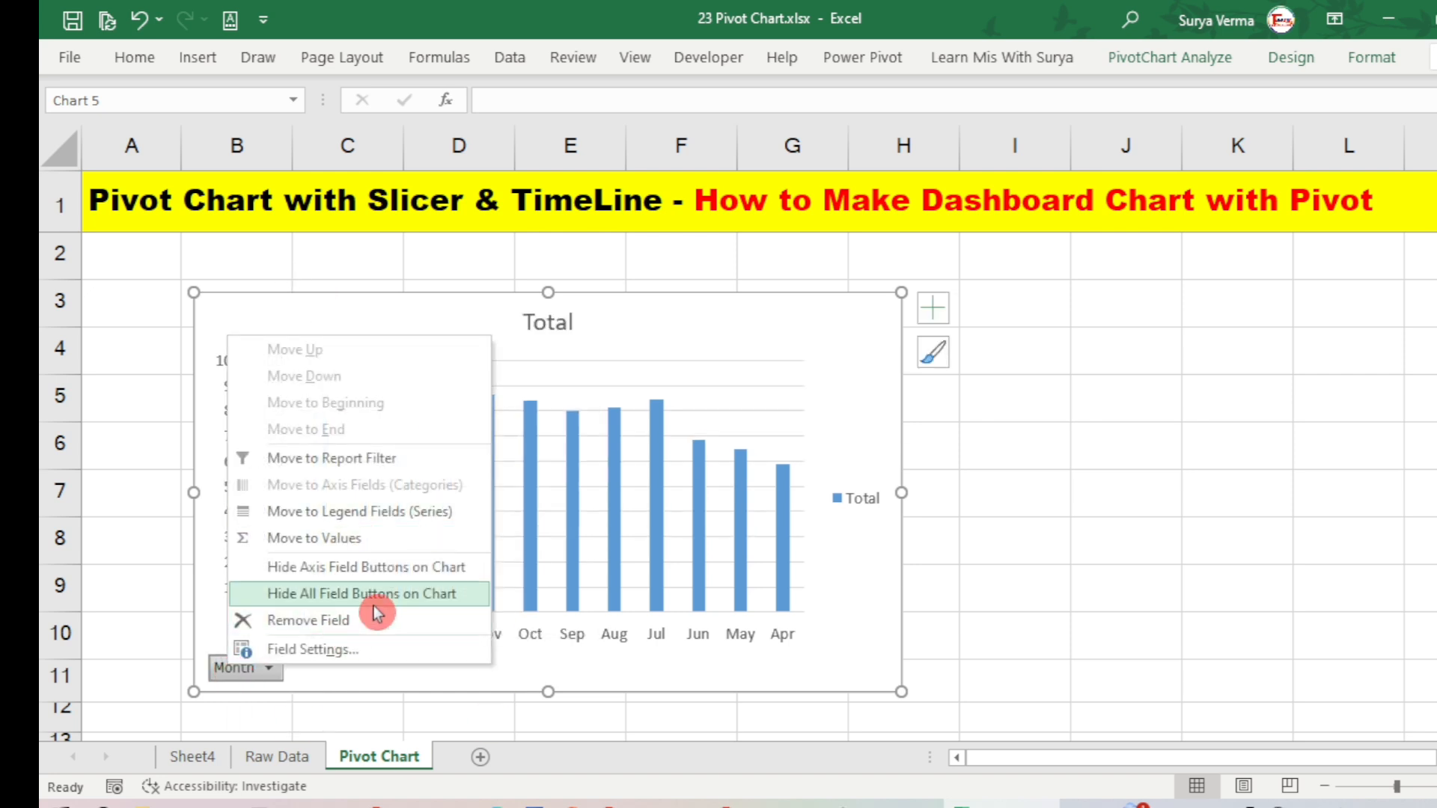
{"action": "left_click", "coordinate": [402, 570]}
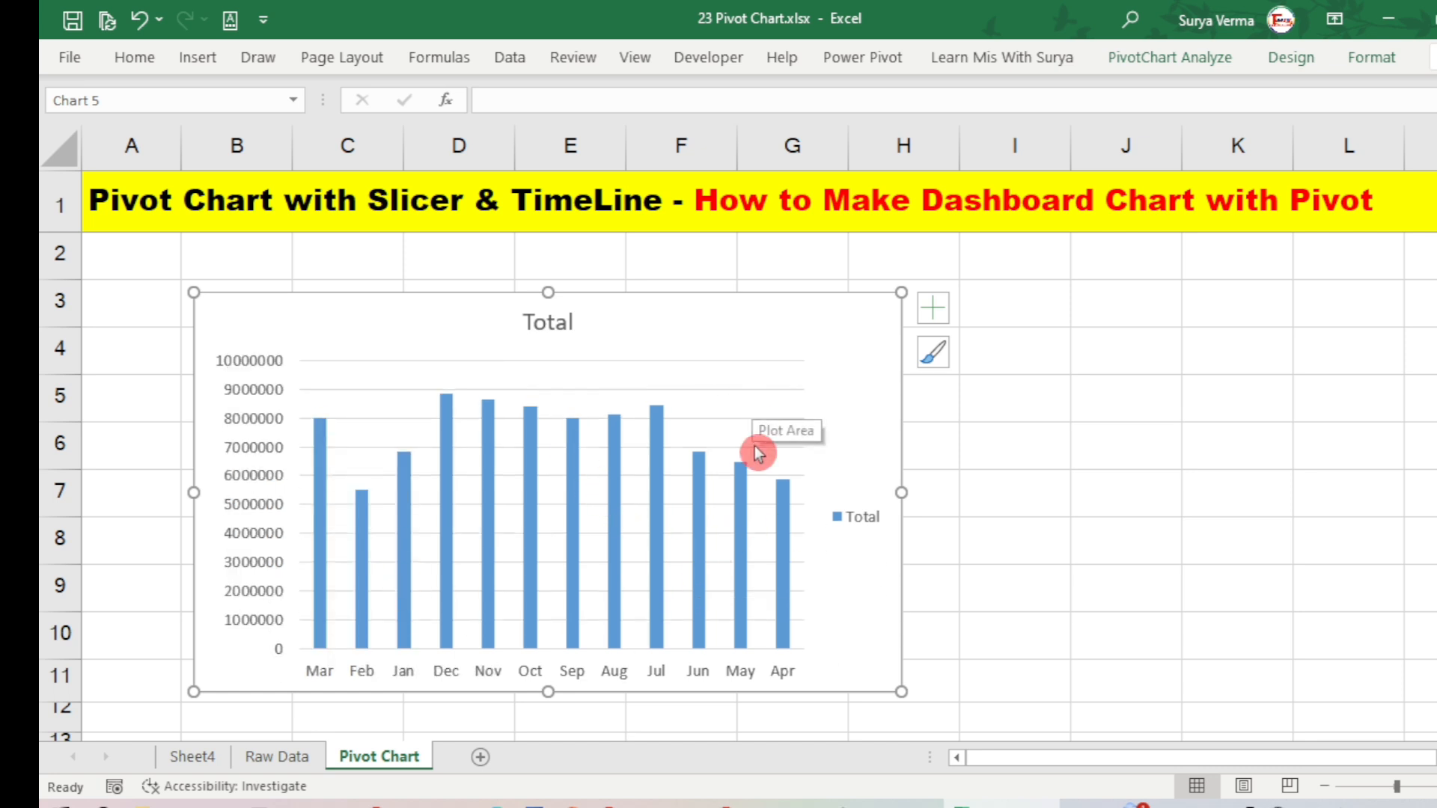
Step: Delete the horizontal gridlines from the pivot chart and select its vertical value axis
{"action": "left_click", "coordinate": [743, 389]}
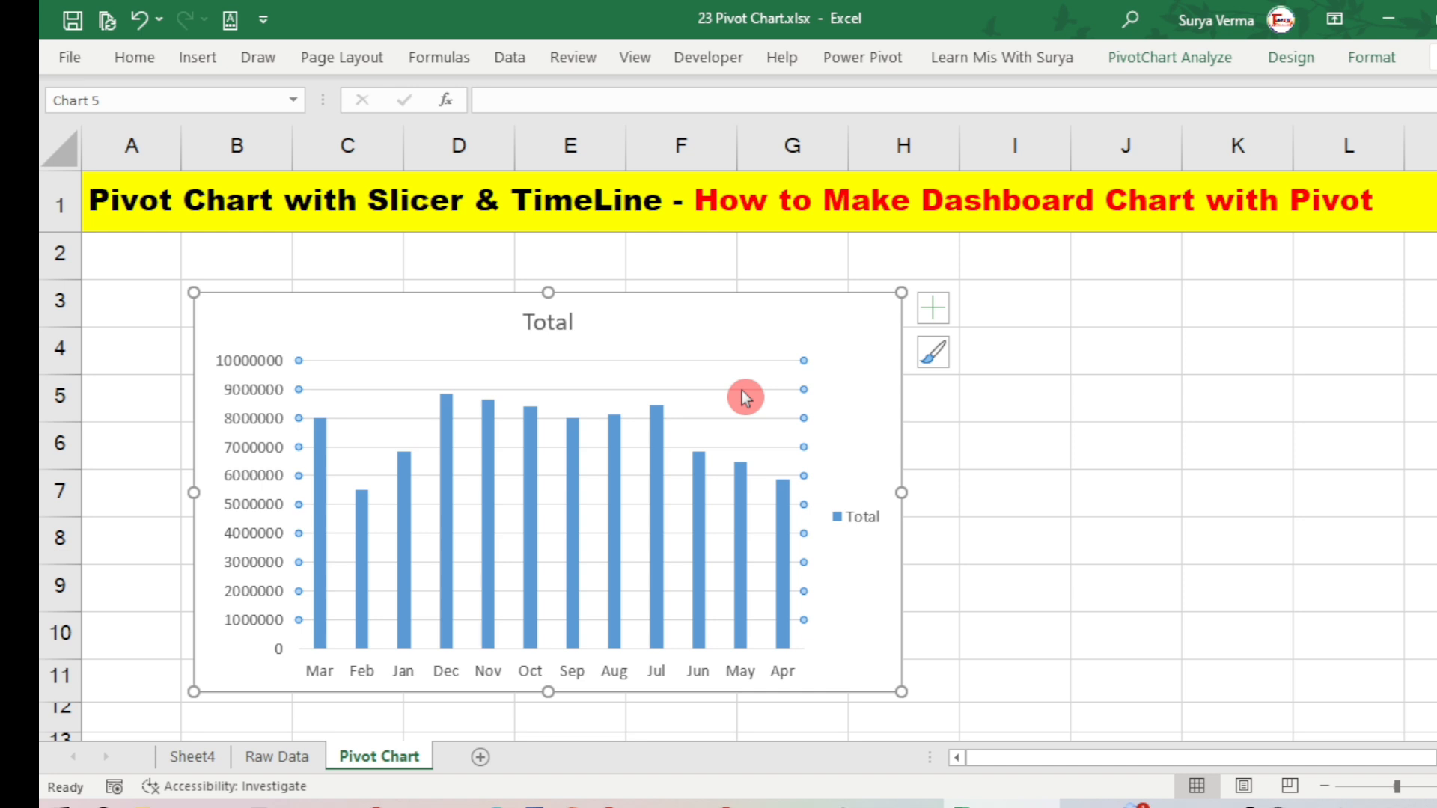
{"action": "key", "text": "Delete"}
{"action": "left_click", "coordinate": [234, 479]}
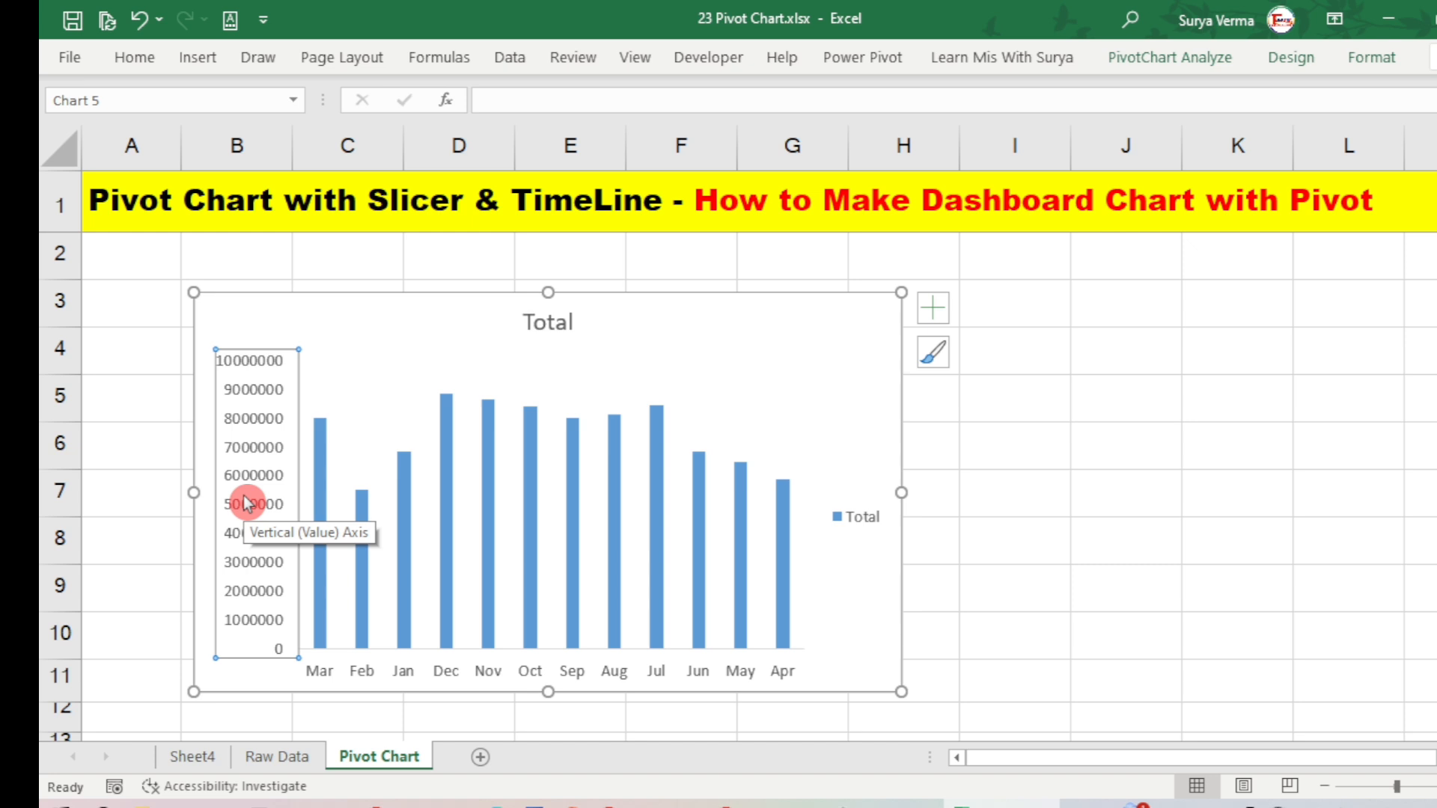
Step: Resize the pivot chart to span about columns B to I and rows 6 to 11, leaving space above for slicers
{"action": "left_click_drag", "start_coordinate": [548, 293], "coordinate": [540, 447]}
{"action": "left_click_drag", "start_coordinate": [905, 580], "coordinate": [1011, 571]}
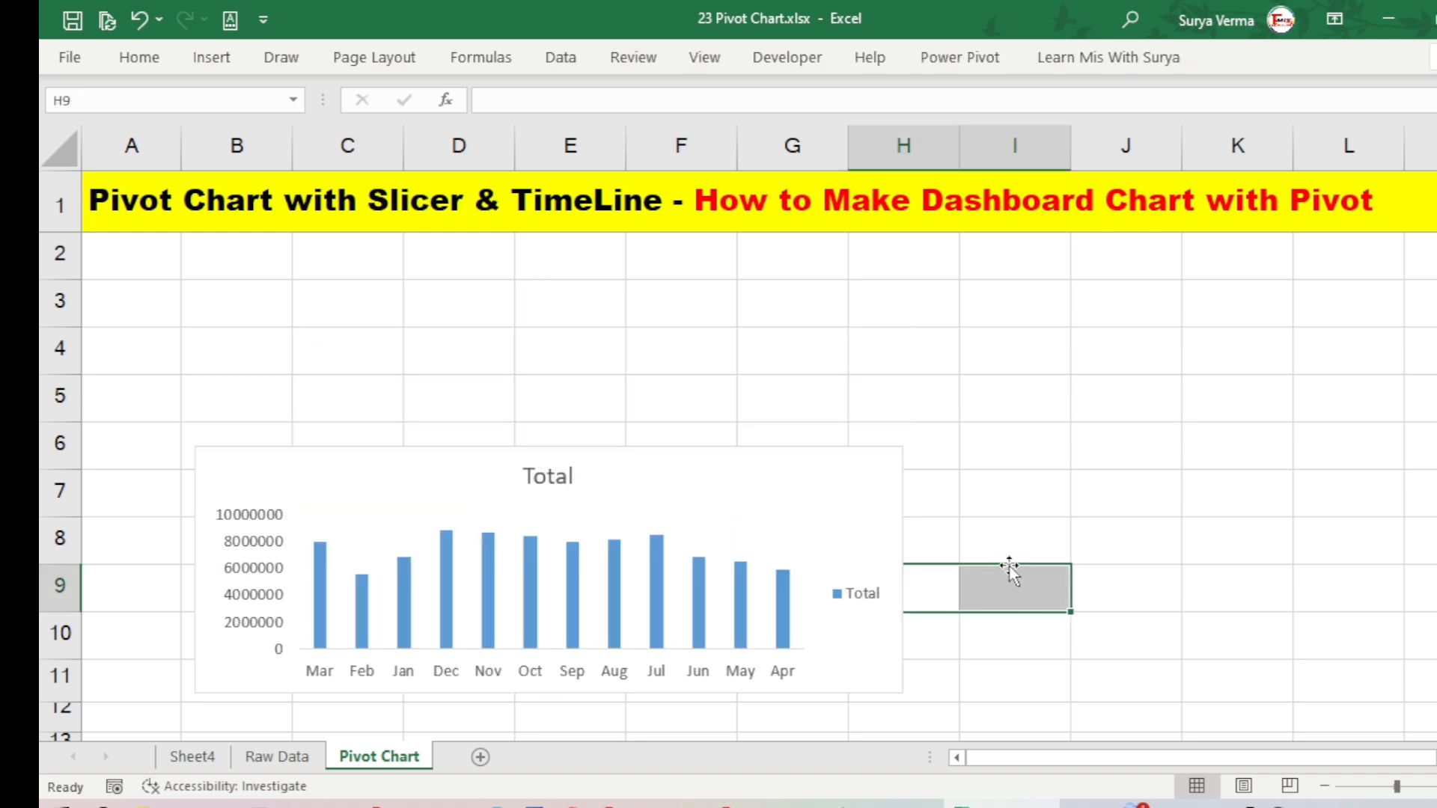
{"action": "left_click", "coordinate": [834, 524]}
{"action": "left_click_drag", "start_coordinate": [902, 568], "coordinate": [1072, 575]}
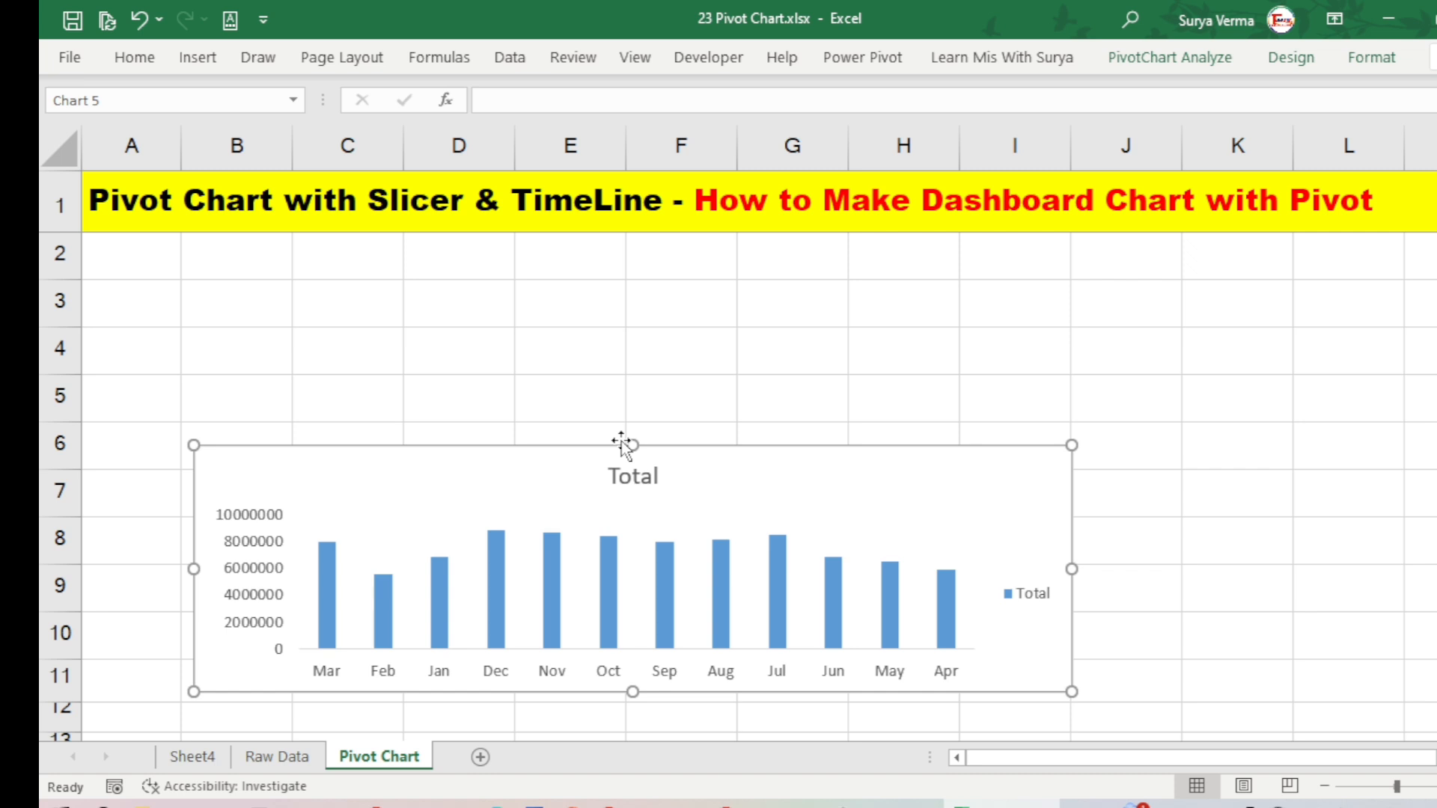
{"action": "left_click", "coordinate": [539, 446]}
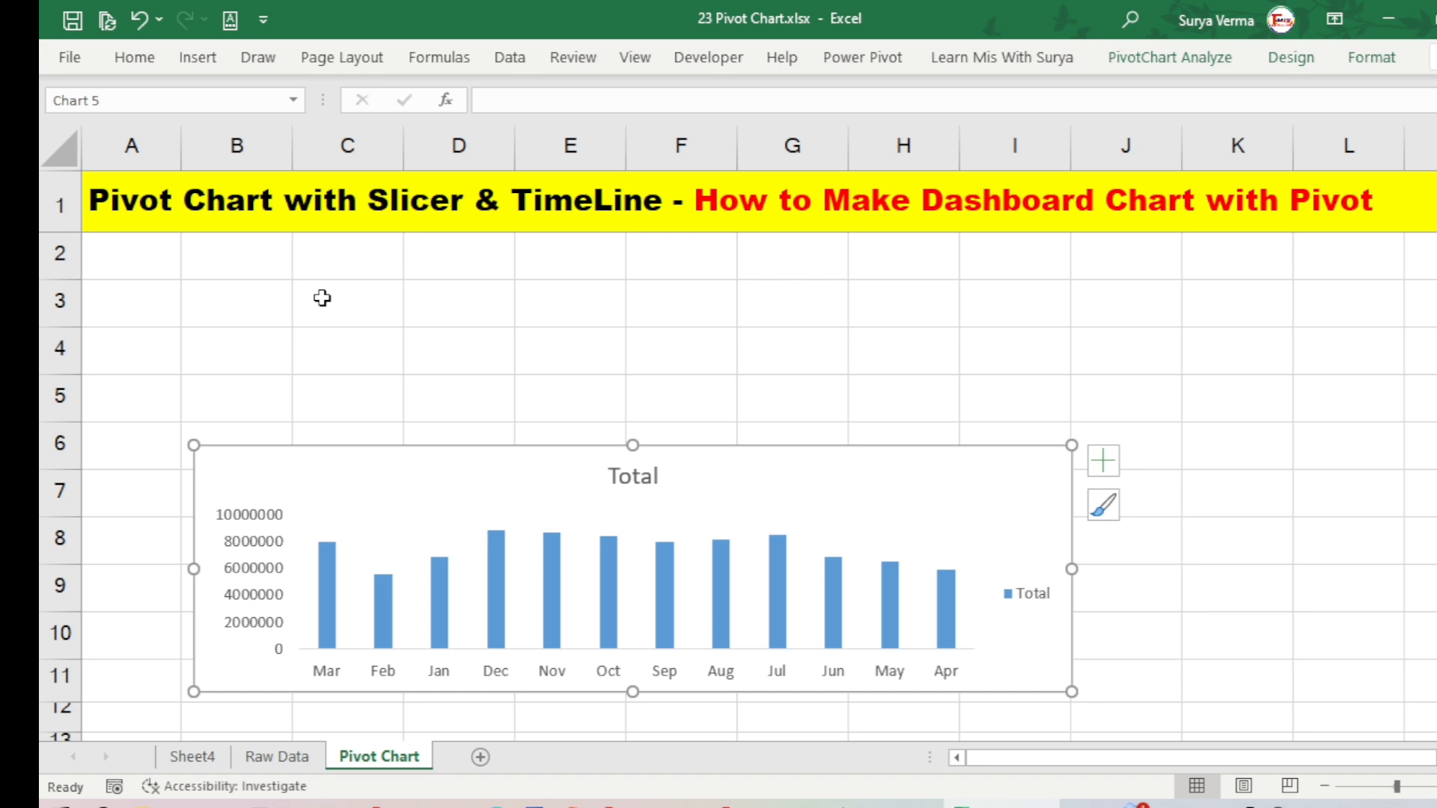
Step: Insert slicers for Year, Region and Item on the pivot chart
{"action": "left_click", "coordinate": [196, 59]}
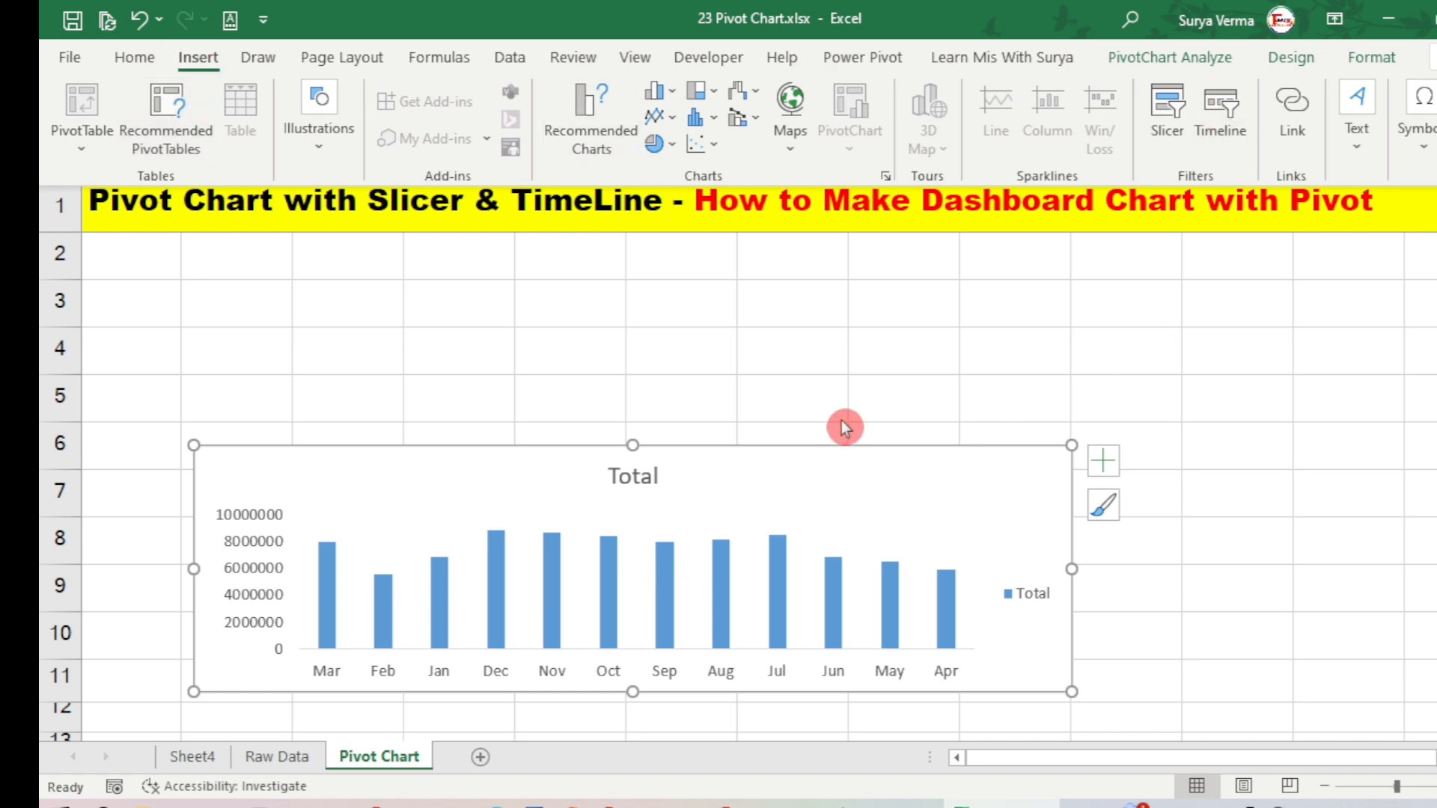
{"action": "left_click", "coordinate": [1198, 60]}
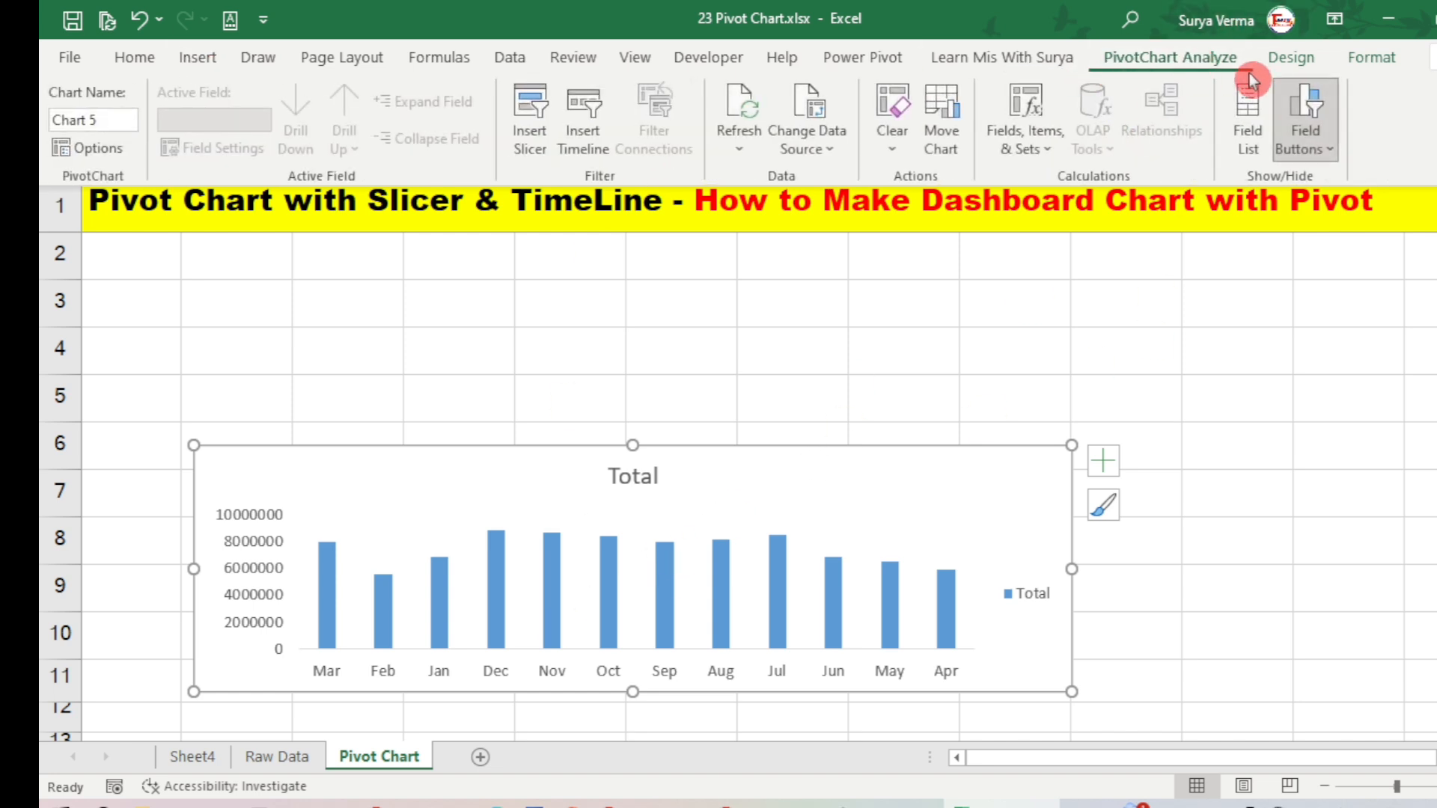
{"action": "left_click", "coordinate": [530, 131]}
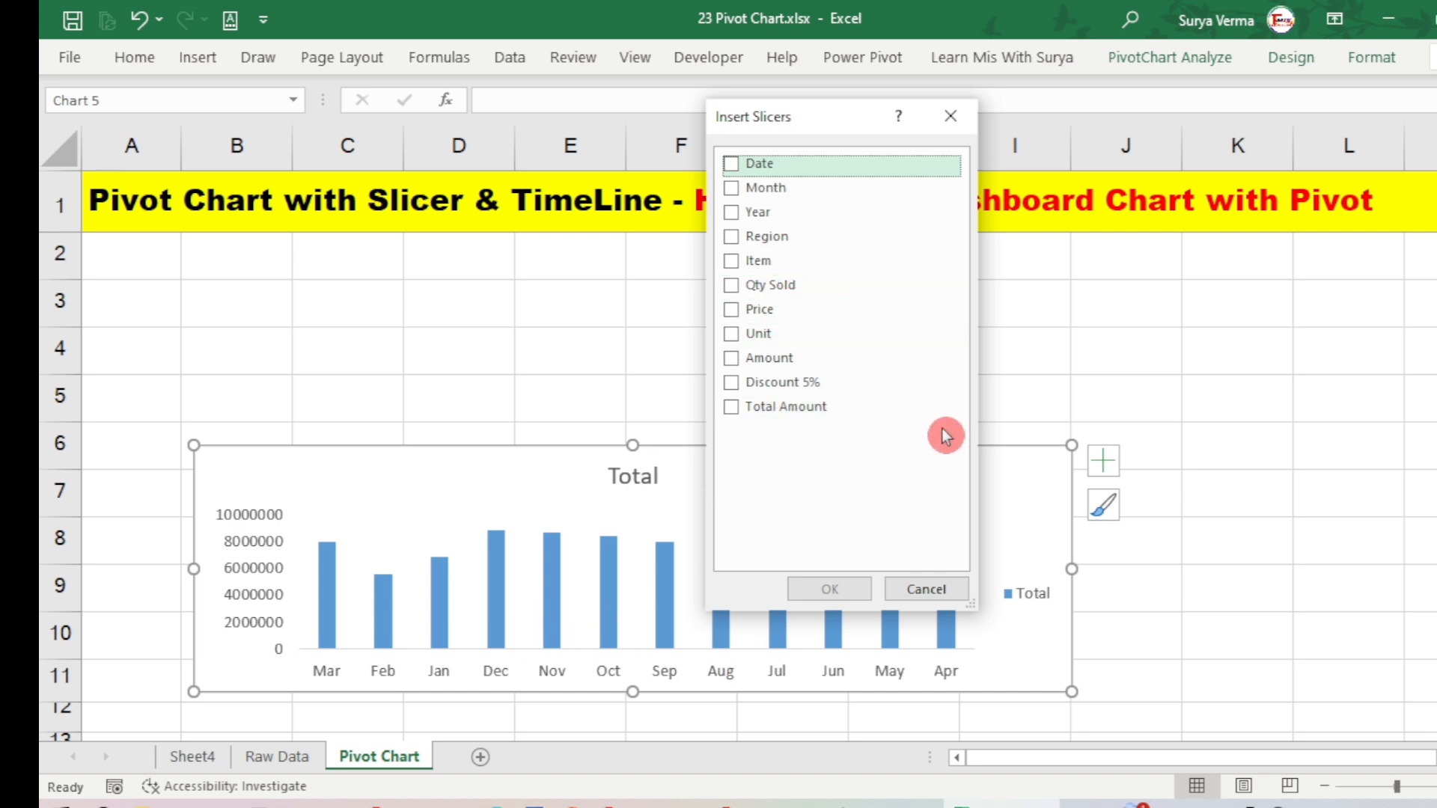
{"action": "left_click", "coordinate": [733, 213]}
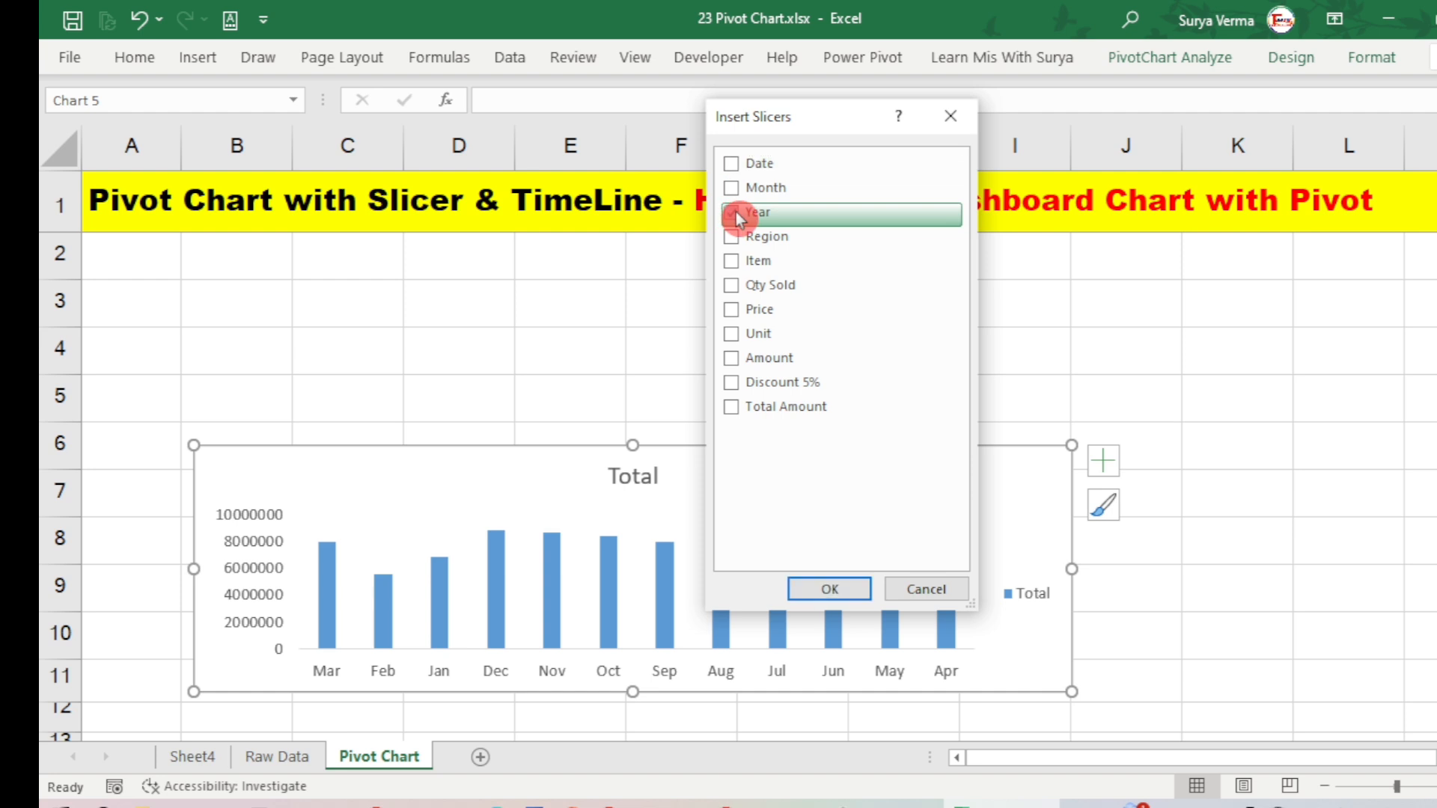
{"action": "left_click", "coordinate": [733, 238]}
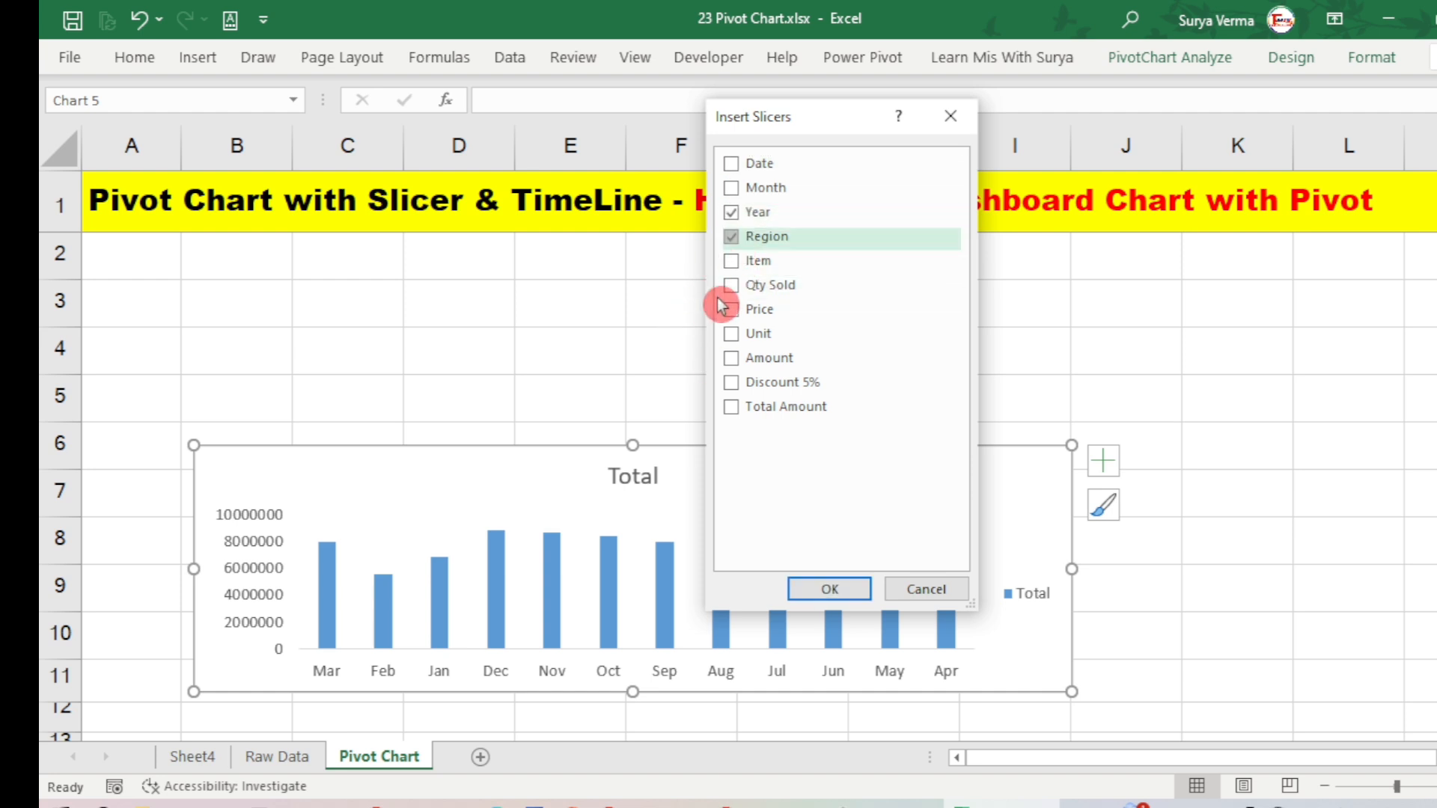
{"action": "left_click", "coordinate": [732, 261]}
{"action": "left_click", "coordinate": [827, 587]}
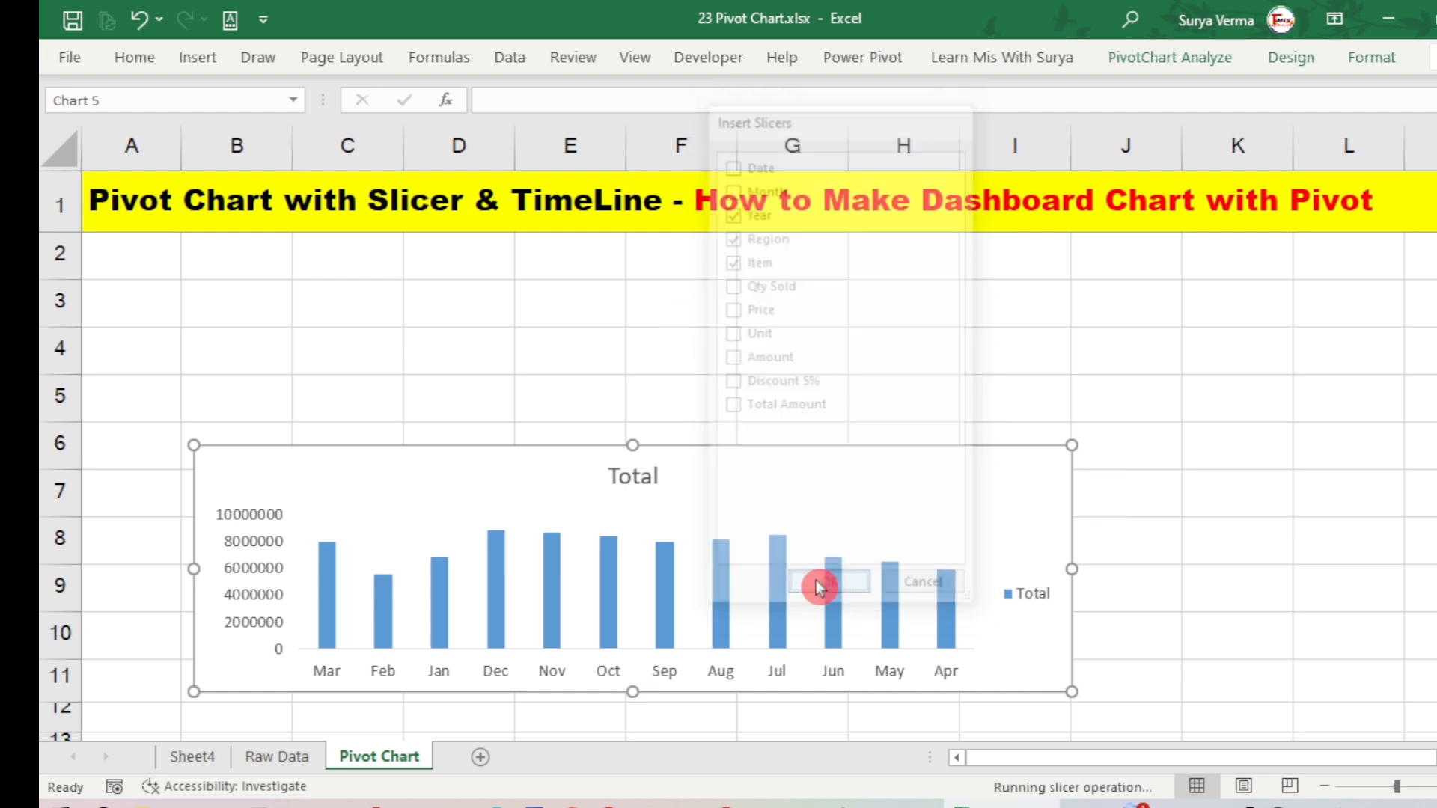
Step: Place the Year and Region slicers side by side above the chart, shorten both, and slightly widen the Region slicer
{"action": "left_click_drag", "start_coordinate": [662, 282], "coordinate": [263, 243]}
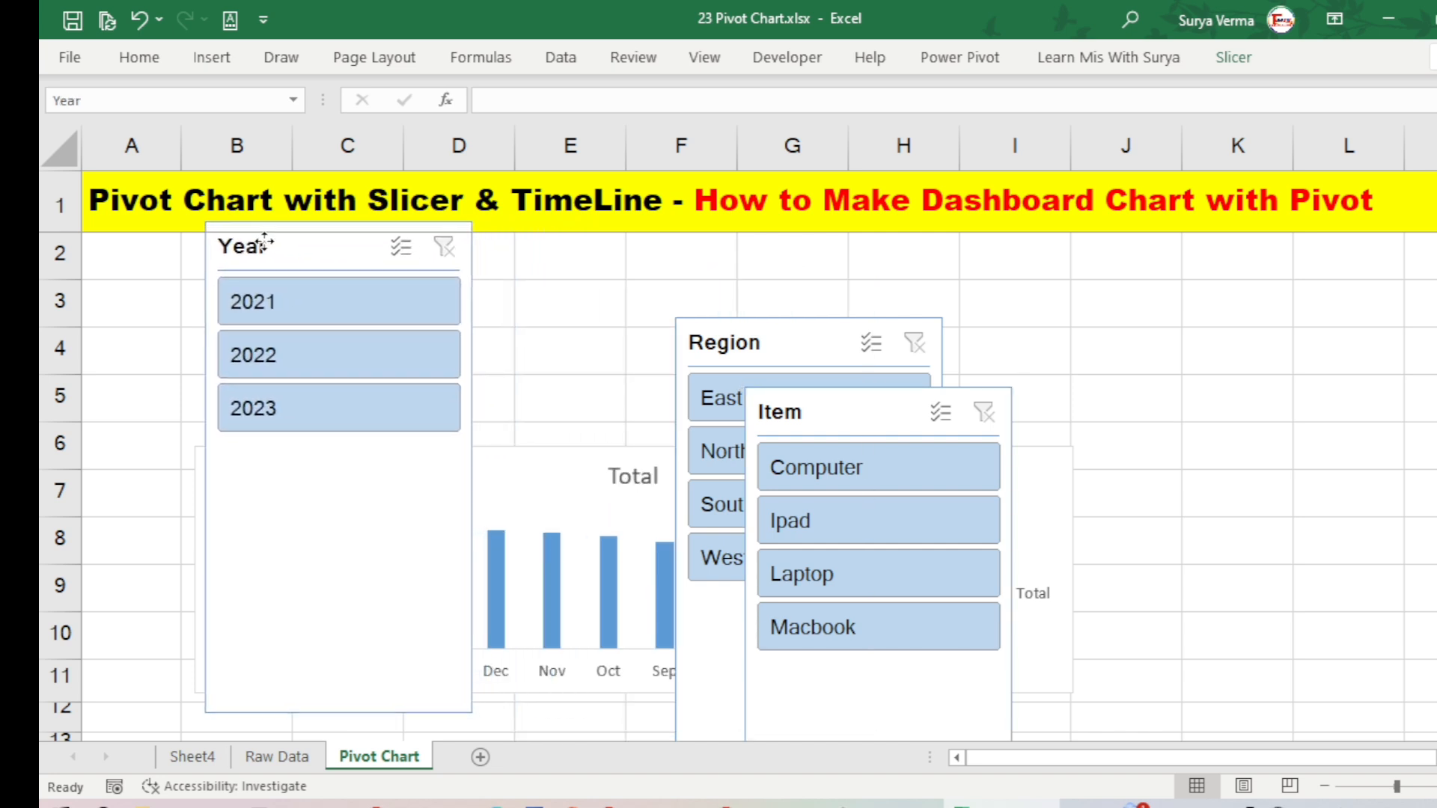
{"action": "left_click_drag", "start_coordinate": [334, 712], "coordinate": [353, 375]}
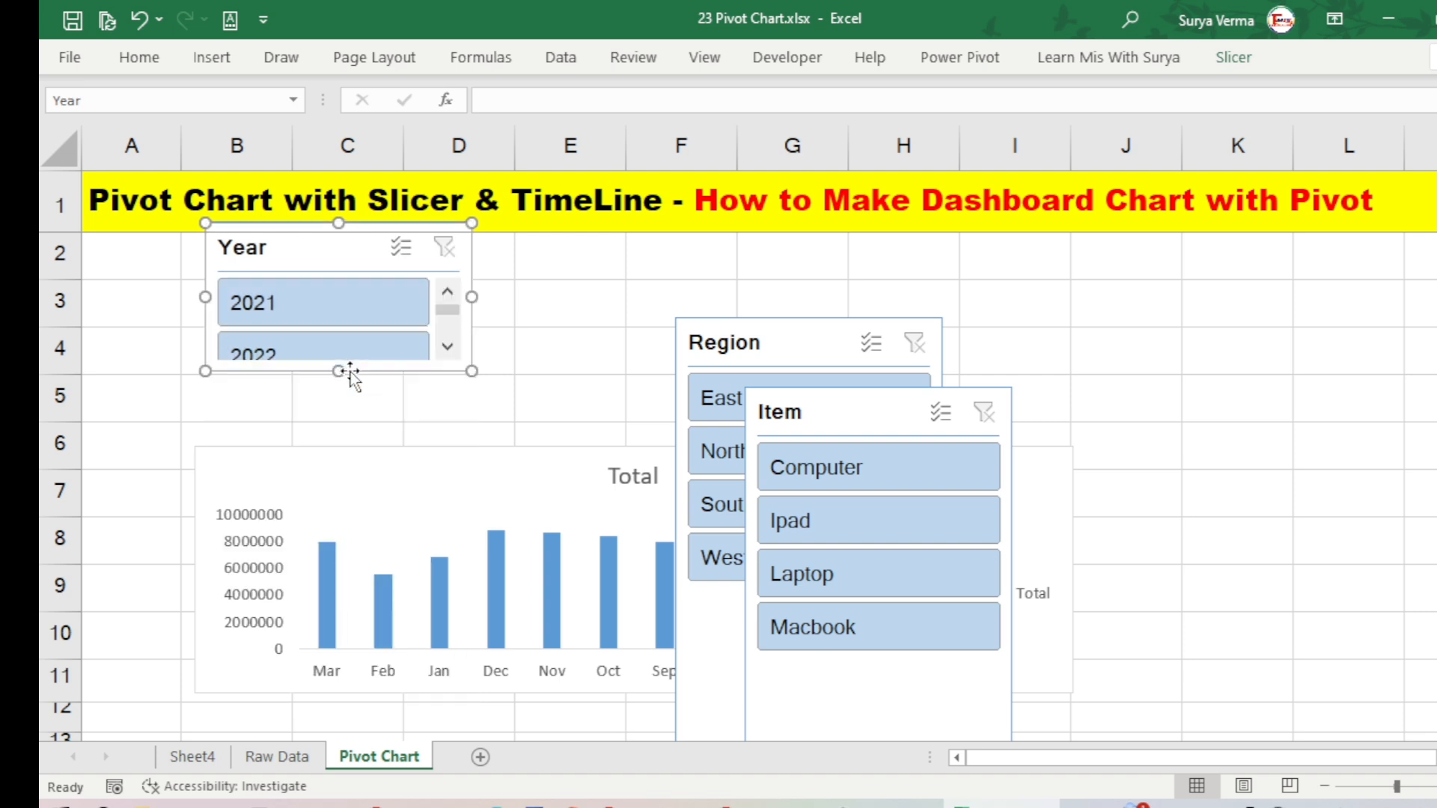
{"action": "left_click_drag", "start_coordinate": [786, 330], "coordinate": [599, 246]}
{"action": "left_click_drag", "start_coordinate": [627, 720], "coordinate": [636, 410]}
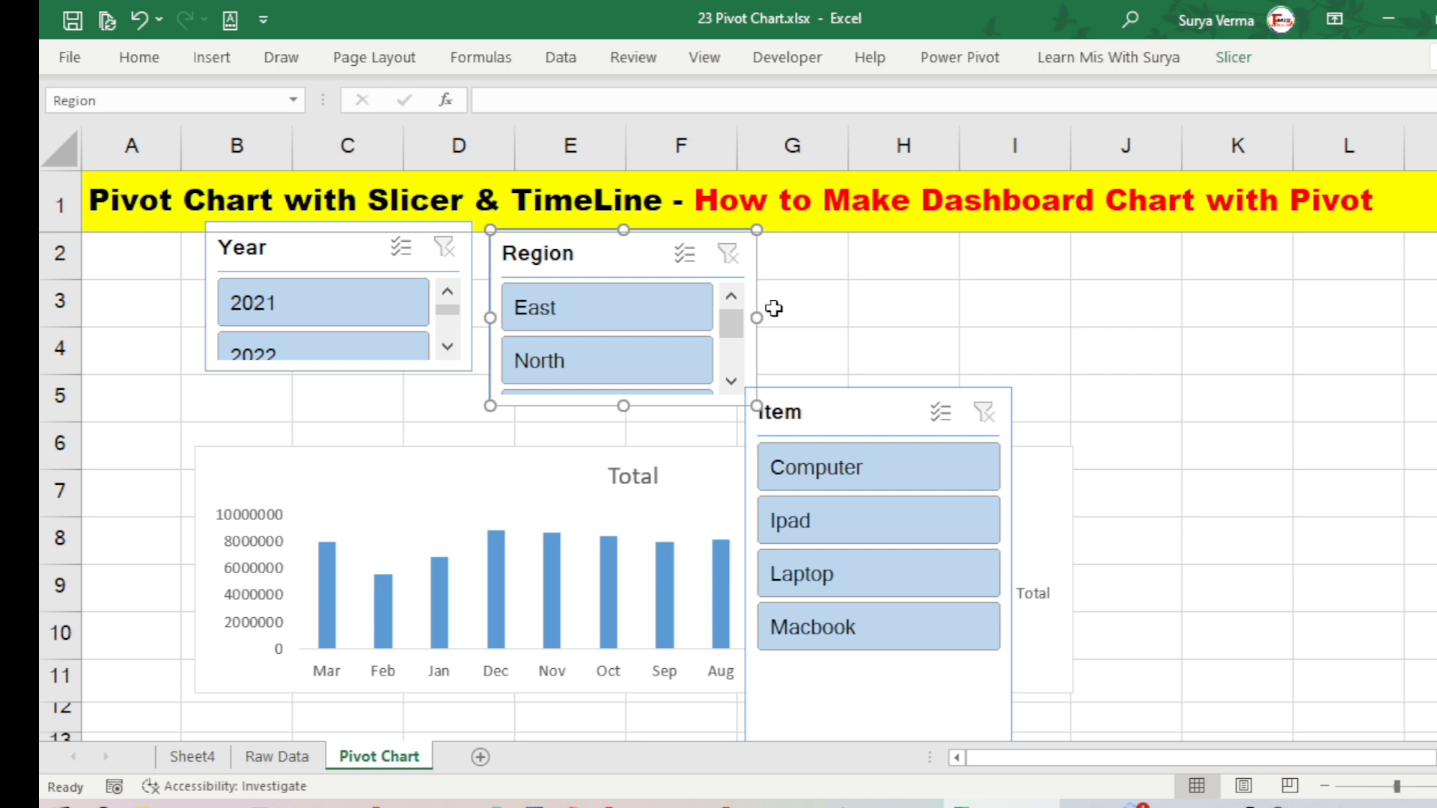
{"action": "left_click_drag", "start_coordinate": [758, 321], "coordinate": [773, 321]}
Step: Place the Item slicer beside Region above the chart, shorten it to about row 5, and show the slicer tools
{"action": "left_click_drag", "start_coordinate": [882, 417], "coordinate": [931, 229]}
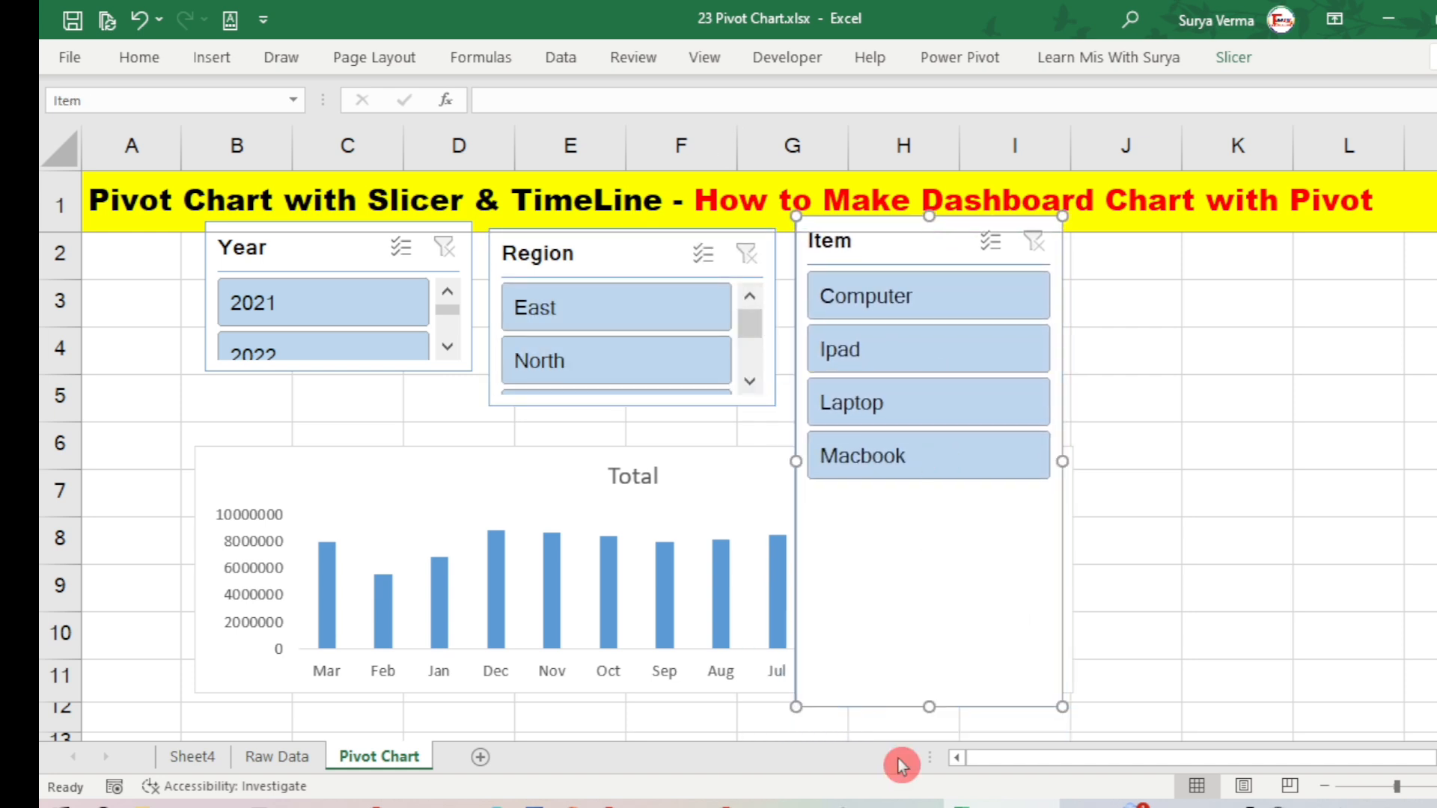
{"action": "left_click_drag", "start_coordinate": [930, 706], "coordinate": [964, 405]}
{"action": "left_click", "coordinate": [1234, 56]}
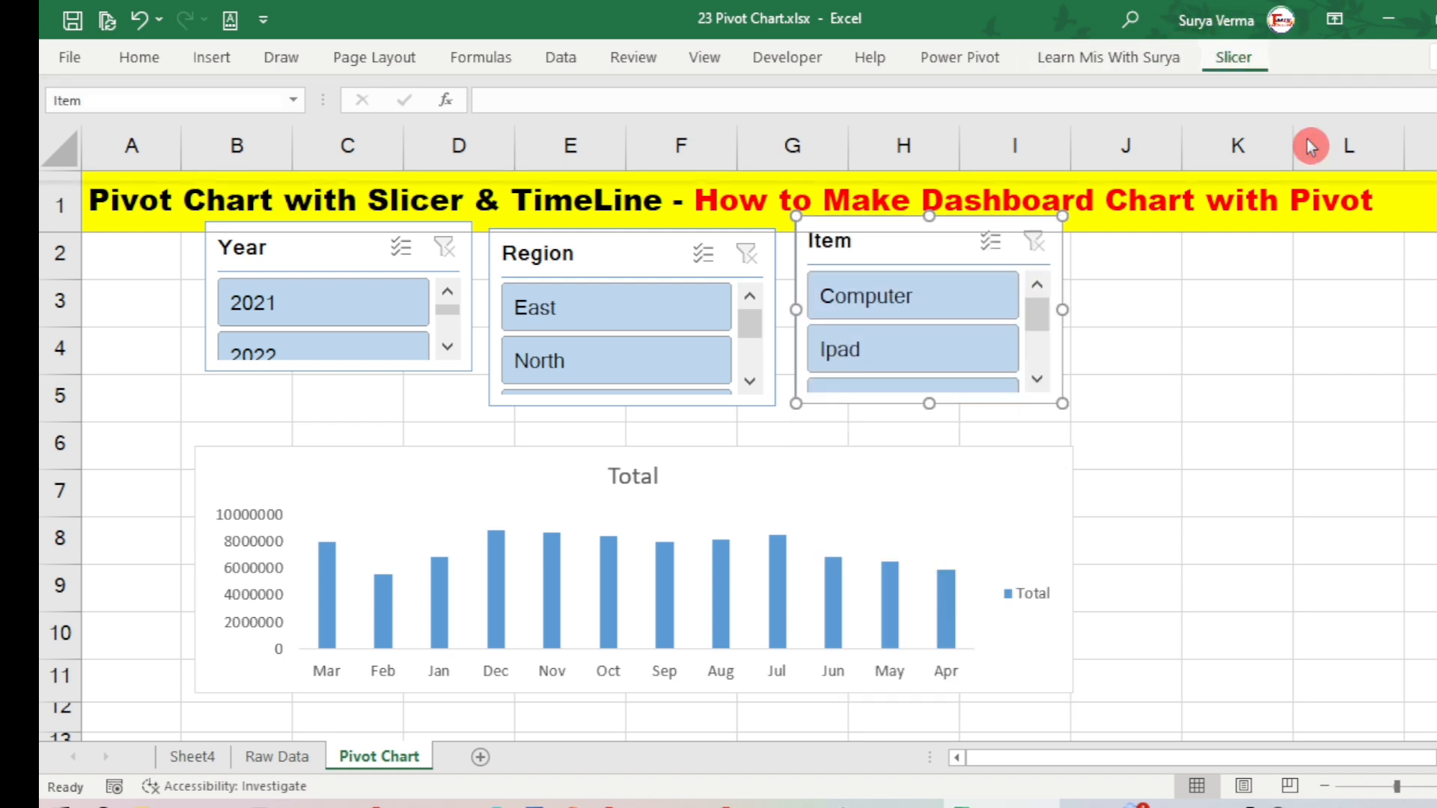
Step: Set the Item slicer's buttons to three columns and move the slicer down just below the title row
{"action": "left_click", "coordinate": [1131, 85]}
{"action": "left_click", "coordinate": [1131, 85]}
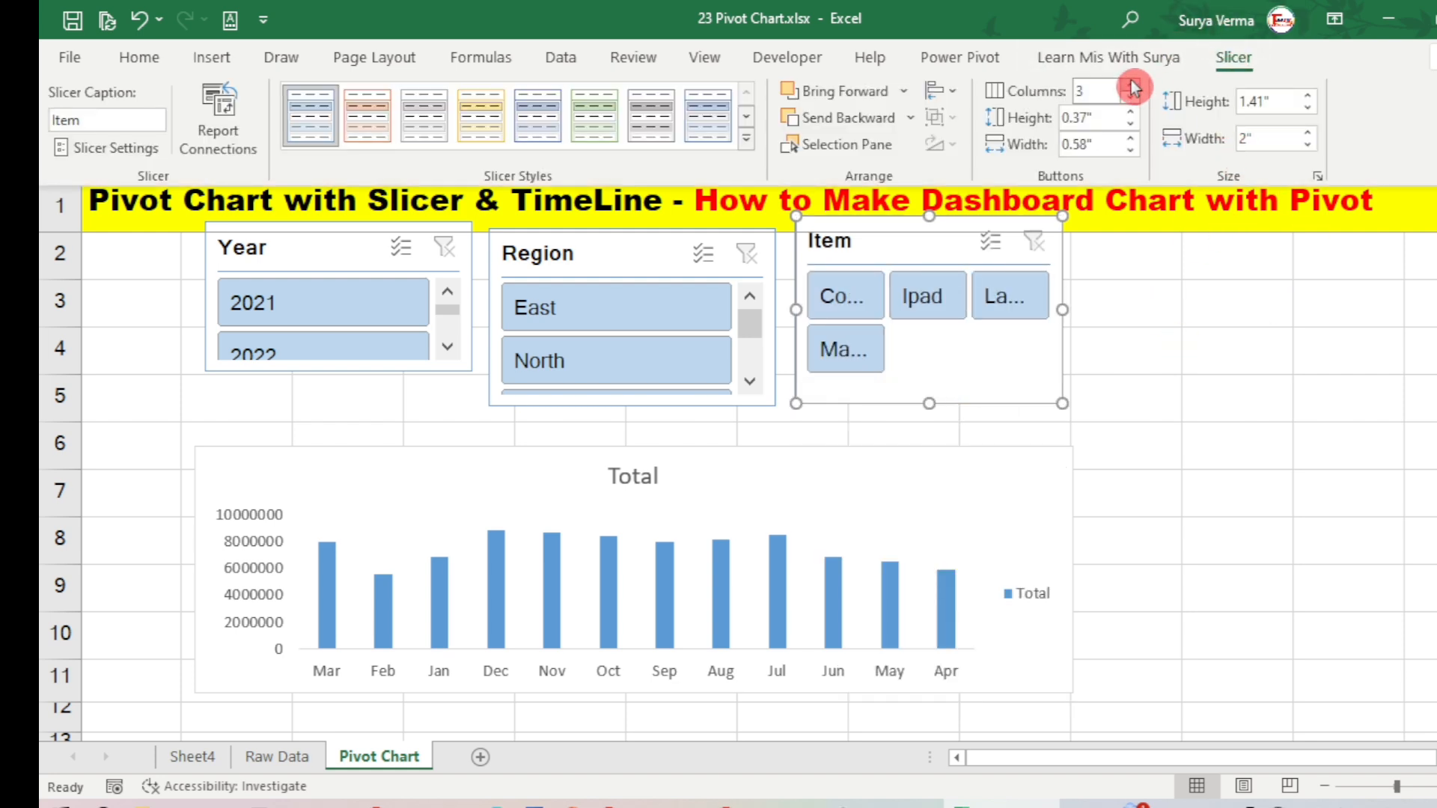
{"action": "left_click", "coordinate": [913, 244]}
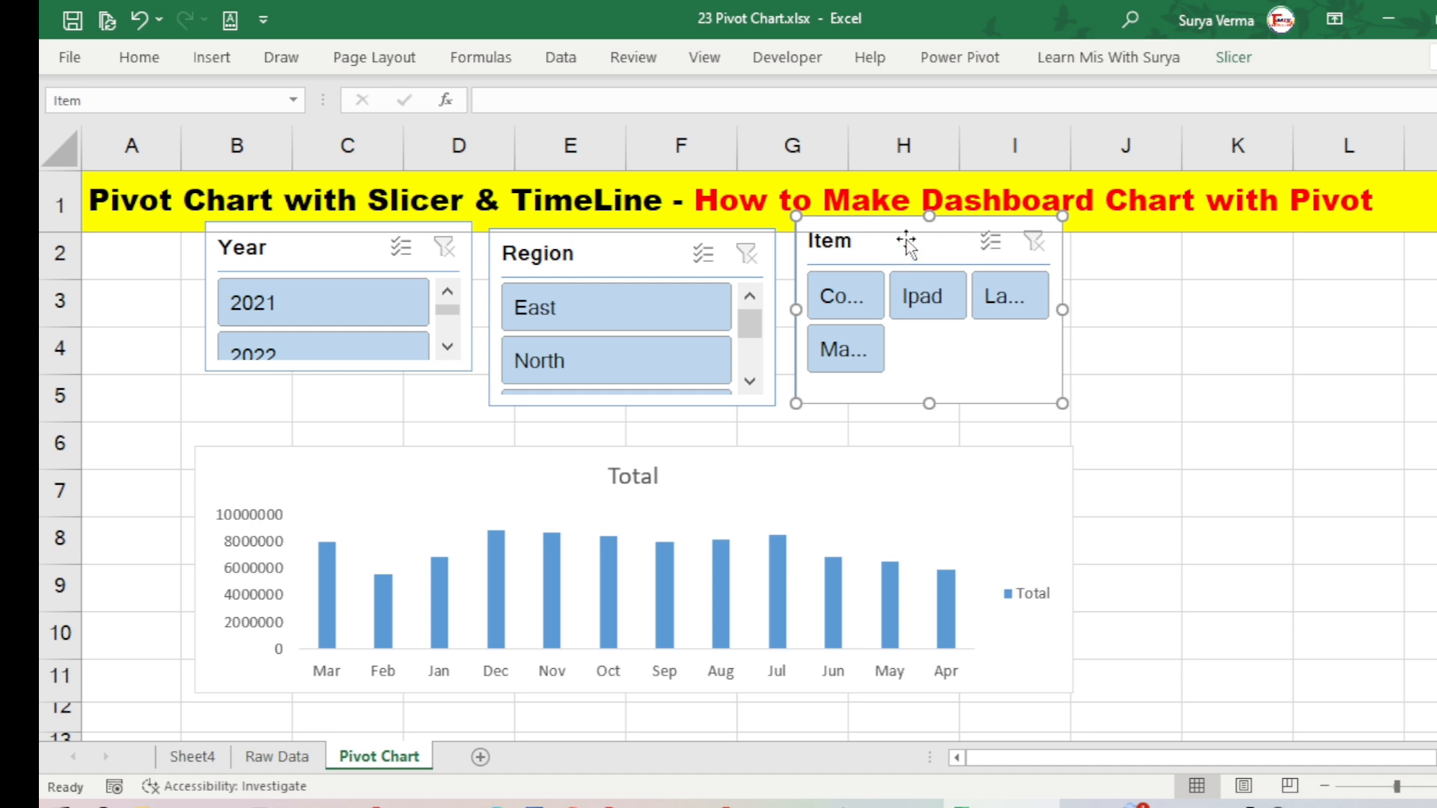
{"action": "left_click_drag", "start_coordinate": [908, 243], "coordinate": [901, 274]}
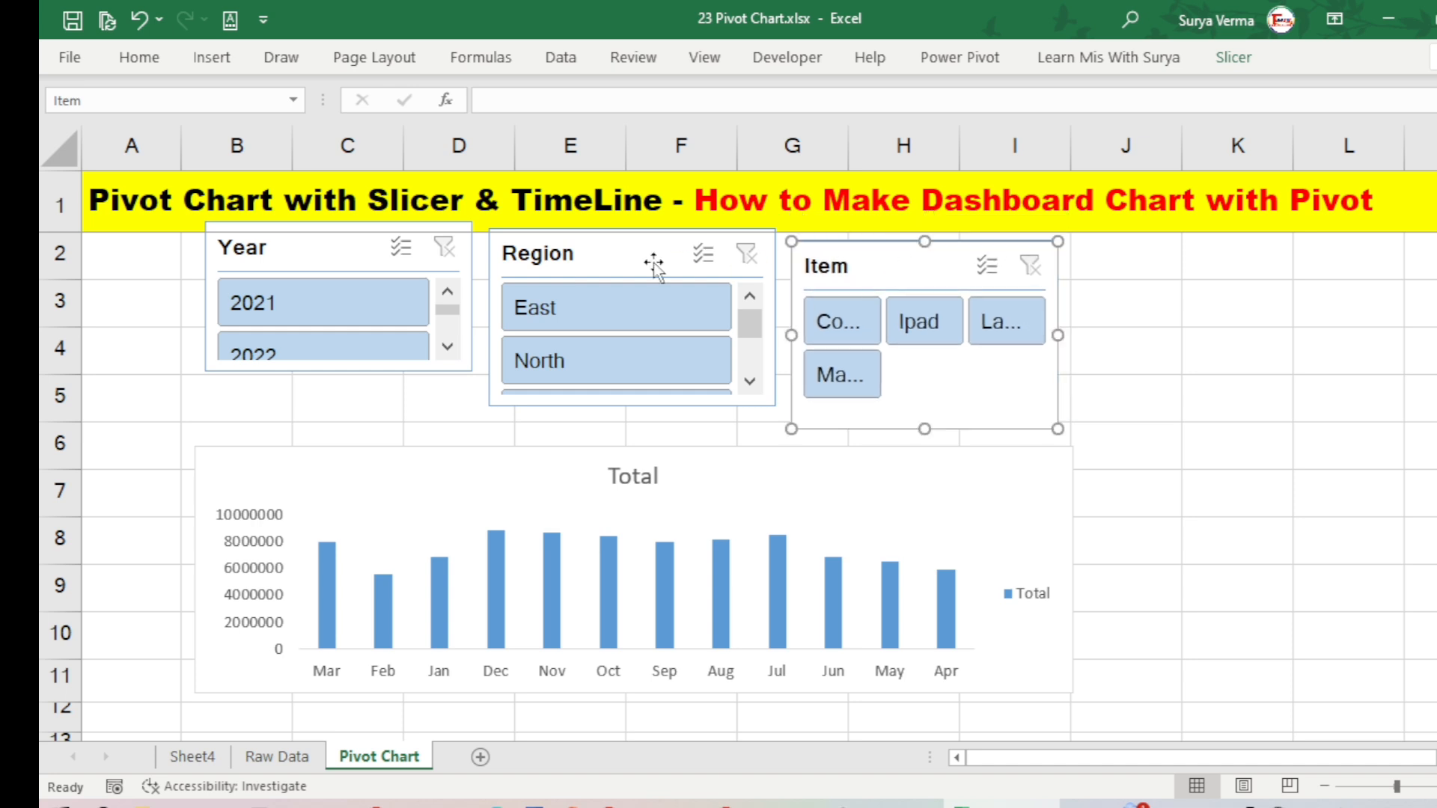
Step: Move the Region slicer down level with the Item slicer and set its buttons to three columns
{"action": "left_click_drag", "start_coordinate": [652, 262], "coordinate": [652, 274]}
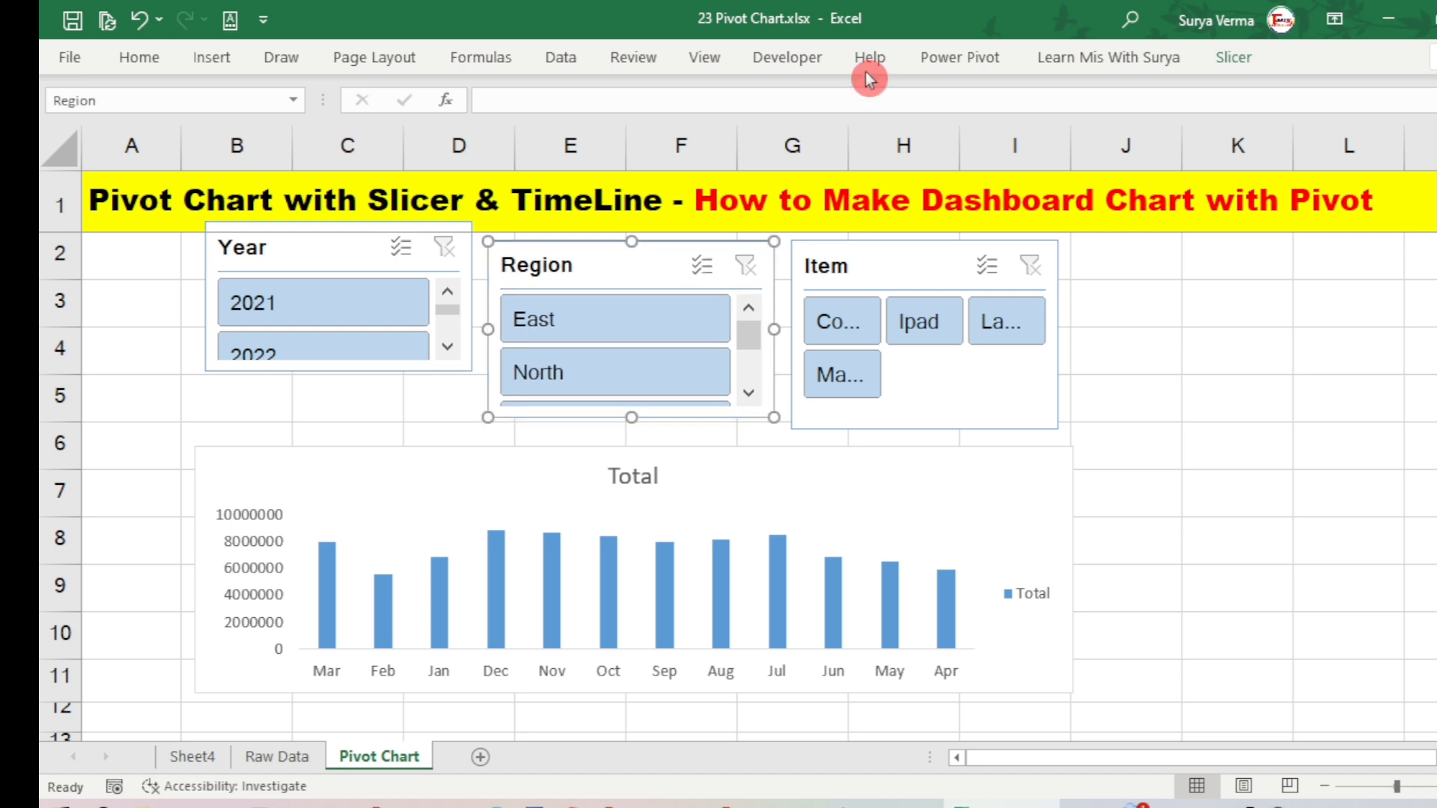
{"action": "left_click", "coordinate": [1235, 63]}
{"action": "left_click", "coordinate": [1132, 88]}
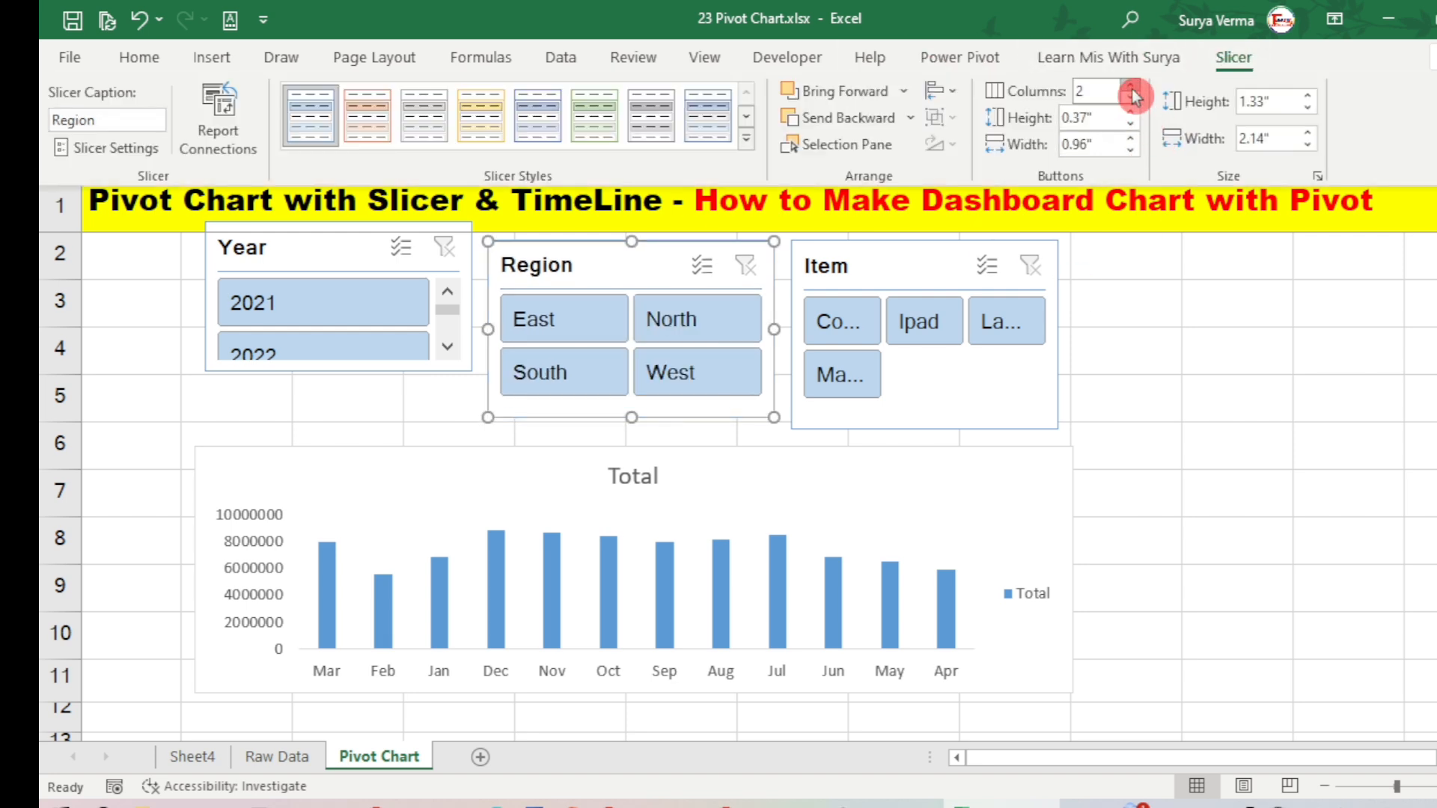
{"action": "left_click", "coordinate": [1131, 88]}
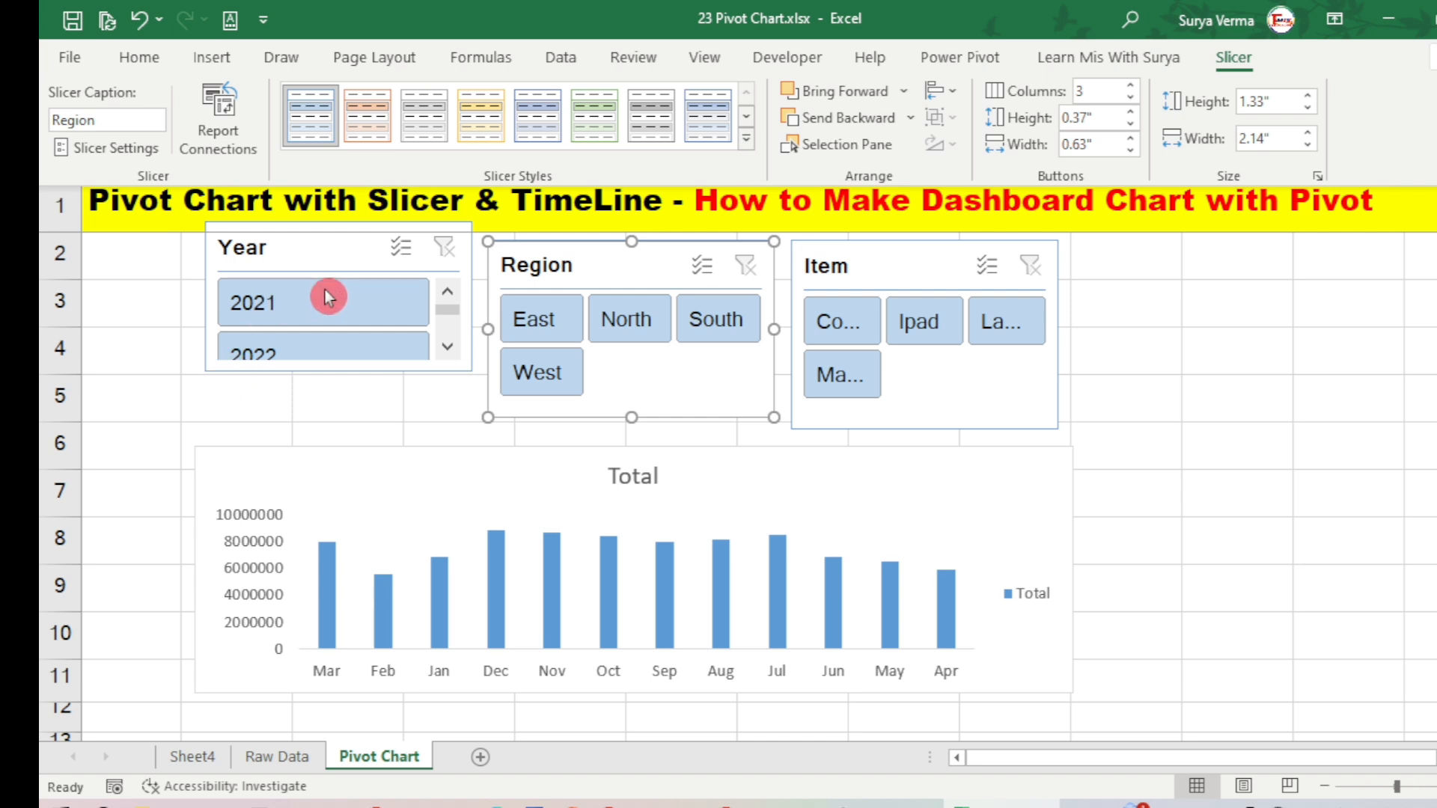
Step: Align the Year slicer below the title row with the other slicers and set its buttons to three columns
{"action": "left_click", "coordinate": [325, 250]}
{"action": "left_click_drag", "start_coordinate": [314, 254], "coordinate": [319, 269]}
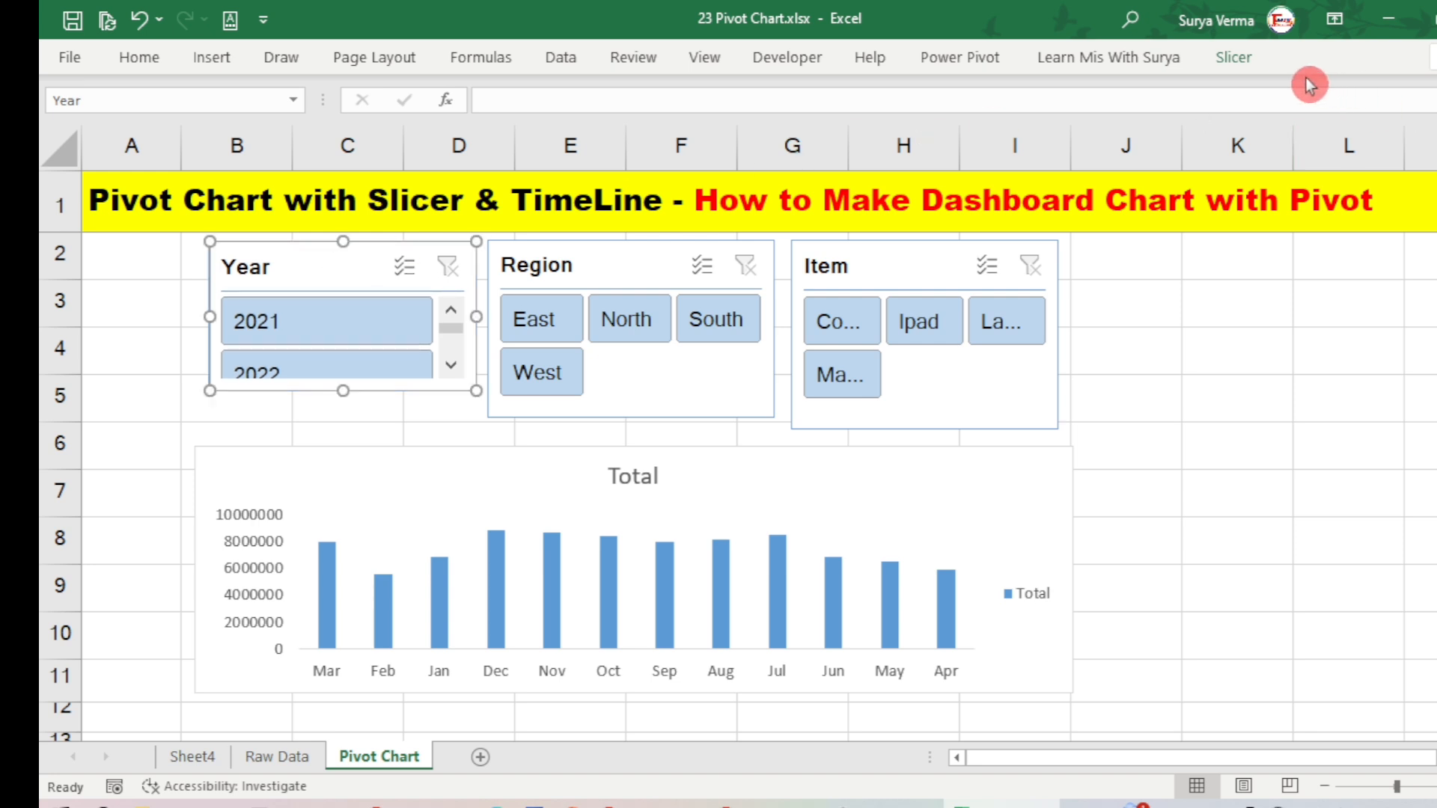
{"action": "left_click", "coordinate": [1234, 58]}
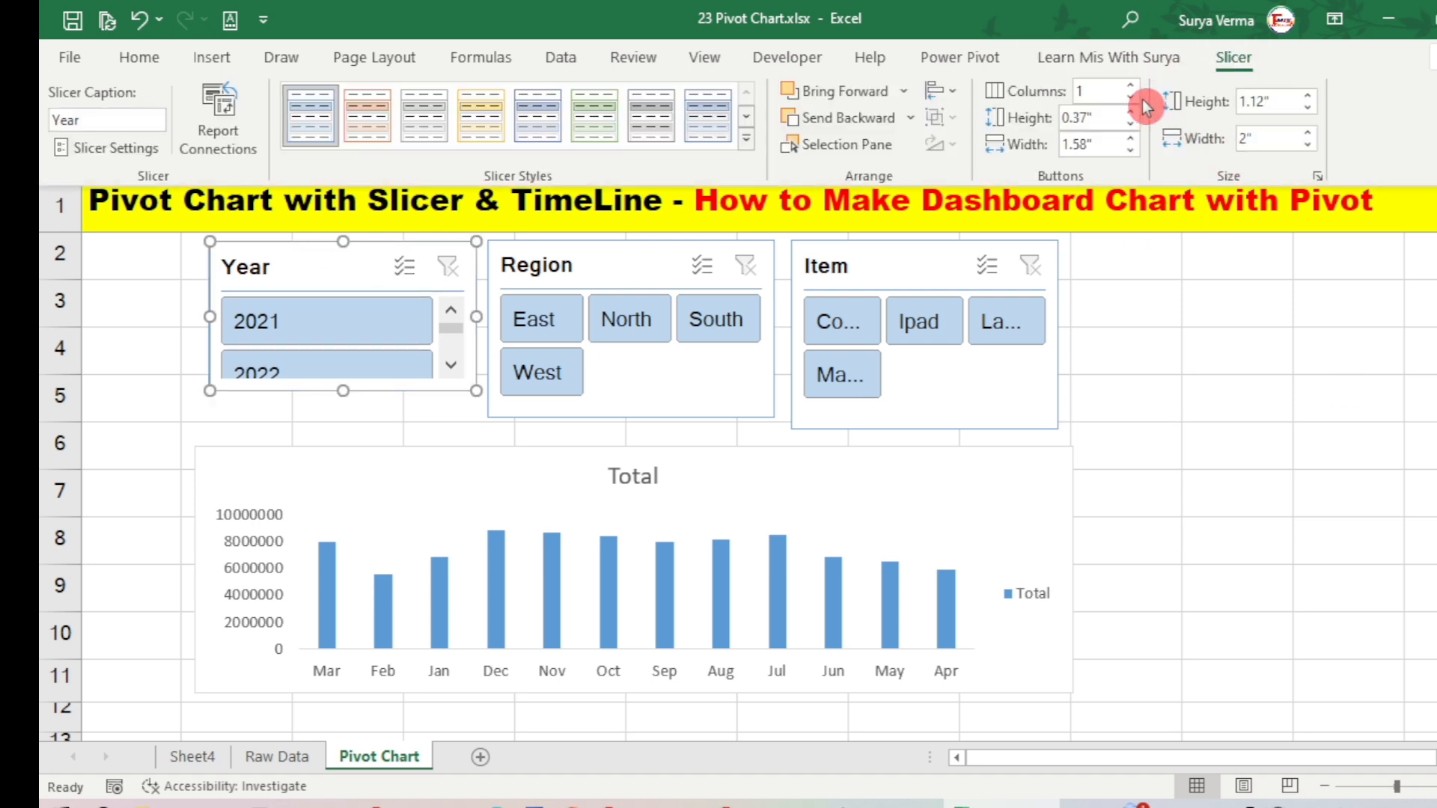
{"action": "left_click", "coordinate": [1132, 87]}
{"action": "left_click", "coordinate": [1131, 87]}
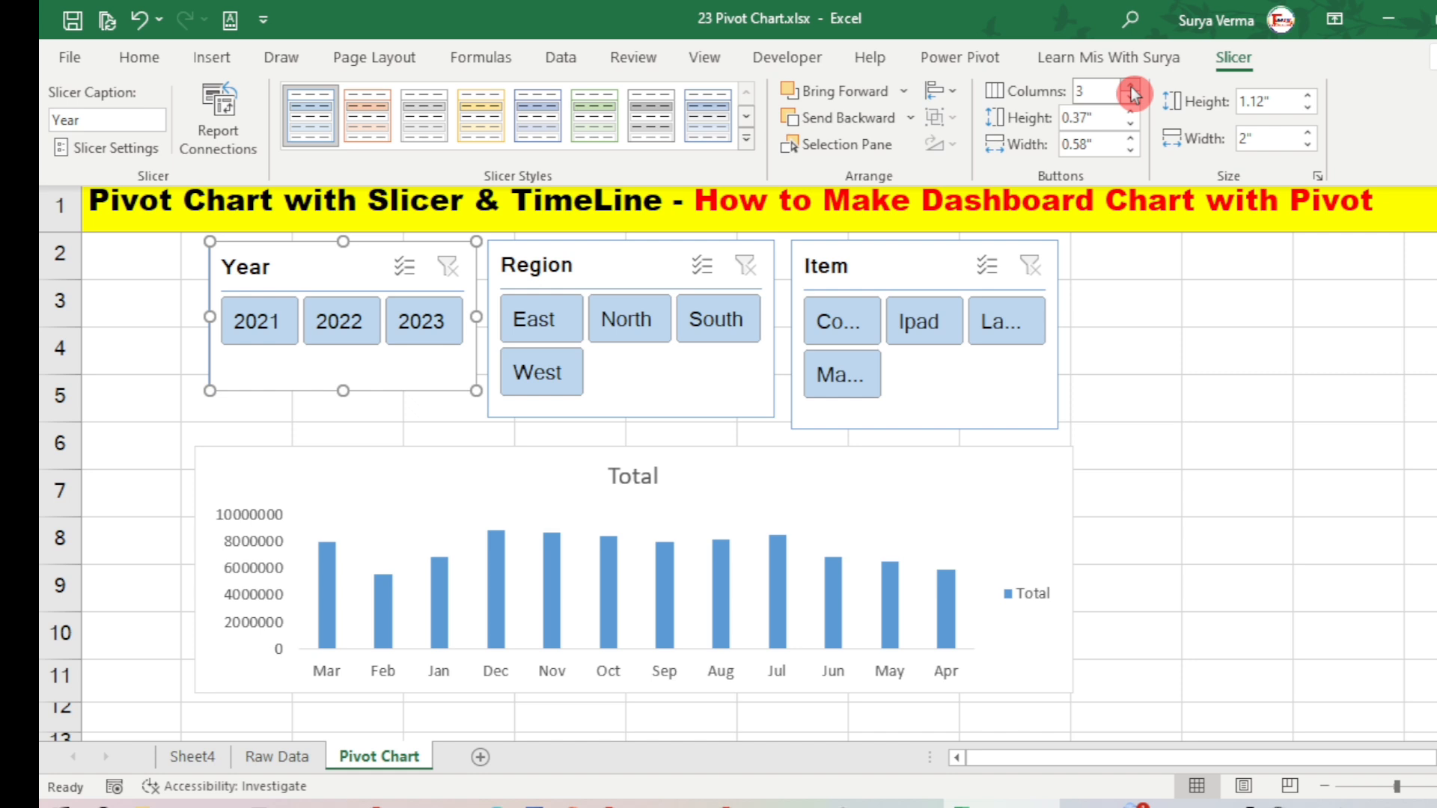
Step: Lengthen the Year slicer to about 1.34" and apply the light orange slicer style to it
{"action": "left_click", "coordinate": [343, 391]}
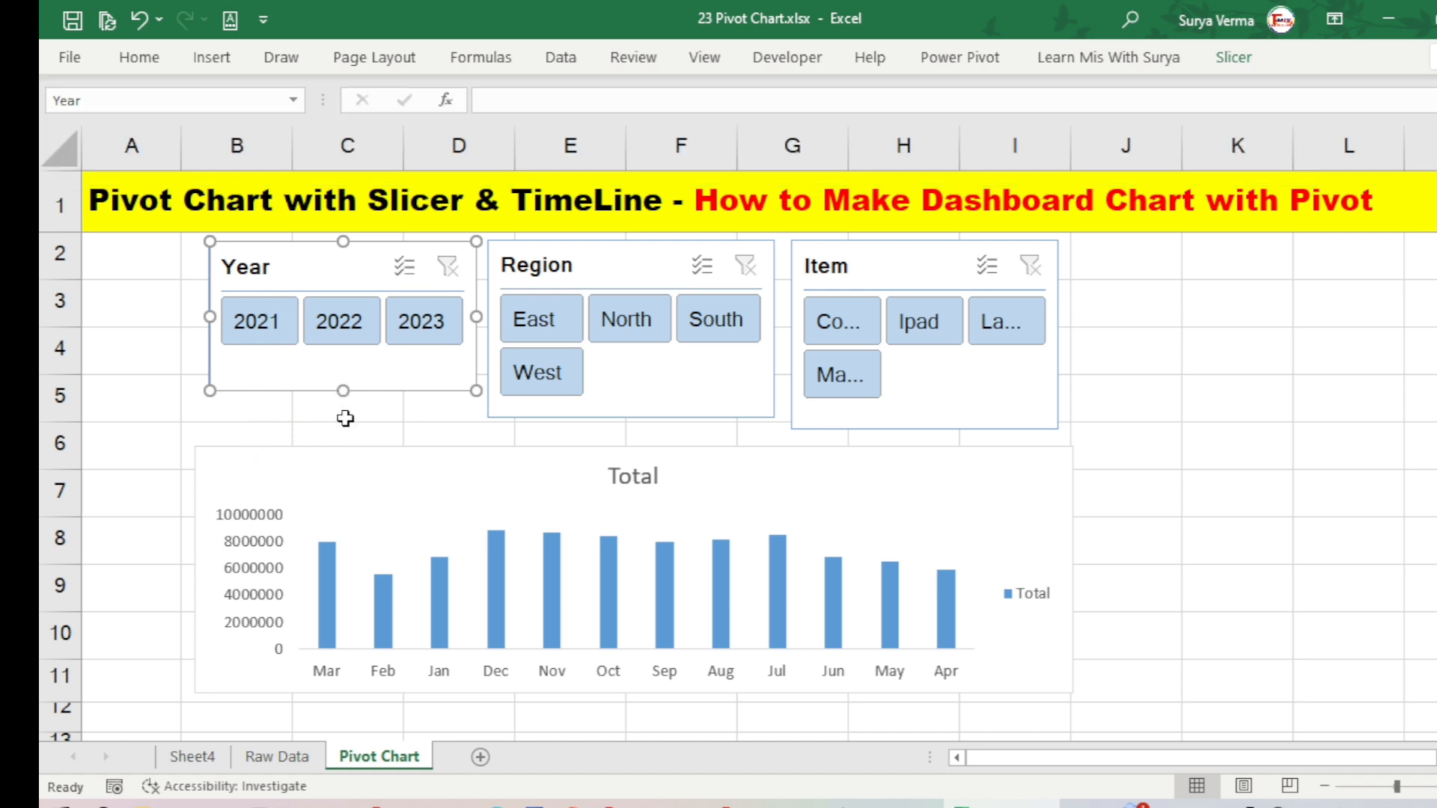
{"action": "left_click_drag", "start_coordinate": [342, 392], "coordinate": [346, 420]}
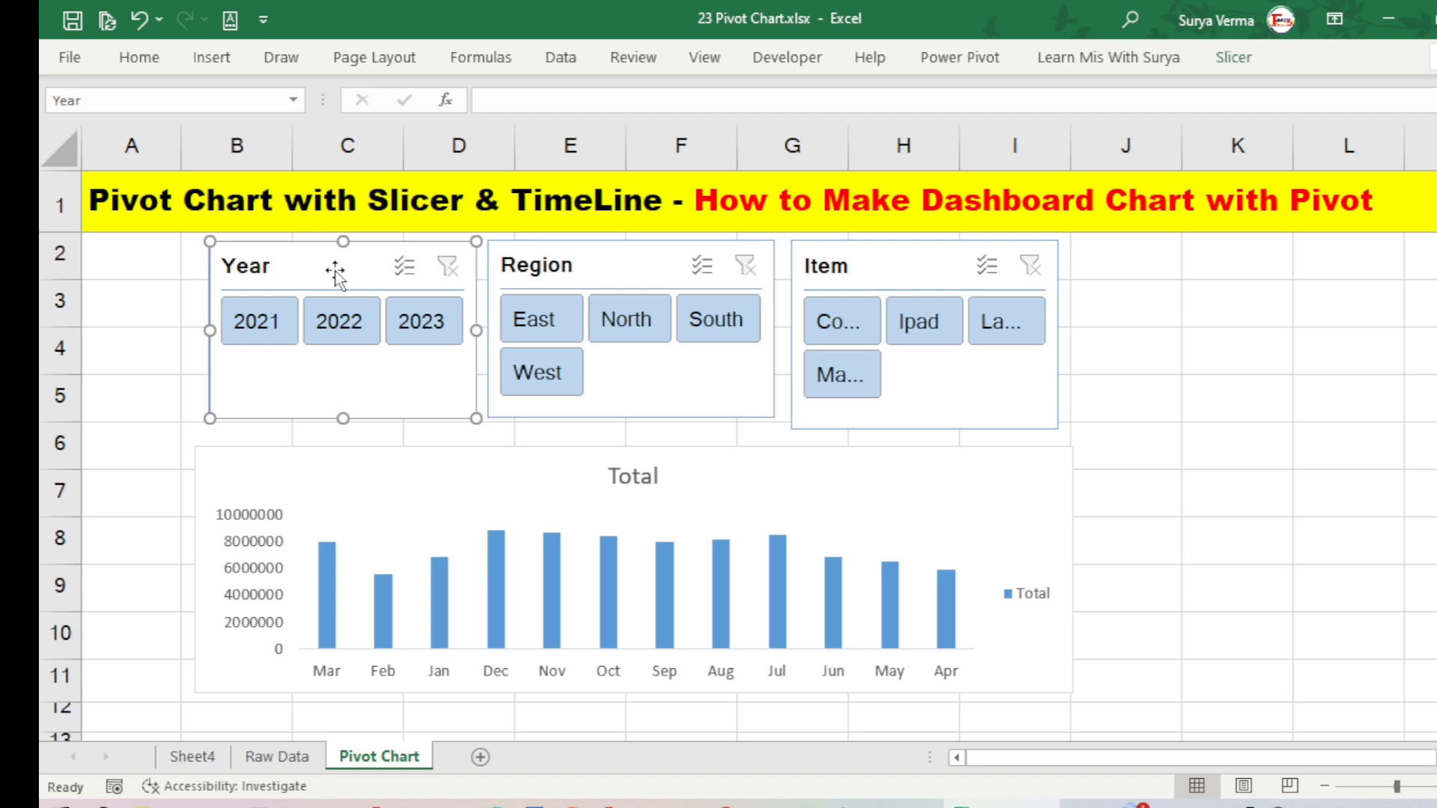
{"action": "left_click", "coordinate": [1238, 66]}
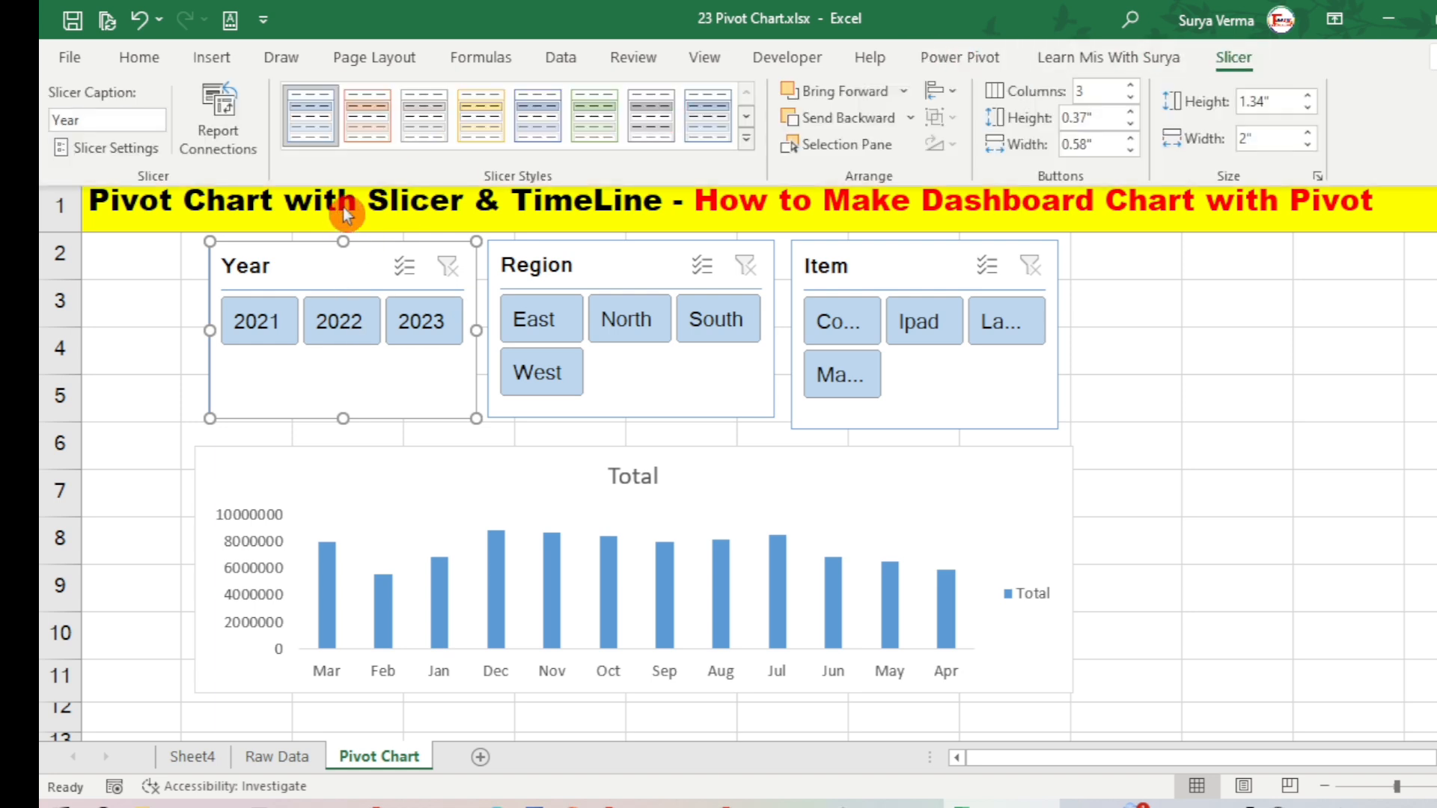
{"action": "left_click", "coordinate": [357, 128]}
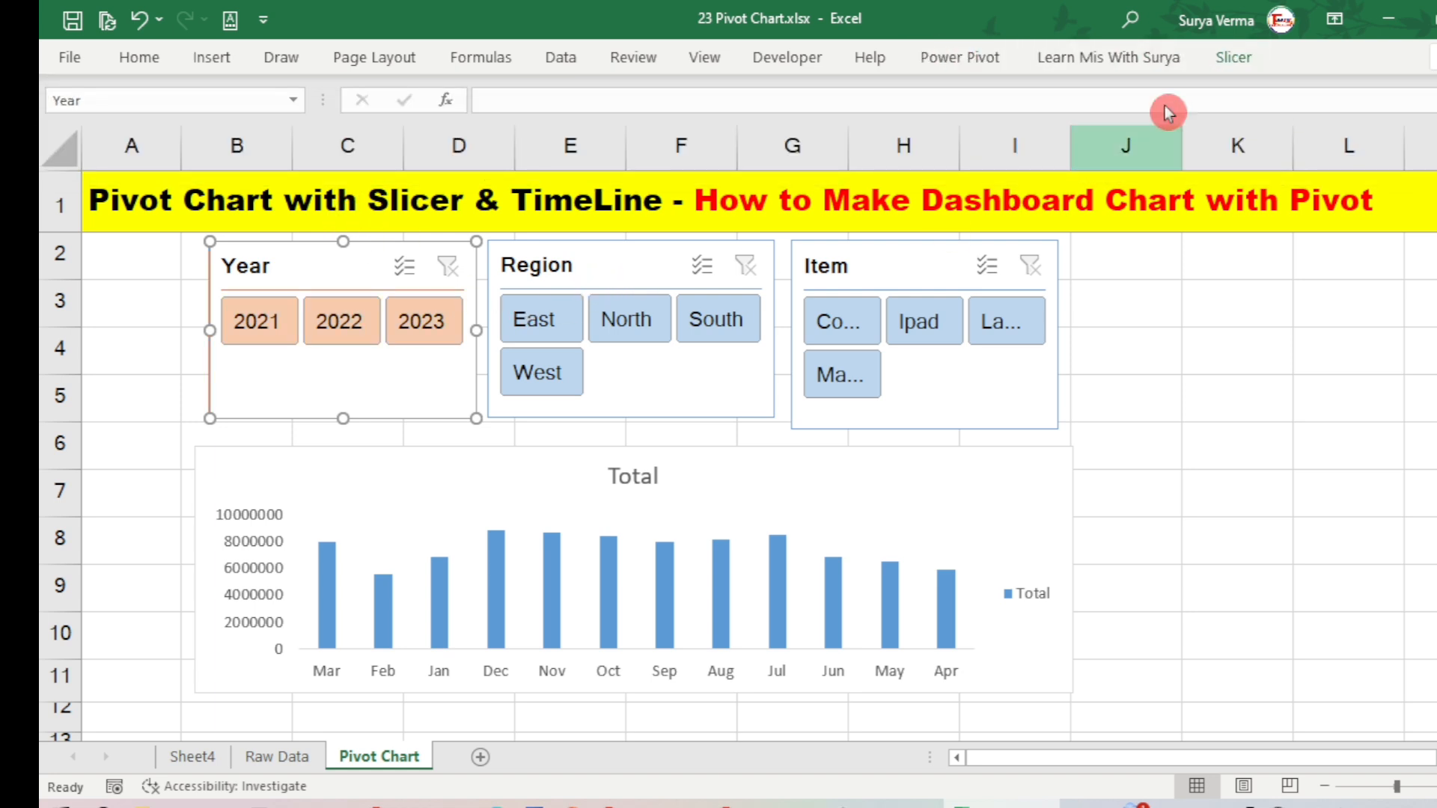
Step: Apply the same light orange slicer style to the Region and Item slicers
{"action": "left_click", "coordinate": [1231, 60]}
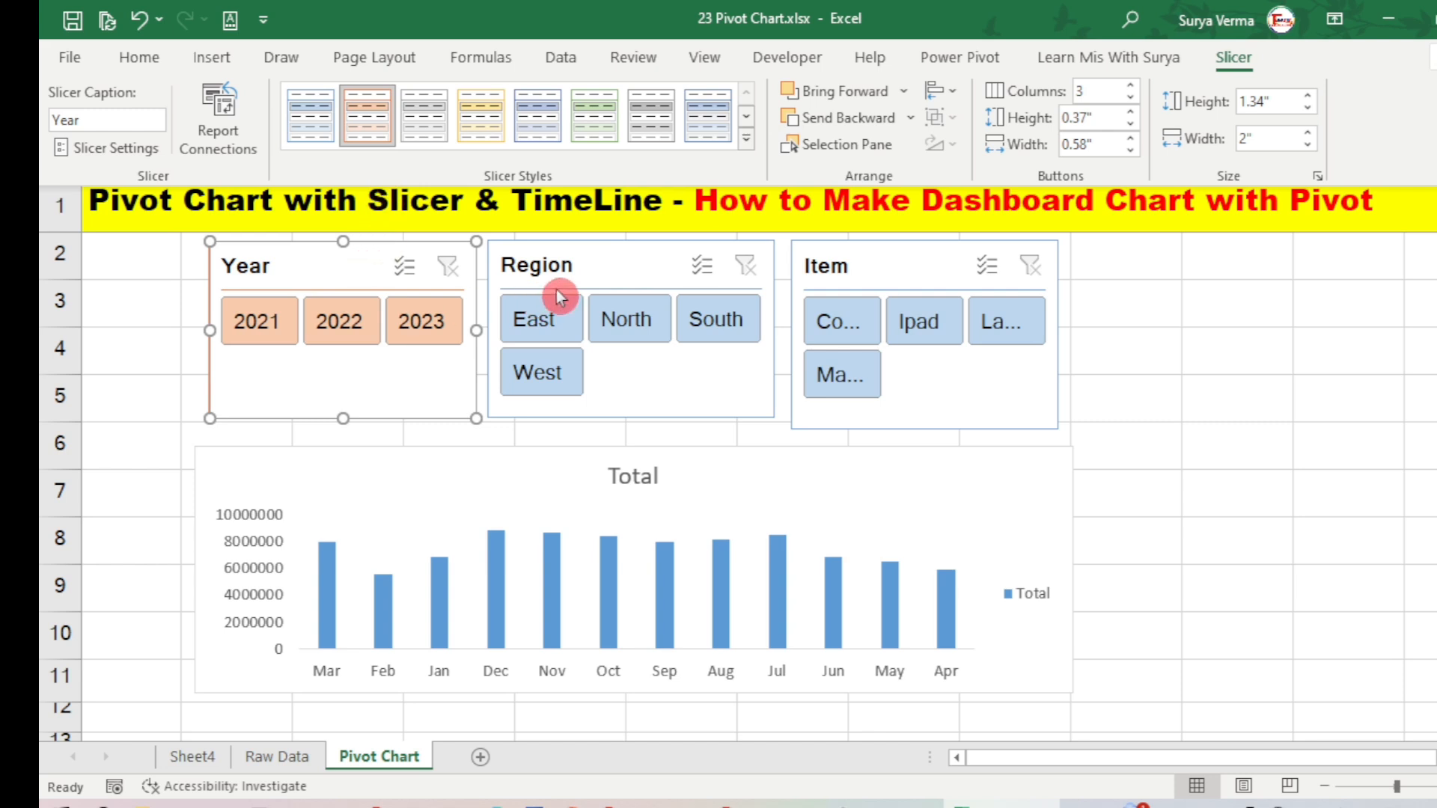
{"action": "left_click", "coordinate": [587, 271]}
{"action": "left_click", "coordinate": [587, 271]}
{"action": "left_click", "coordinate": [1235, 60]}
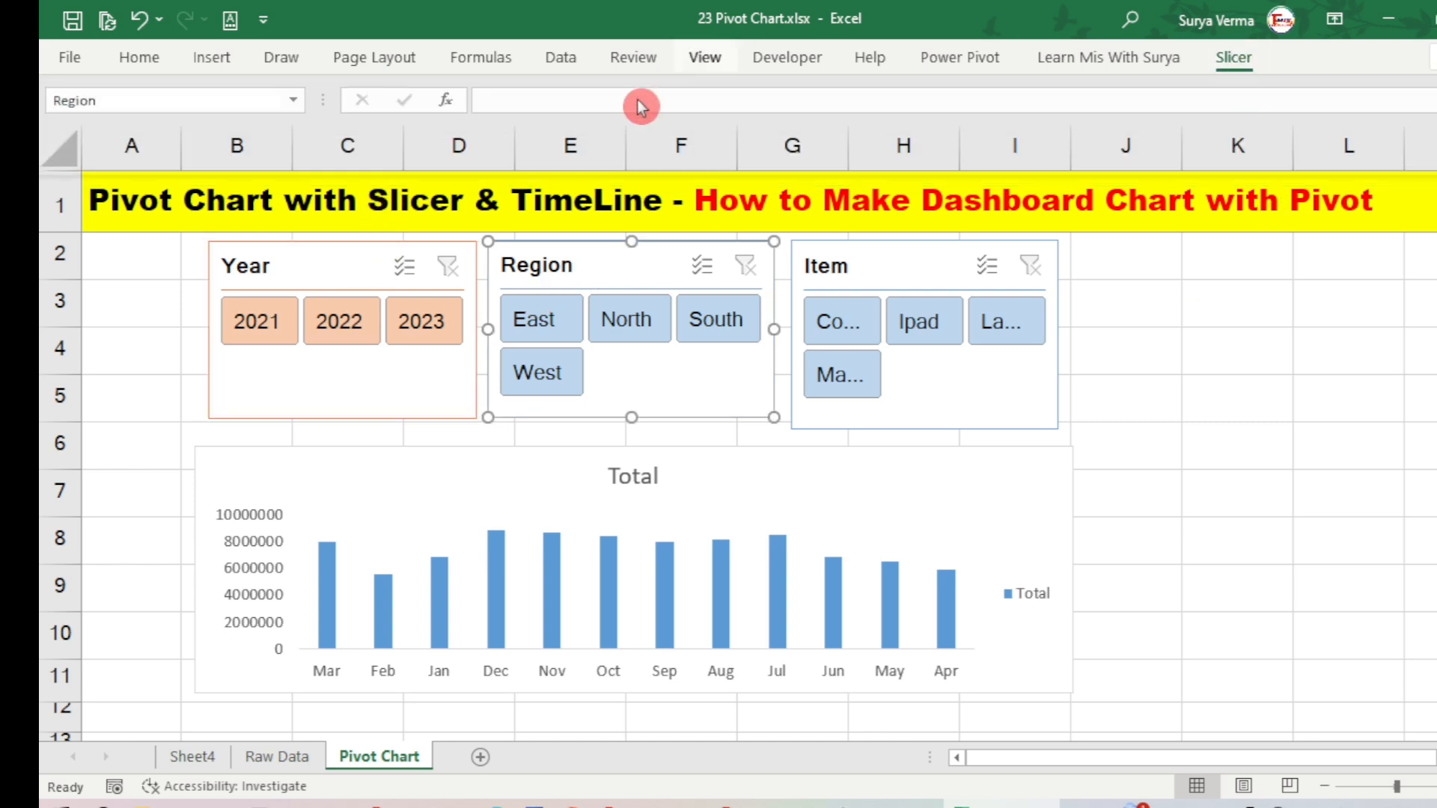
{"action": "left_click", "coordinate": [366, 116]}
{"action": "left_click", "coordinate": [888, 255]}
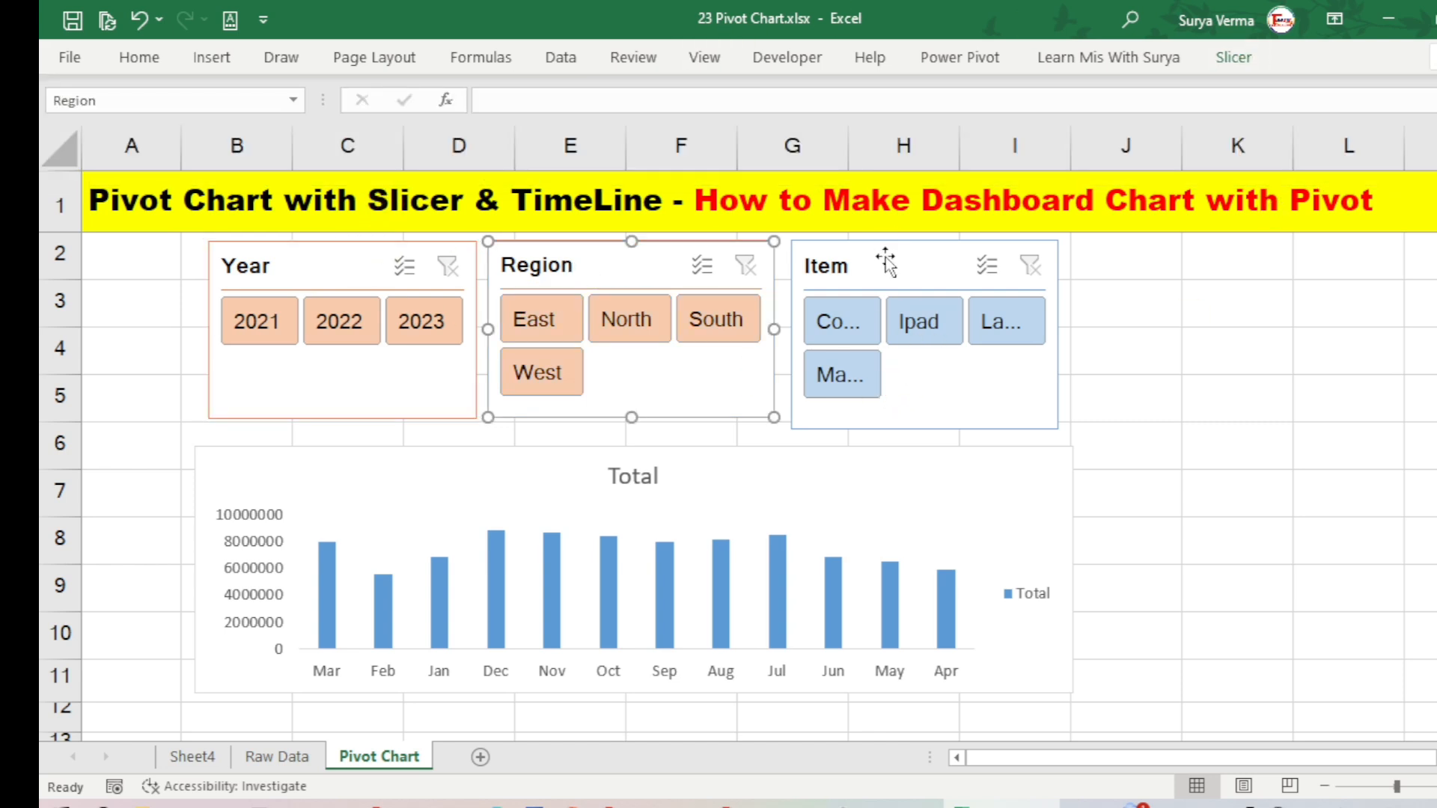
{"action": "left_click", "coordinate": [887, 260]}
{"action": "left_click", "coordinate": [1234, 58]}
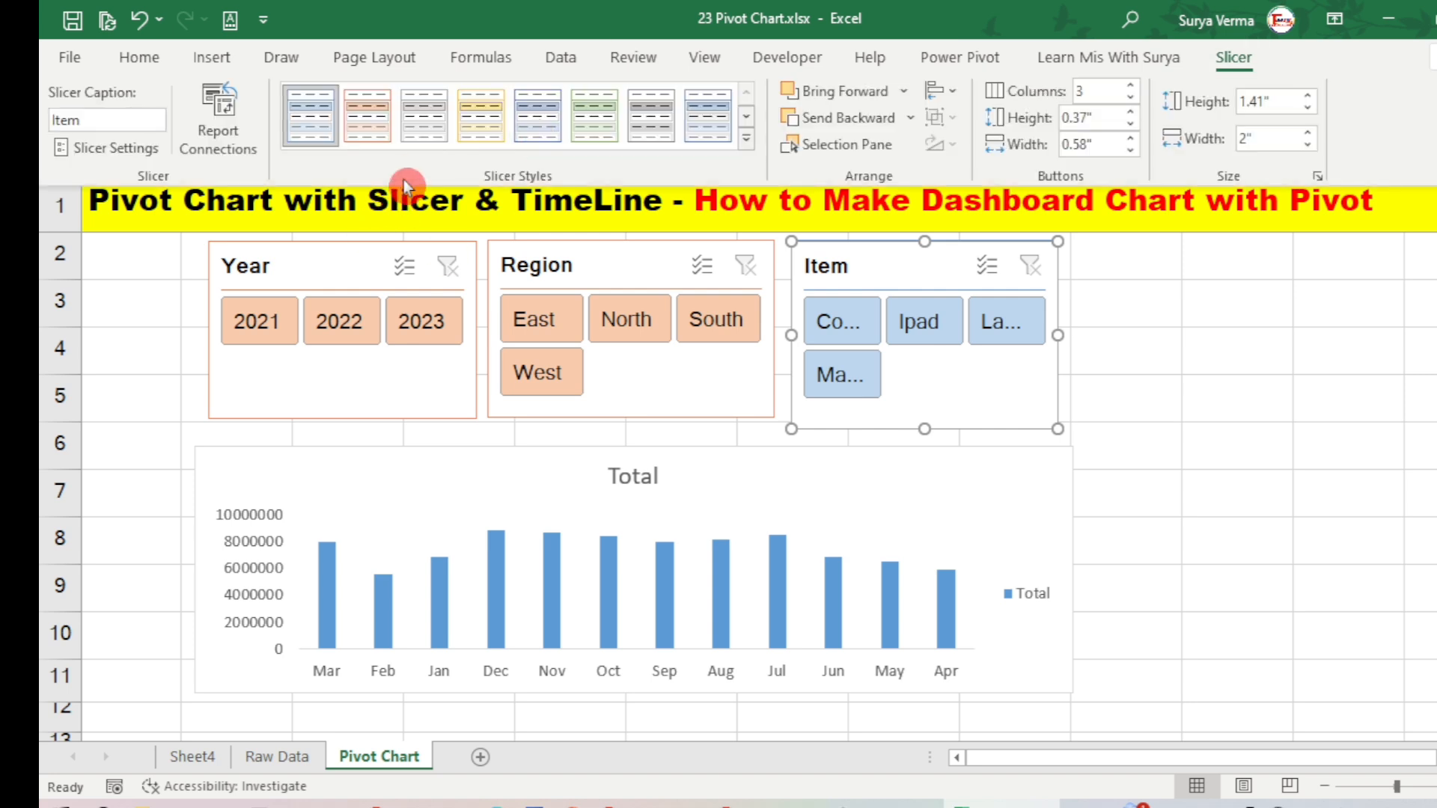
{"action": "left_click", "coordinate": [368, 133]}
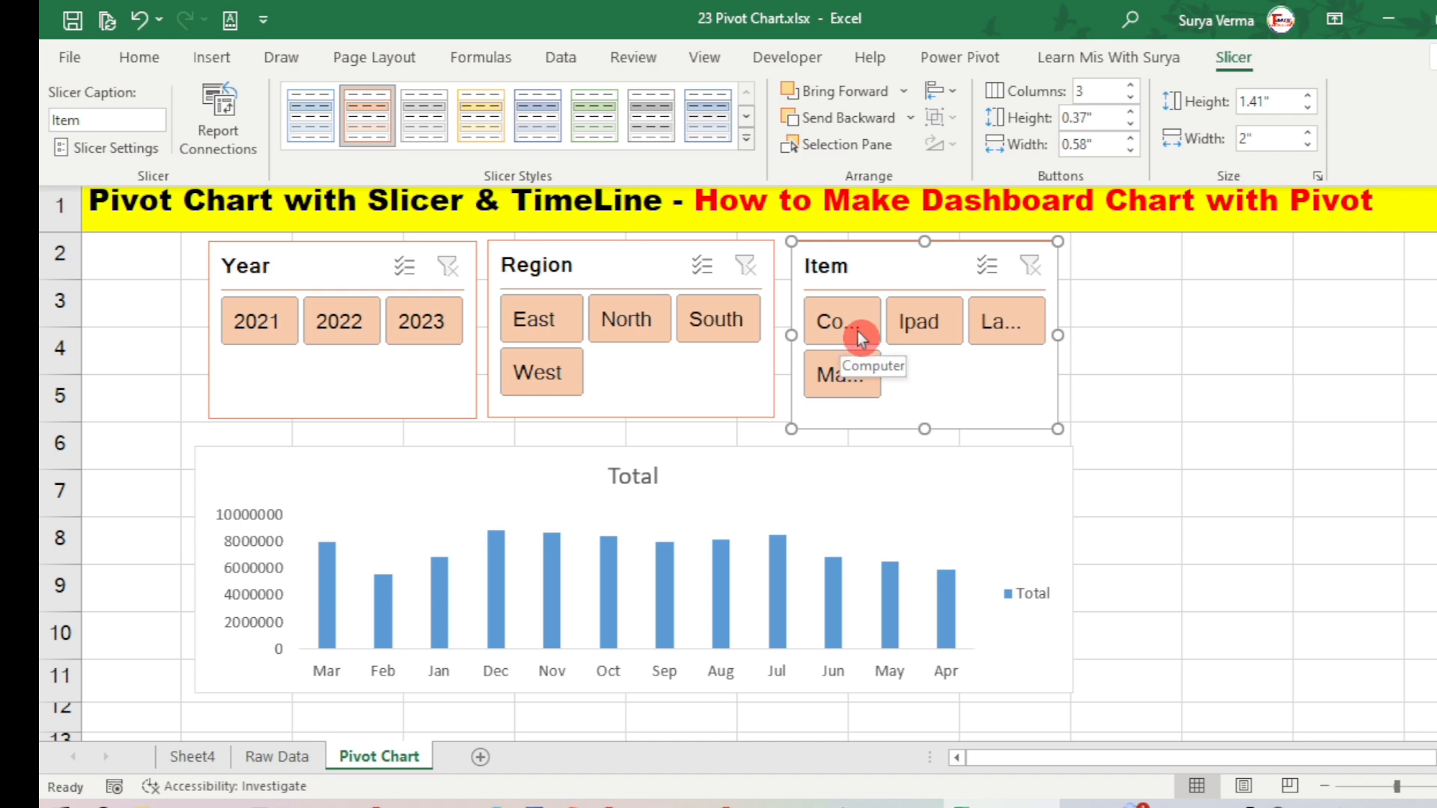
Step: Set the Item slicer's button height to 0.2" and widen the slicer to about 2.53", reaching into column J
{"action": "left_click", "coordinate": [1132, 126]}
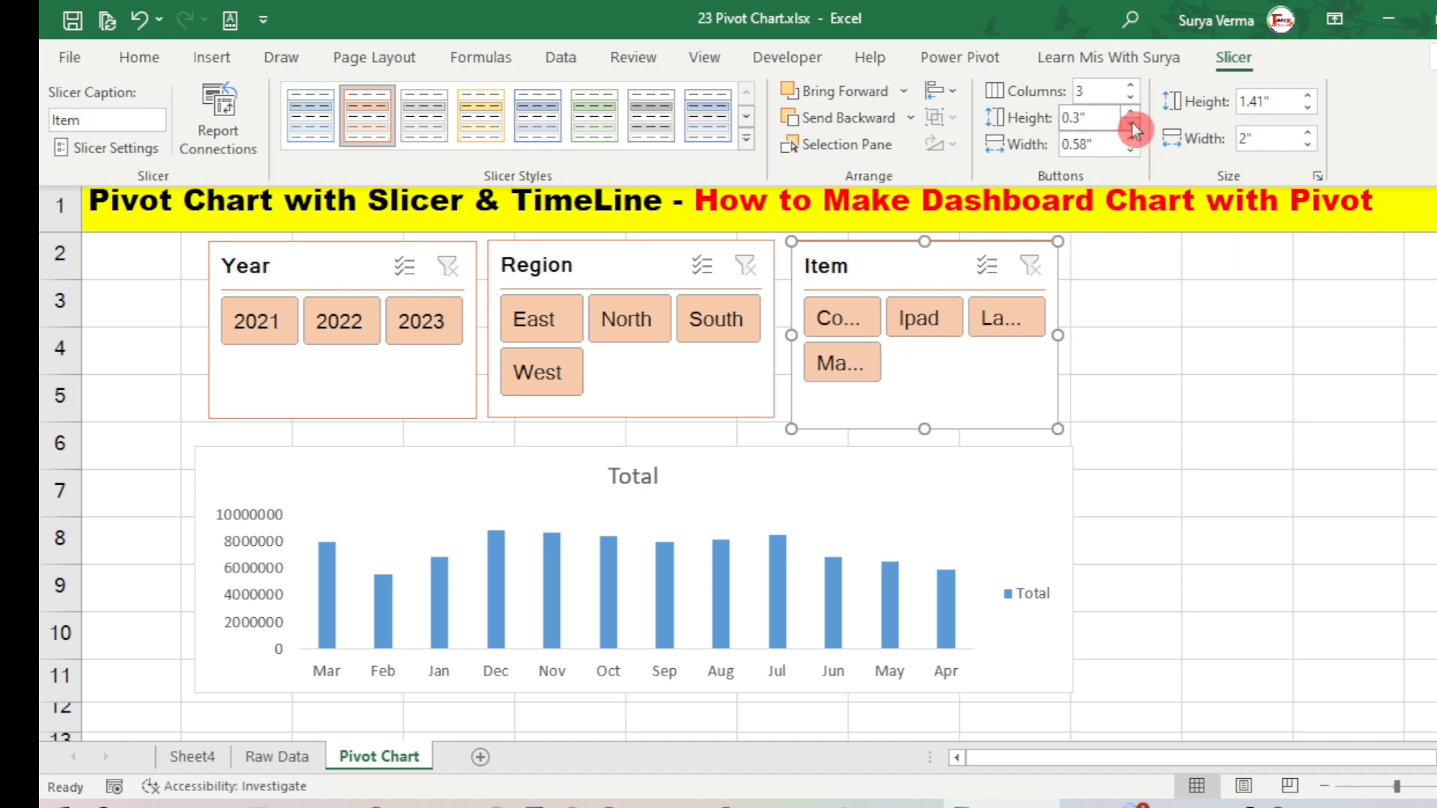
{"action": "left_click", "coordinate": [1132, 126]}
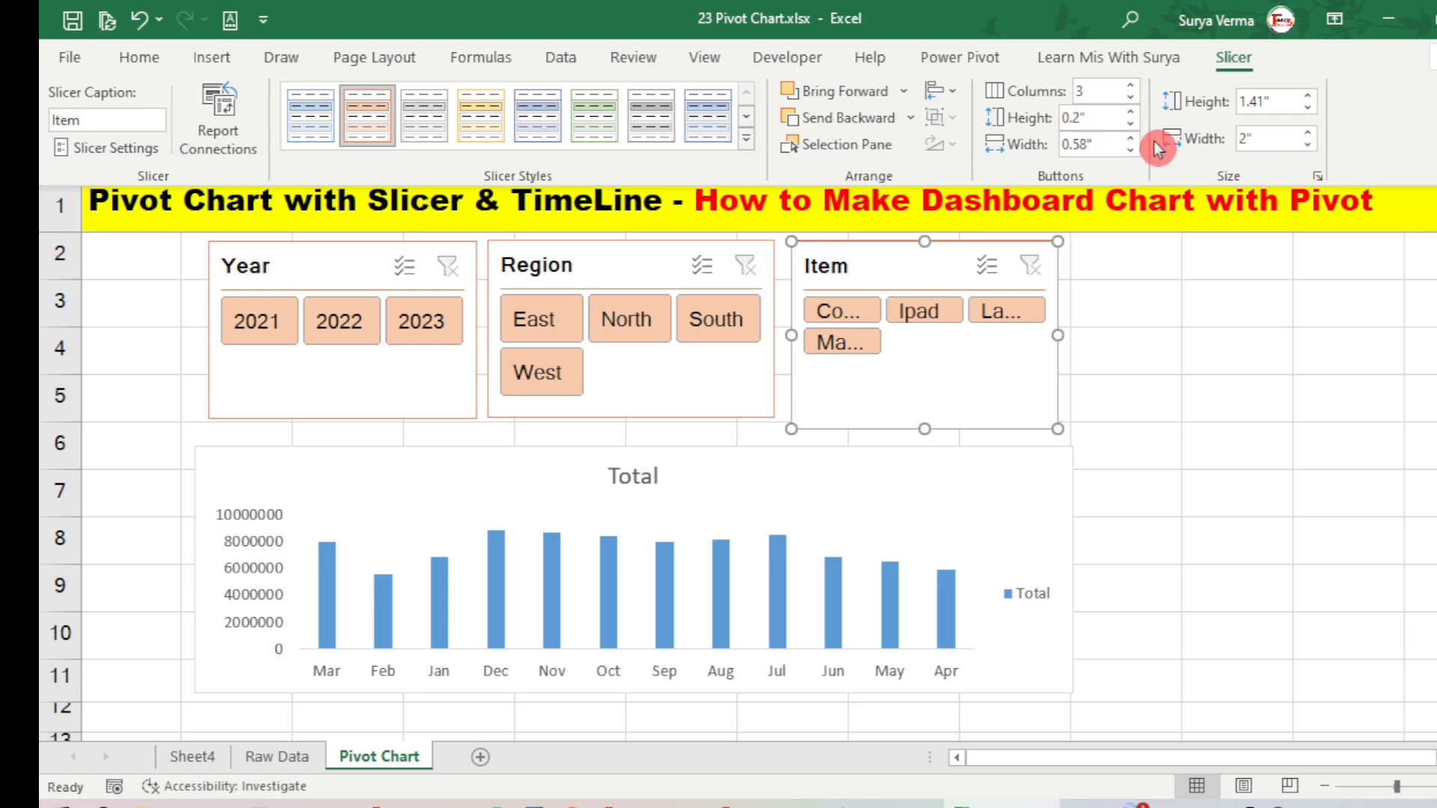
{"action": "left_click", "coordinate": [1060, 337]}
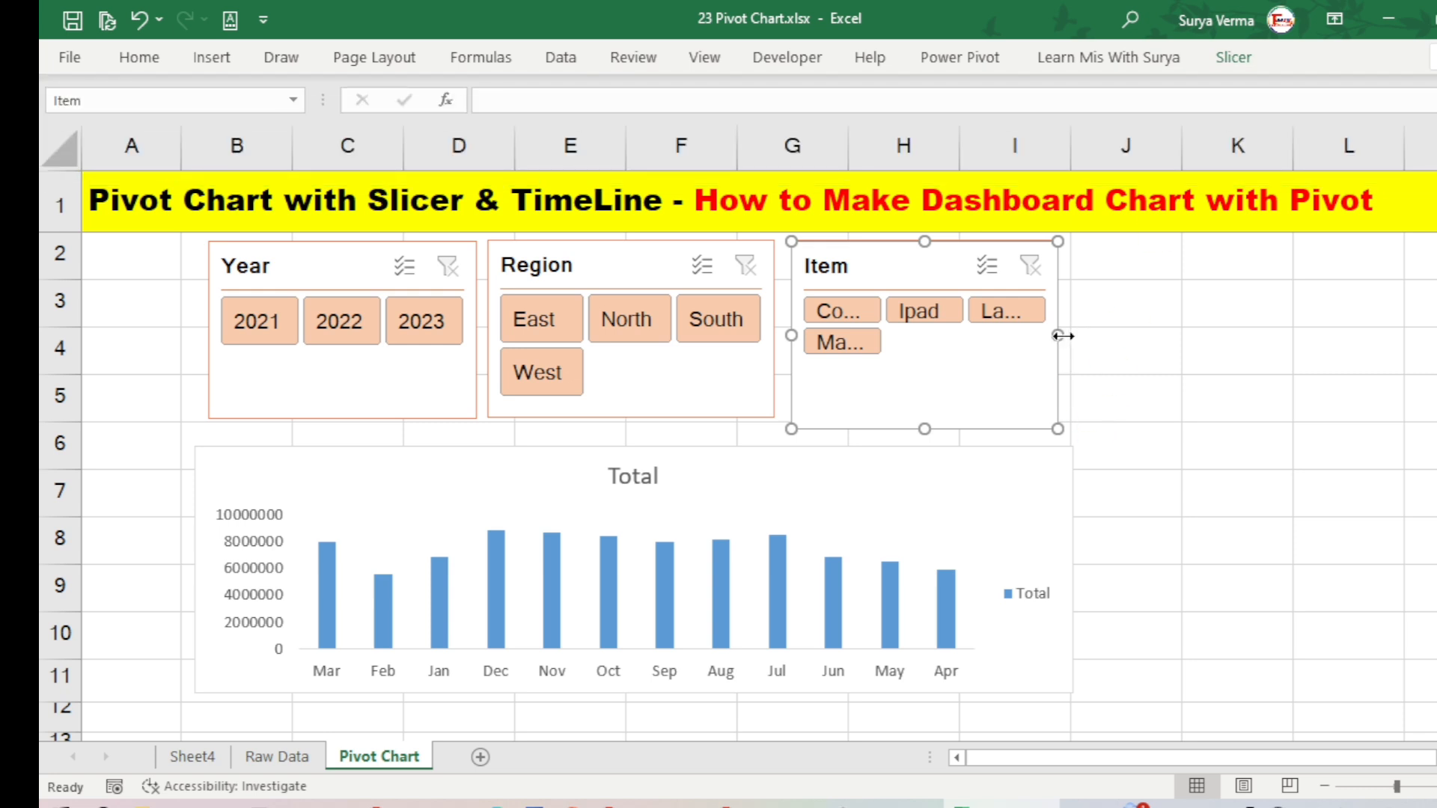
{"action": "left_click_drag", "start_coordinate": [1061, 336], "coordinate": [1130, 337]}
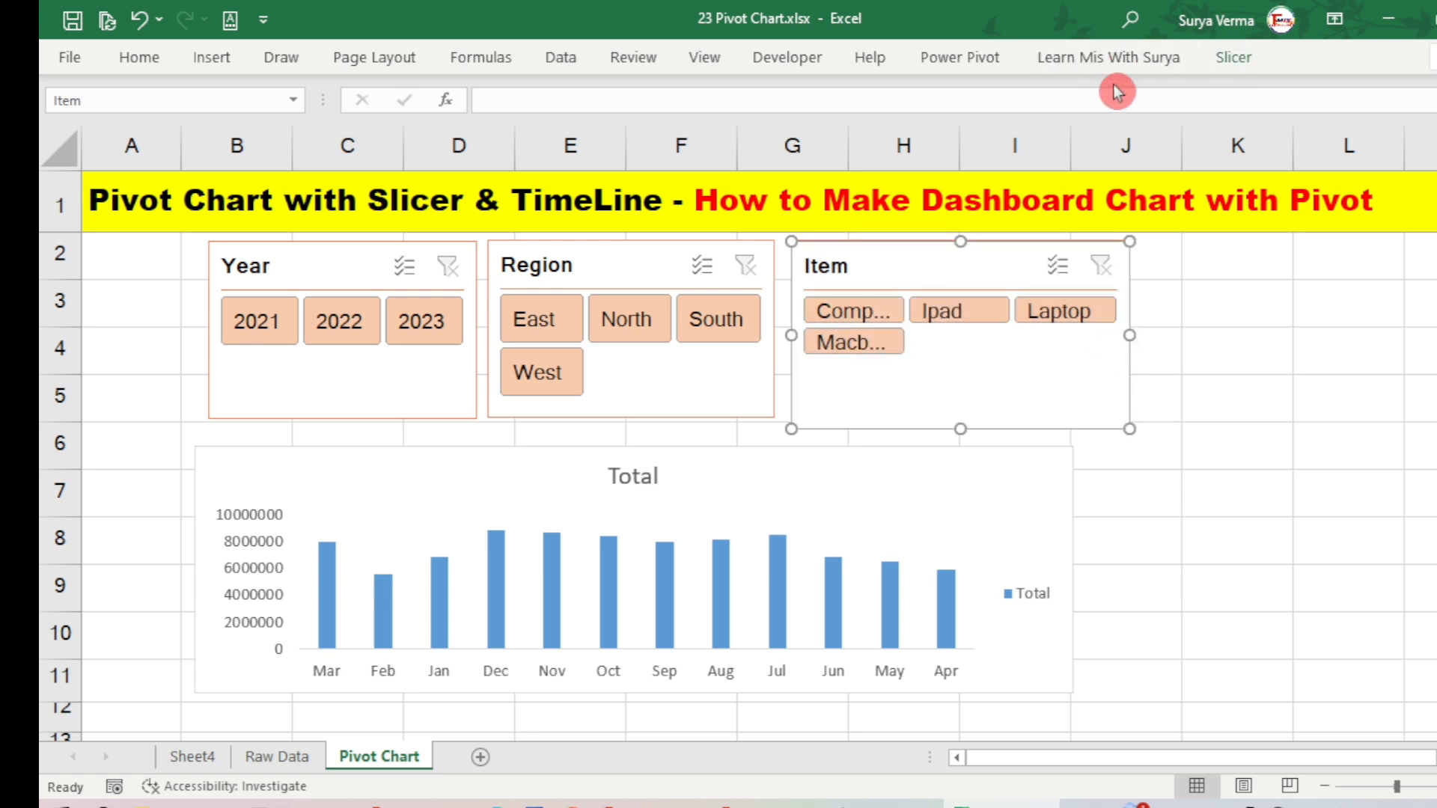
Step: Set the Item slicer's buttons to two columns and shorten the slicer so it ends in row 5
{"action": "left_click", "coordinate": [1233, 60]}
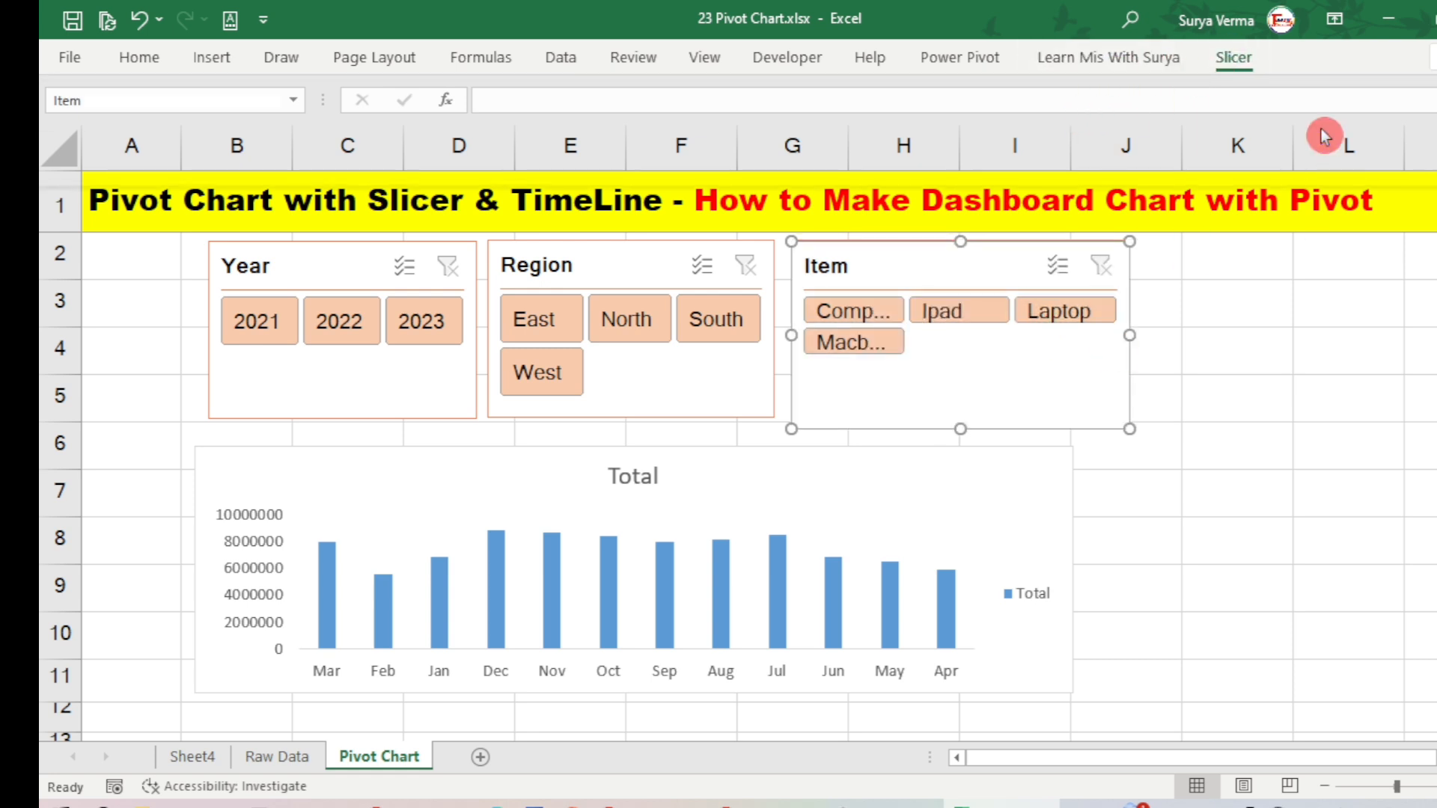
{"action": "left_click", "coordinate": [1131, 97]}
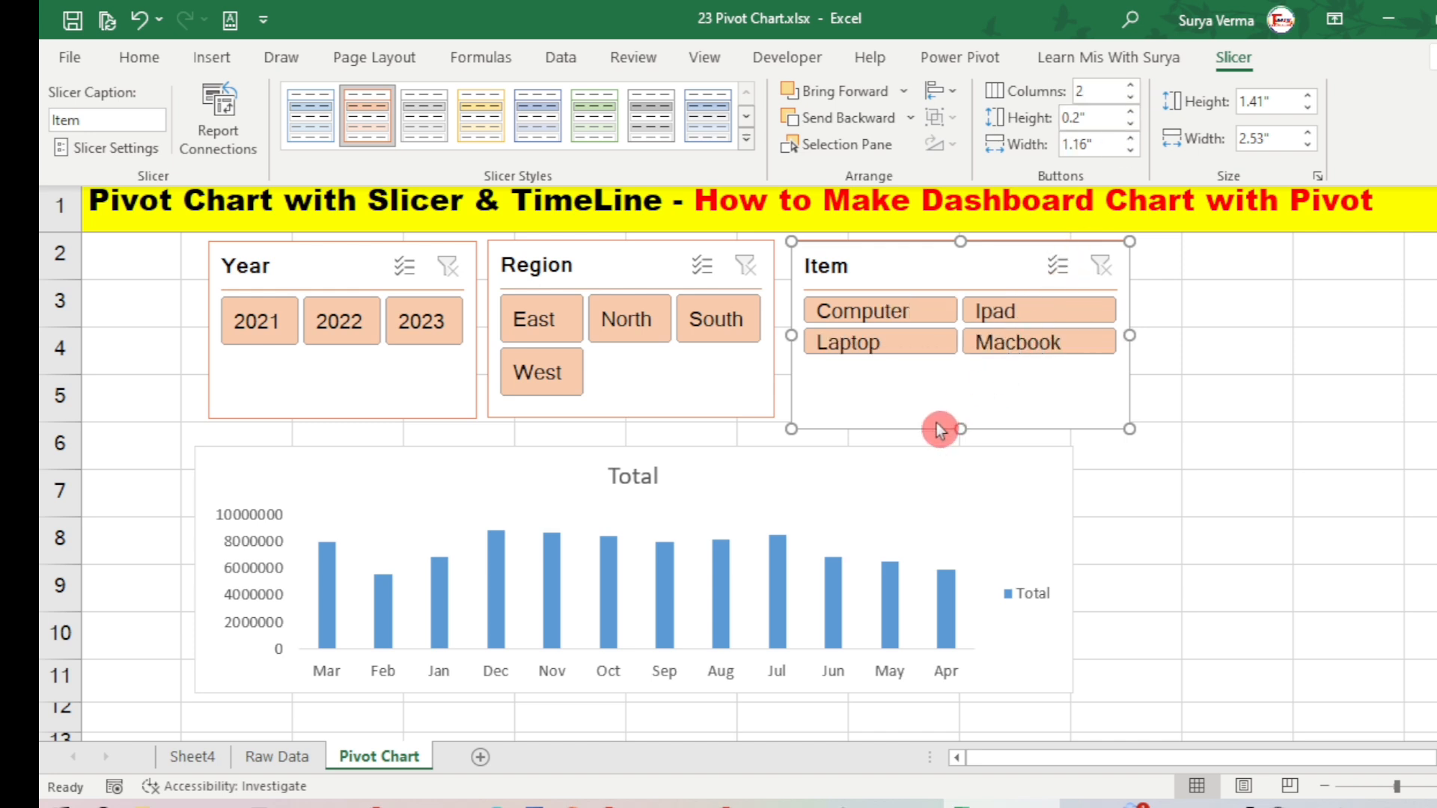
{"action": "left_click", "coordinate": [960, 429]}
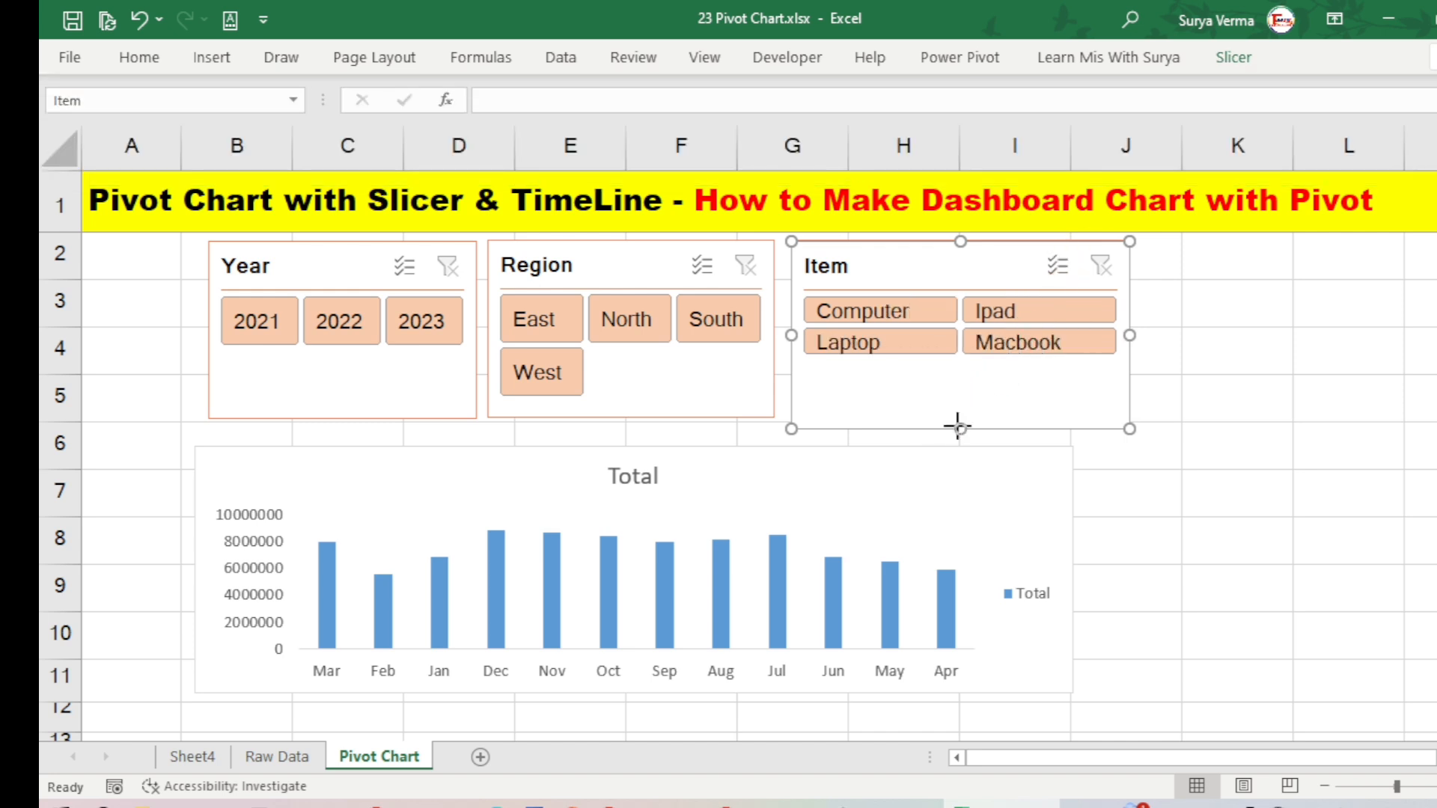
{"action": "left_click_drag", "start_coordinate": [959, 429], "coordinate": [960, 389]}
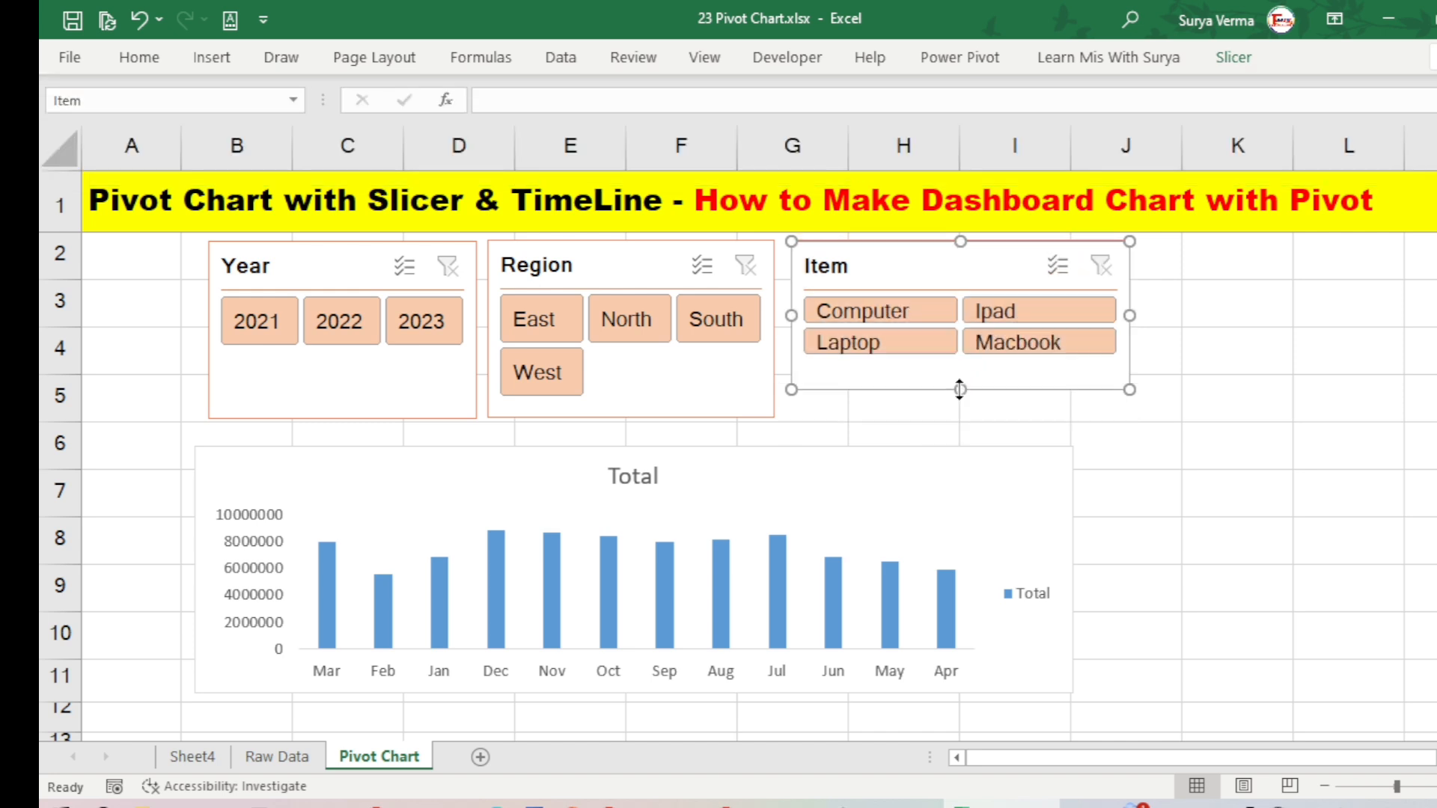
Step: Resize the Region slicer to about 1.14" high and 2.18" wide, ending level with the Item slicer
{"action": "left_click", "coordinate": [773, 332]}
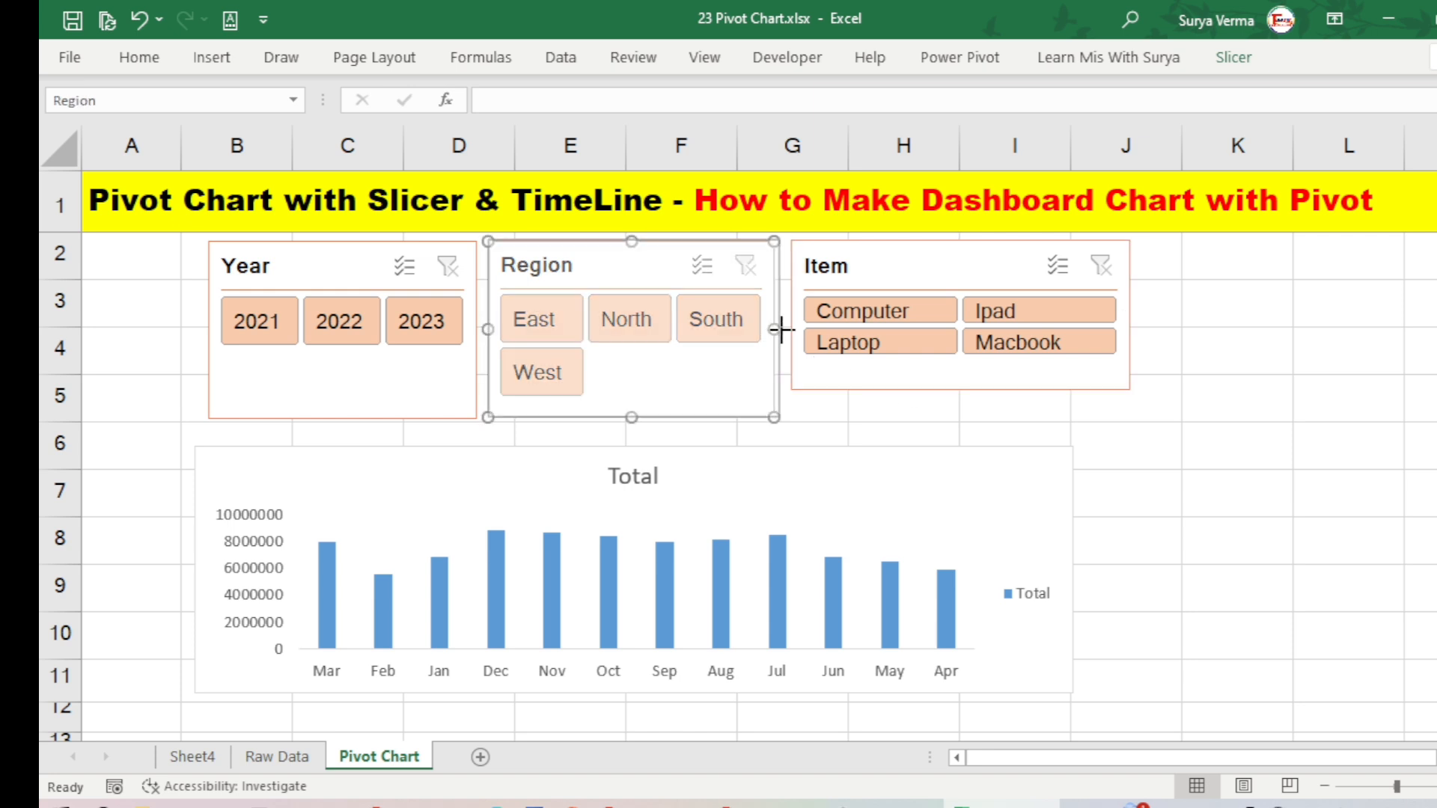
{"action": "left_click_drag", "start_coordinate": [781, 330], "coordinate": [779, 331]}
{"action": "left_click_drag", "start_coordinate": [633, 417], "coordinate": [637, 391]}
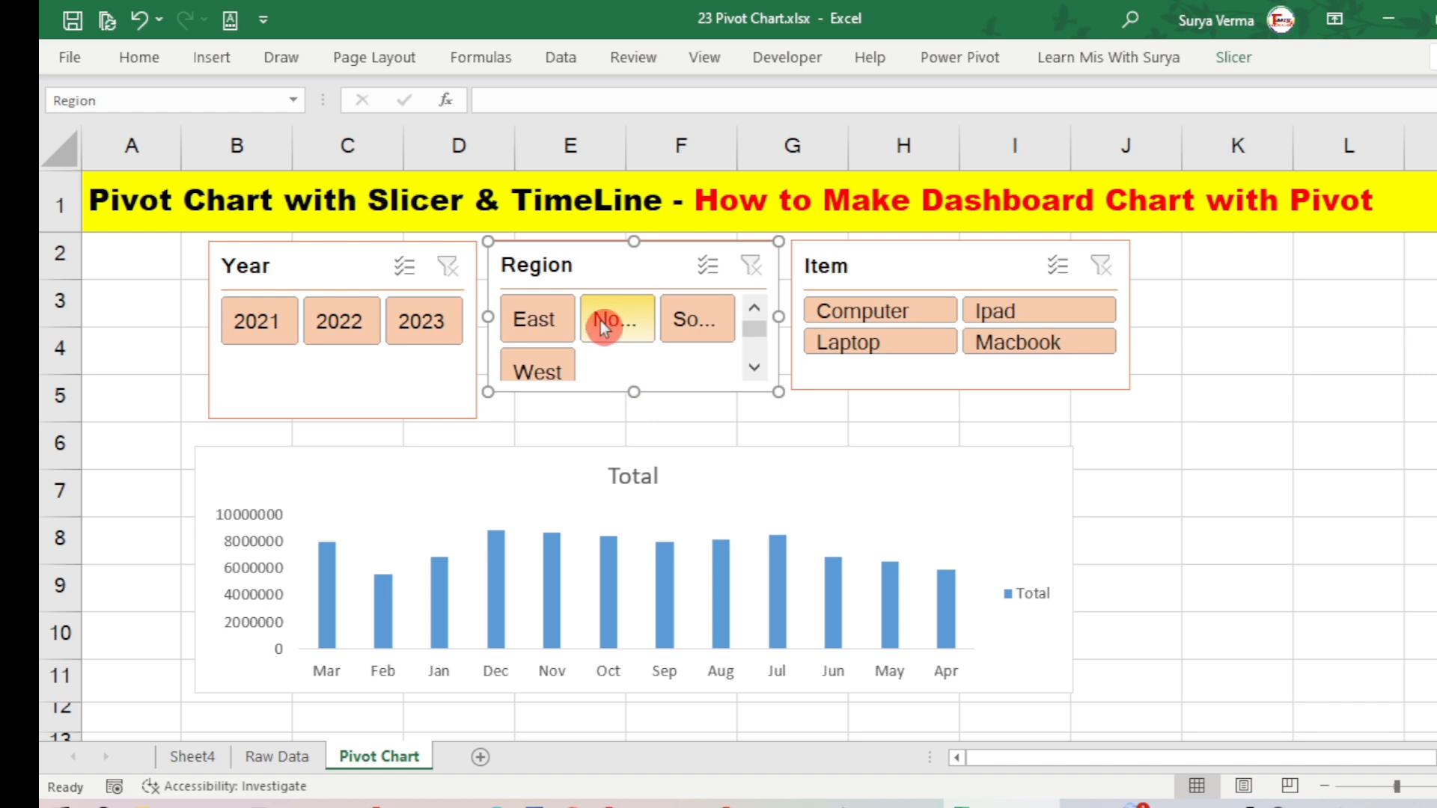
Step: Set the Region slicer's button height to 0.3" and arrange its buttons in two columns
{"action": "left_click", "coordinate": [1230, 63]}
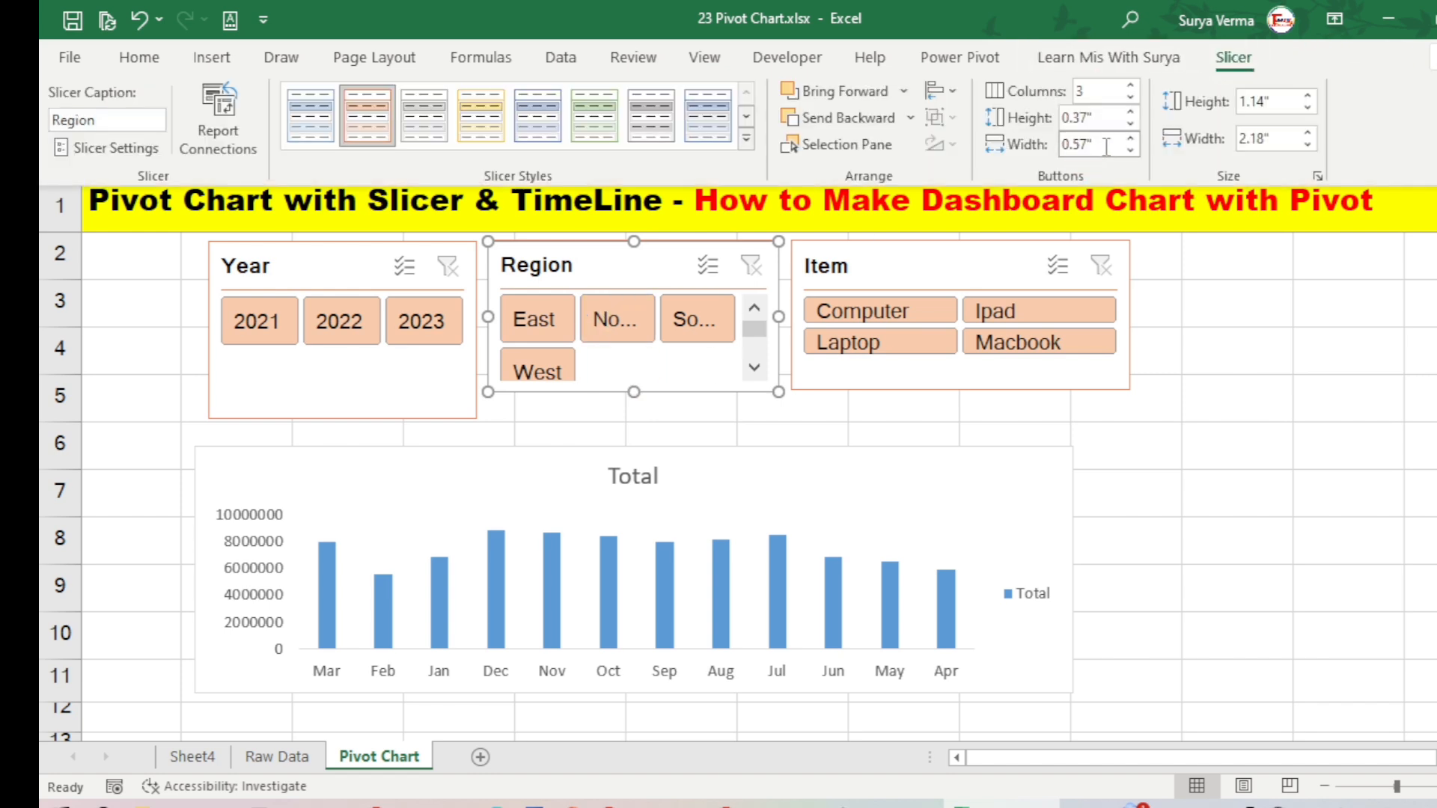
{"action": "left_click", "coordinate": [1132, 113]}
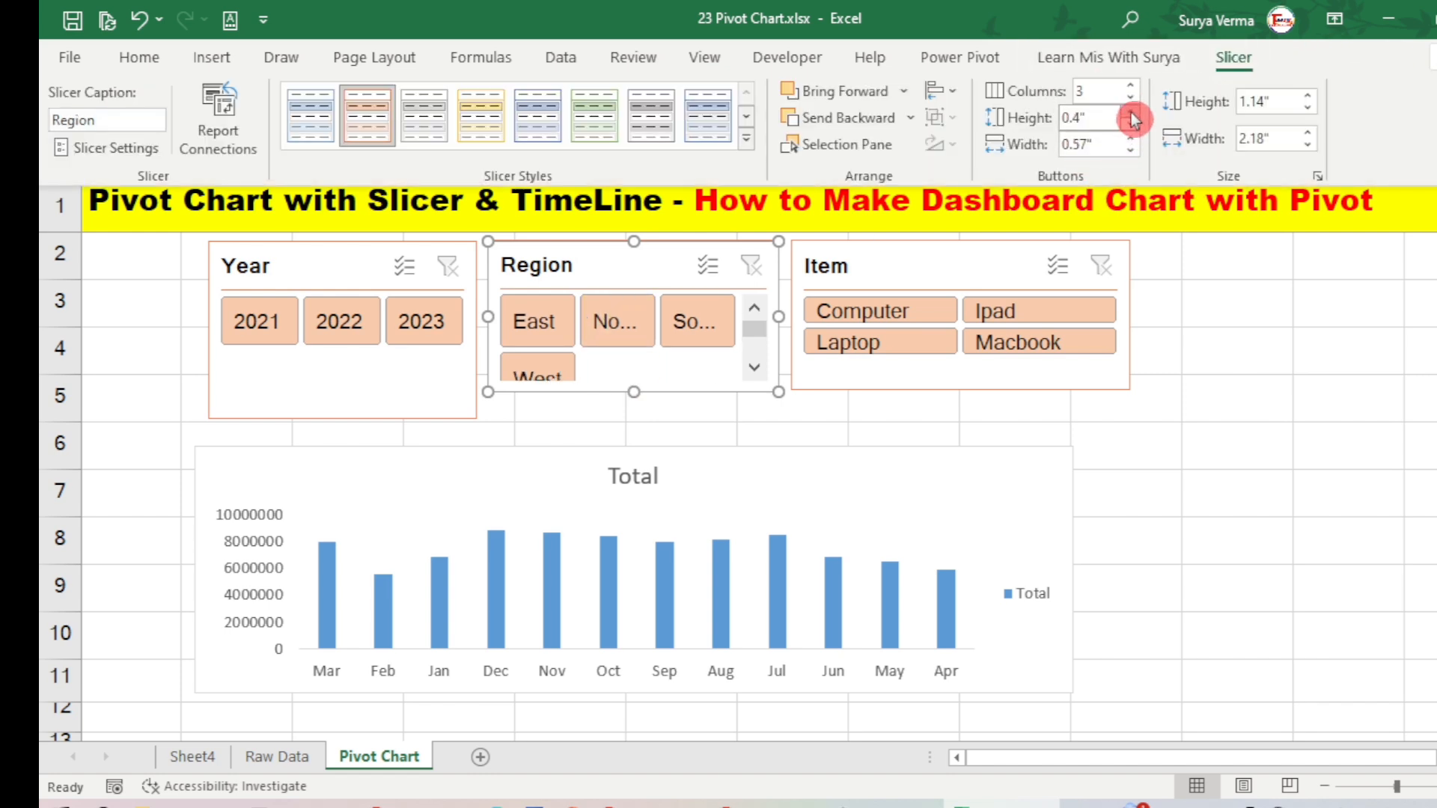
{"action": "left_click", "coordinate": [1131, 125]}
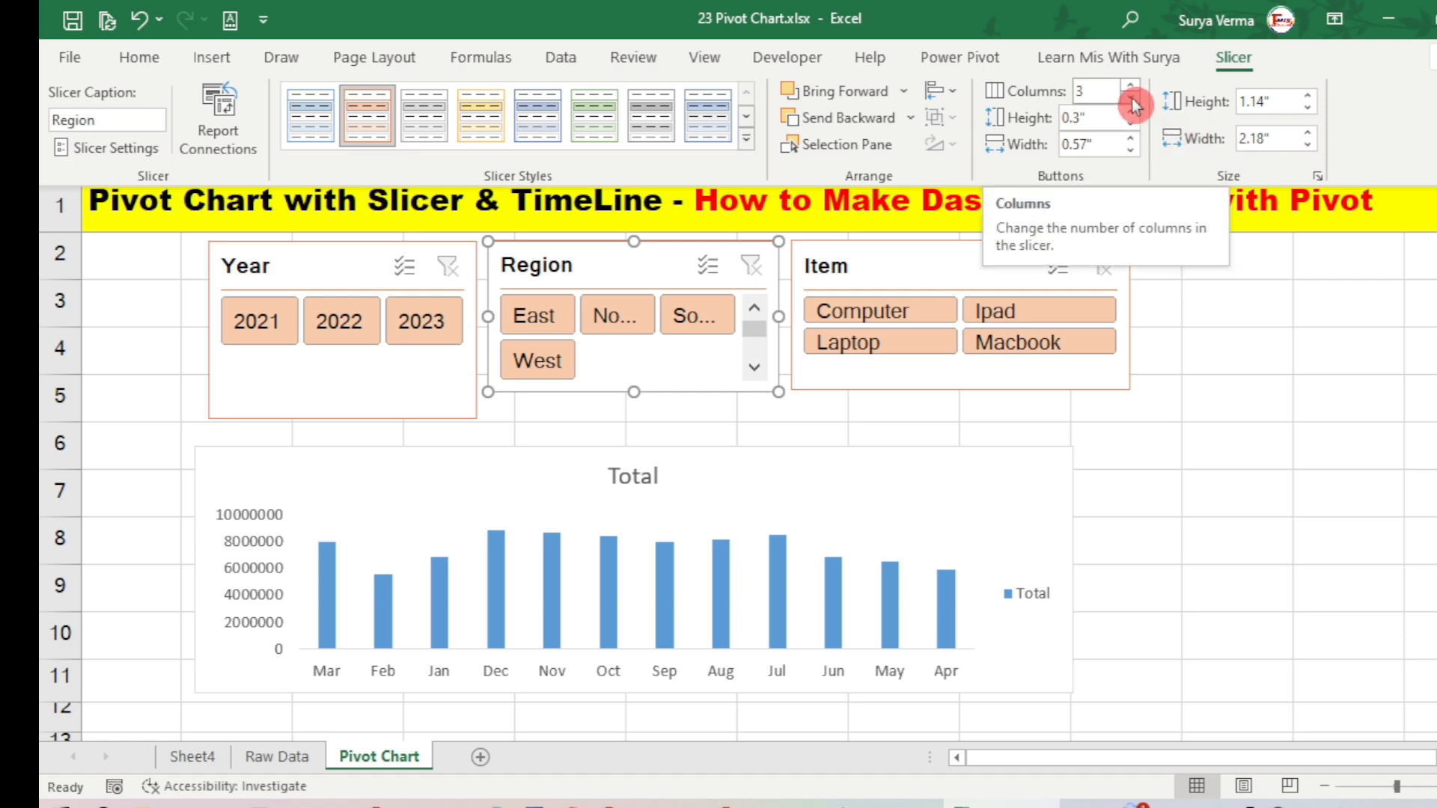
{"action": "left_click", "coordinate": [1132, 97]}
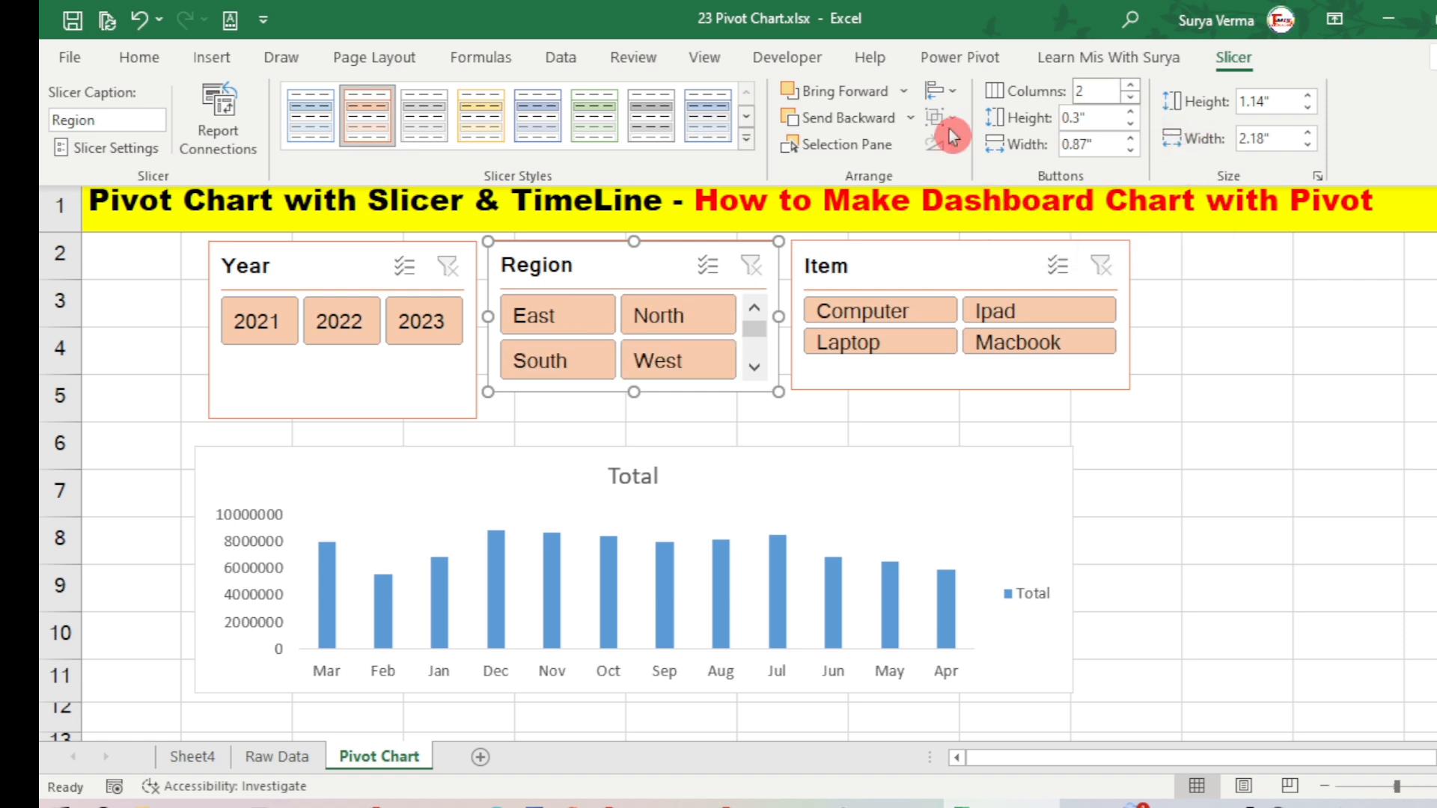
Step: Shorten the Year slicer so its lower edge lines up with the Region slicer, and select the pivot chart
{"action": "left_click", "coordinate": [402, 439]}
{"action": "left_click", "coordinate": [372, 402]}
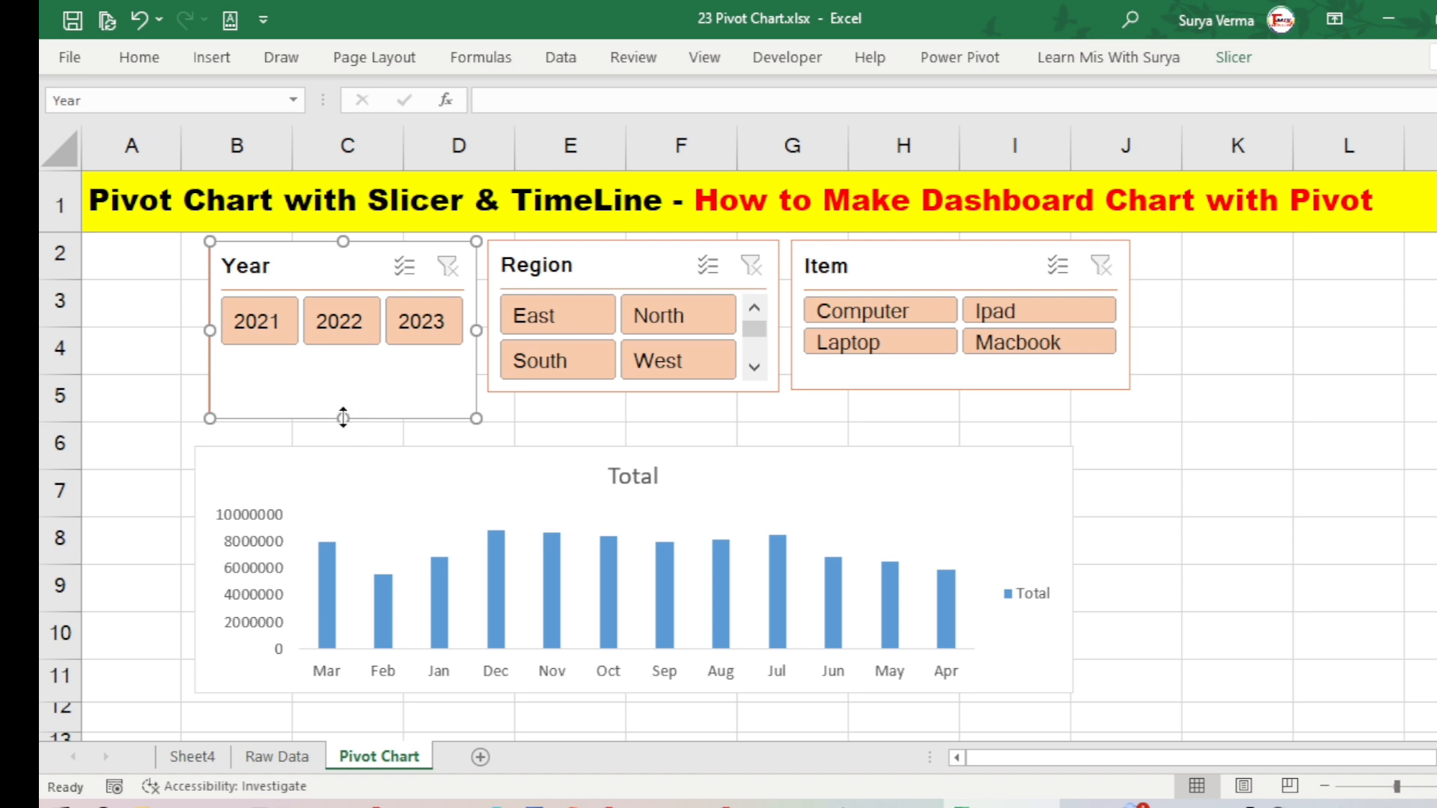
{"action": "left_click_drag", "start_coordinate": [343, 418], "coordinate": [358, 393]}
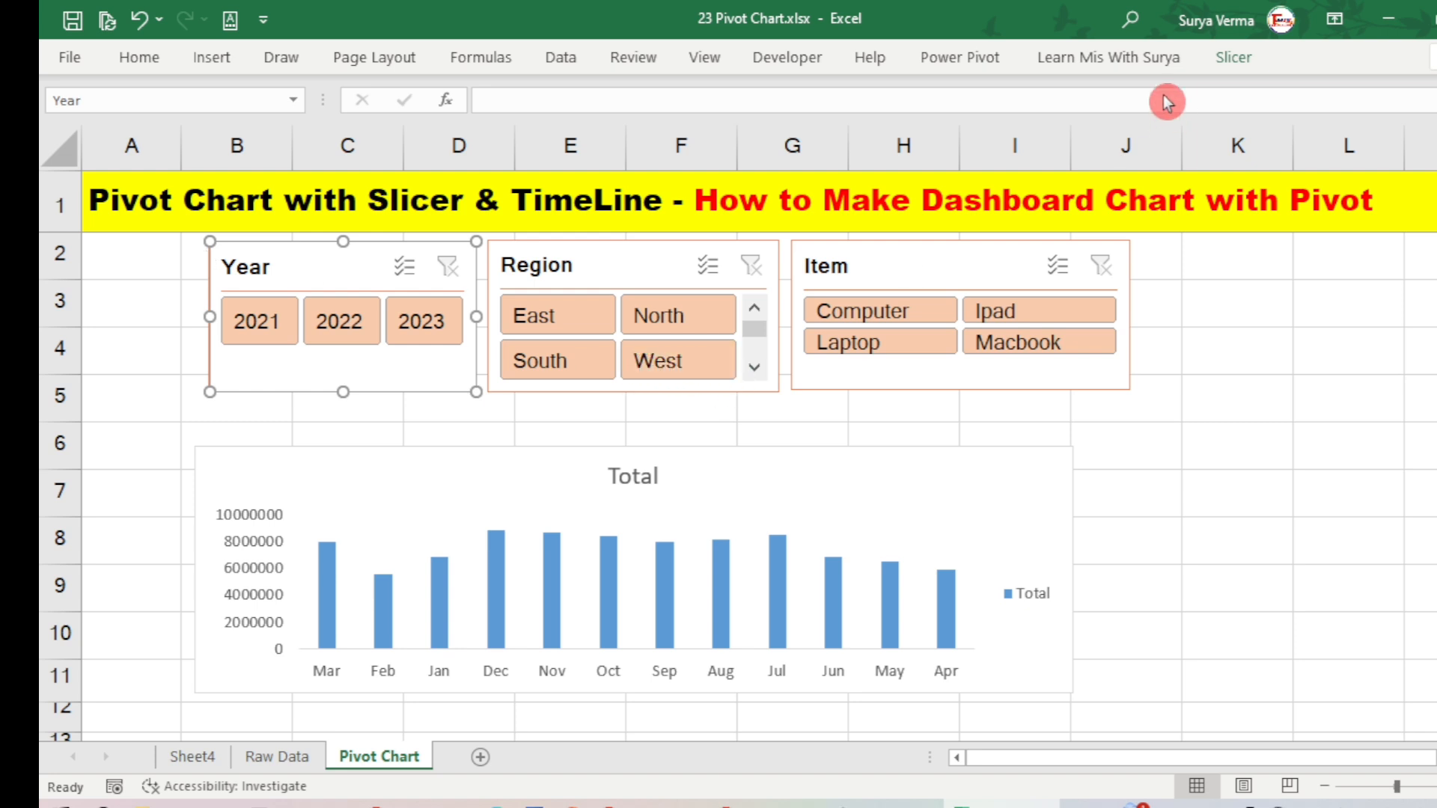
{"action": "left_click", "coordinate": [712, 449]}
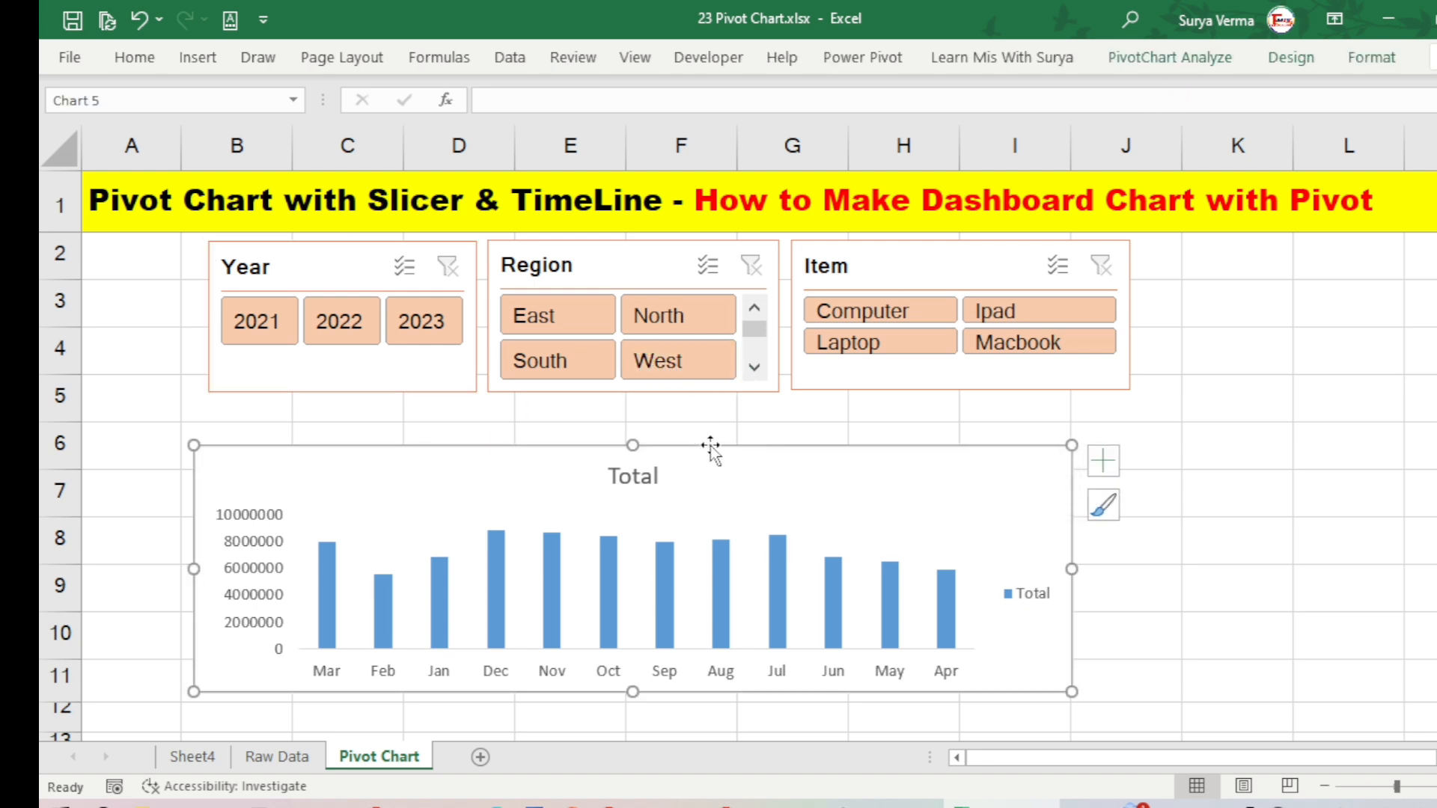
Step: Resize the pivot chart so it starts just below the slicers in row 5 and spans the slicers' combined width
{"action": "left_click_drag", "start_coordinate": [634, 444], "coordinate": [644, 414]}
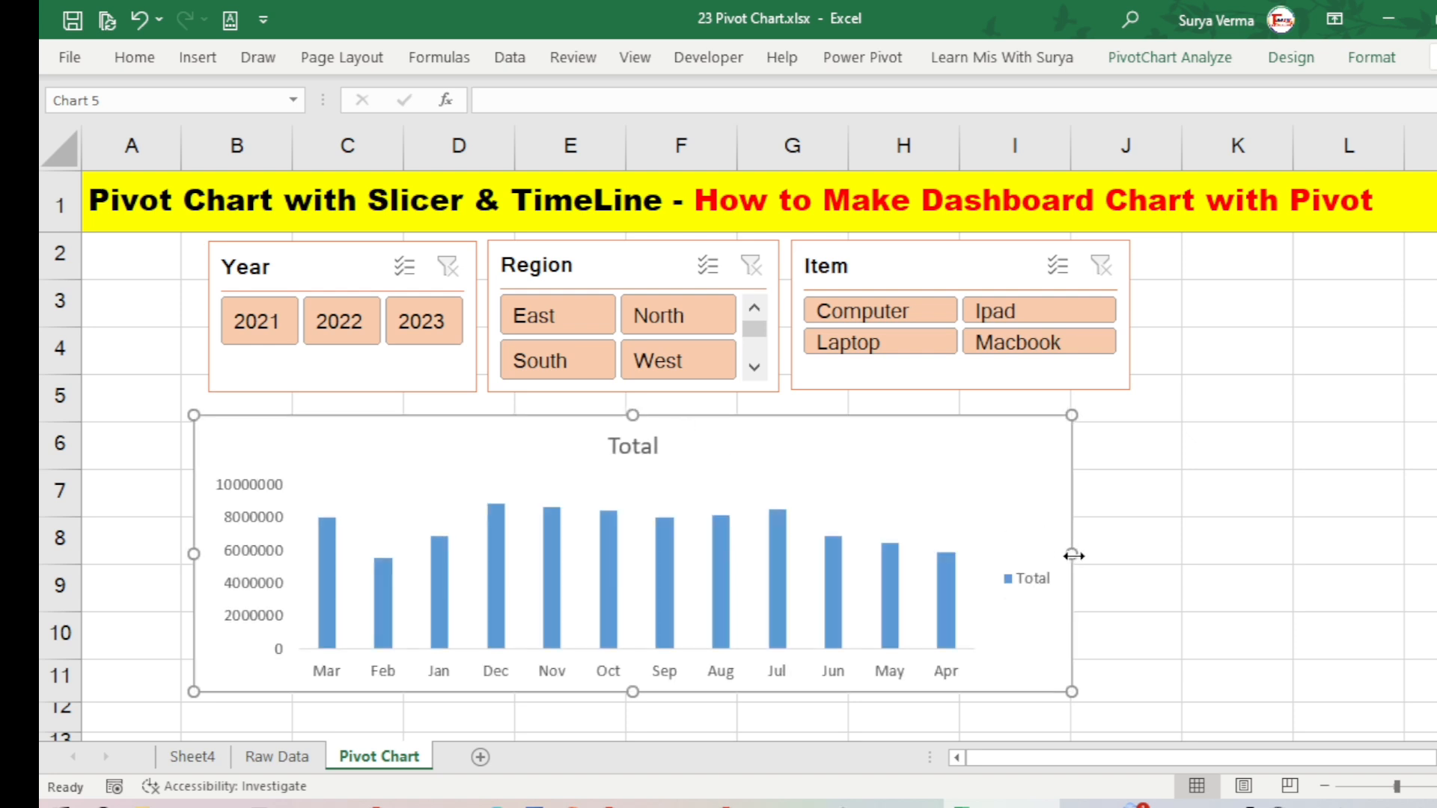
{"action": "left_click_drag", "start_coordinate": [1073, 554], "coordinate": [1128, 551]}
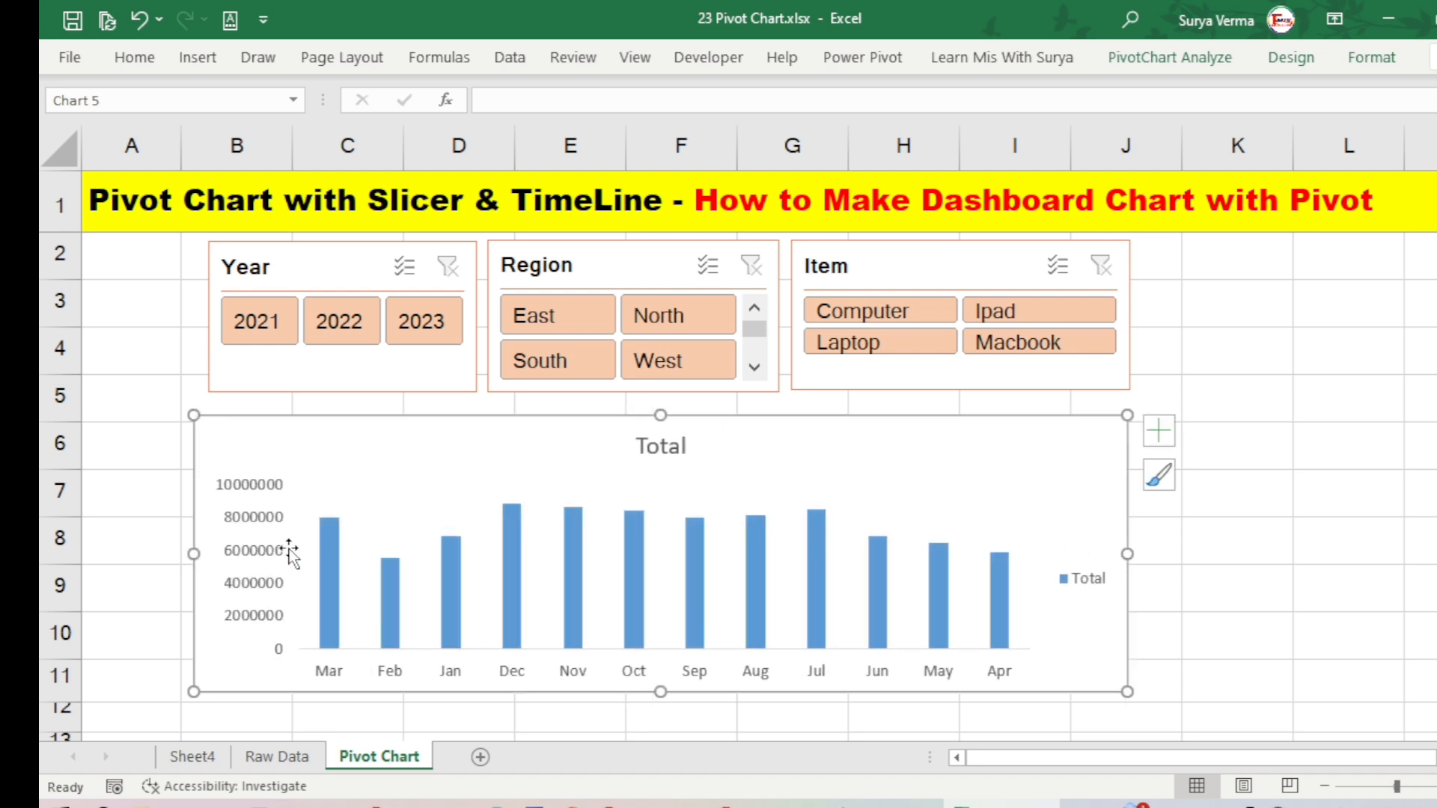
{"action": "left_click_drag", "start_coordinate": [193, 553], "coordinate": [202, 554]}
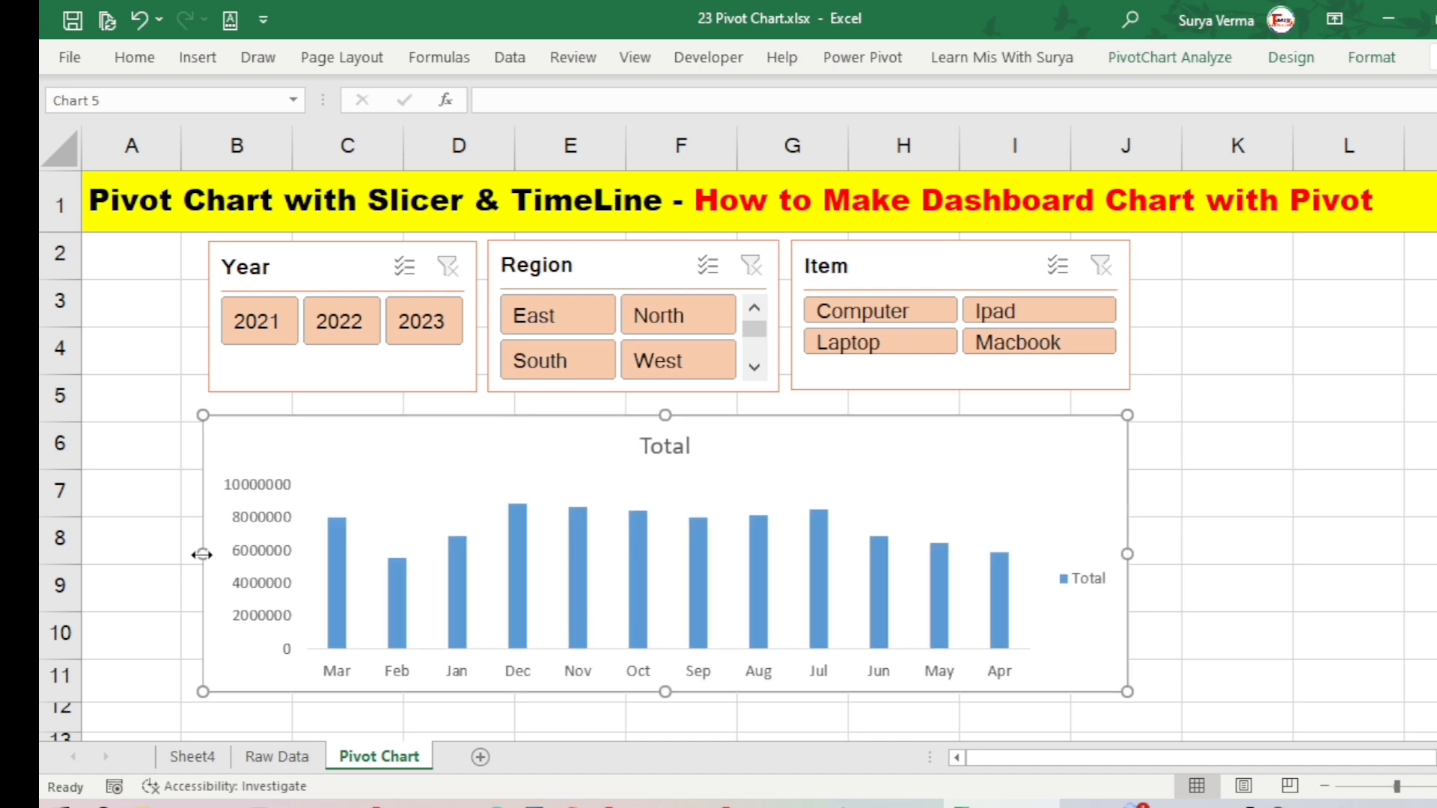
{"action": "left_click", "coordinate": [1225, 417]}
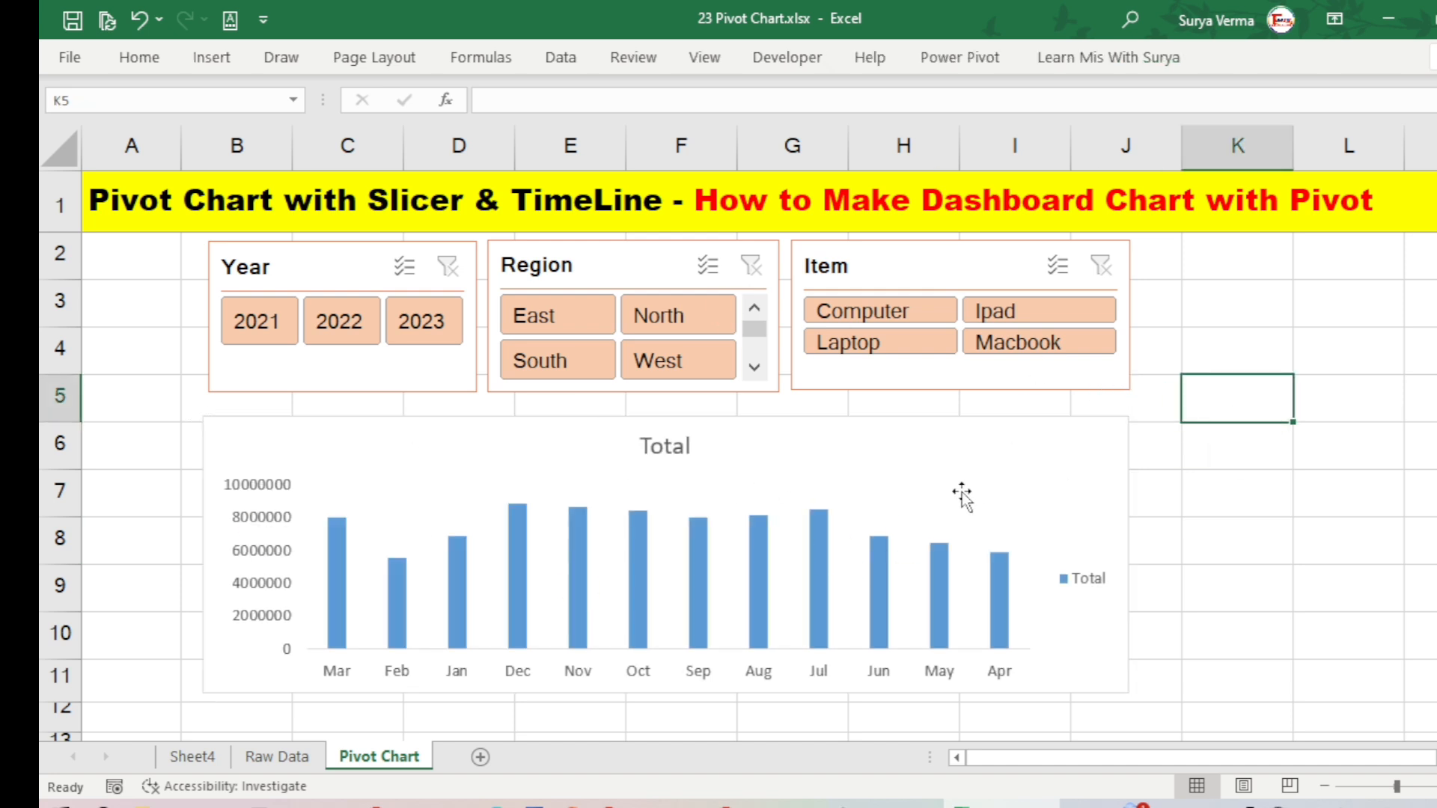
Step: Hide the gridlines on the Pivot Chart sheet
{"action": "left_click", "coordinate": [133, 380]}
{"action": "left_click", "coordinate": [701, 57]}
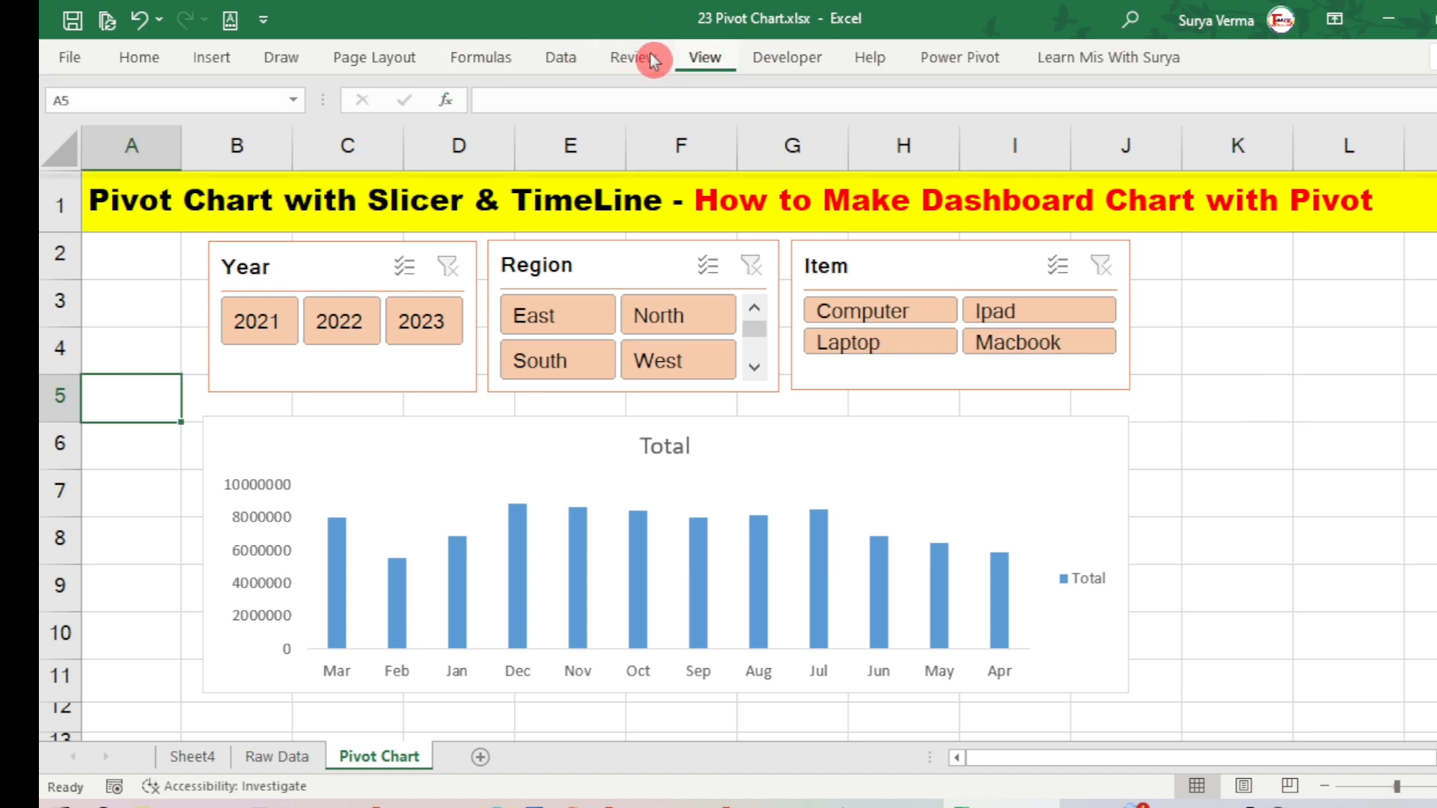
{"action": "left_click", "coordinate": [306, 140]}
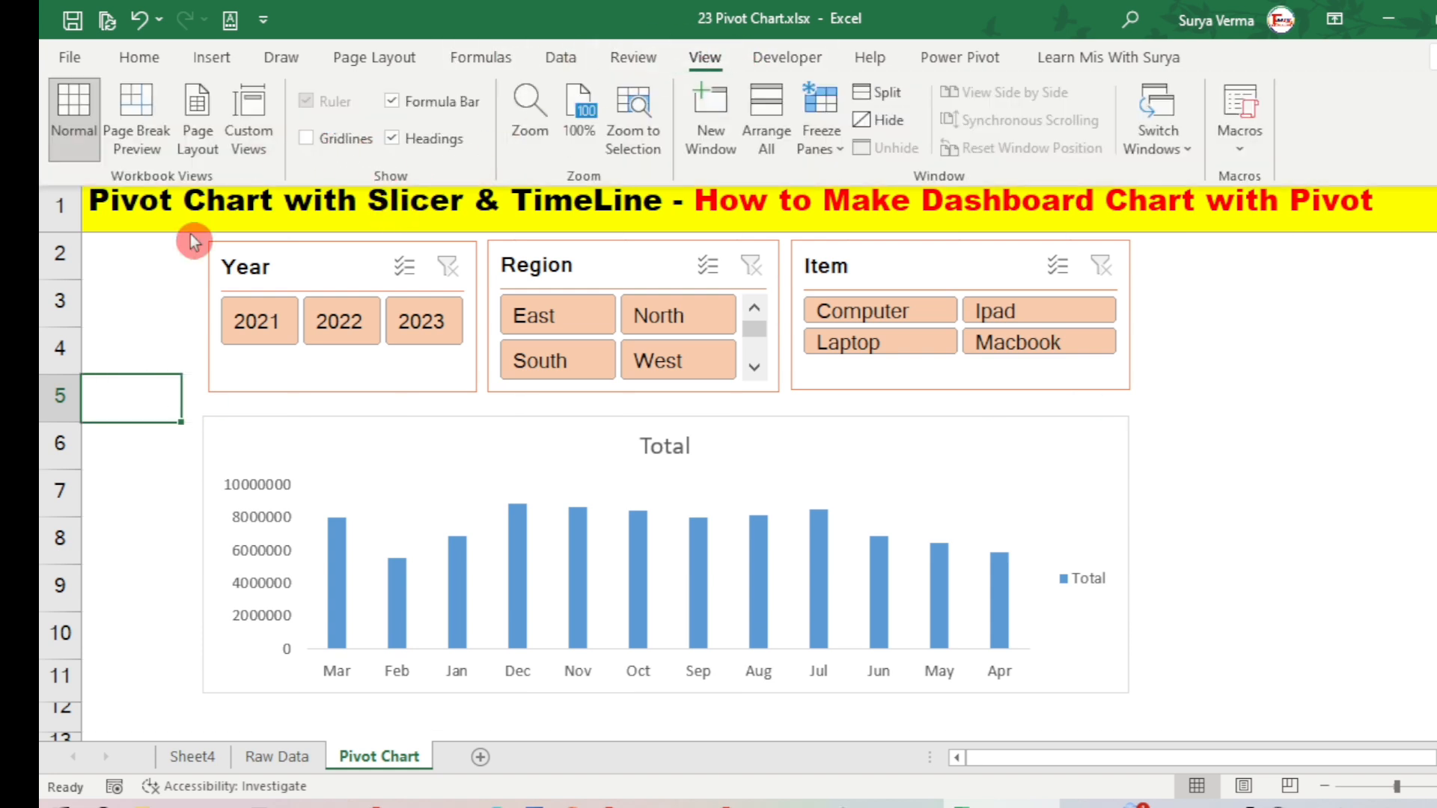
{"action": "left_click", "coordinate": [137, 272]}
{"action": "left_click", "coordinate": [168, 254]}
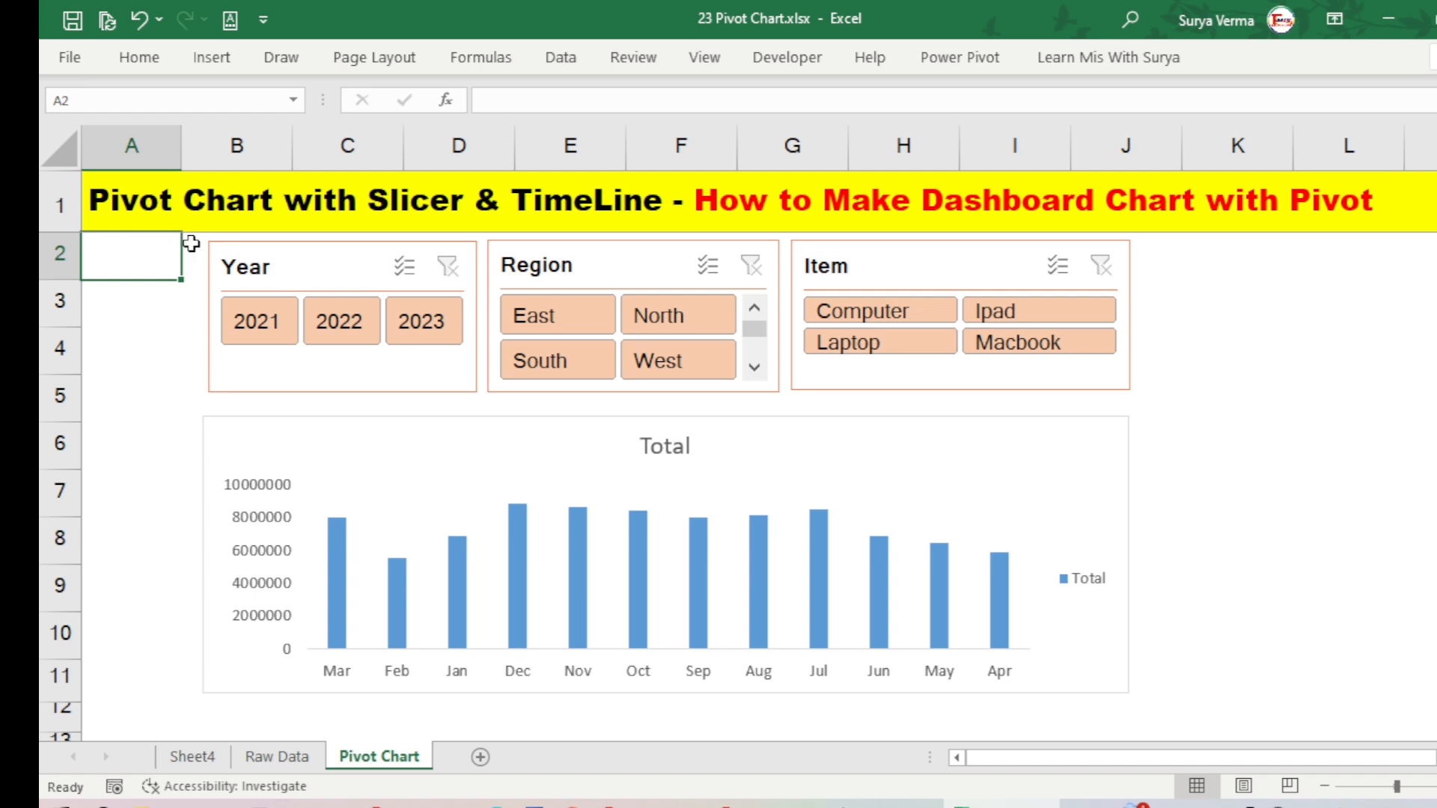
Step: Fill the cells behind the slicers and chart, B2:J12, with light gold as the dashboard background
{"action": "left_click", "coordinate": [194, 246]}
{"action": "left_click_drag", "start_coordinate": [197, 241], "coordinate": [1155, 719]}
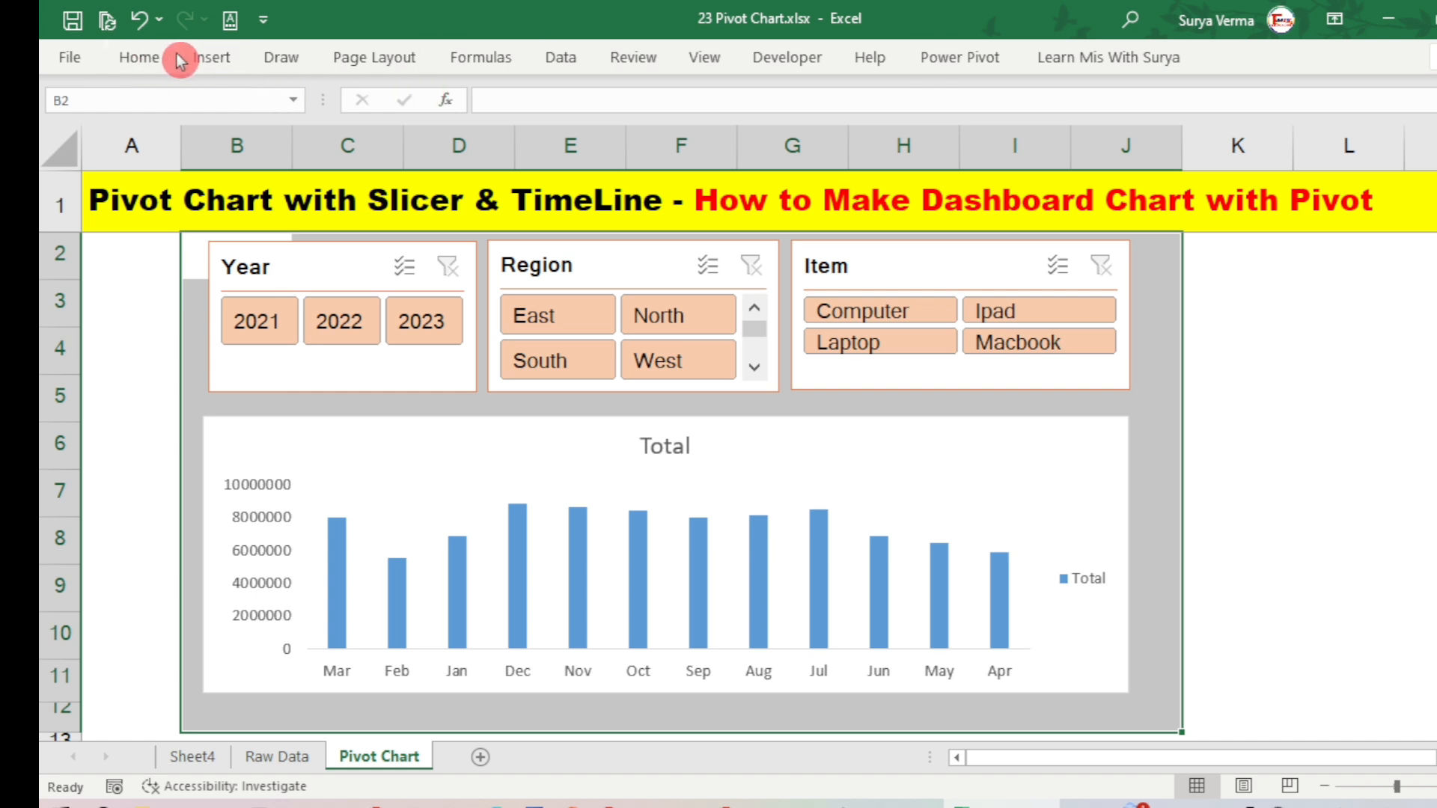
{"action": "left_click", "coordinate": [135, 58]}
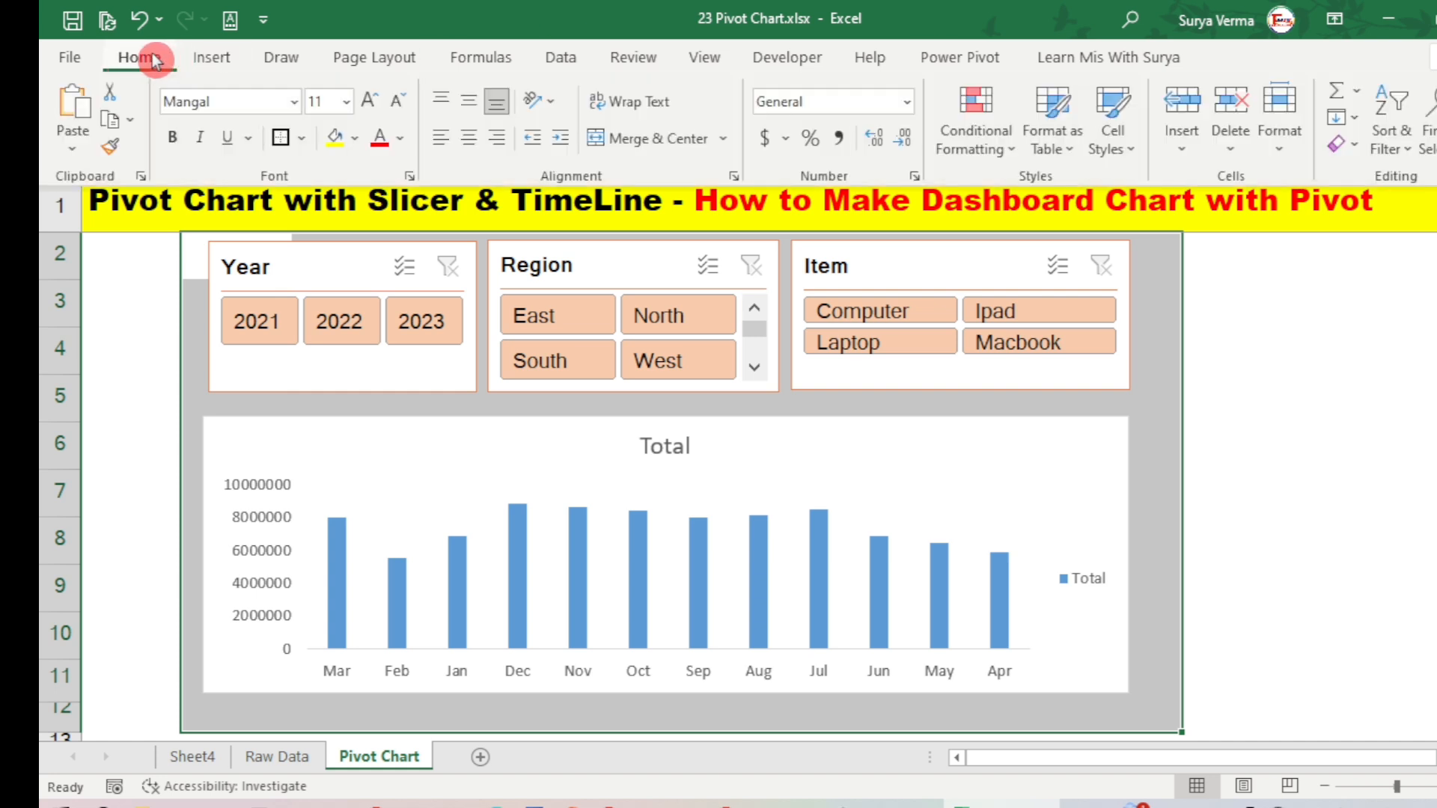
{"action": "left_click", "coordinate": [361, 146]}
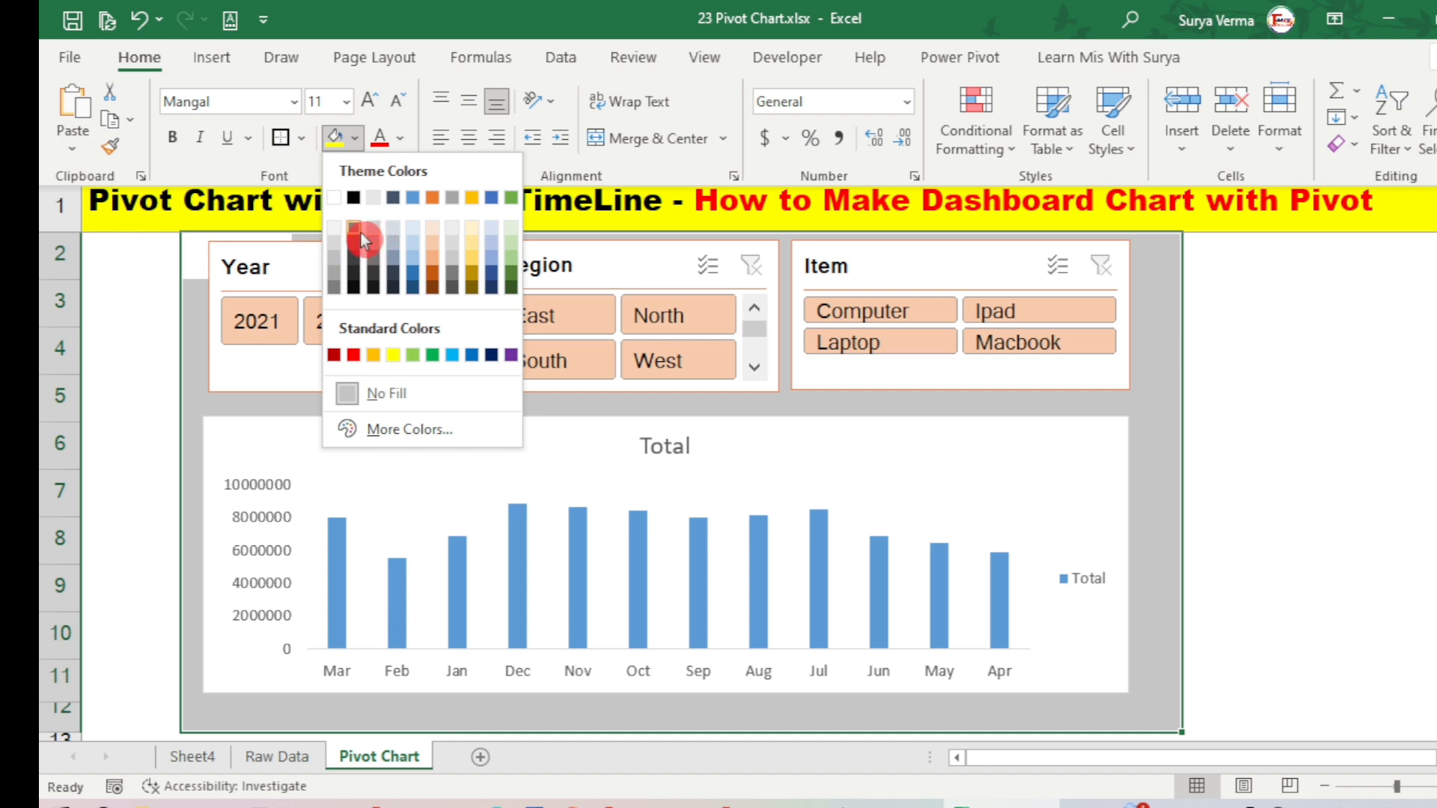
{"action": "left_click", "coordinate": [433, 229]}
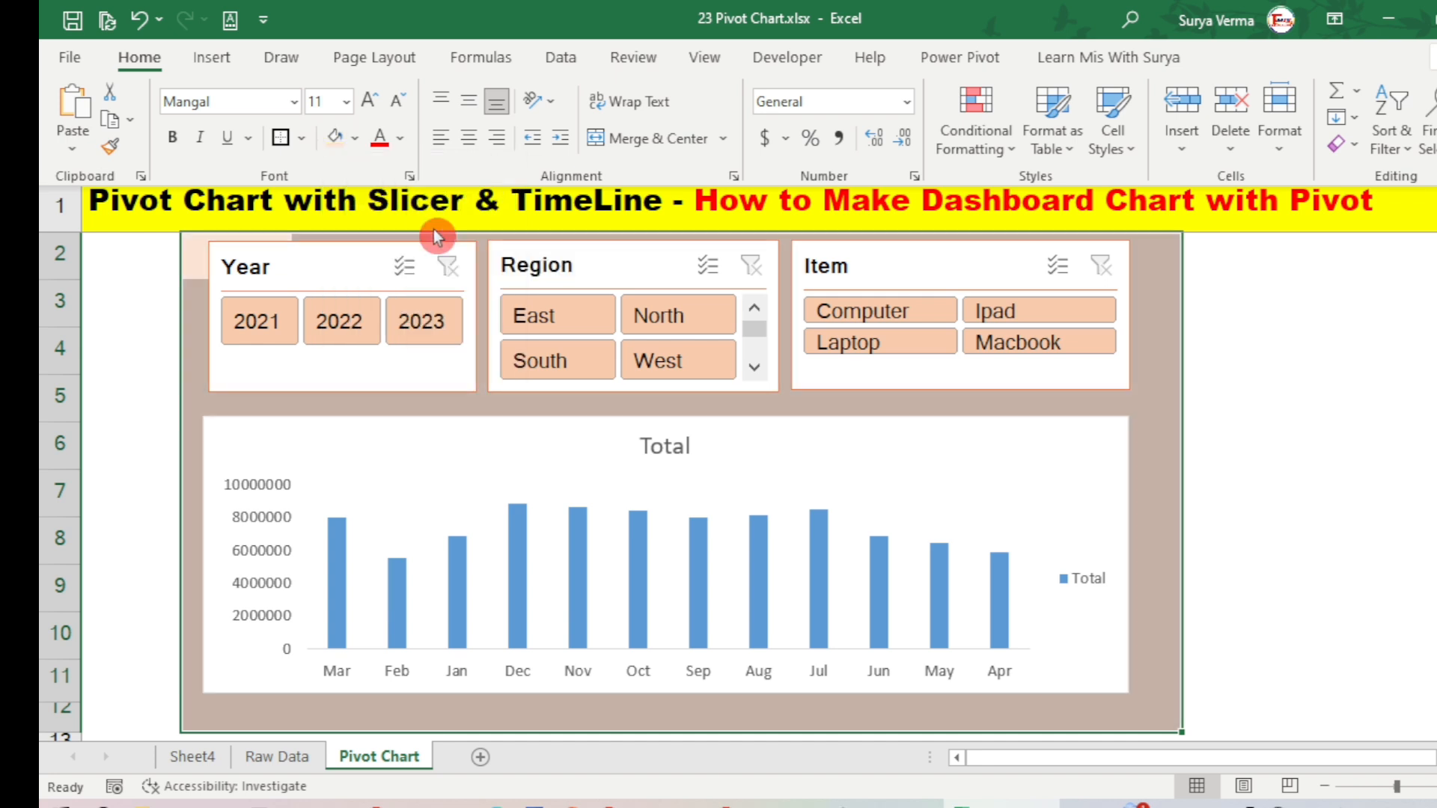
{"action": "left_click", "coordinate": [361, 146]}
{"action": "left_click", "coordinate": [471, 248]}
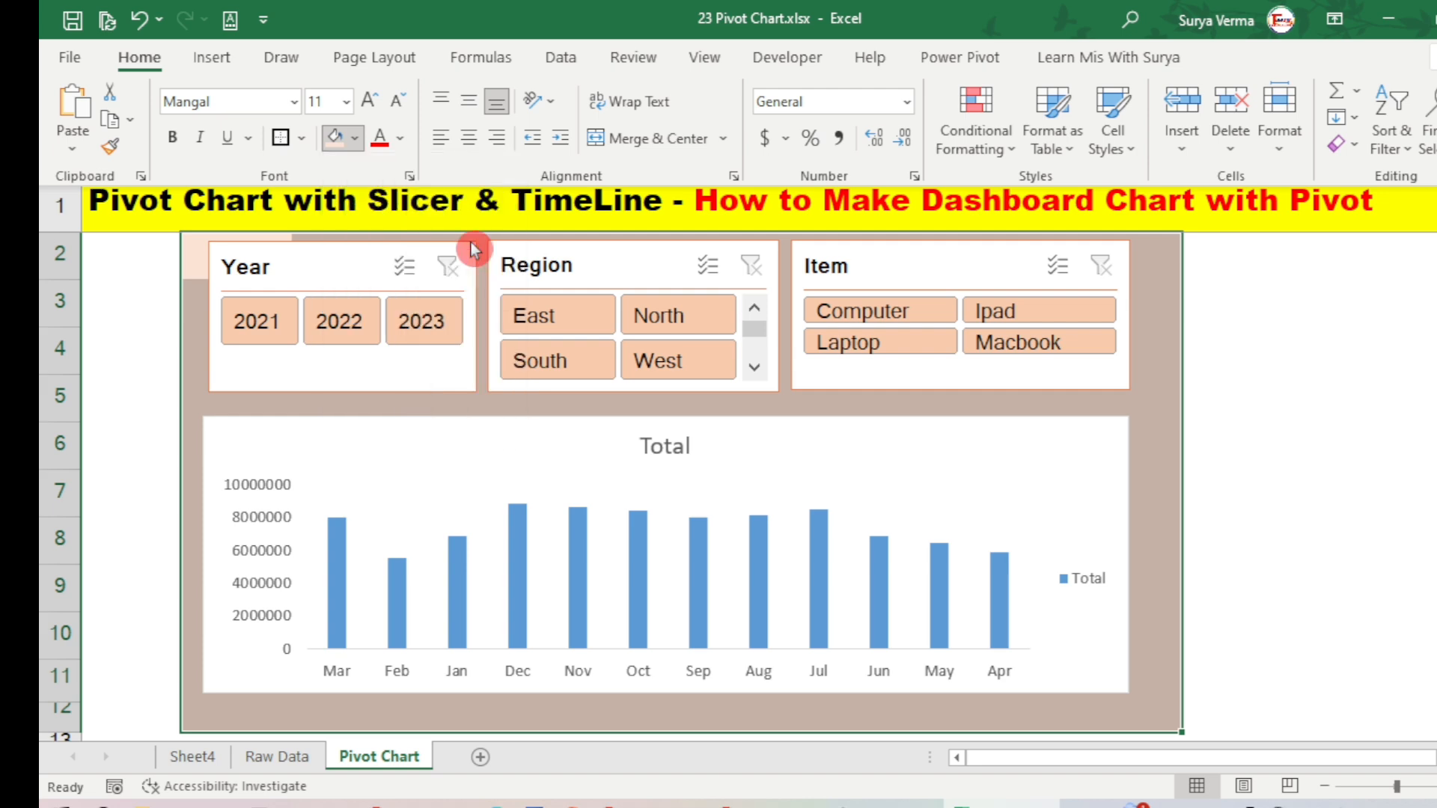
Step: Select the pivot chart and filter it with the slicers to year 2022, region East and item Computer
{"action": "left_click", "coordinate": [1117, 440]}
{"action": "left_click", "coordinate": [1104, 439]}
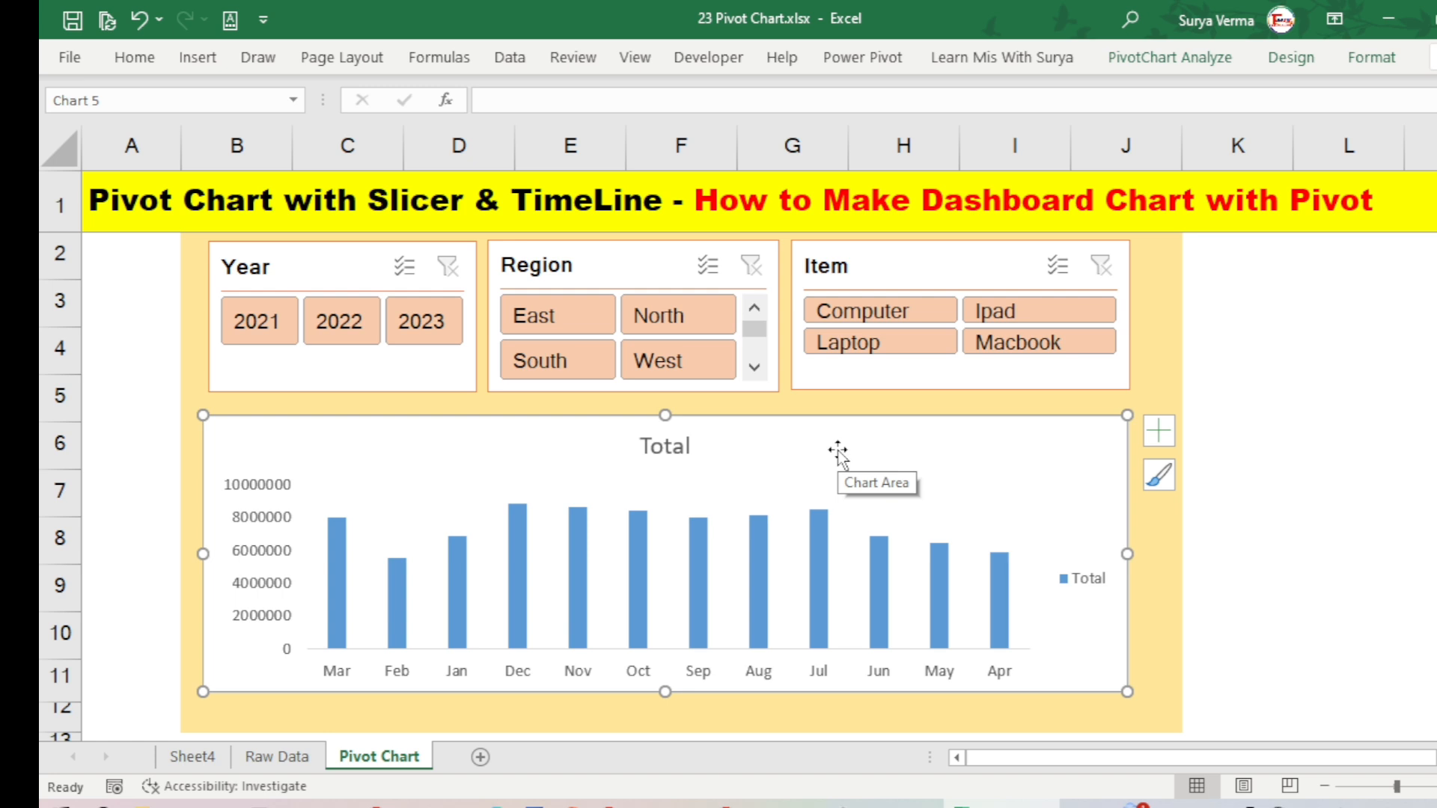
{"action": "left_click", "coordinate": [363, 345]}
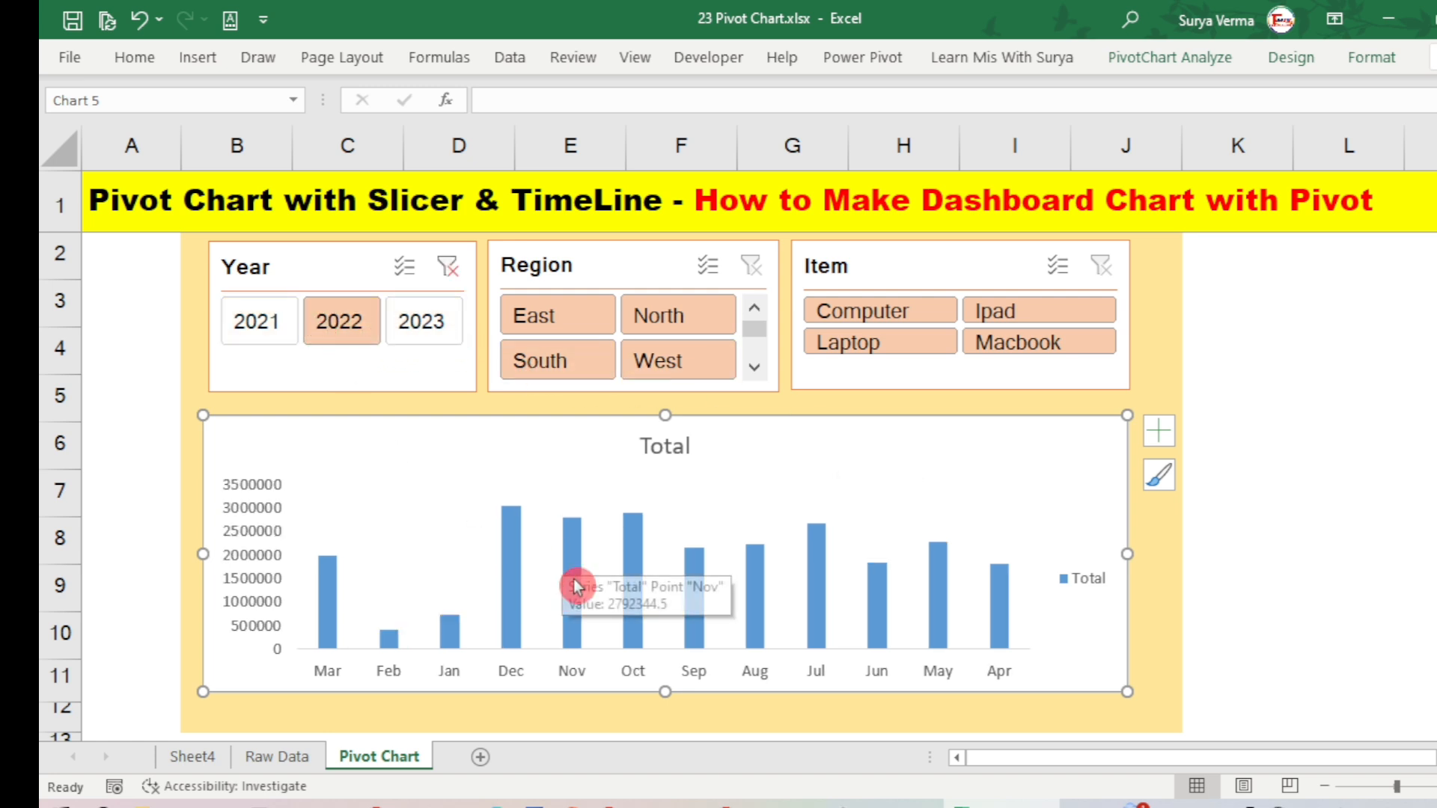
{"action": "left_click", "coordinate": [582, 323]}
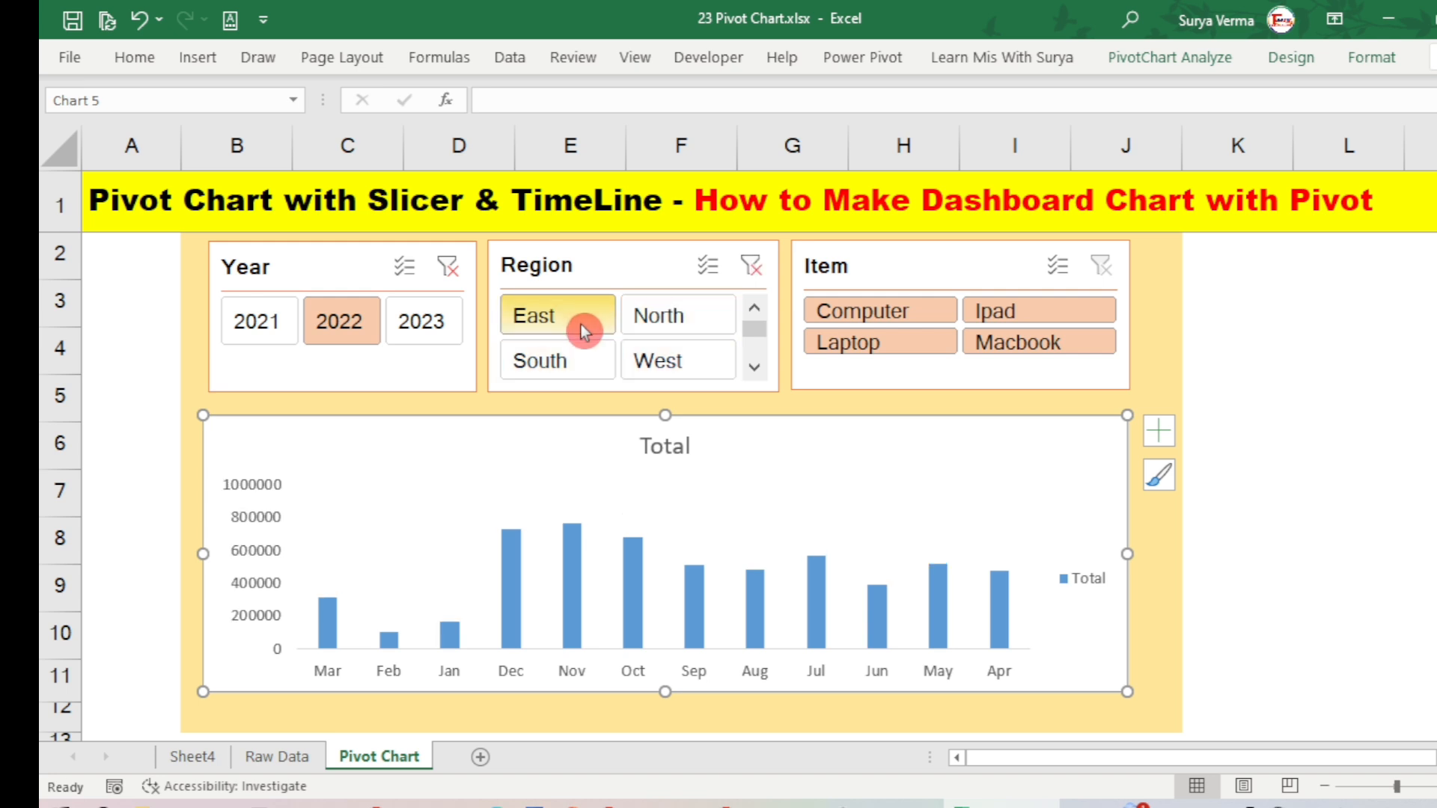
{"action": "left_click", "coordinate": [855, 313]}
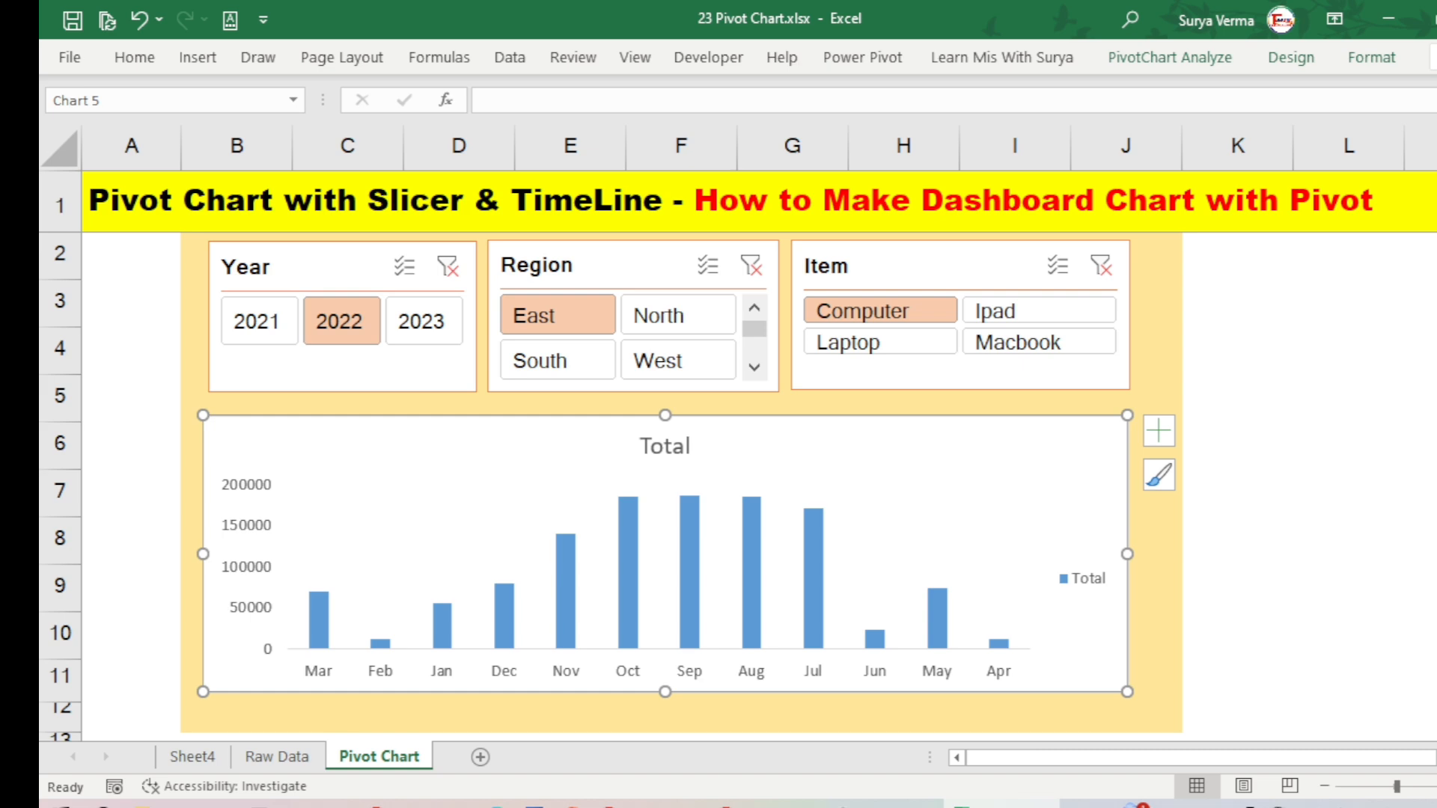
Step: Change the pivot chart's type from clustered column to Line with Markers
{"action": "left_click", "coordinate": [1299, 62]}
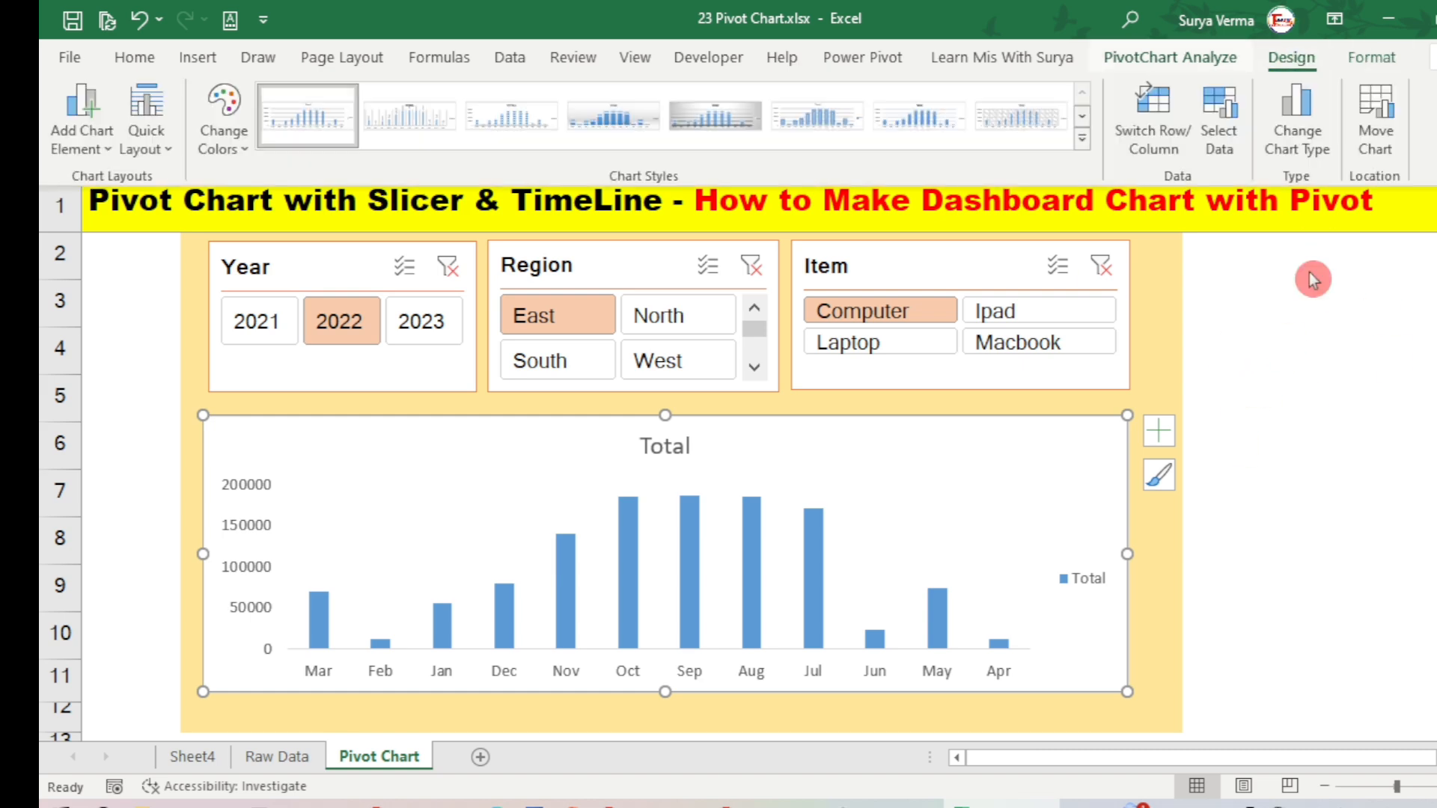
{"action": "left_click", "coordinate": [1307, 142]}
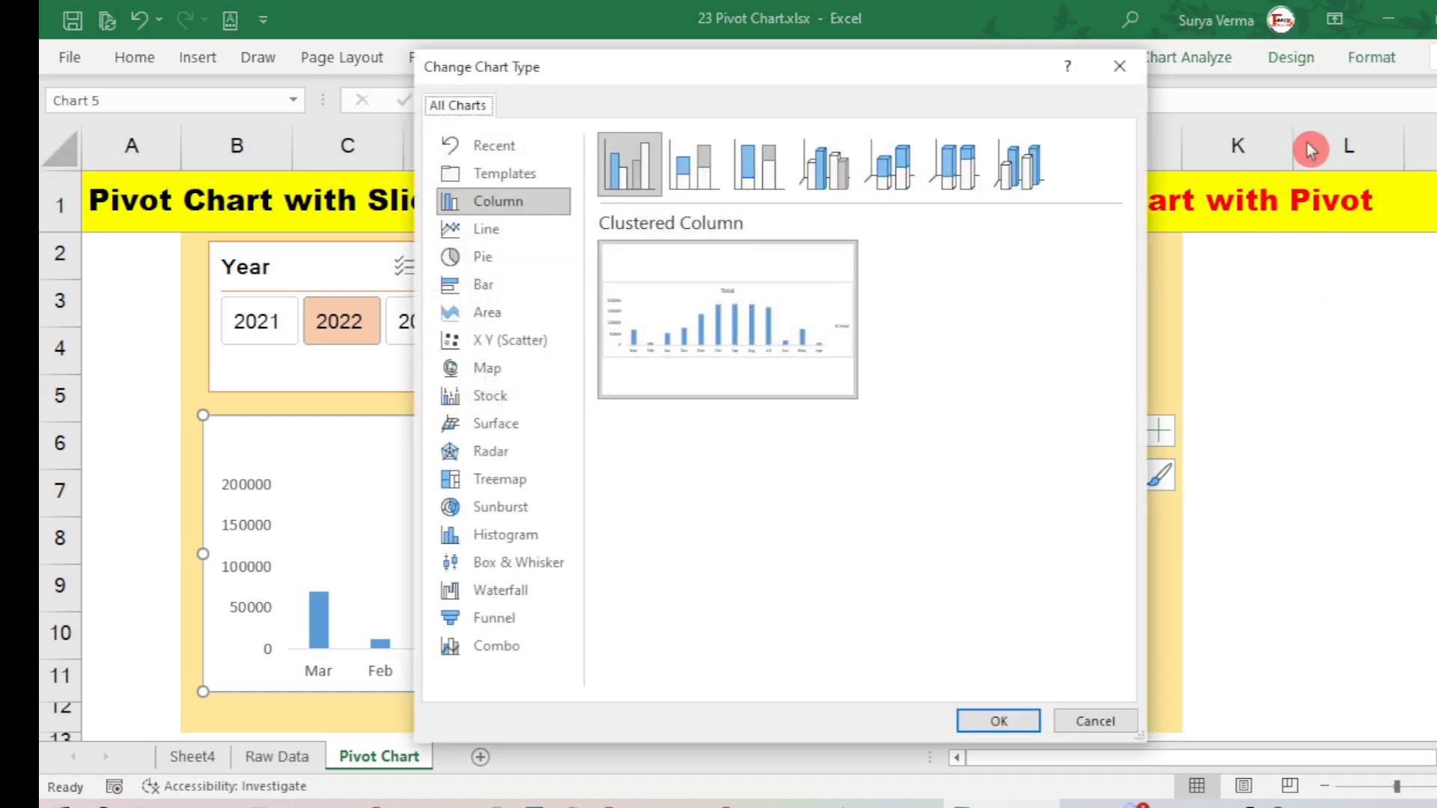
{"action": "left_click_drag", "start_coordinate": [949, 75], "coordinate": [1248, 112]}
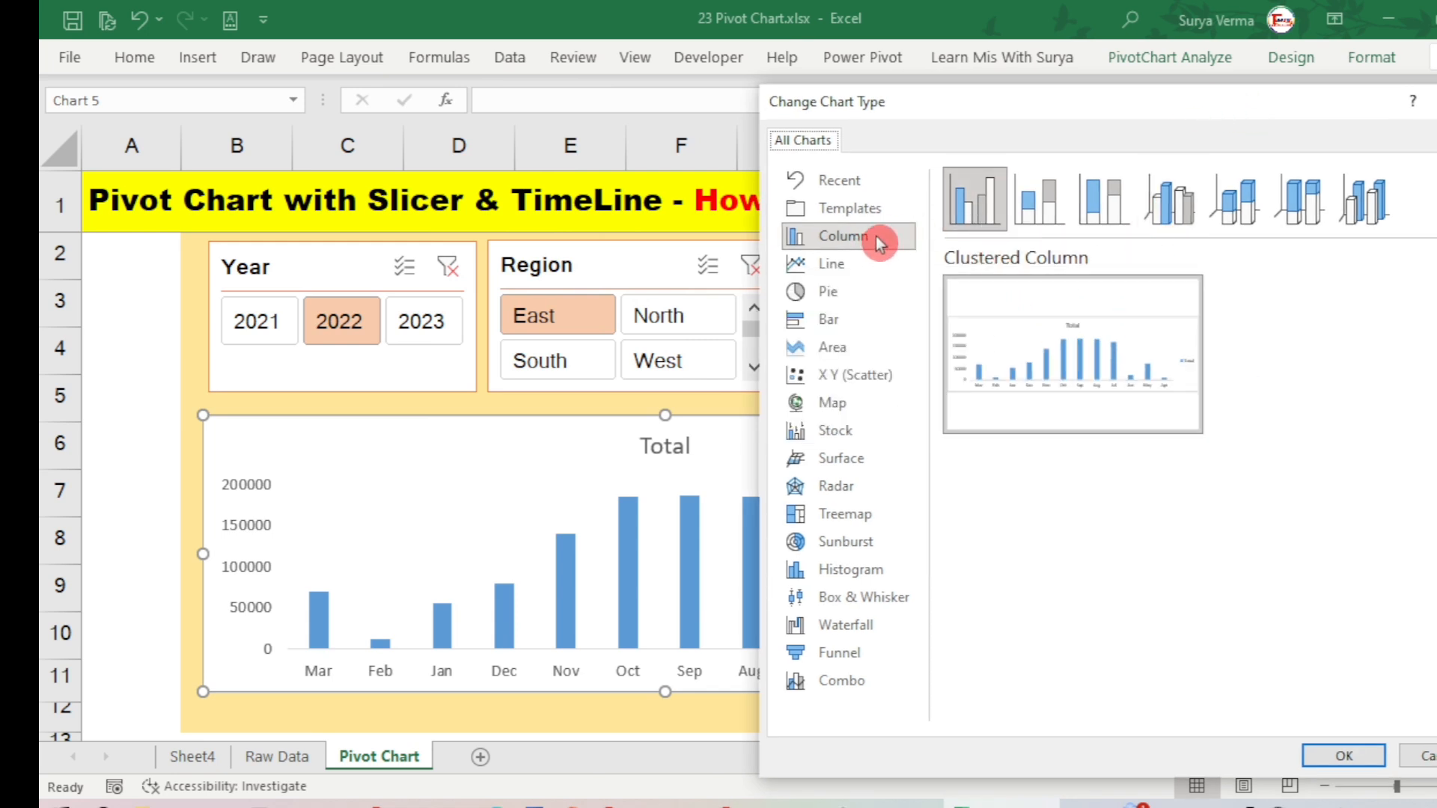
{"action": "left_click", "coordinate": [1169, 209]}
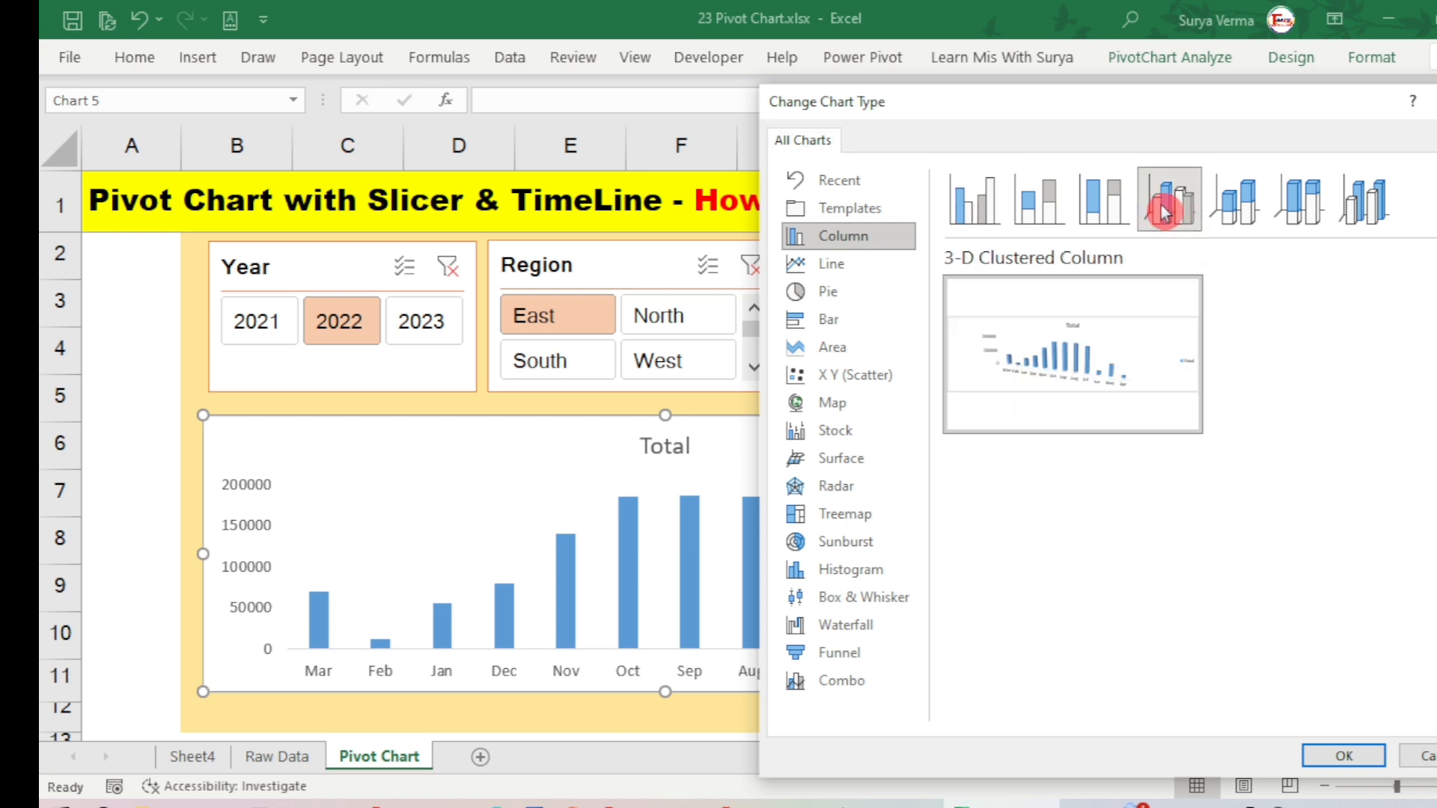
{"action": "left_click", "coordinate": [844, 269]}
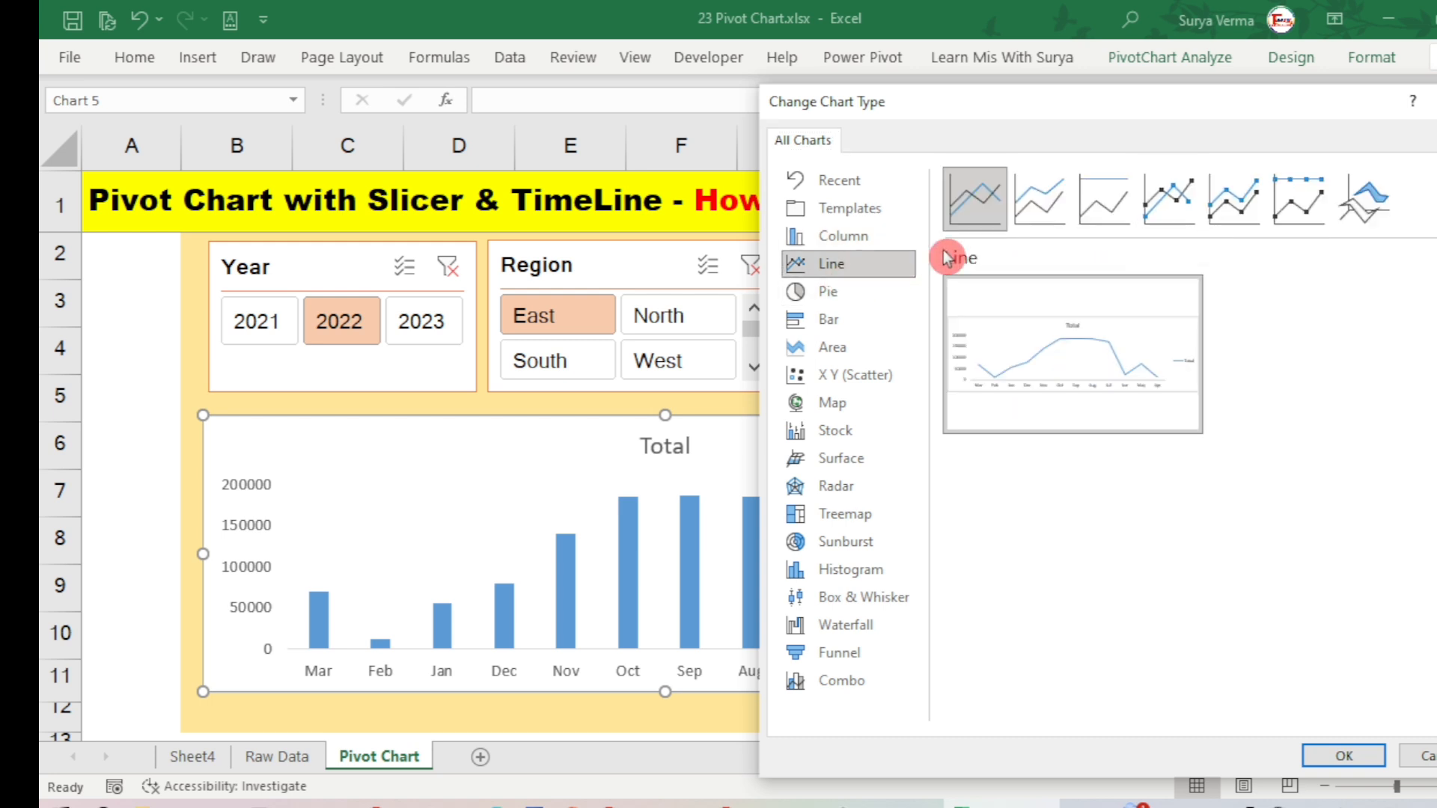
{"action": "left_click", "coordinate": [1040, 200]}
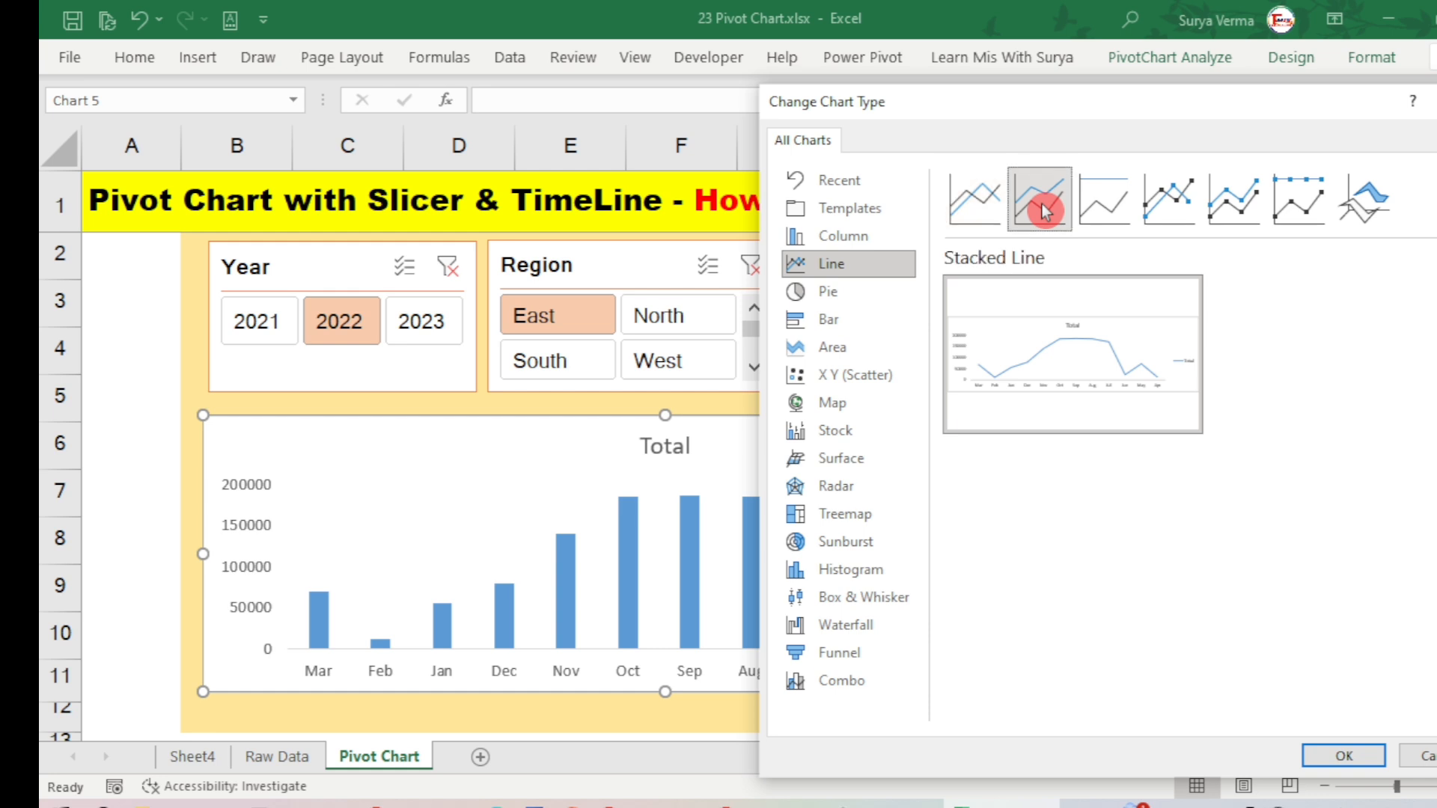
{"action": "mouse_move", "coordinate": [1041, 335]}
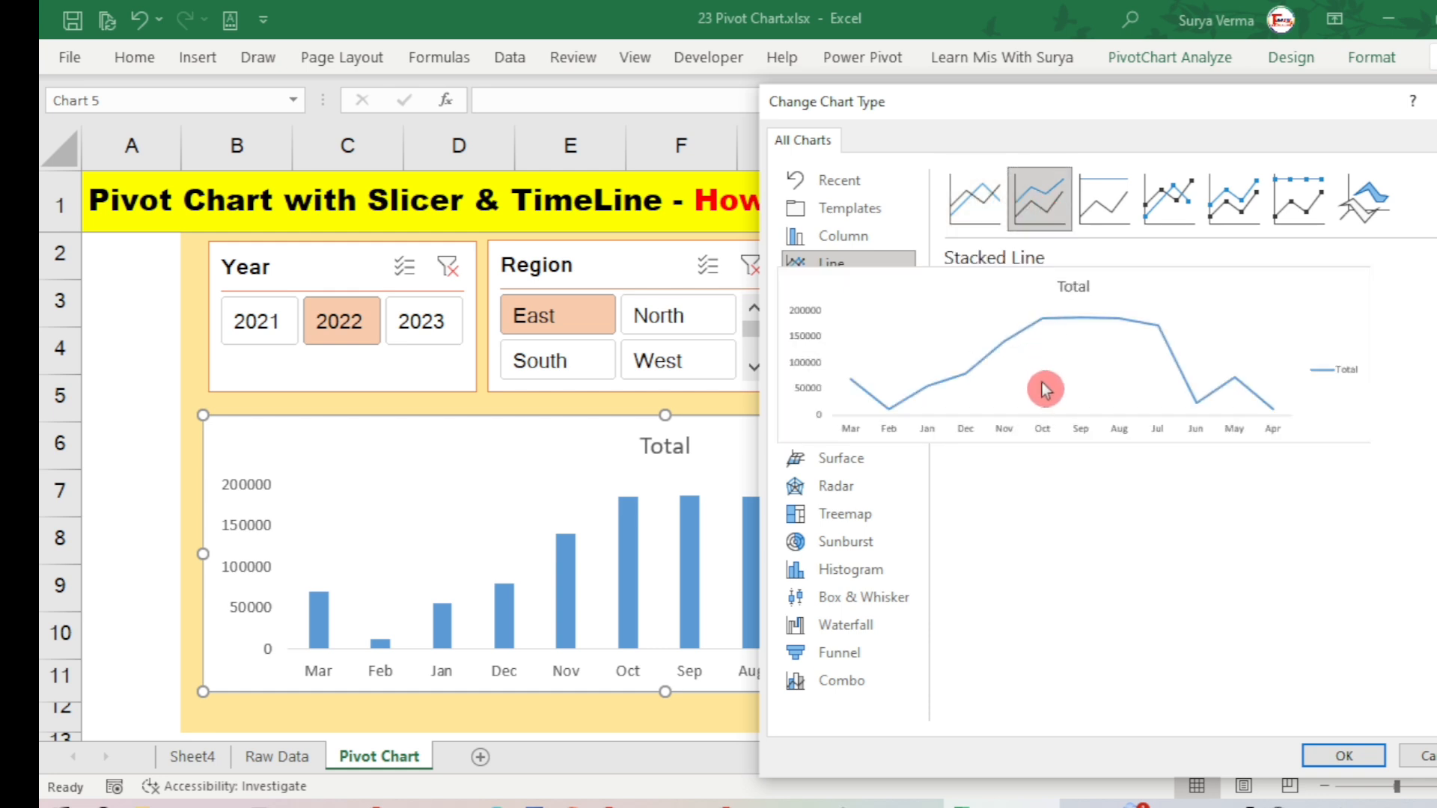
{"action": "left_click", "coordinate": [1167, 199]}
{"action": "left_click", "coordinate": [1344, 756]}
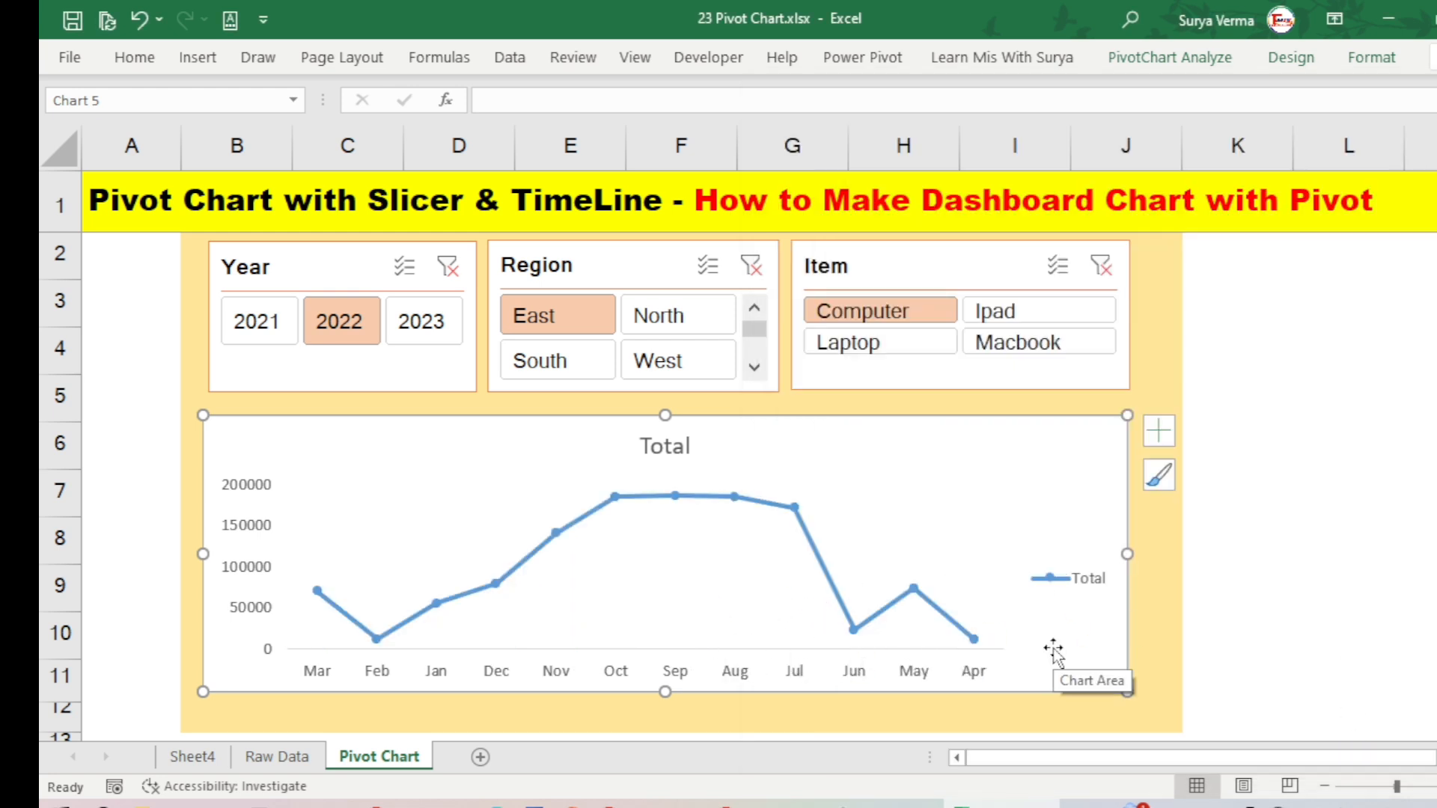
Step: Switch the slicer filters to region West and item Macbook
{"action": "left_click", "coordinate": [567, 366]}
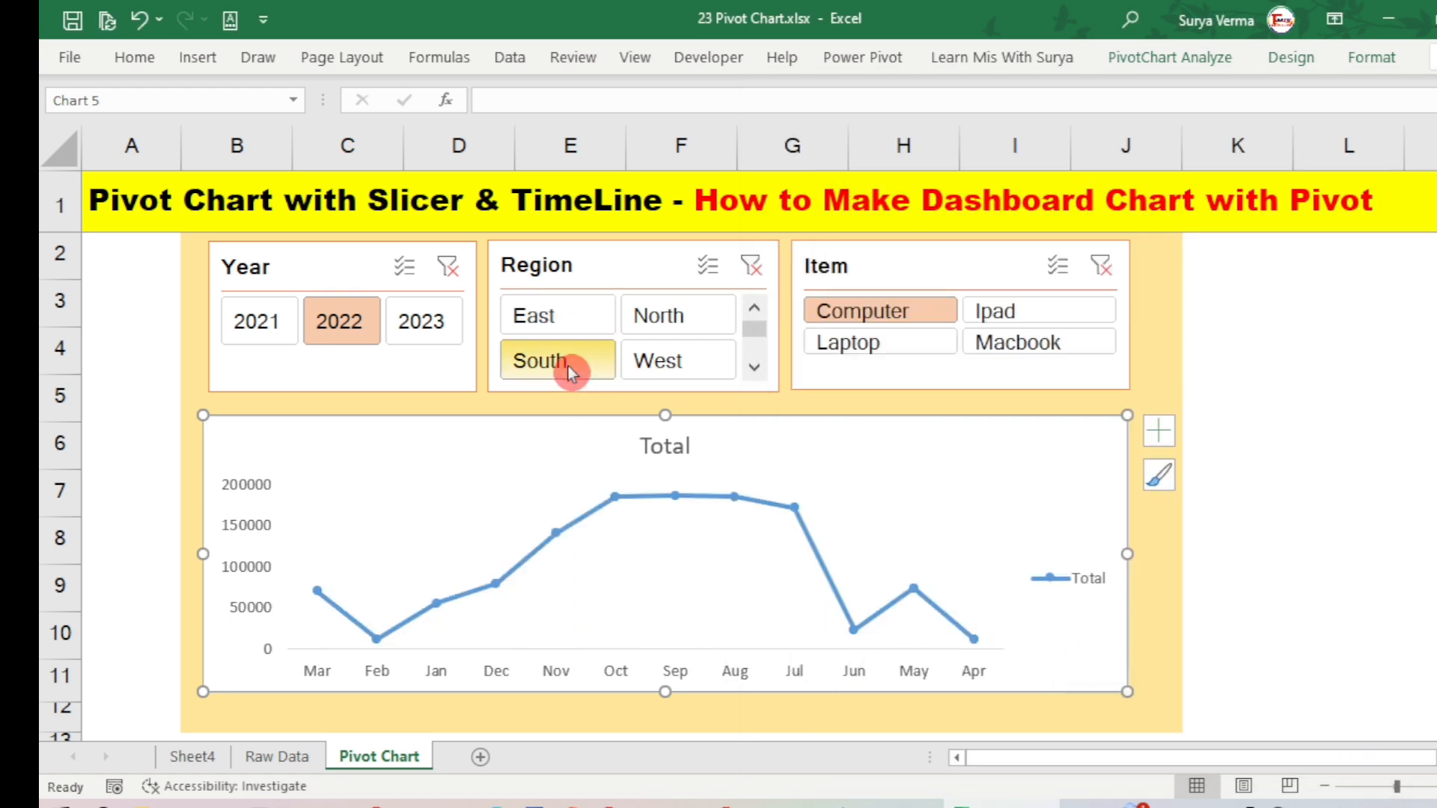
{"action": "left_click", "coordinate": [661, 360]}
{"action": "left_click", "coordinate": [924, 347]}
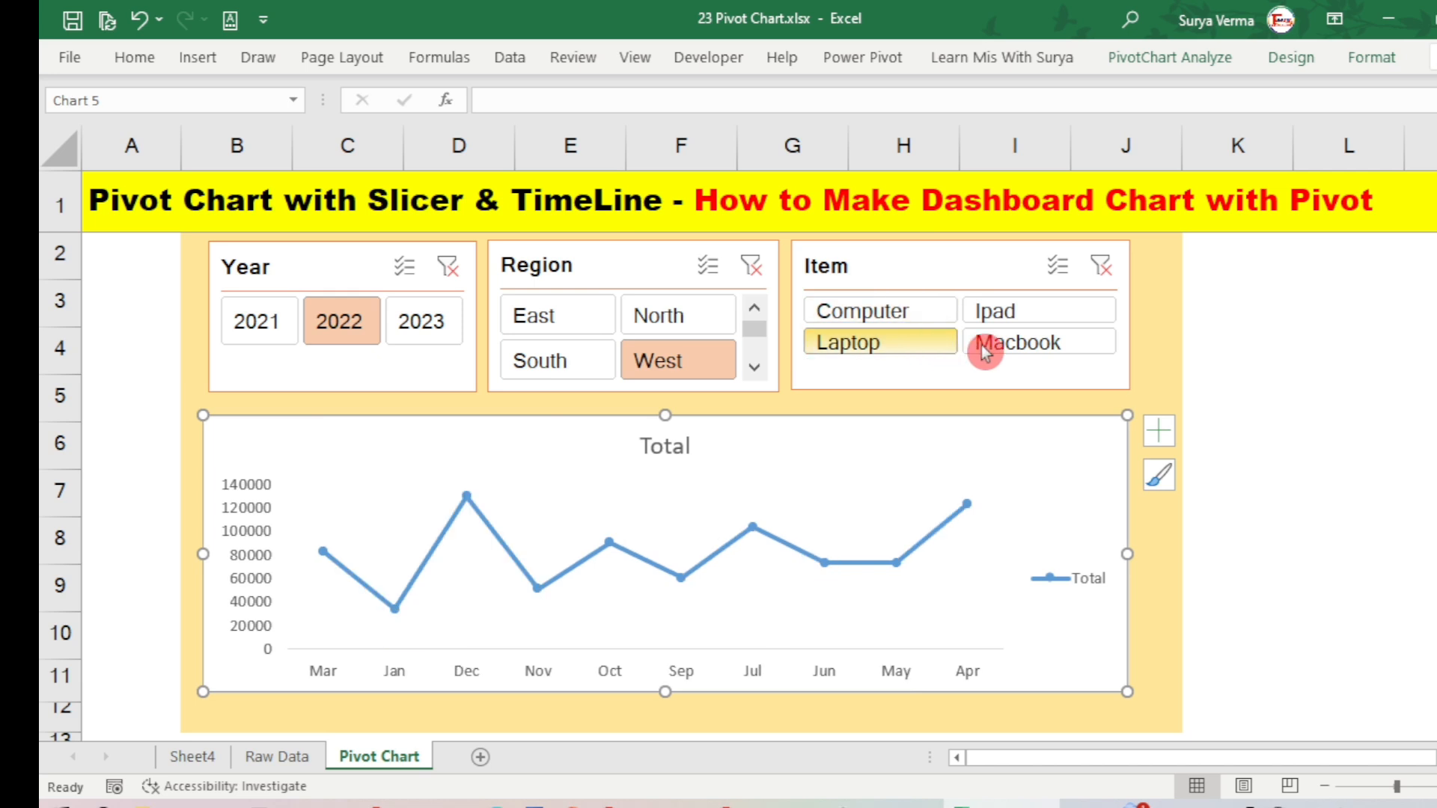
{"action": "left_click", "coordinate": [1020, 344]}
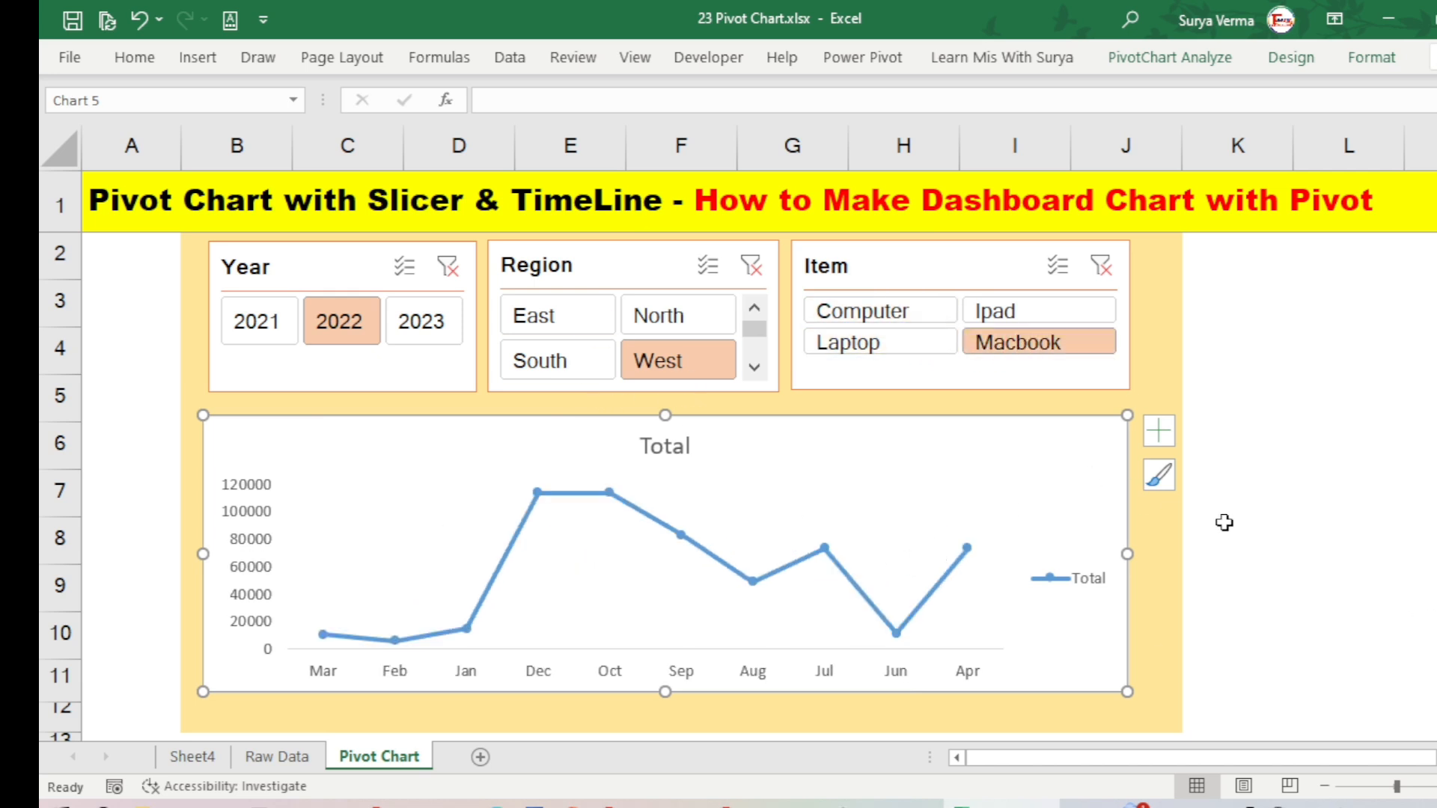
Step: Hide the pivot table sheet Sheet4 and return to the Pivot Chart sheet
{"action": "left_click", "coordinate": [210, 758]}
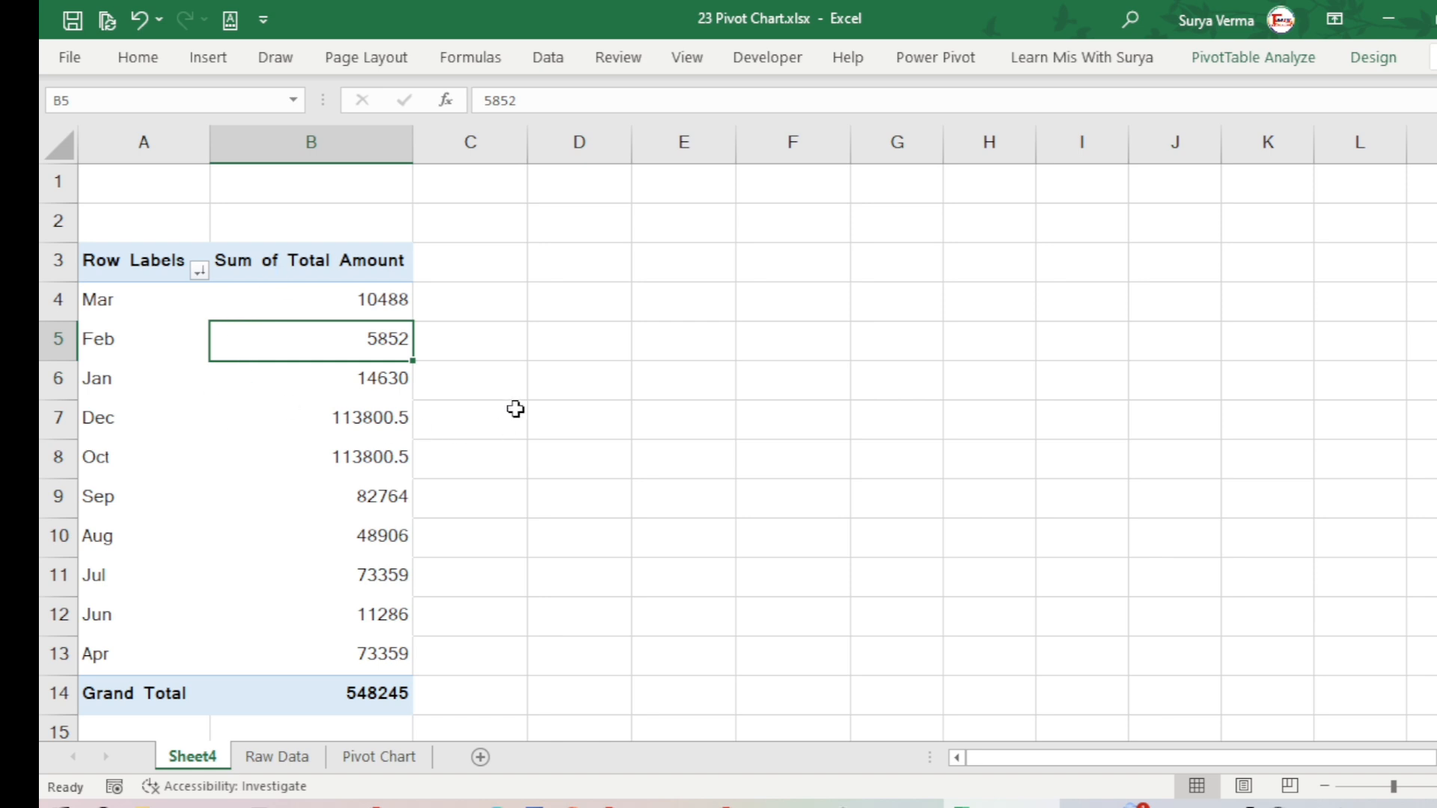
{"action": "right_click", "coordinate": [195, 758]}
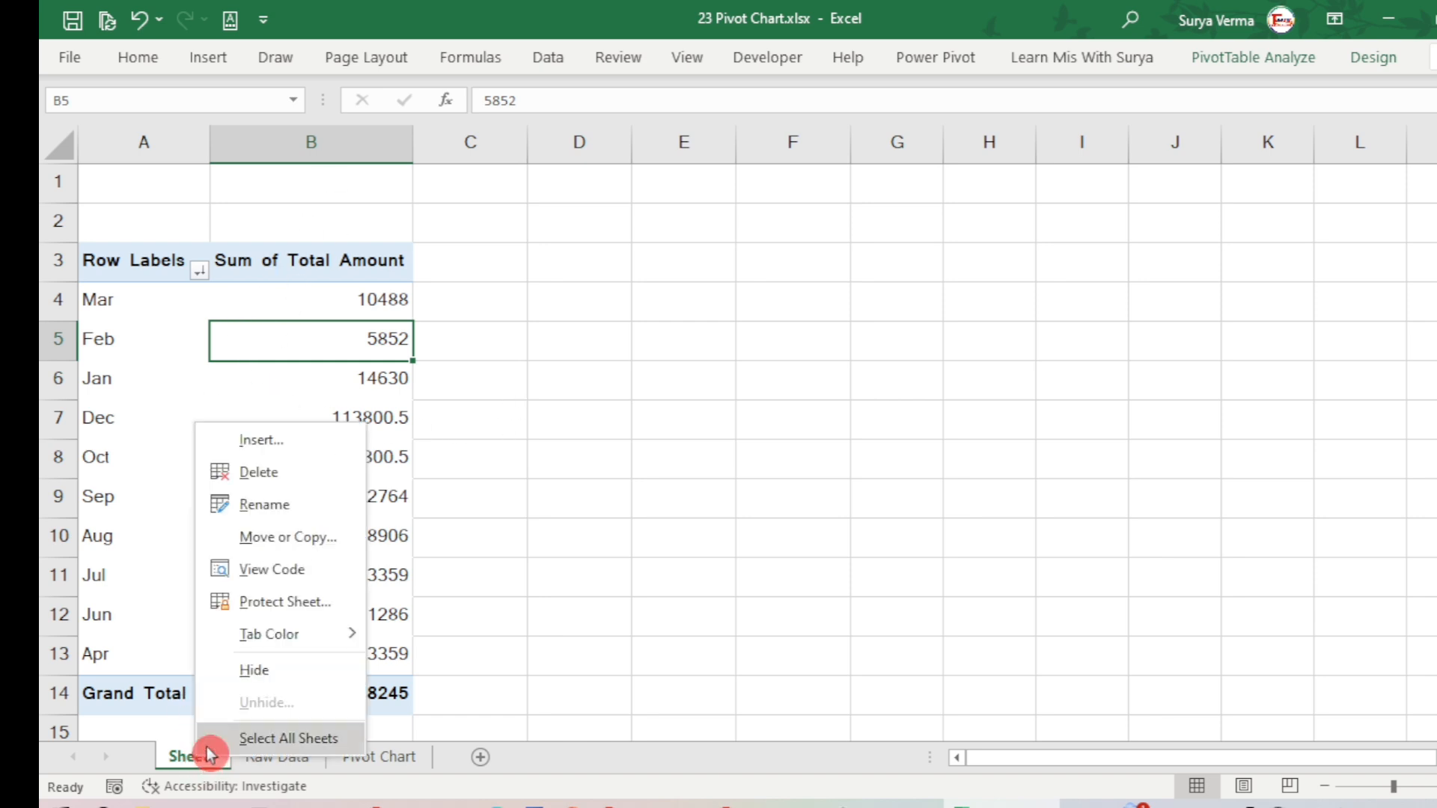
{"action": "left_click", "coordinate": [266, 671]}
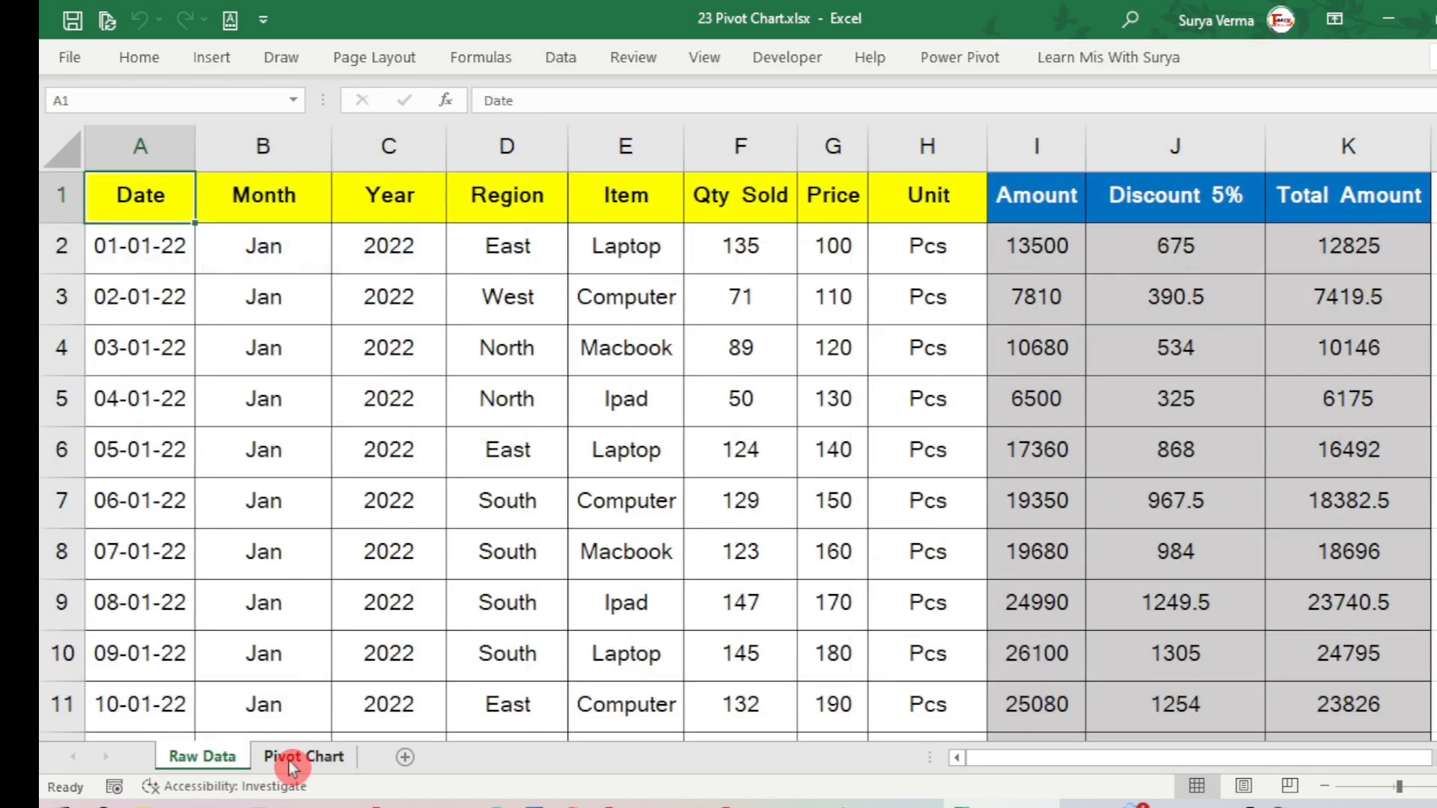
{"action": "left_click", "coordinate": [289, 758]}
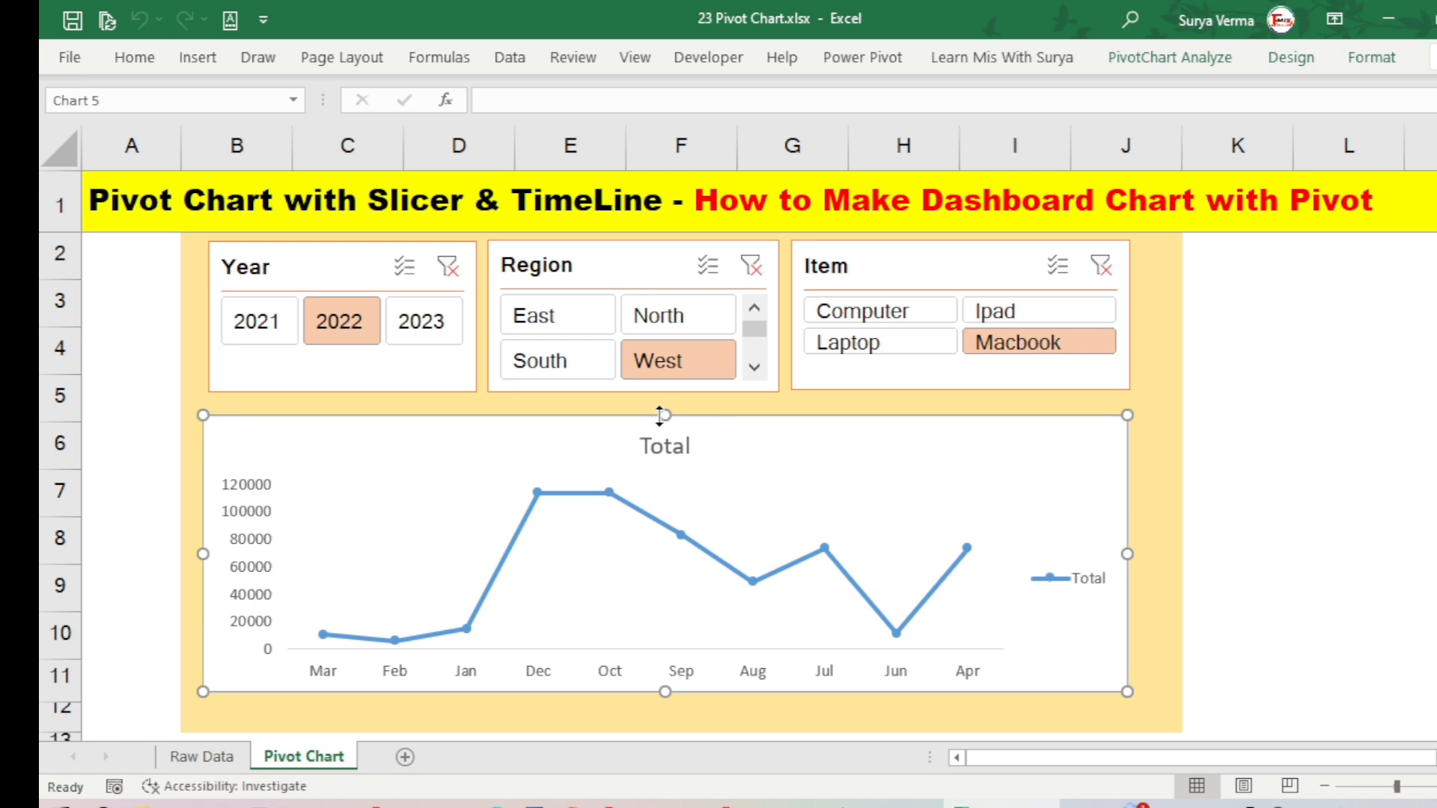
Step: Extend the chart's upper edge slightly towards the slicers and apply the dark chart style with a glowing blue line
{"action": "left_click_drag", "start_coordinate": [659, 416], "coordinate": [666, 411]}
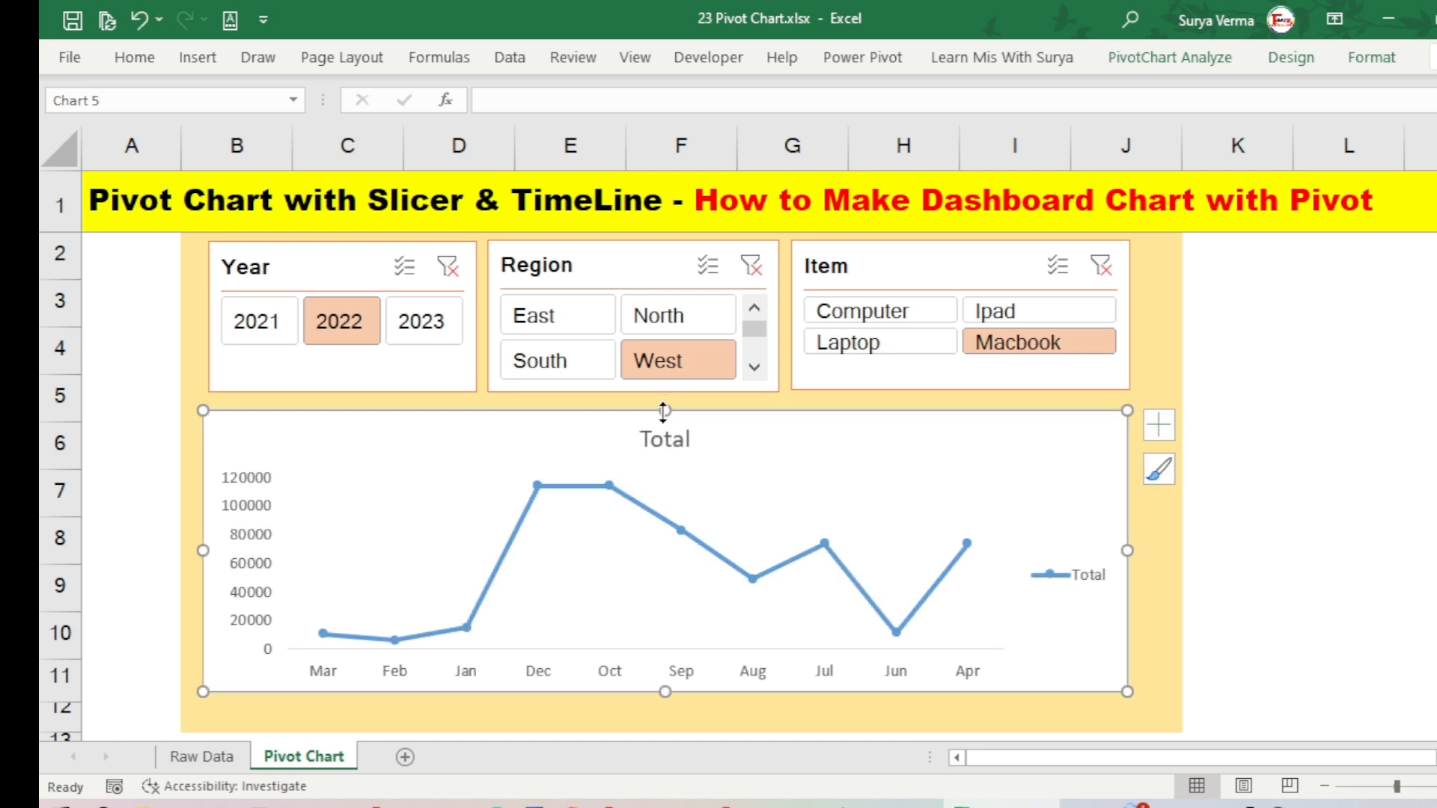
{"action": "left_click", "coordinate": [1321, 69]}
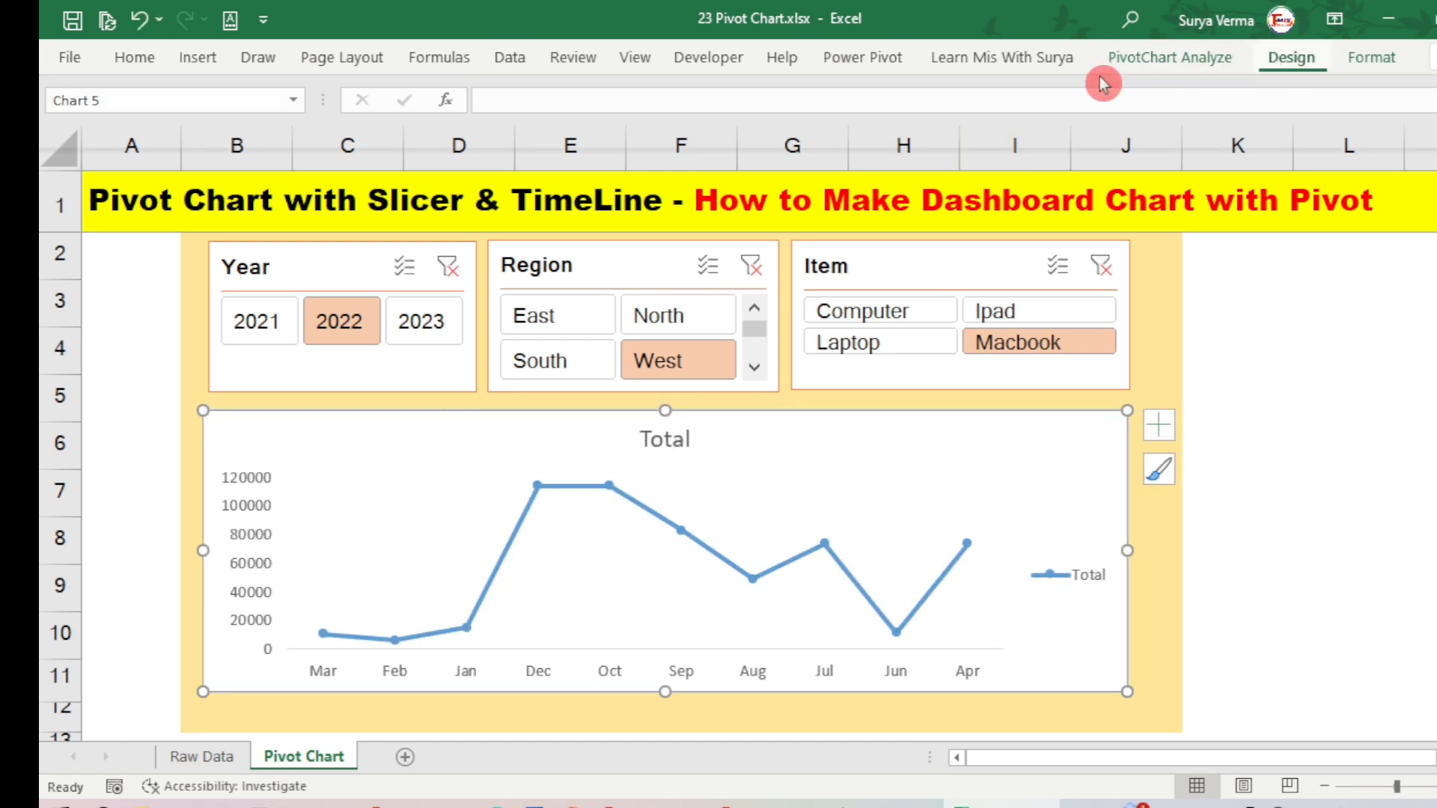
{"action": "left_click", "coordinate": [1090, 148]}
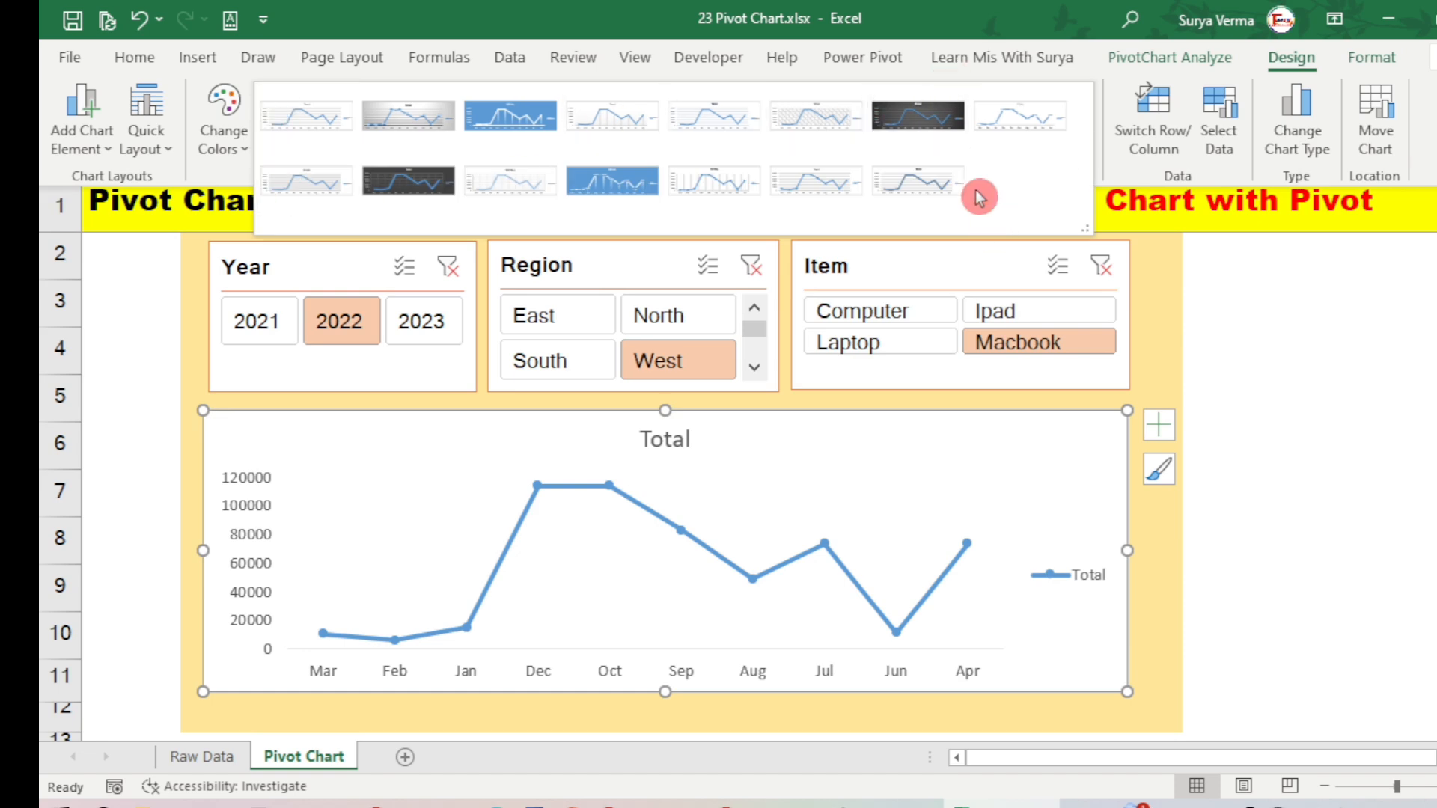
{"action": "left_click", "coordinate": [397, 183]}
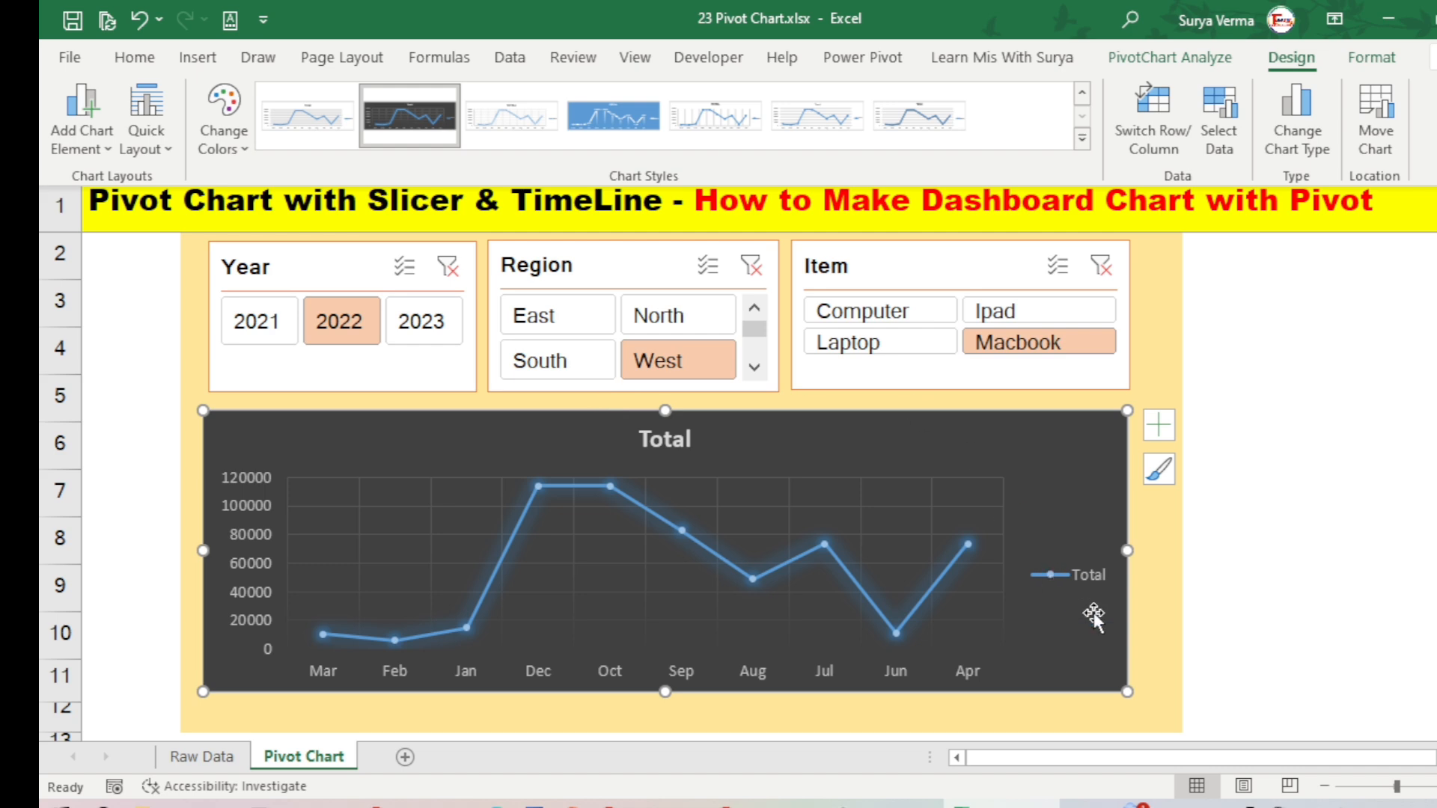
Step: Change the pivot chart's type from Line with Markers to Pie
{"action": "left_click", "coordinate": [1176, 650]}
{"action": "left_click", "coordinate": [1159, 342]}
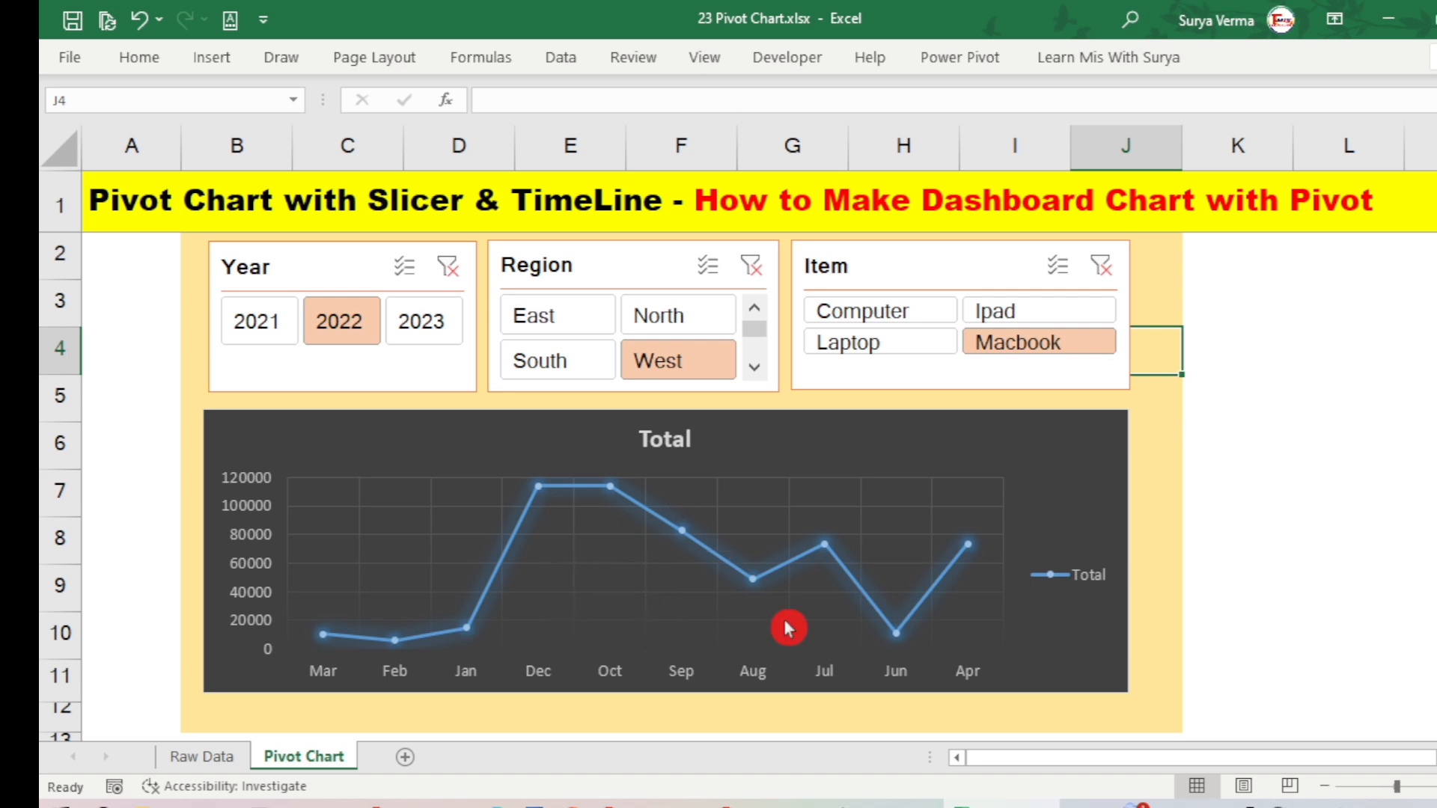
{"action": "left_click", "coordinate": [828, 475]}
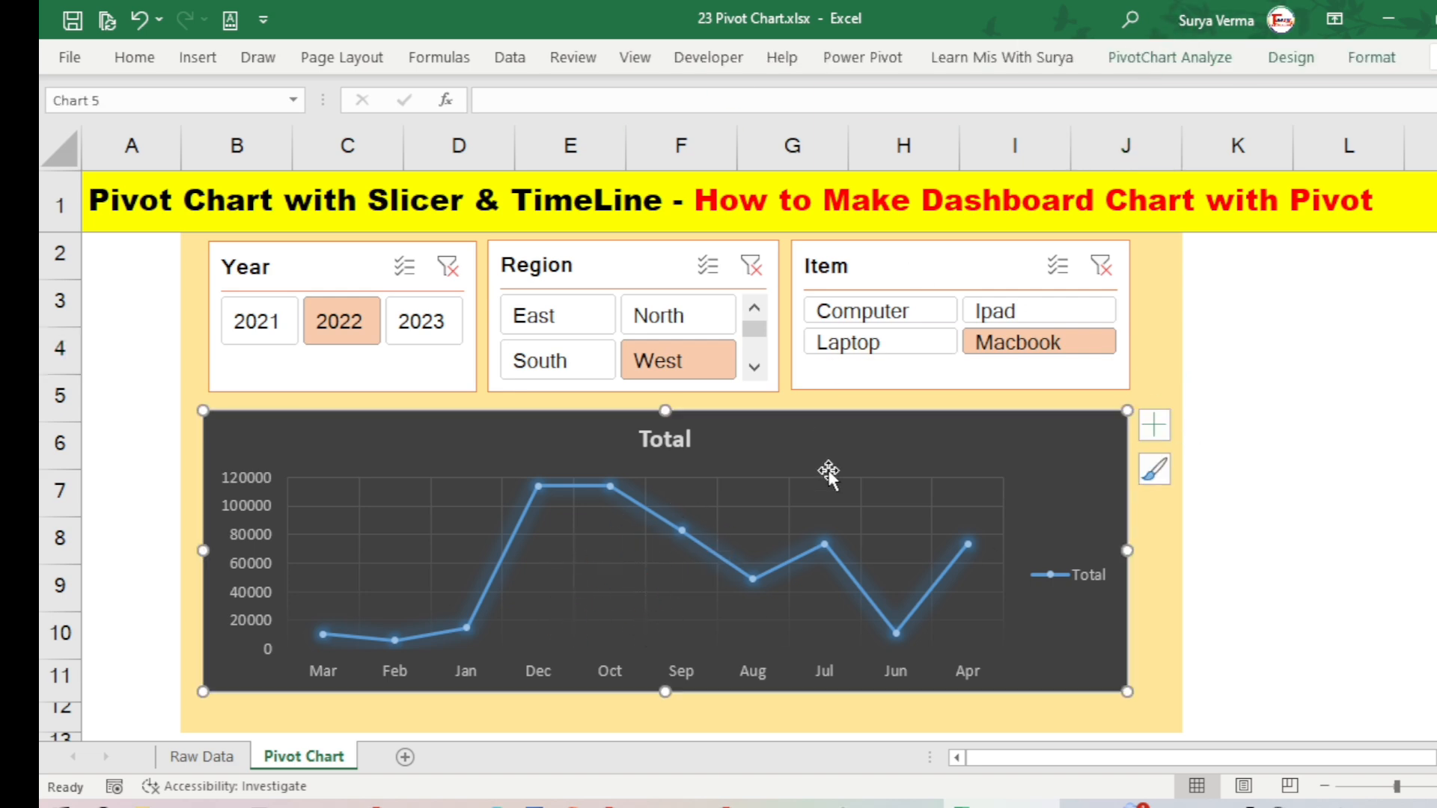
{"action": "left_click", "coordinate": [1306, 60]}
{"action": "left_click", "coordinate": [1298, 159]}
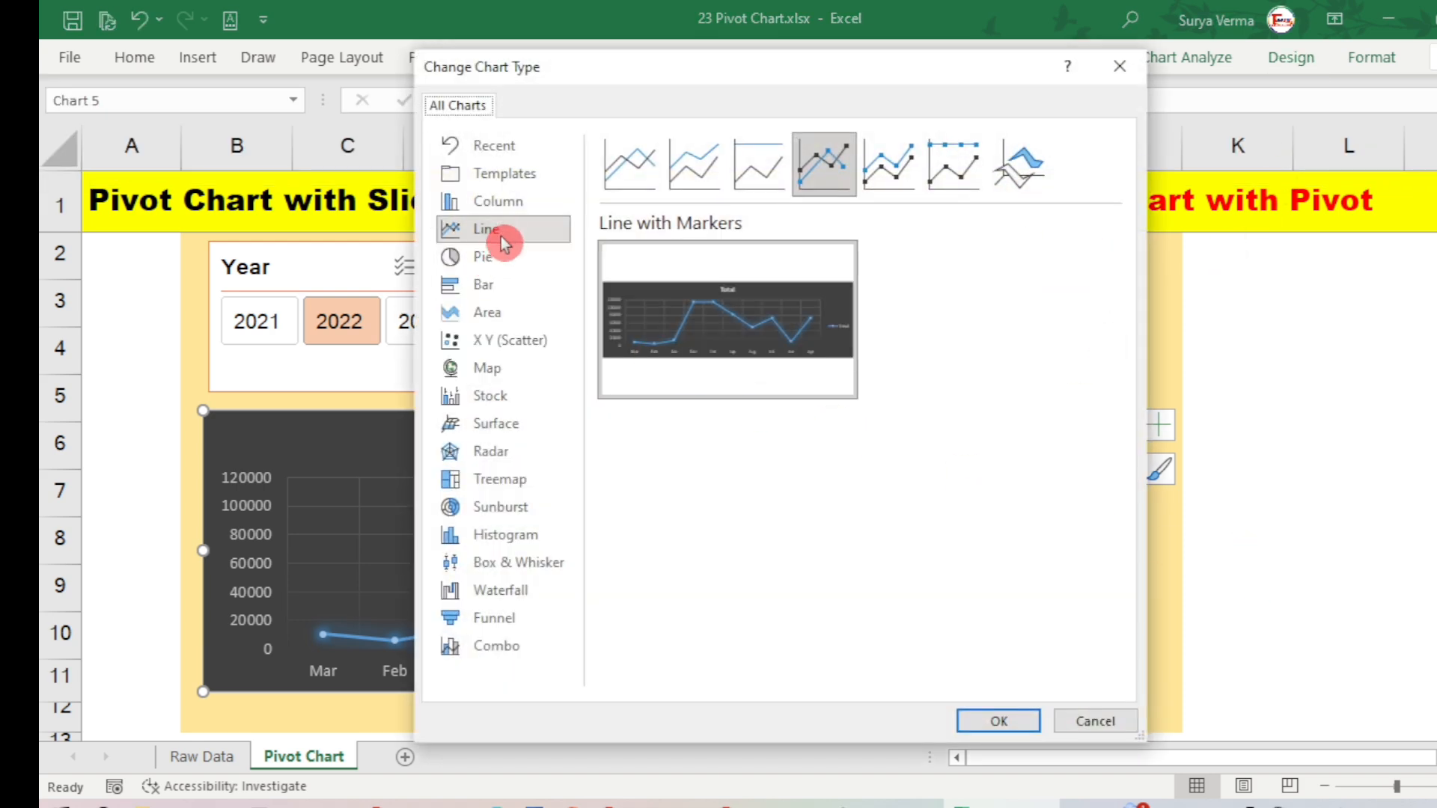
{"action": "left_click", "coordinate": [499, 254]}
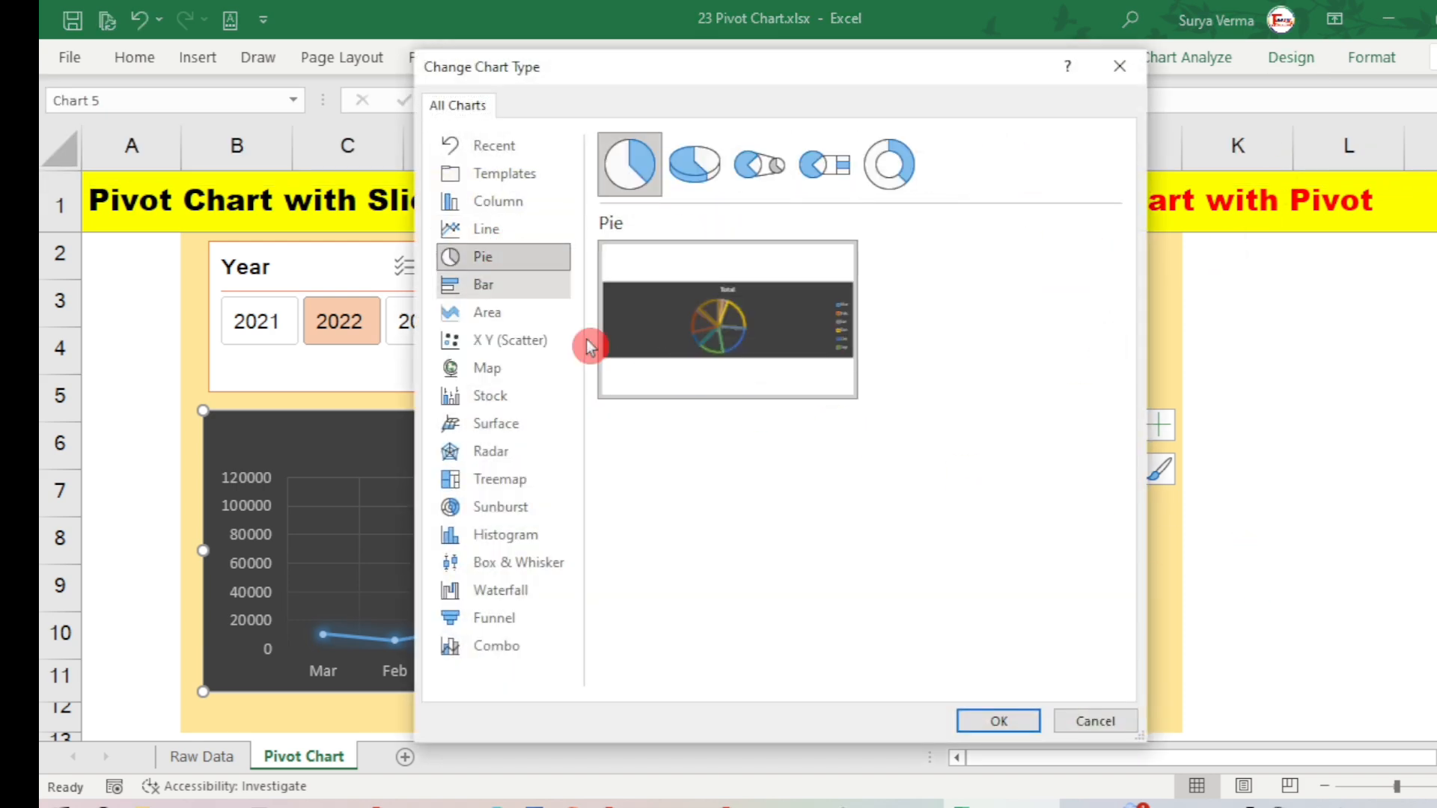
{"action": "mouse_move", "coordinate": [755, 329]}
{"action": "left_click", "coordinate": [1011, 723]}
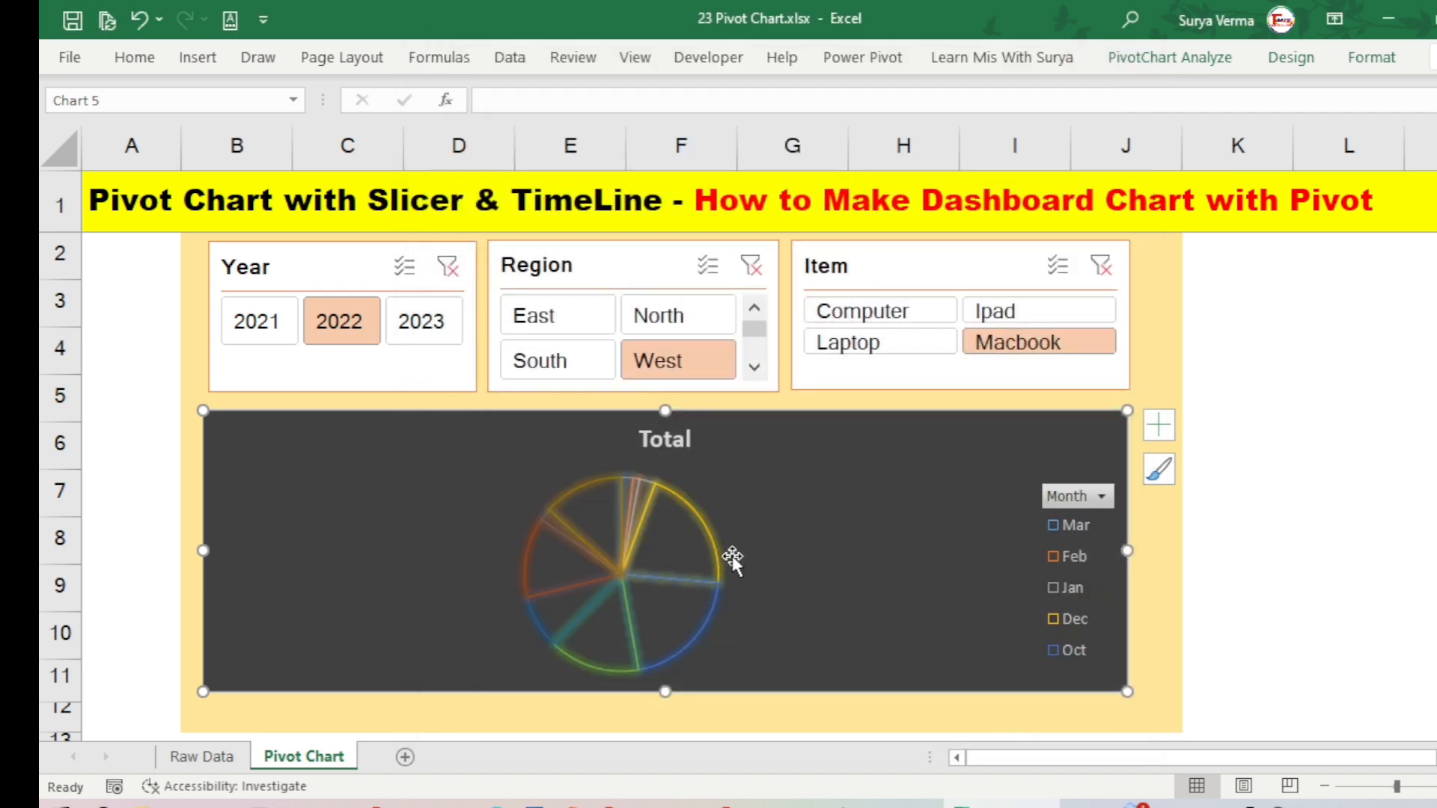
Step: Change the pivot chart's type from Pie to Clustered Bar
{"action": "left_click", "coordinate": [1295, 65]}
{"action": "left_click", "coordinate": [1299, 142]}
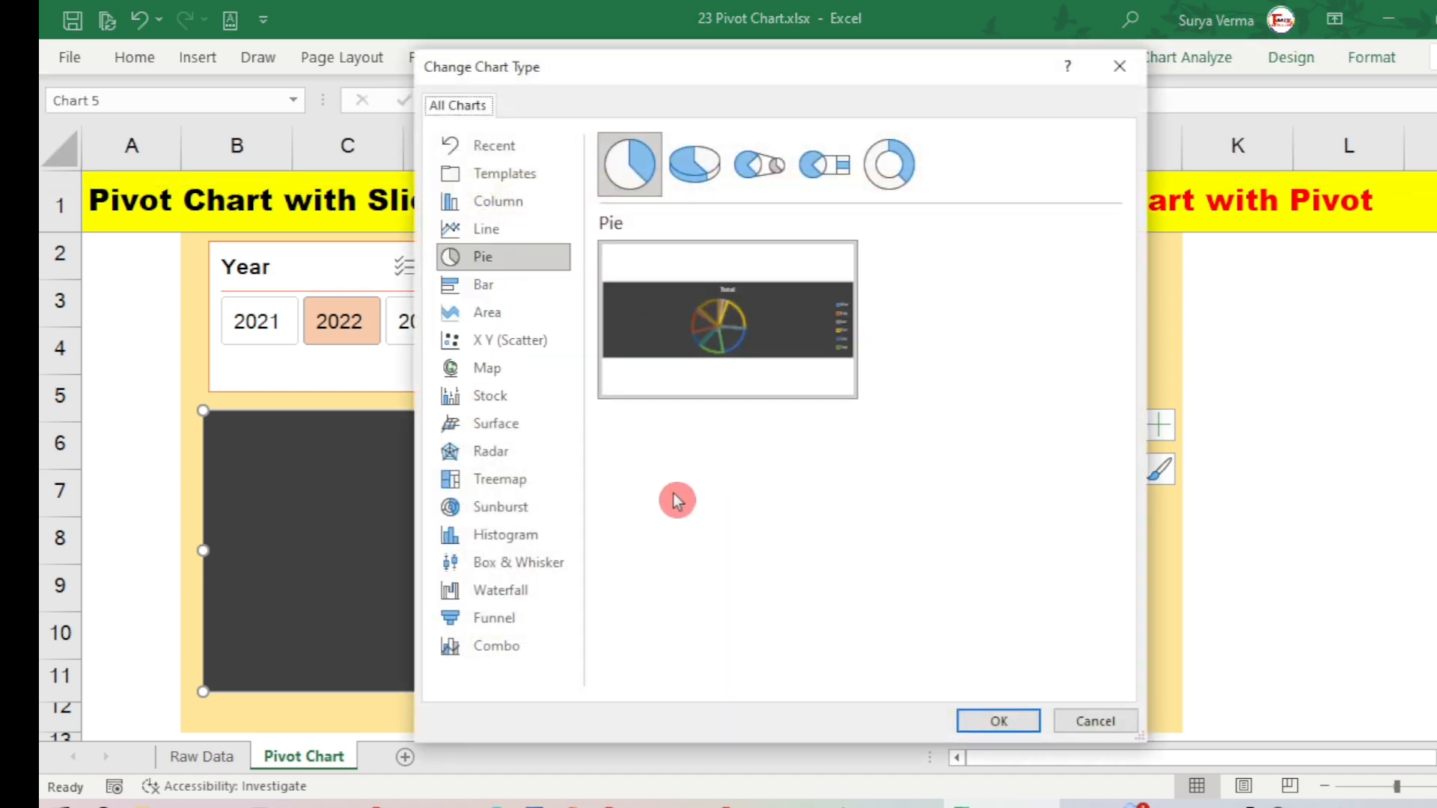
{"action": "left_click", "coordinate": [503, 291]}
{"action": "left_click", "coordinate": [988, 722]}
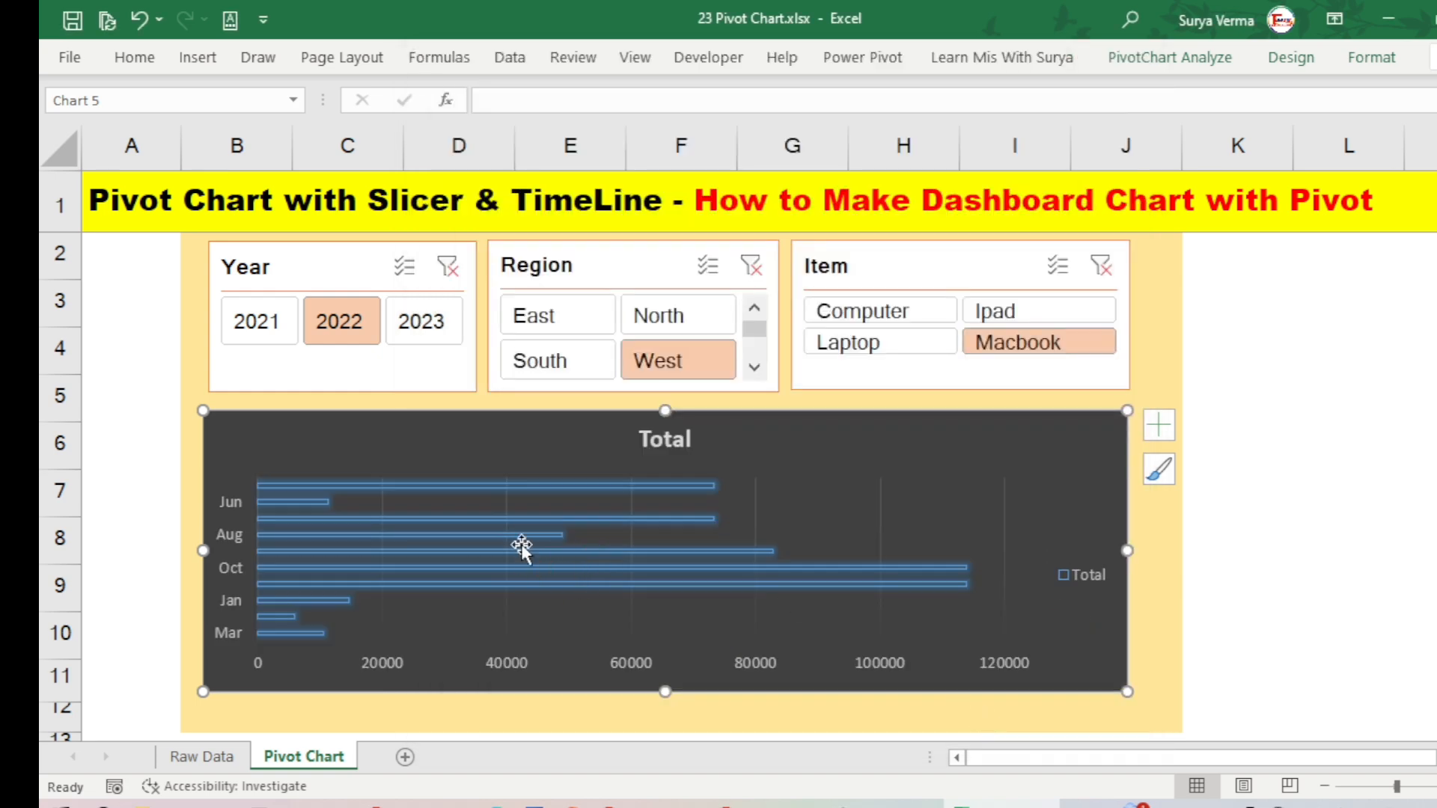
Step: Compare the Area chart variants, including 100% Stacked Area, and apply the plain Area type to the pivot chart
{"action": "left_click", "coordinate": [1284, 60]}
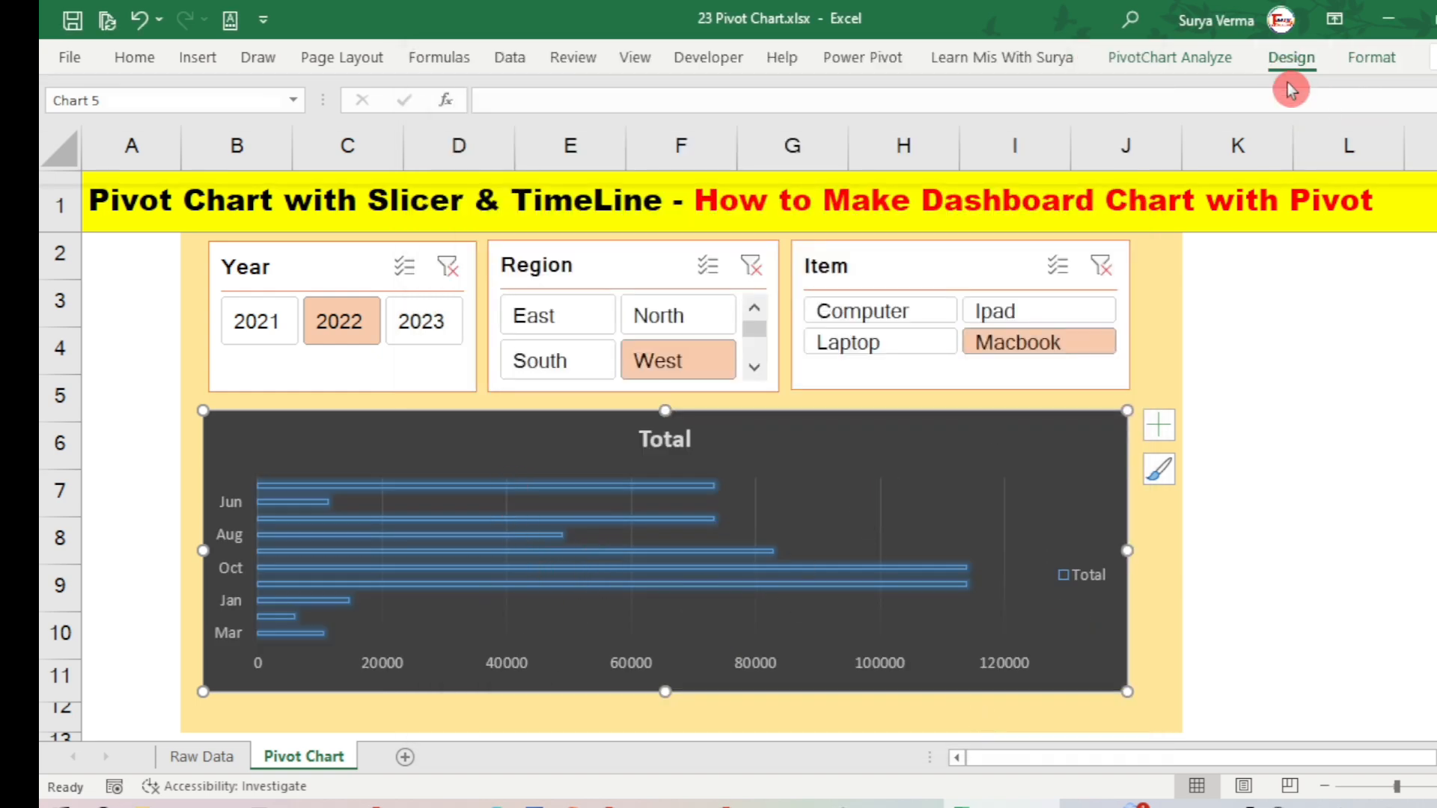
{"action": "left_click", "coordinate": [1301, 161]}
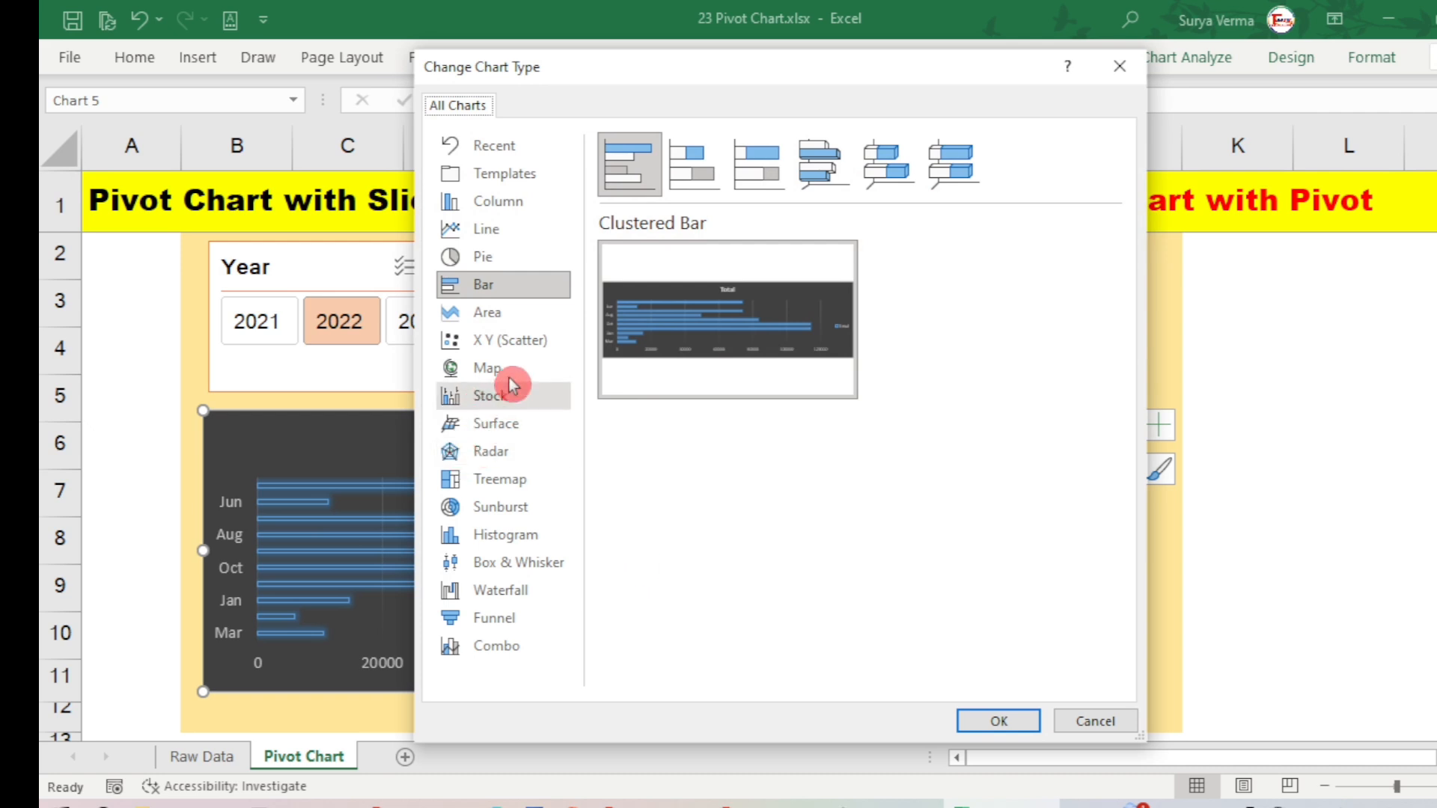
{"action": "left_click", "coordinate": [505, 318]}
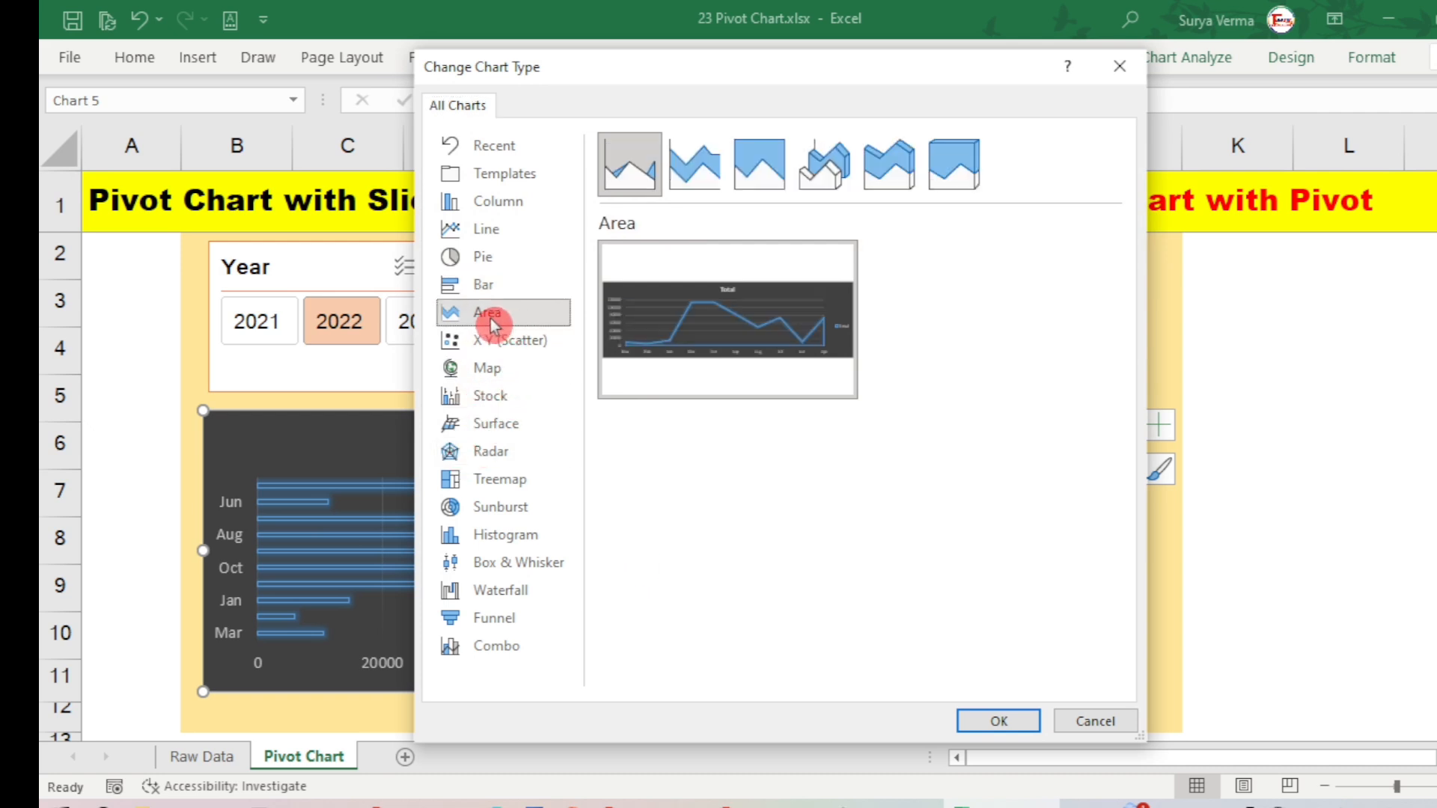
{"action": "mouse_move", "coordinate": [805, 292]}
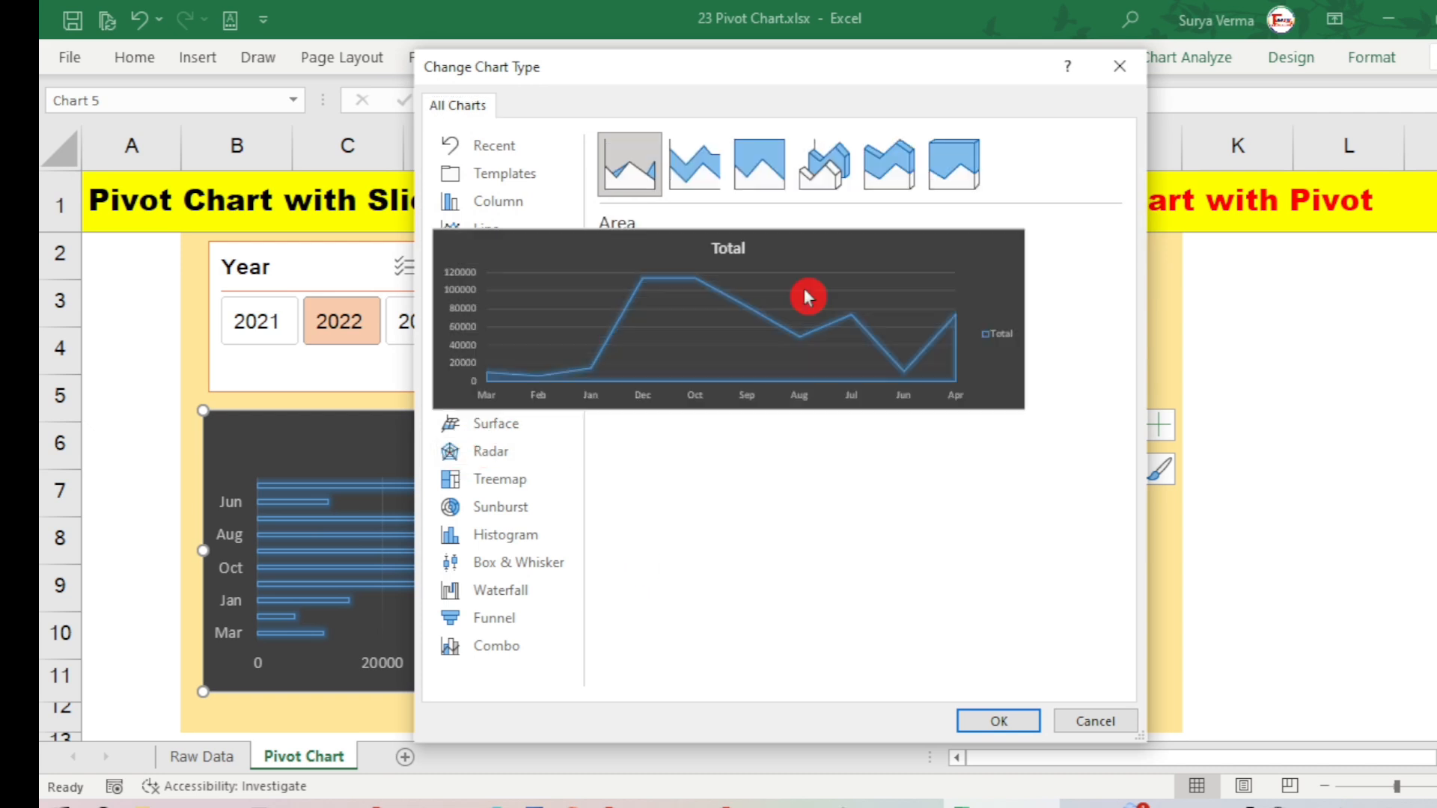
{"action": "left_click", "coordinate": [779, 177]}
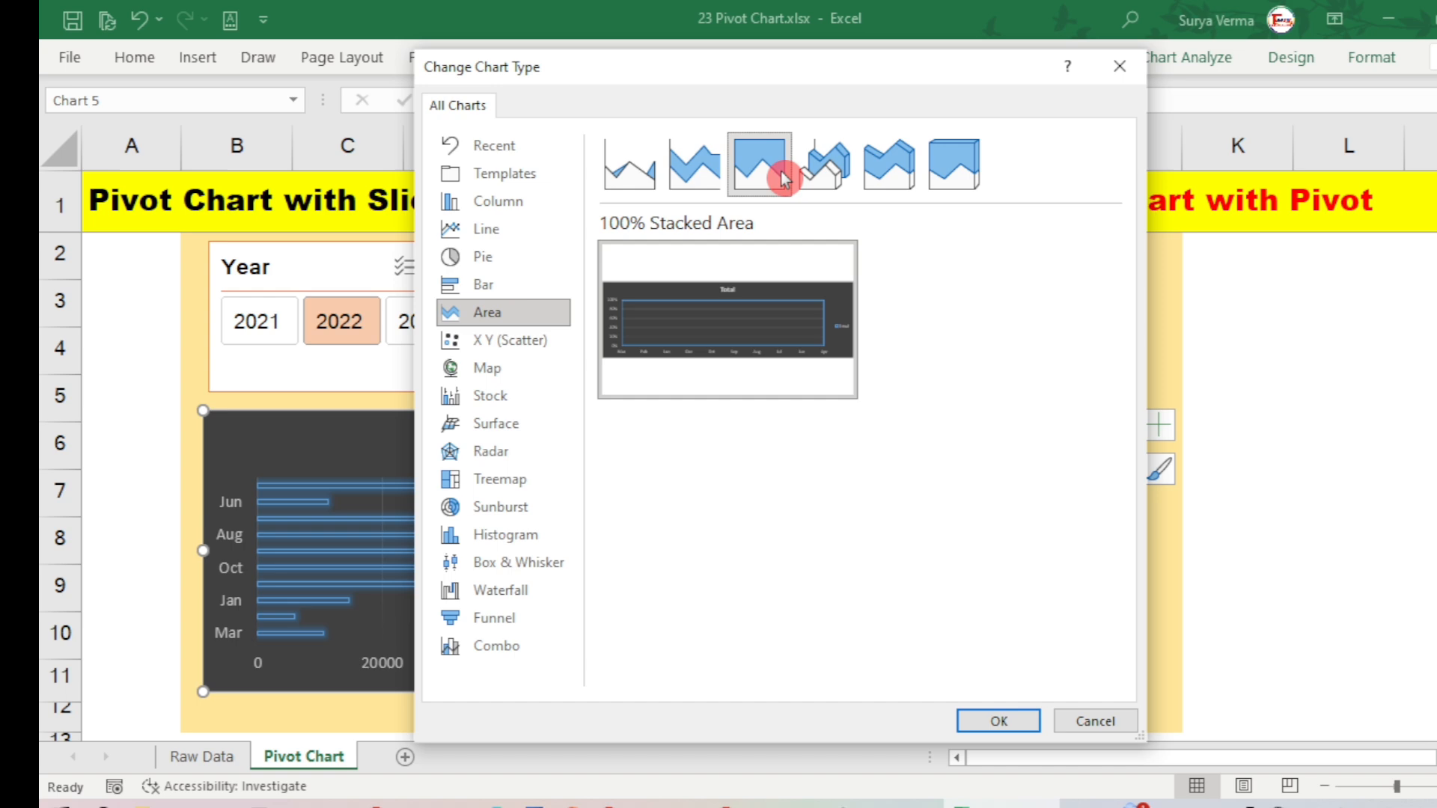
{"action": "left_click", "coordinate": [673, 182]}
{"action": "left_click", "coordinate": [633, 176]}
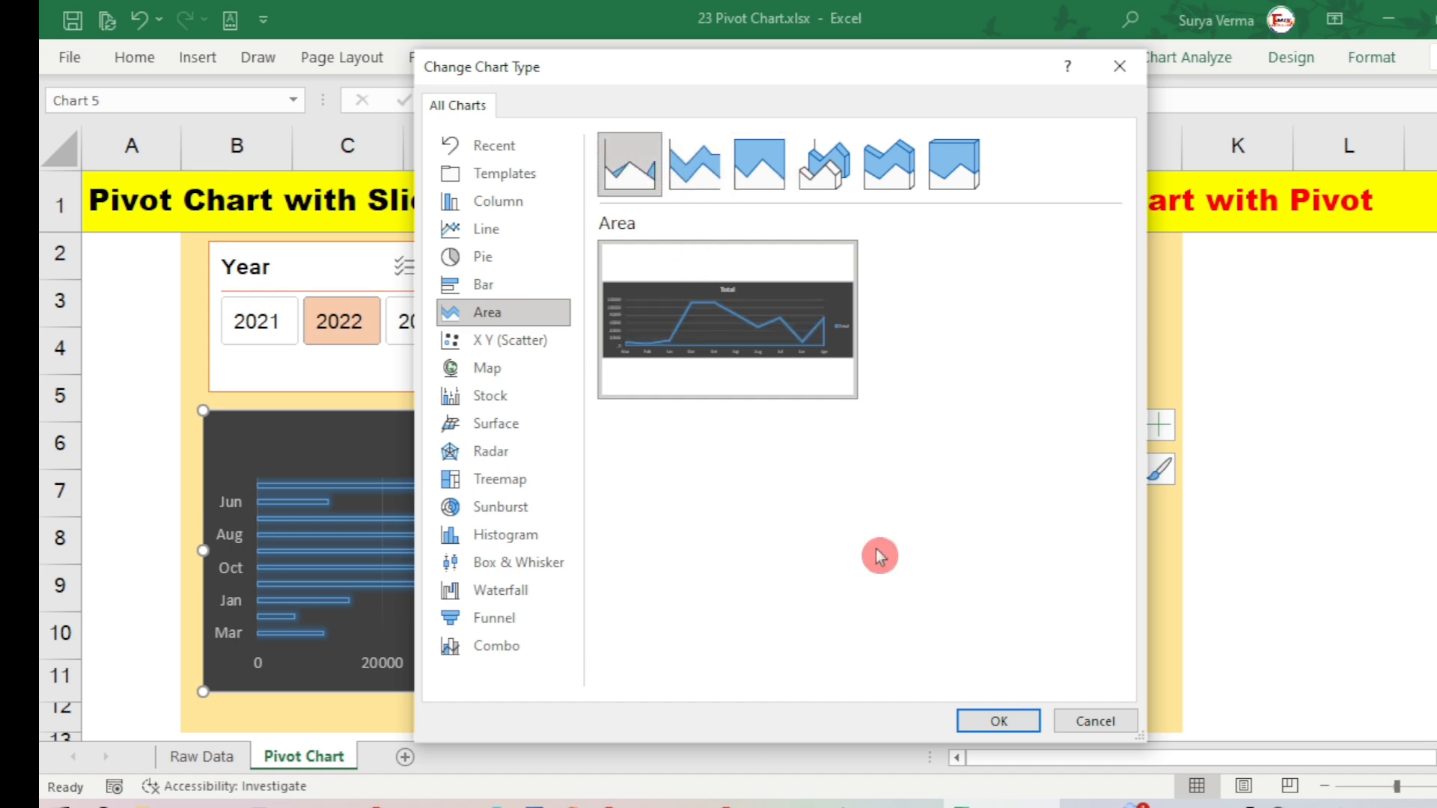
{"action": "left_click", "coordinate": [999, 721]}
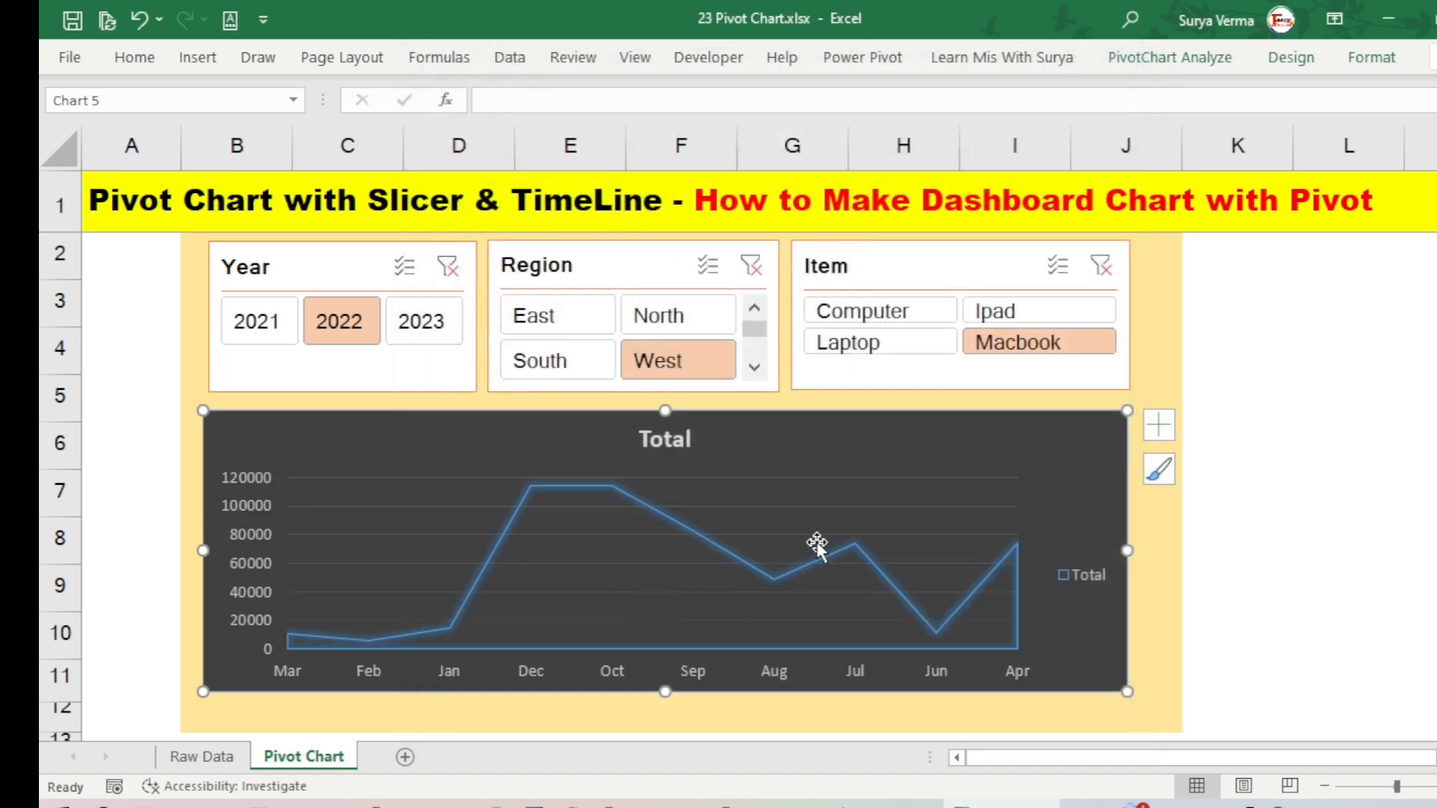
Step: Change the pivot chart's type from Area back to Line with Markers
{"action": "left_click", "coordinate": [1292, 57]}
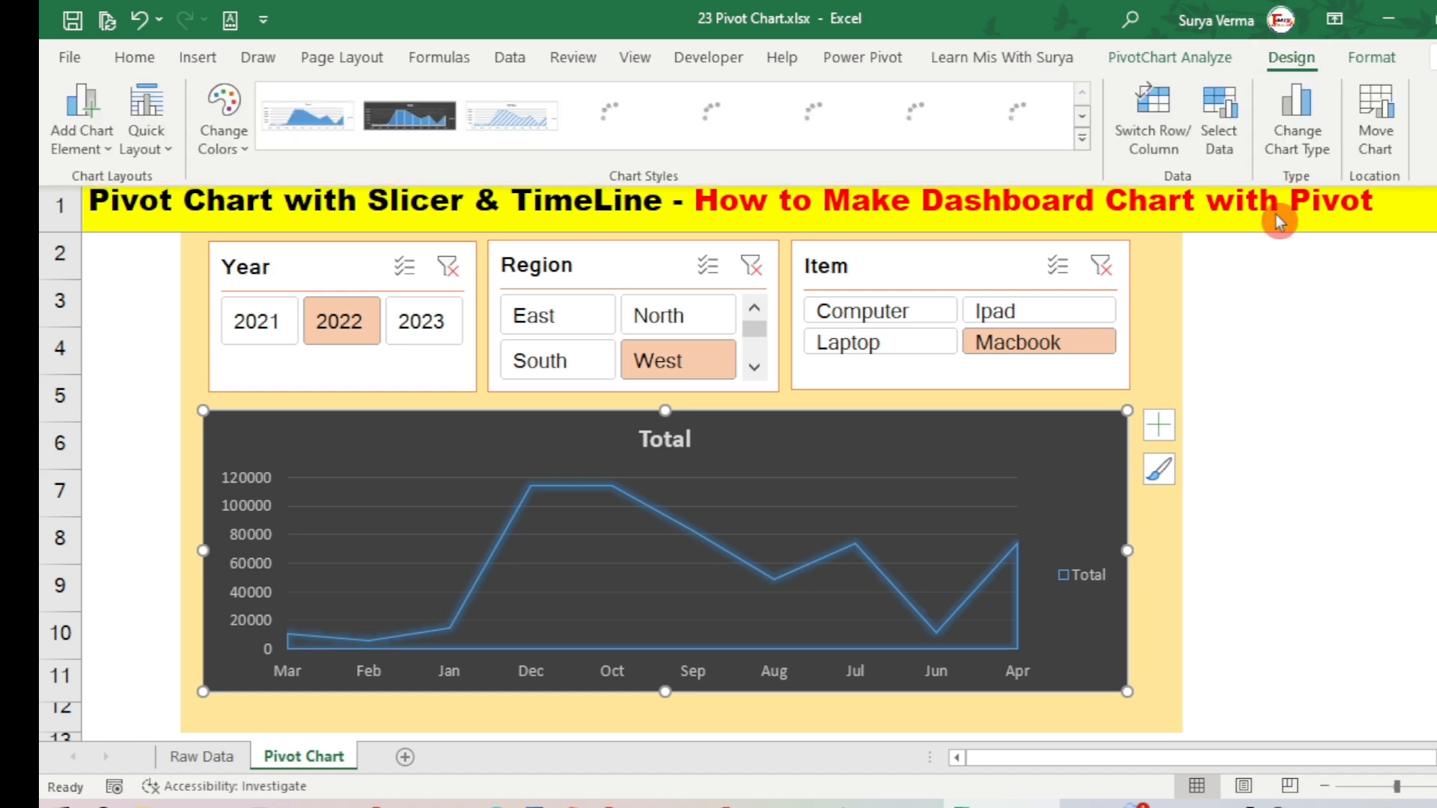
{"action": "left_click", "coordinate": [1297, 127]}
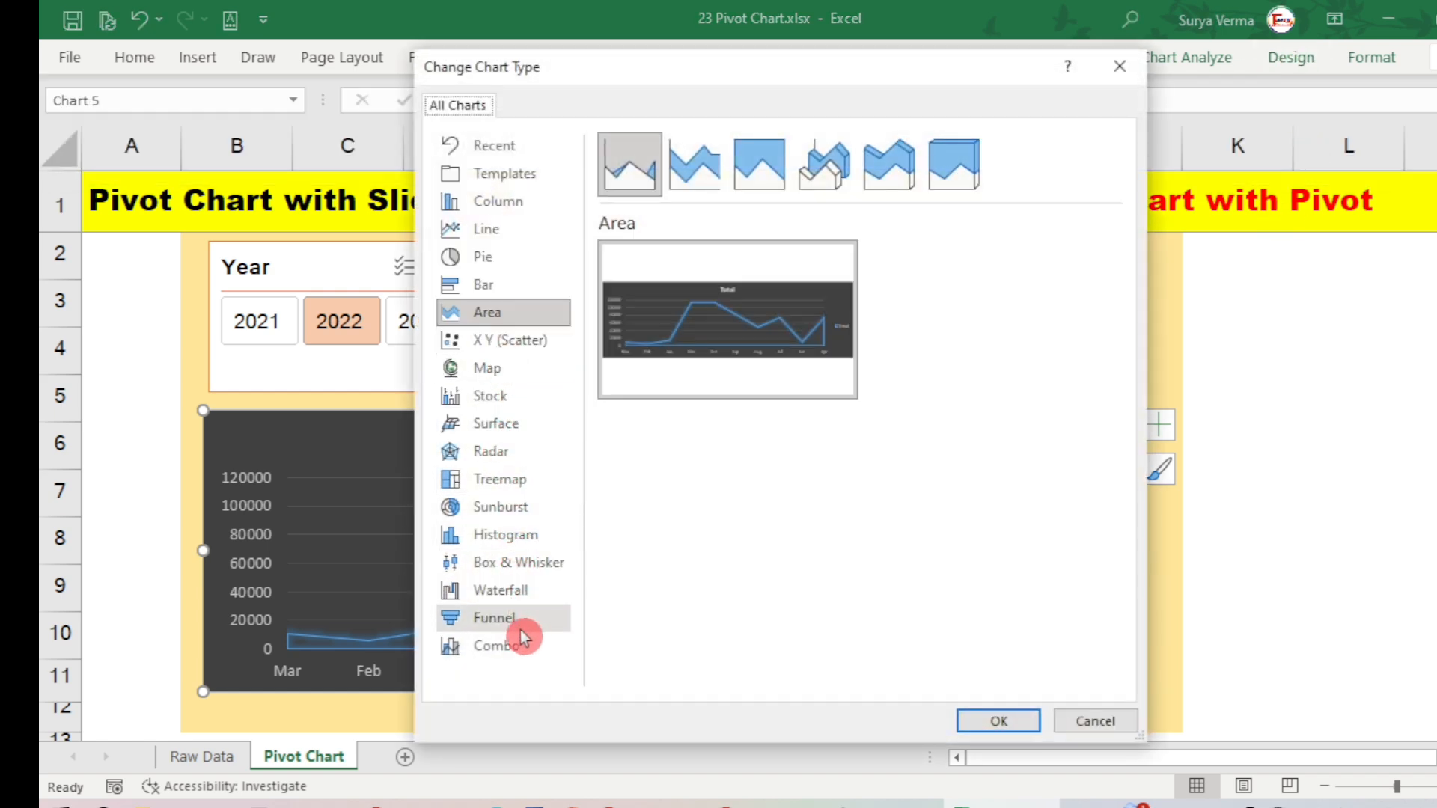
{"action": "left_click", "coordinate": [494, 234]}
{"action": "left_click", "coordinate": [825, 160]}
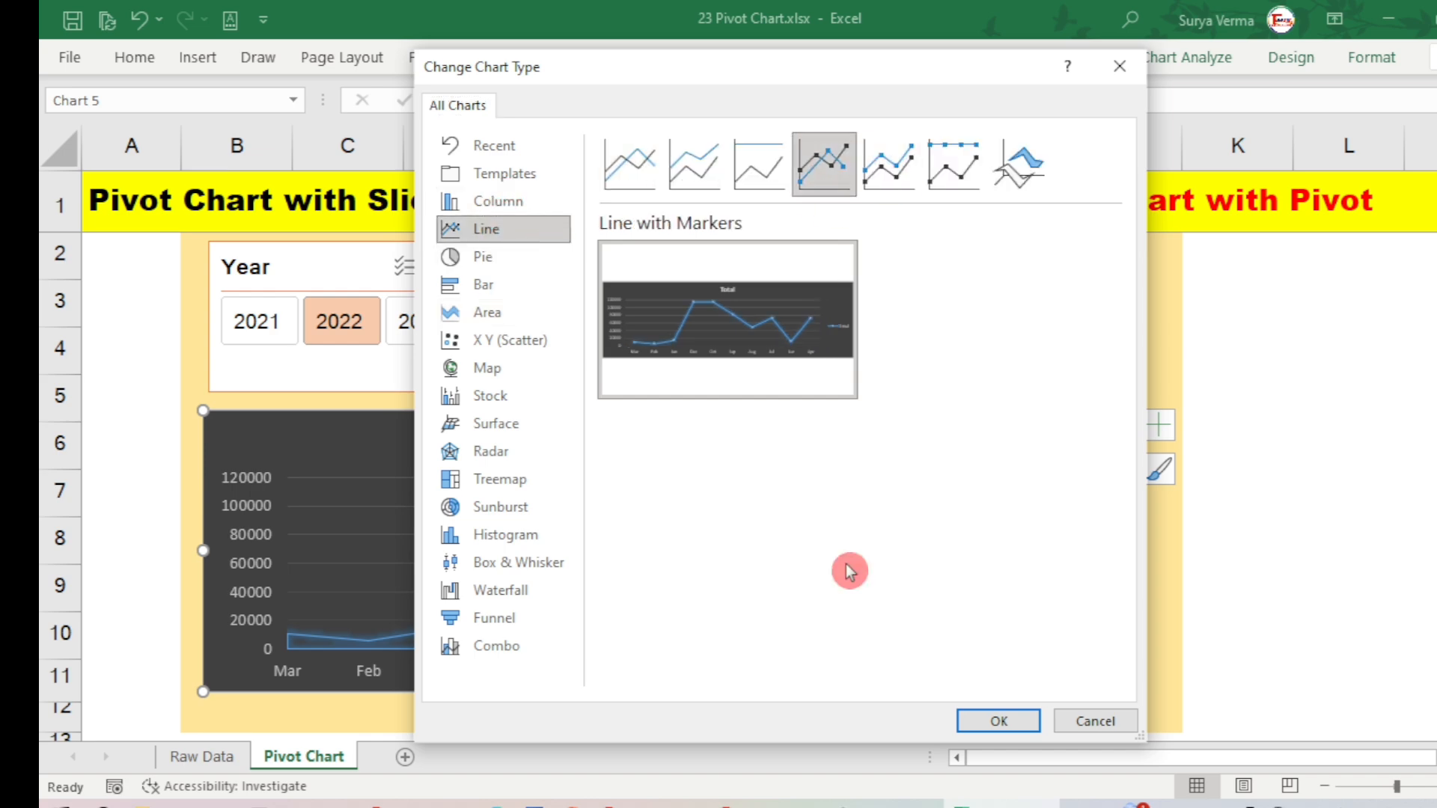
{"action": "left_click", "coordinate": [978, 737]}
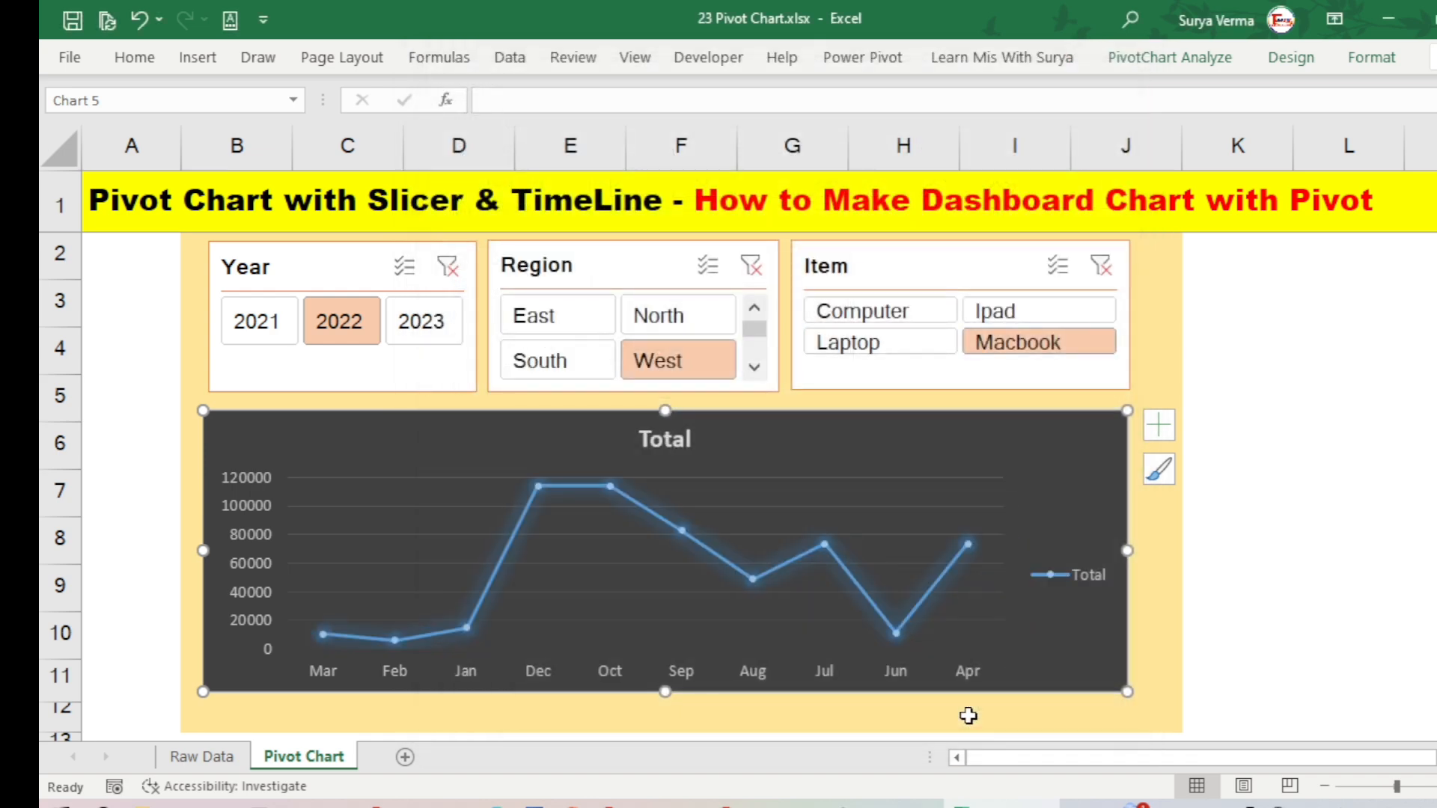
Step: Try data labels placed above the points of the pivot chart's line and undo the addition
{"action": "left_click", "coordinate": [895, 506]}
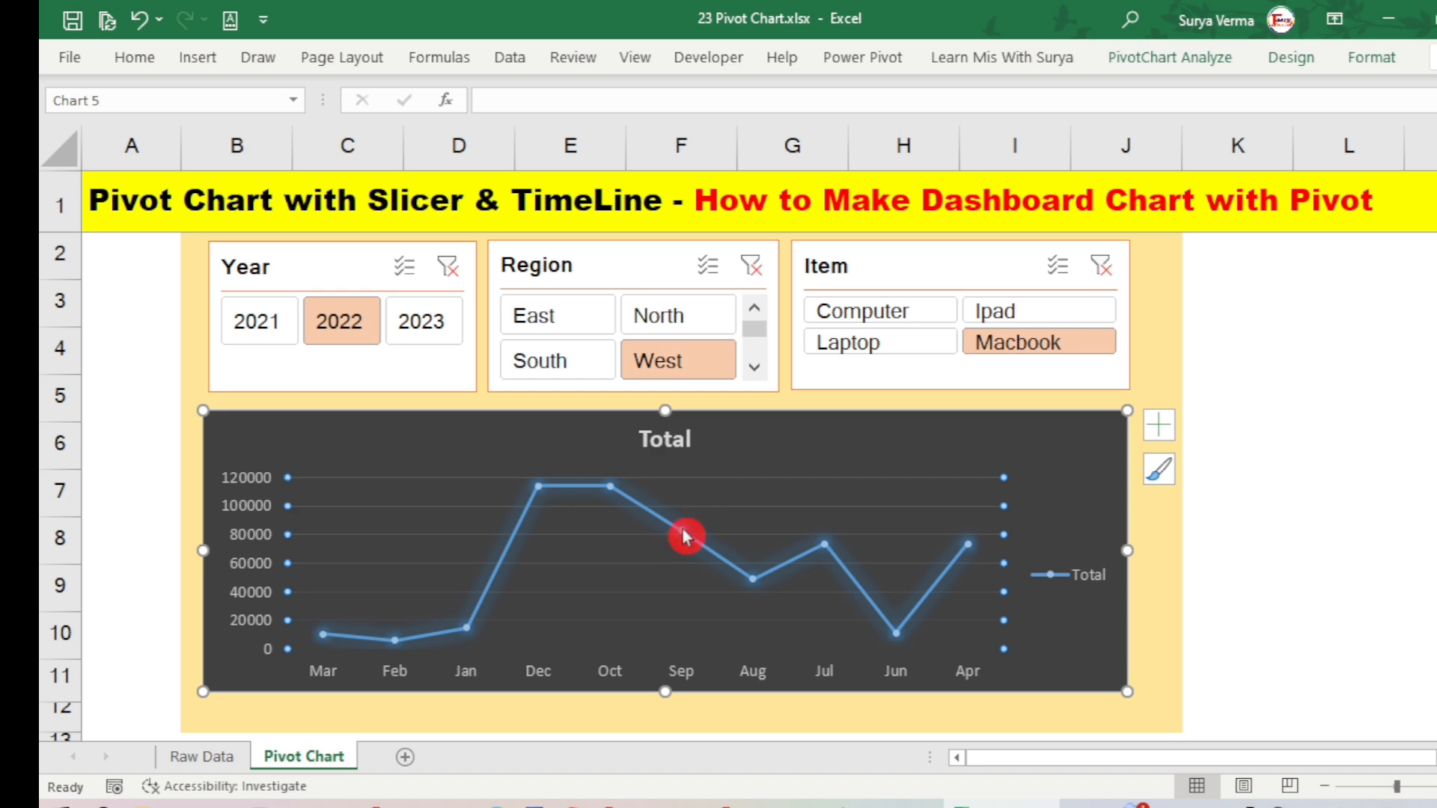
{"action": "mouse_move", "coordinate": [683, 534]}
{"action": "left_click", "coordinate": [1293, 60]}
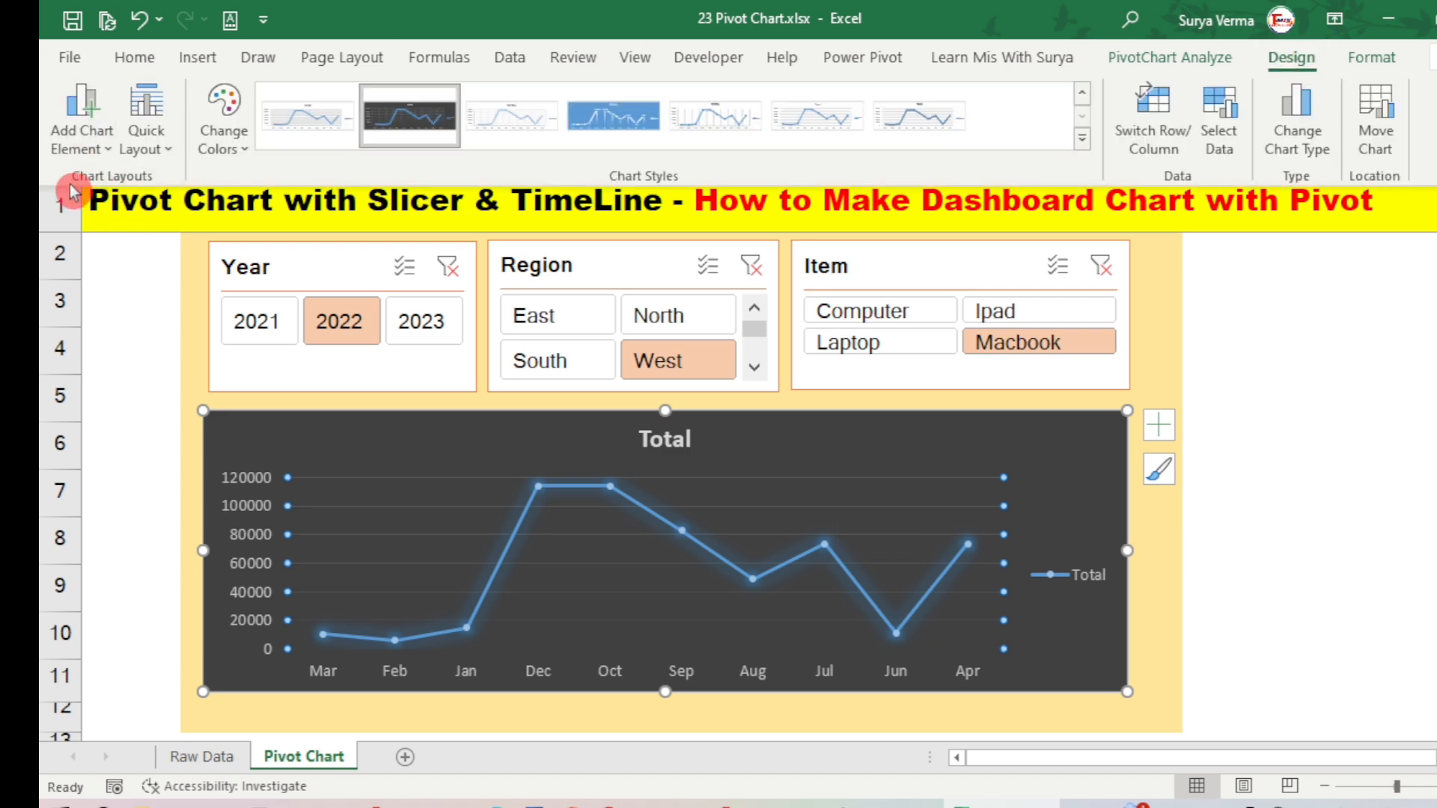
{"action": "left_click", "coordinate": [88, 142]}
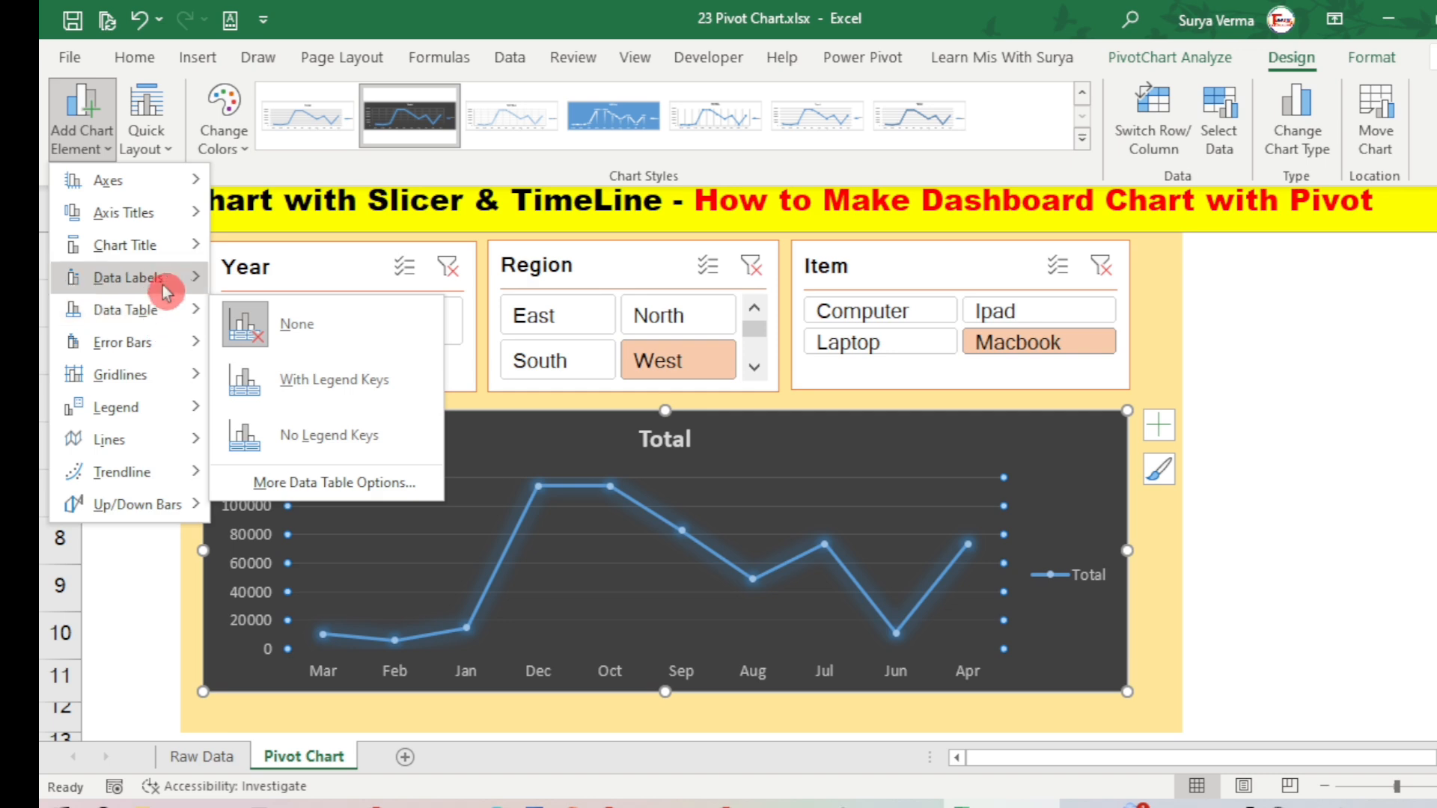
{"action": "mouse_move", "coordinate": [169, 280]}
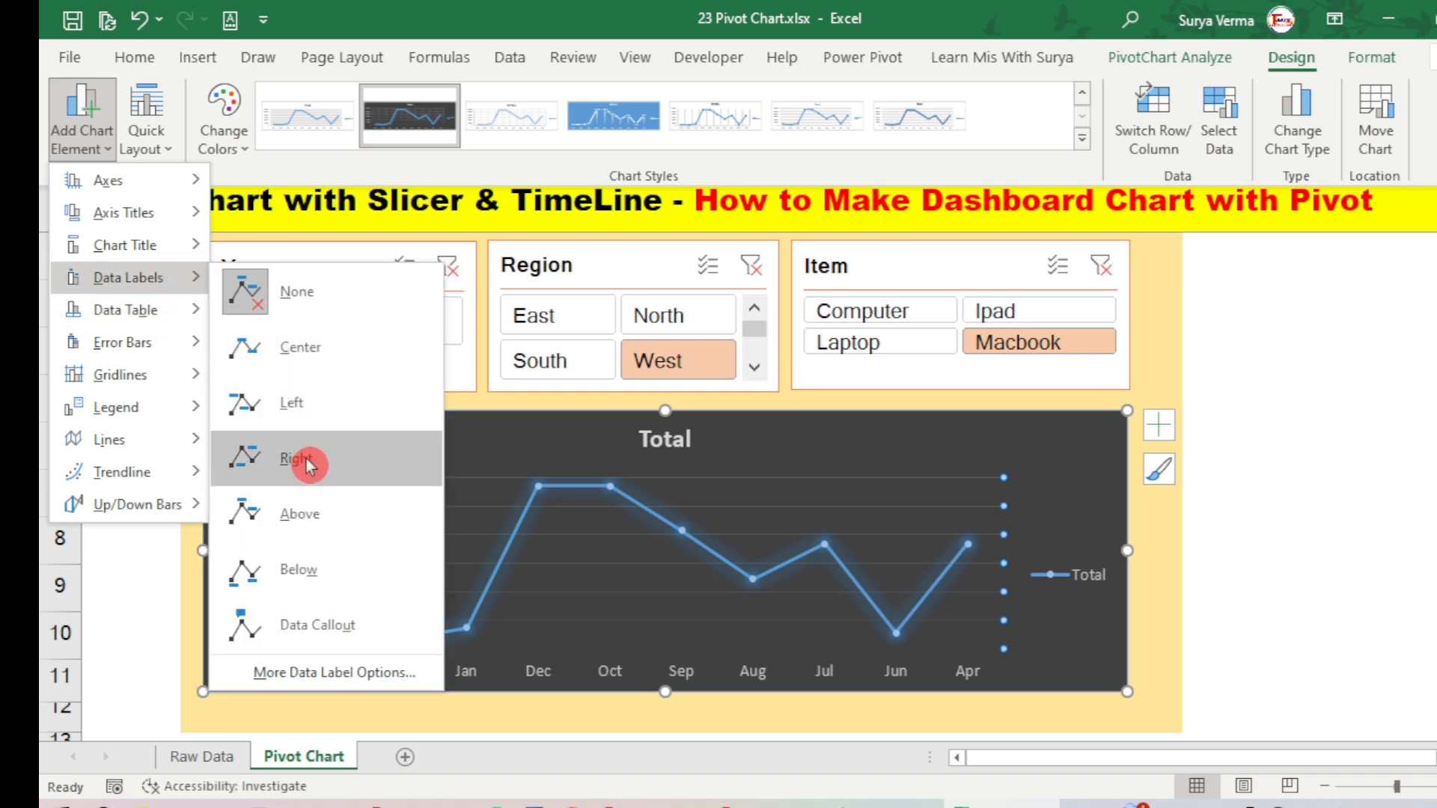
{"action": "left_click", "coordinate": [307, 522]}
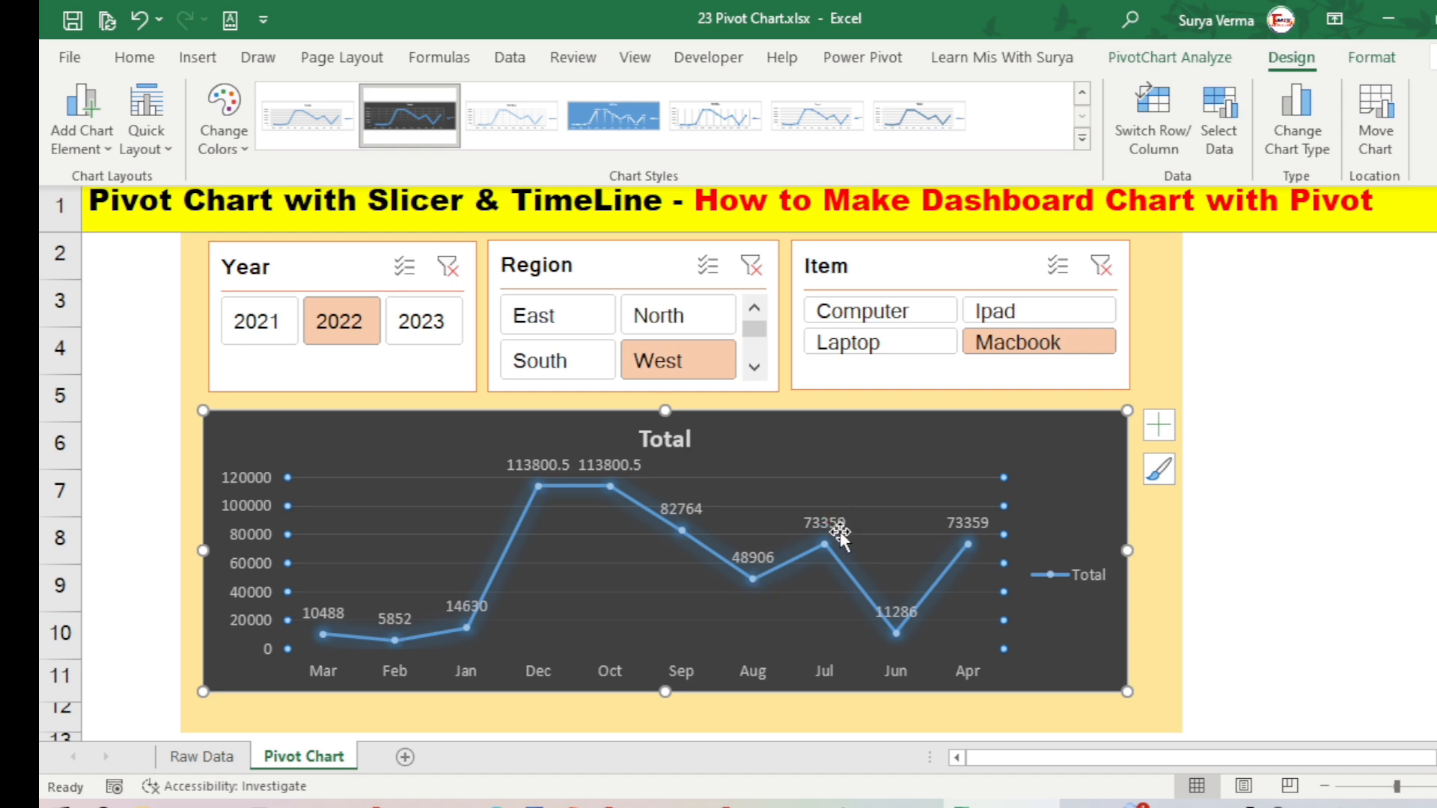
{"action": "key", "text": "ctrl+z"}
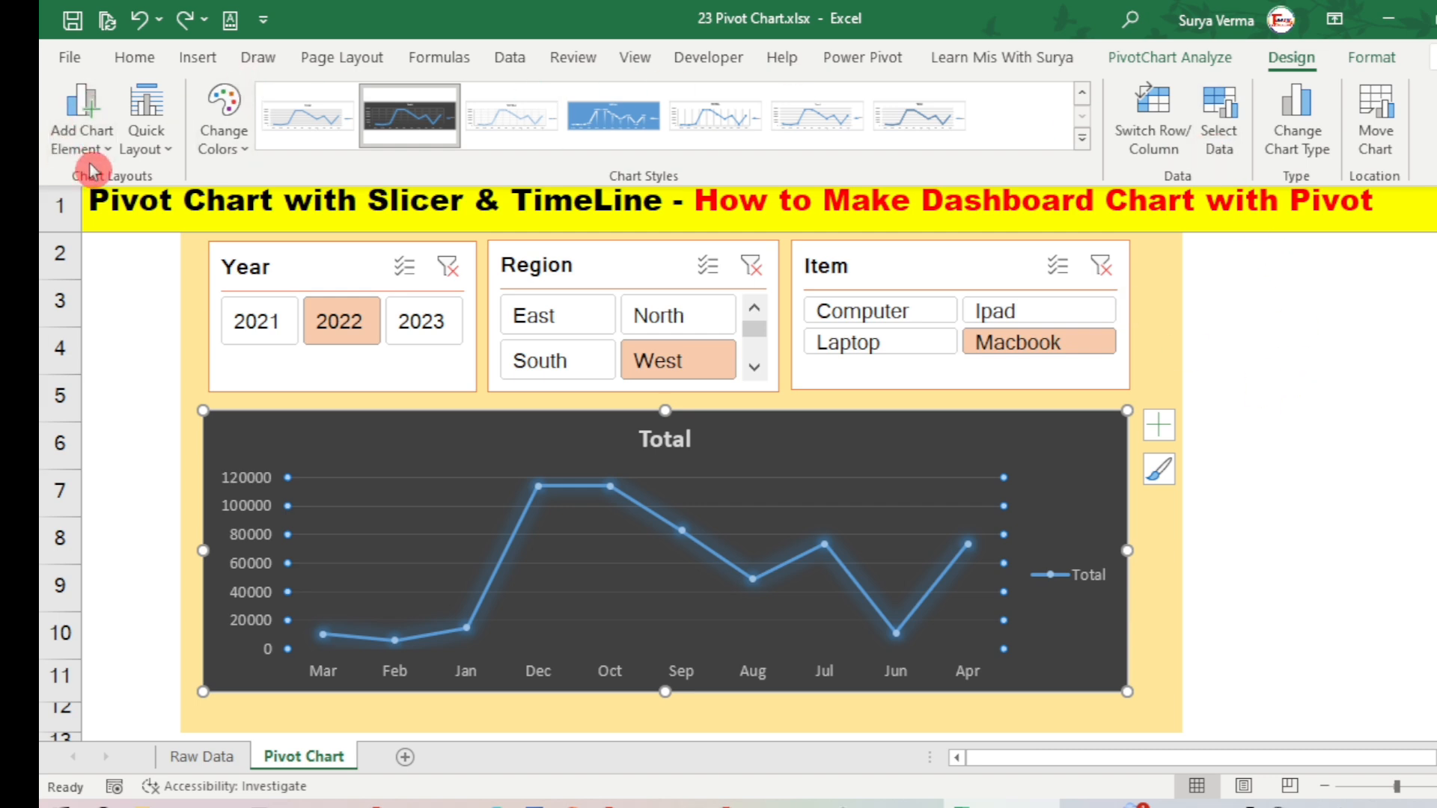
{"action": "left_click", "coordinate": [109, 142]}
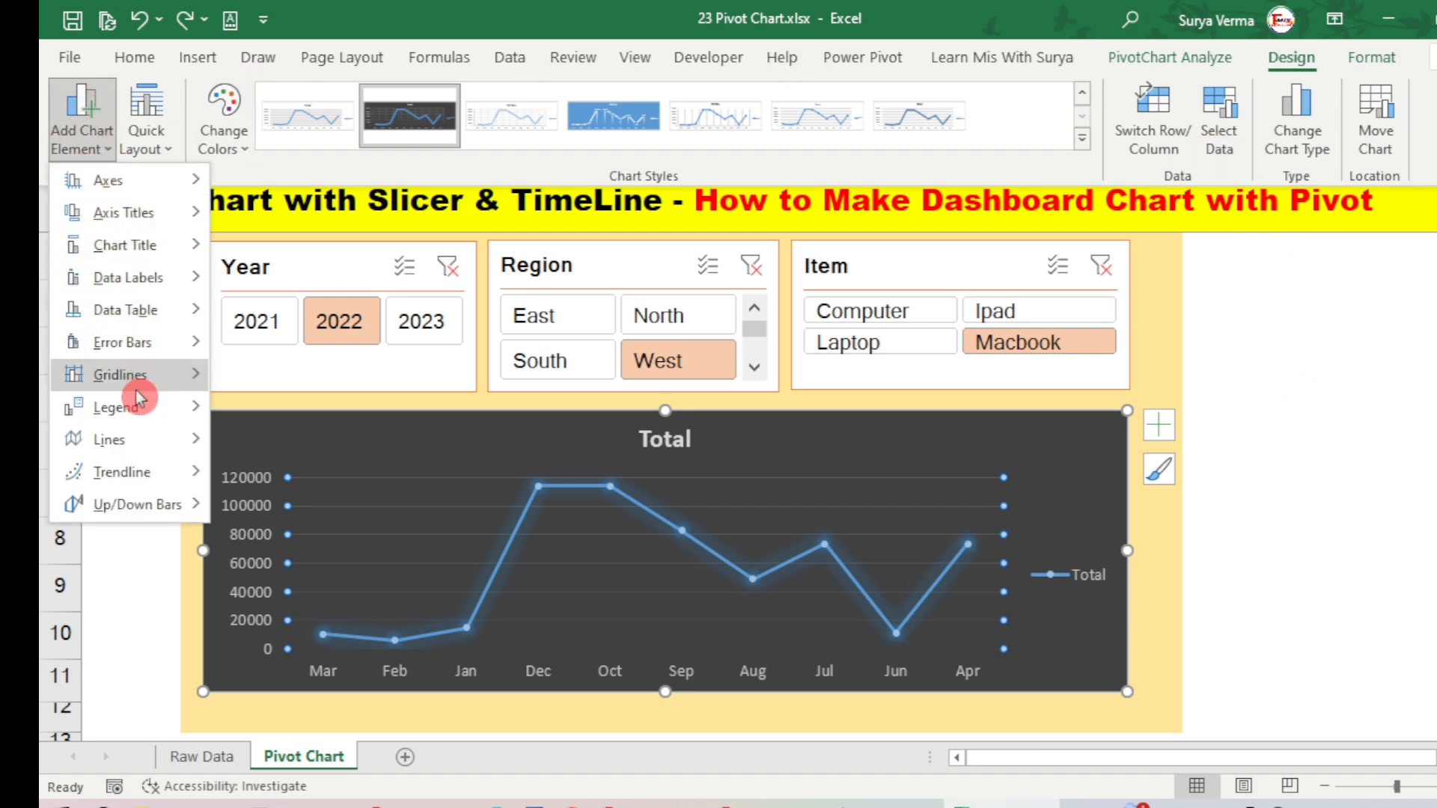
{"action": "mouse_move", "coordinate": [144, 473]}
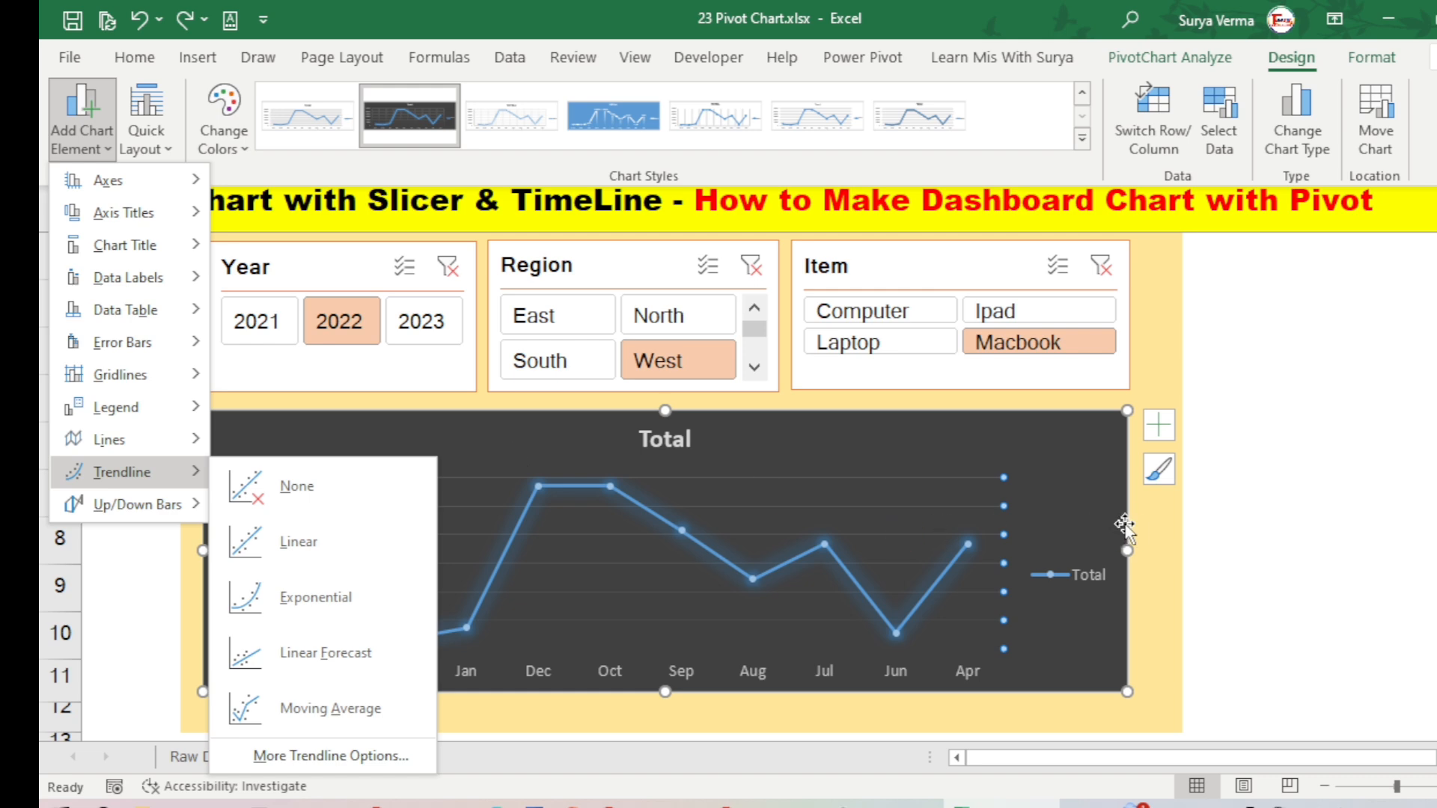
{"action": "left_click", "coordinate": [1162, 555]}
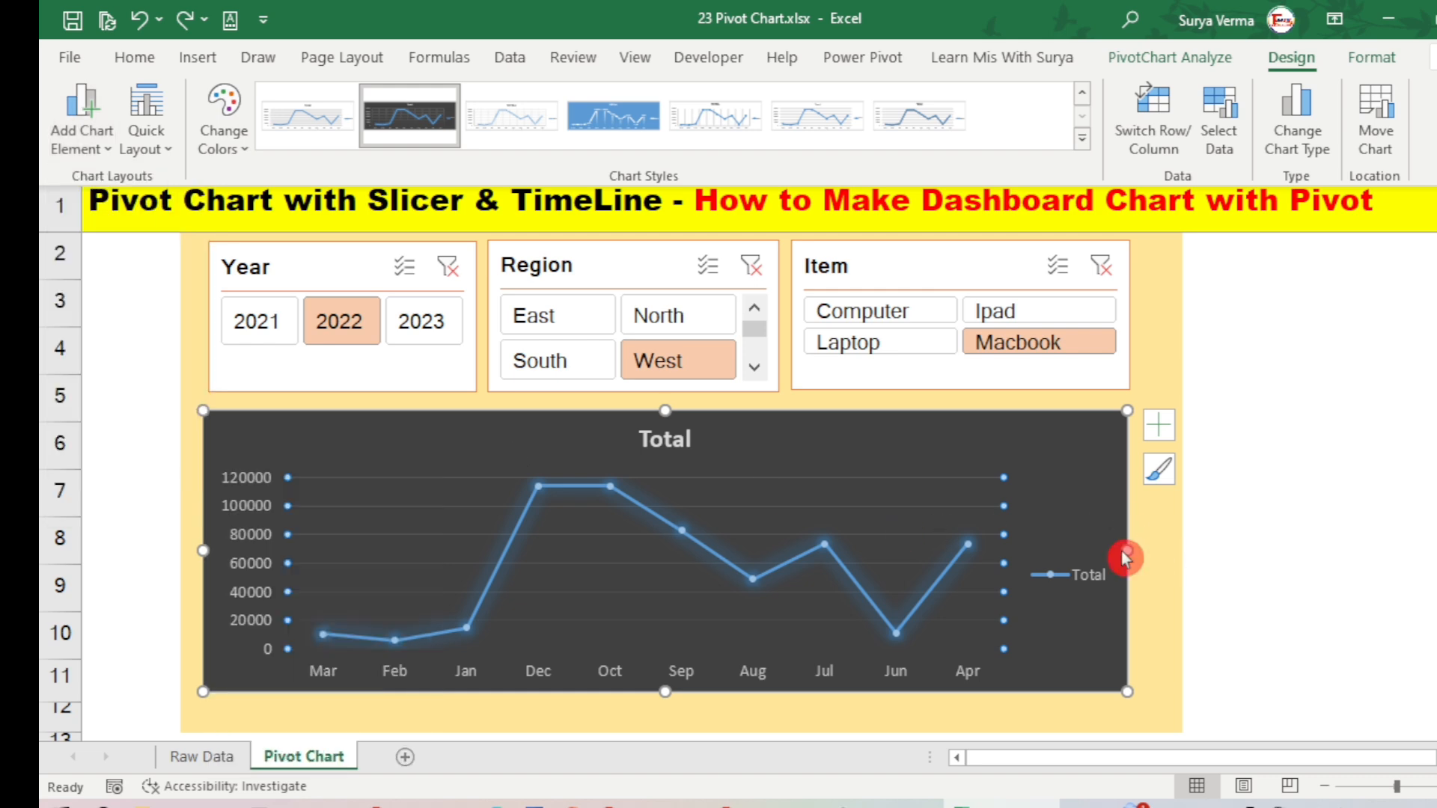
{"action": "key", "text": "ctrl+F1"}
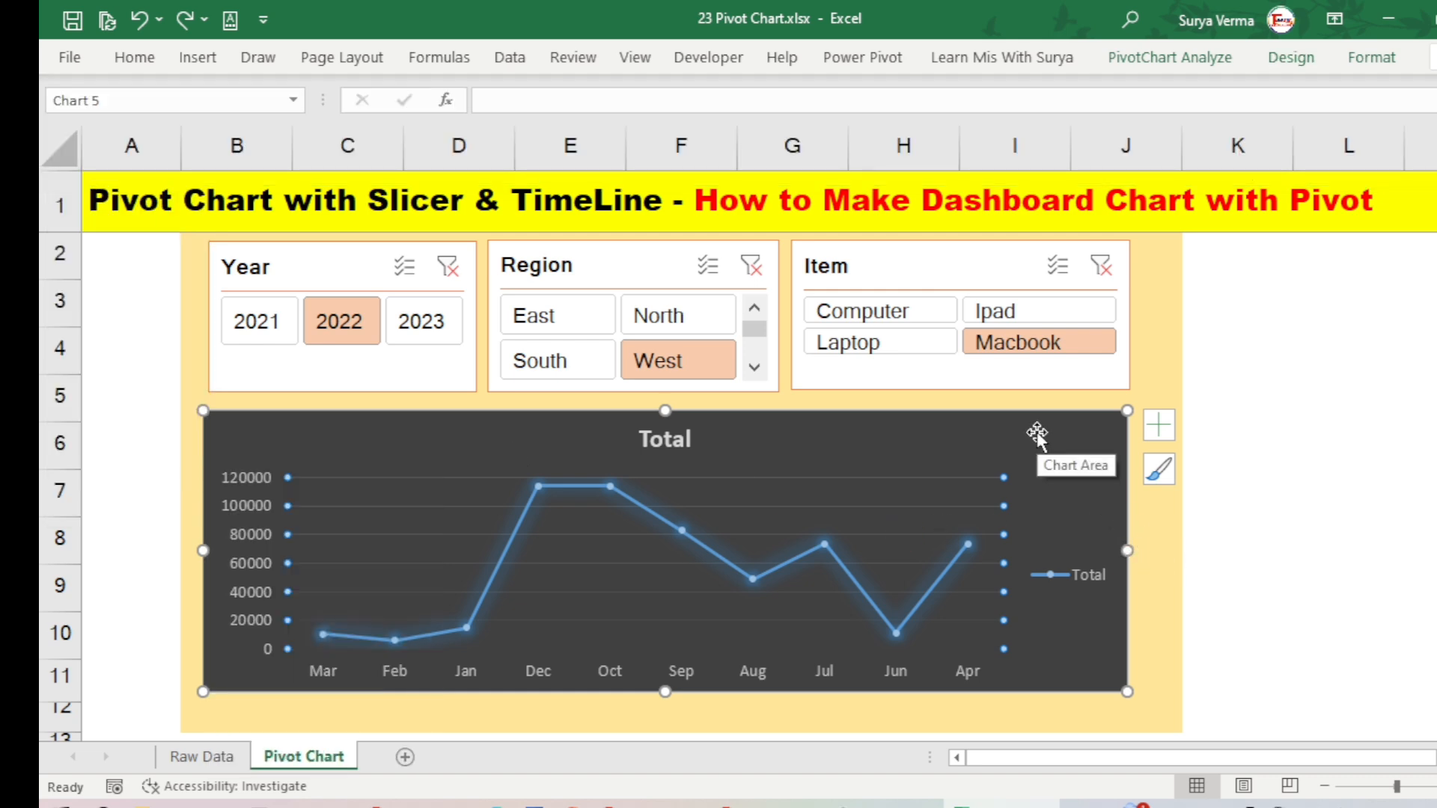